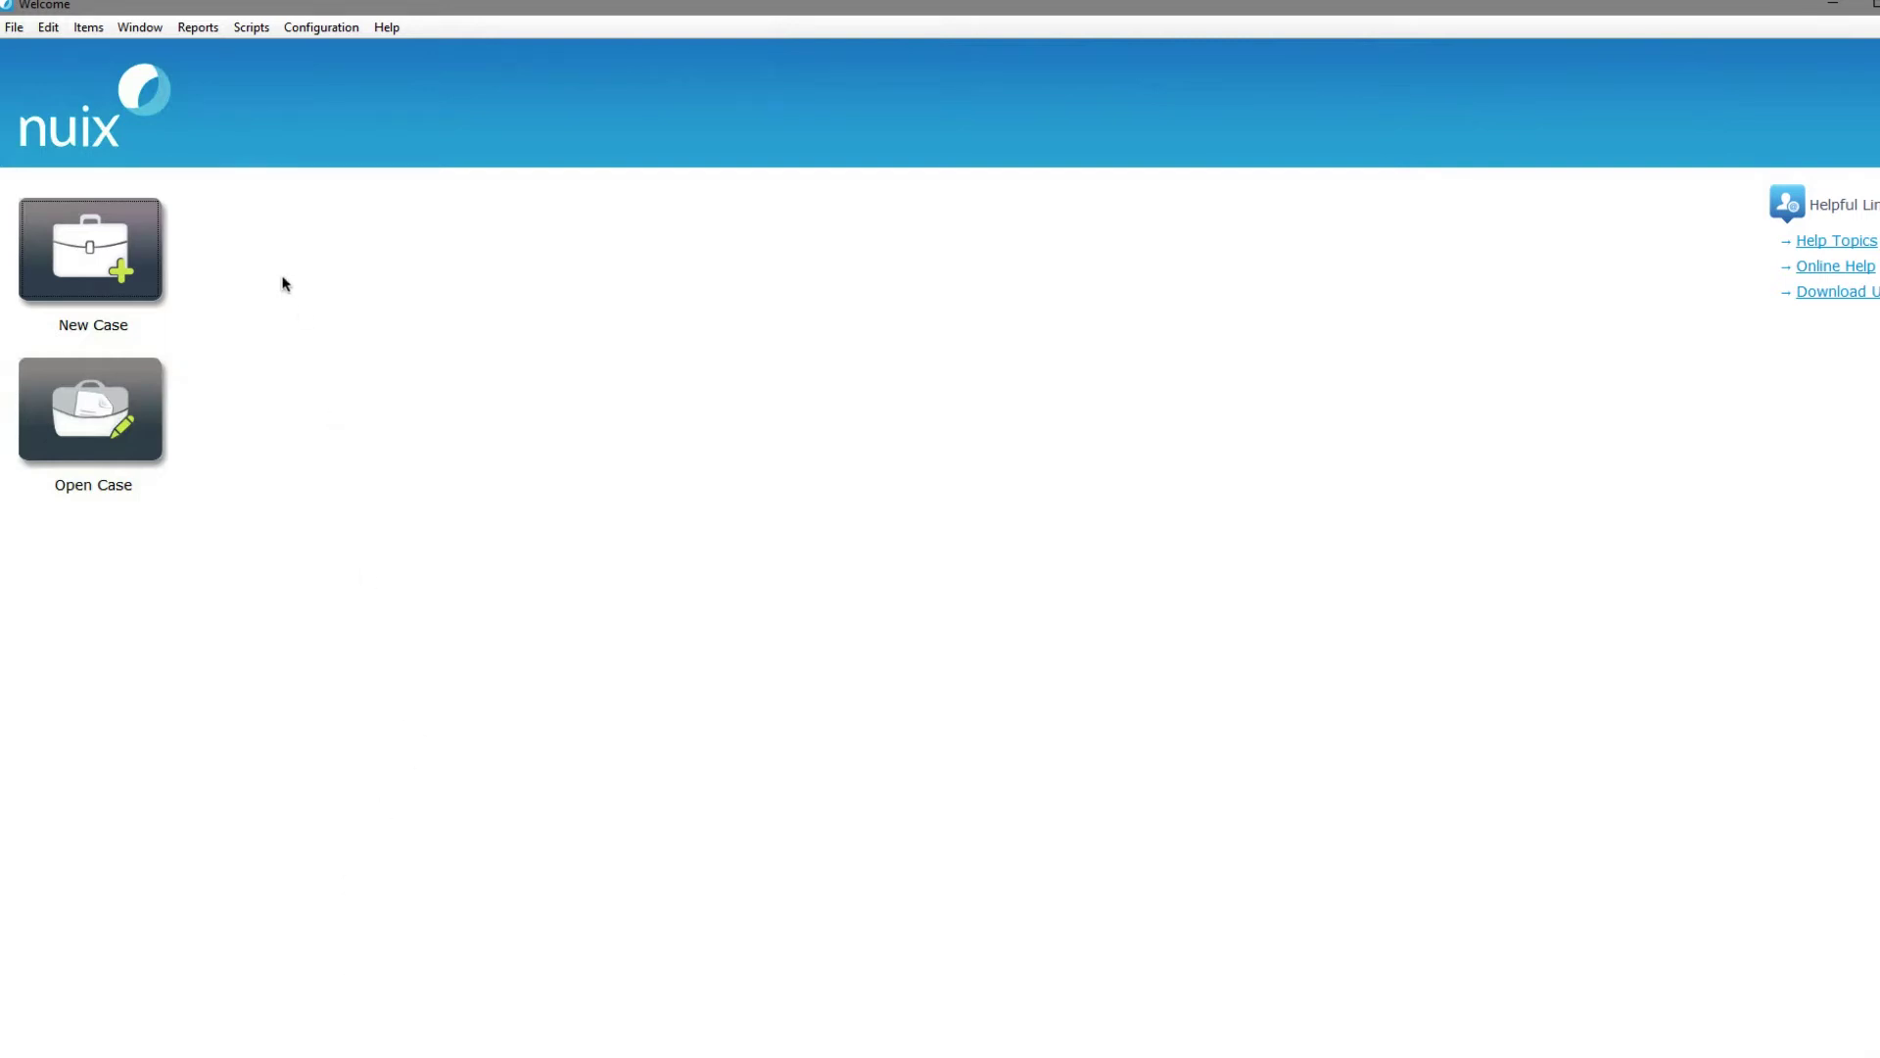
# - Open the File menu on the Nuix Workstation Welcome screen
pyautogui.click(14, 27)
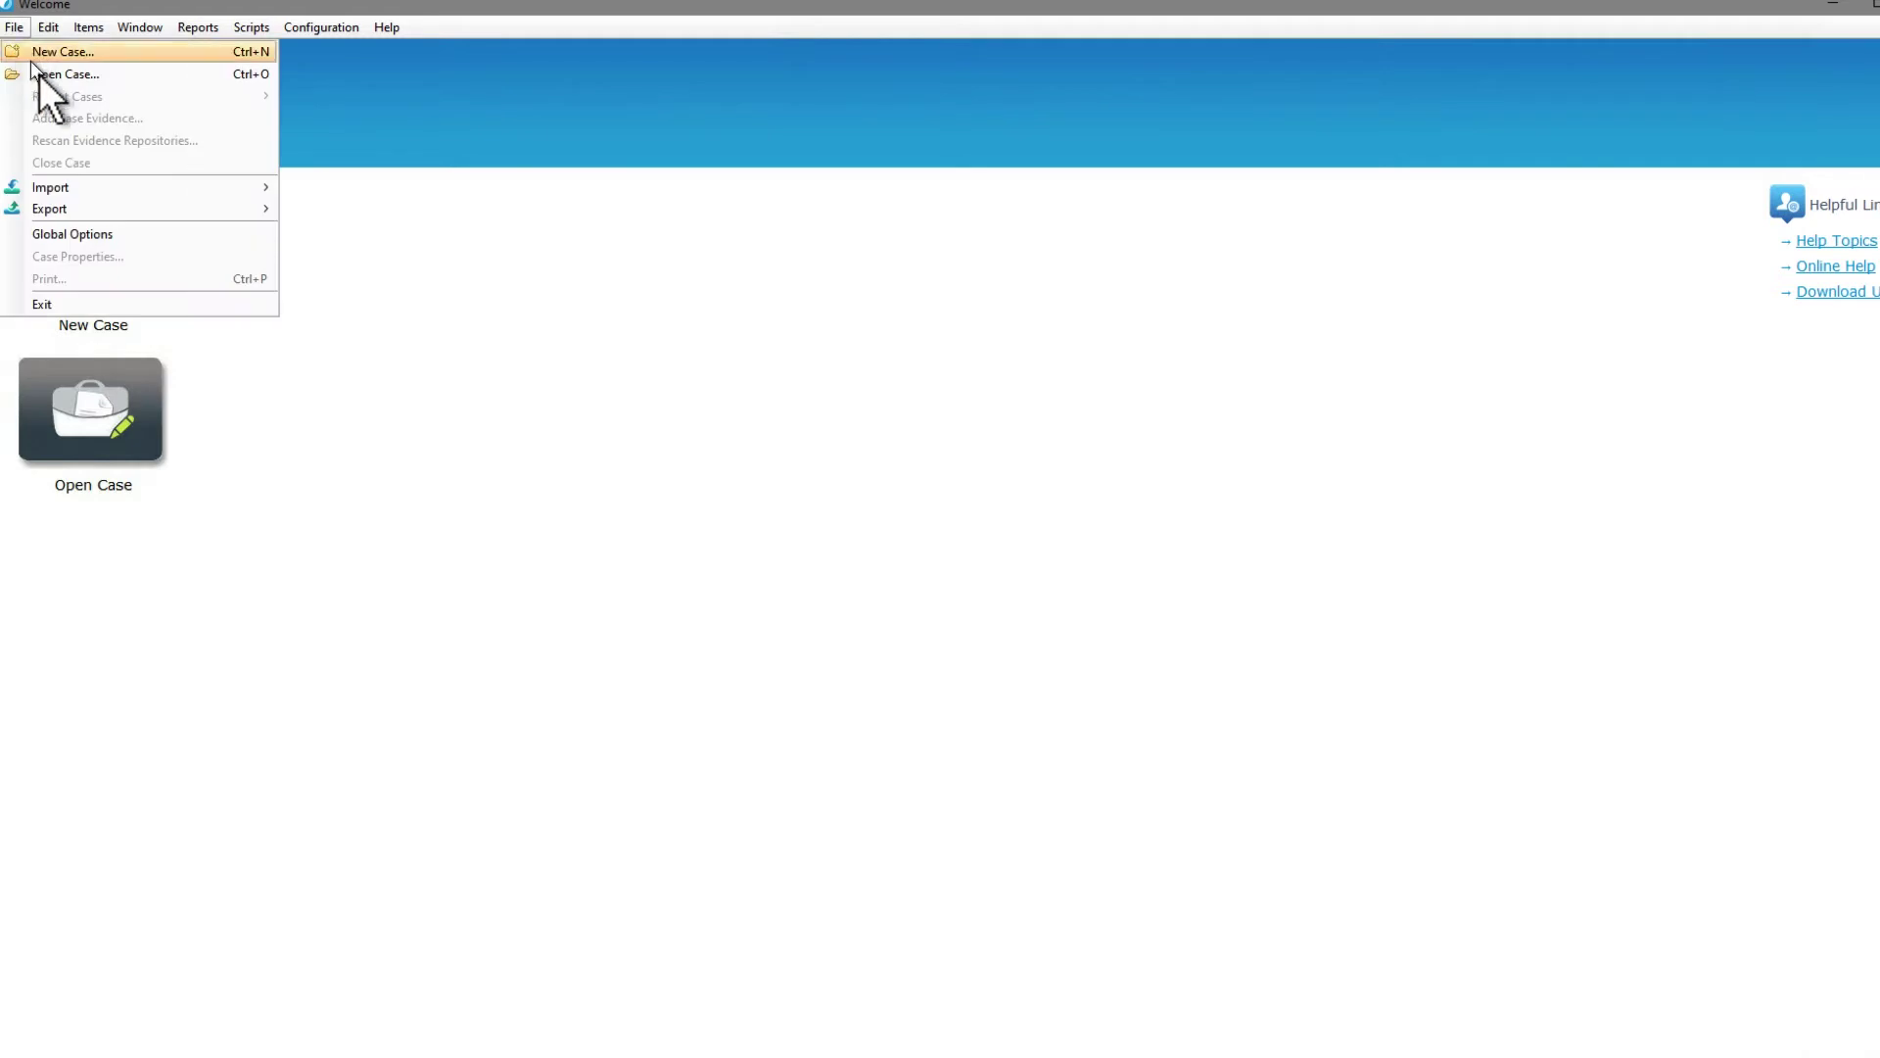
# - Open Global Options at Metadata Export Profiles and start a new export profile
pyautogui.click(108, 233)
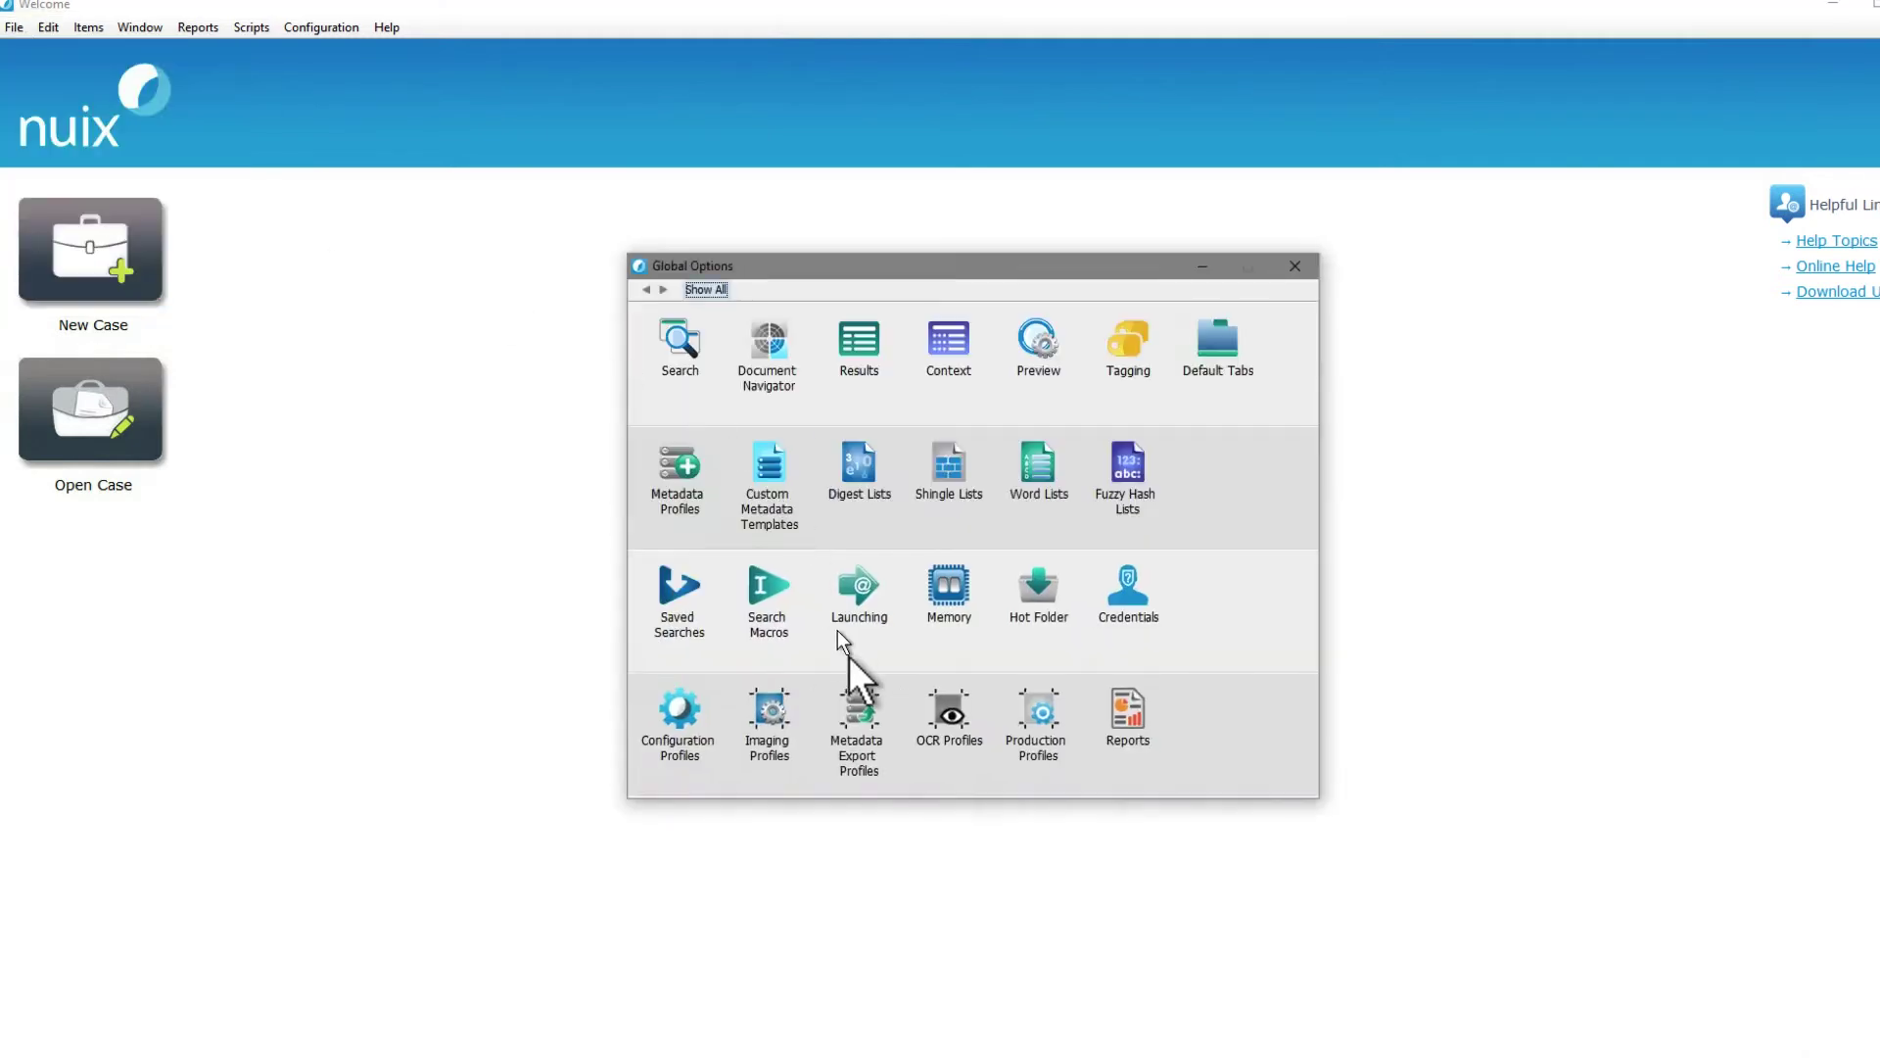
pyautogui.click(862, 730)
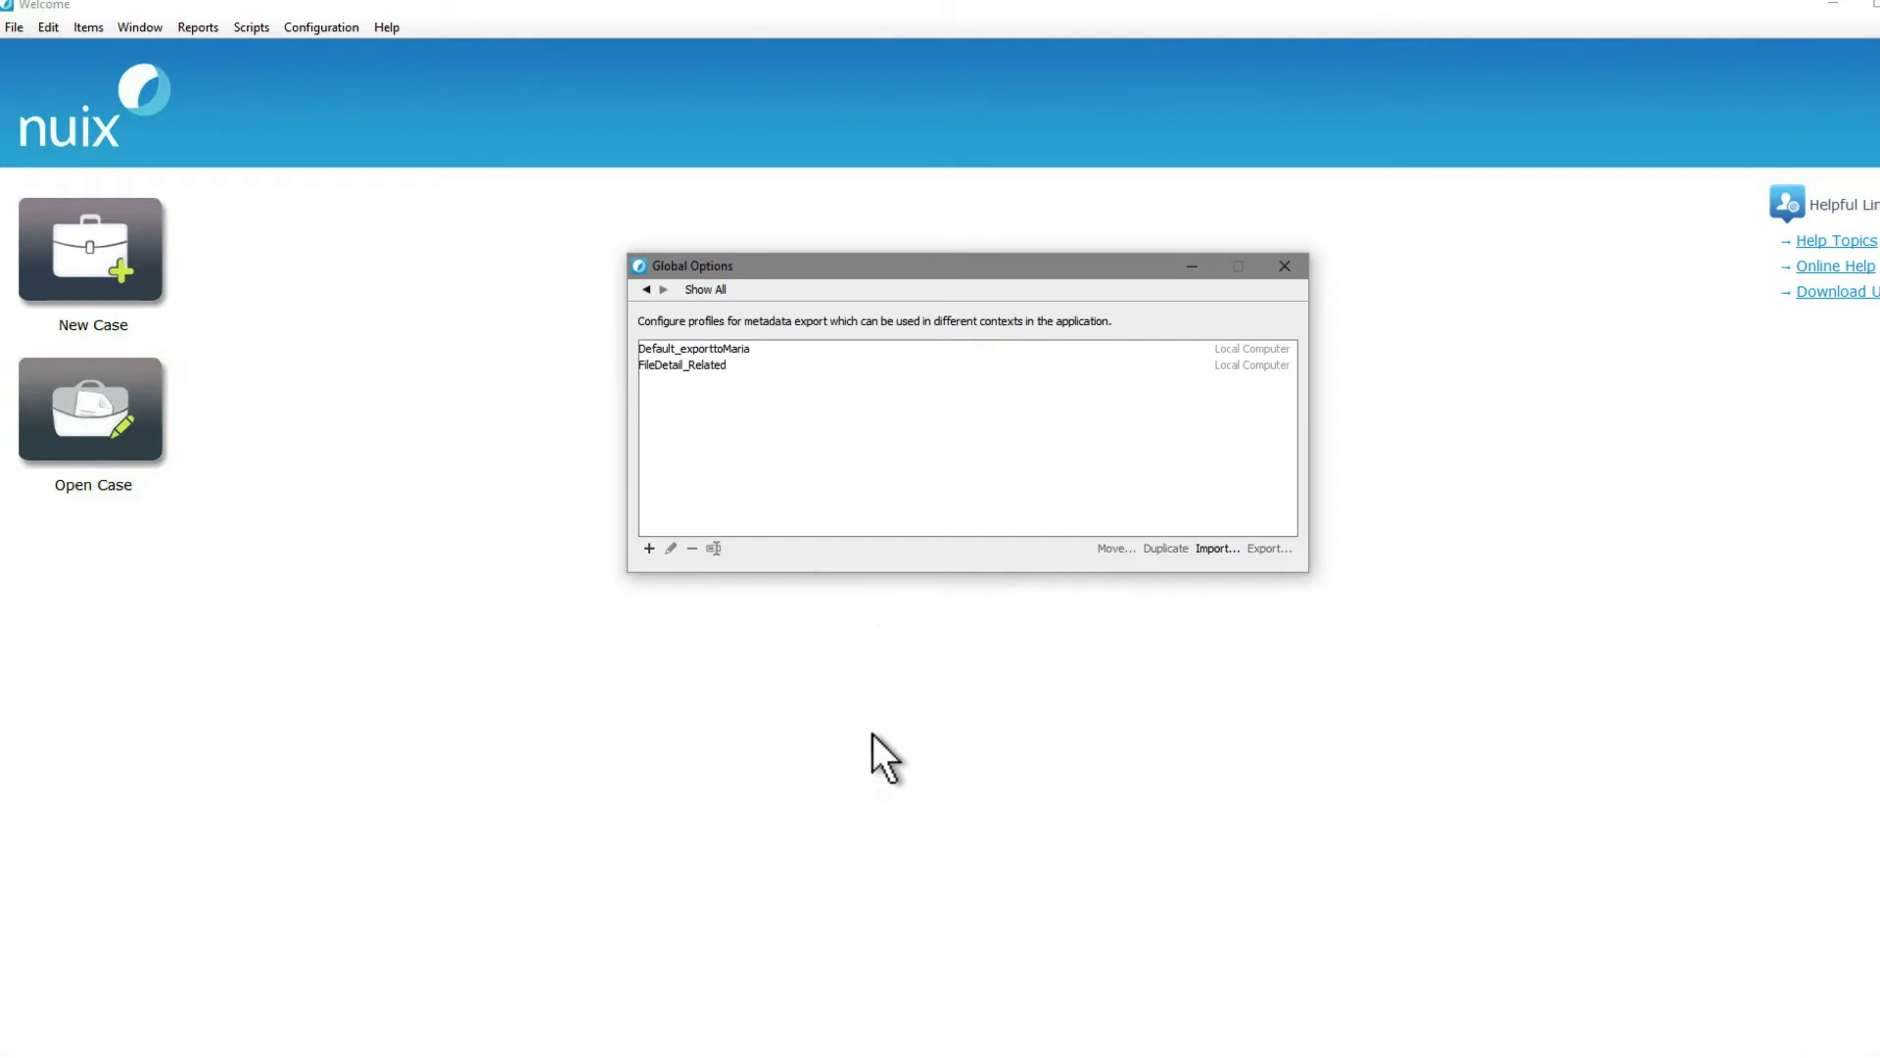
pyautogui.click(649, 548)
pyautogui.click(931, 558)
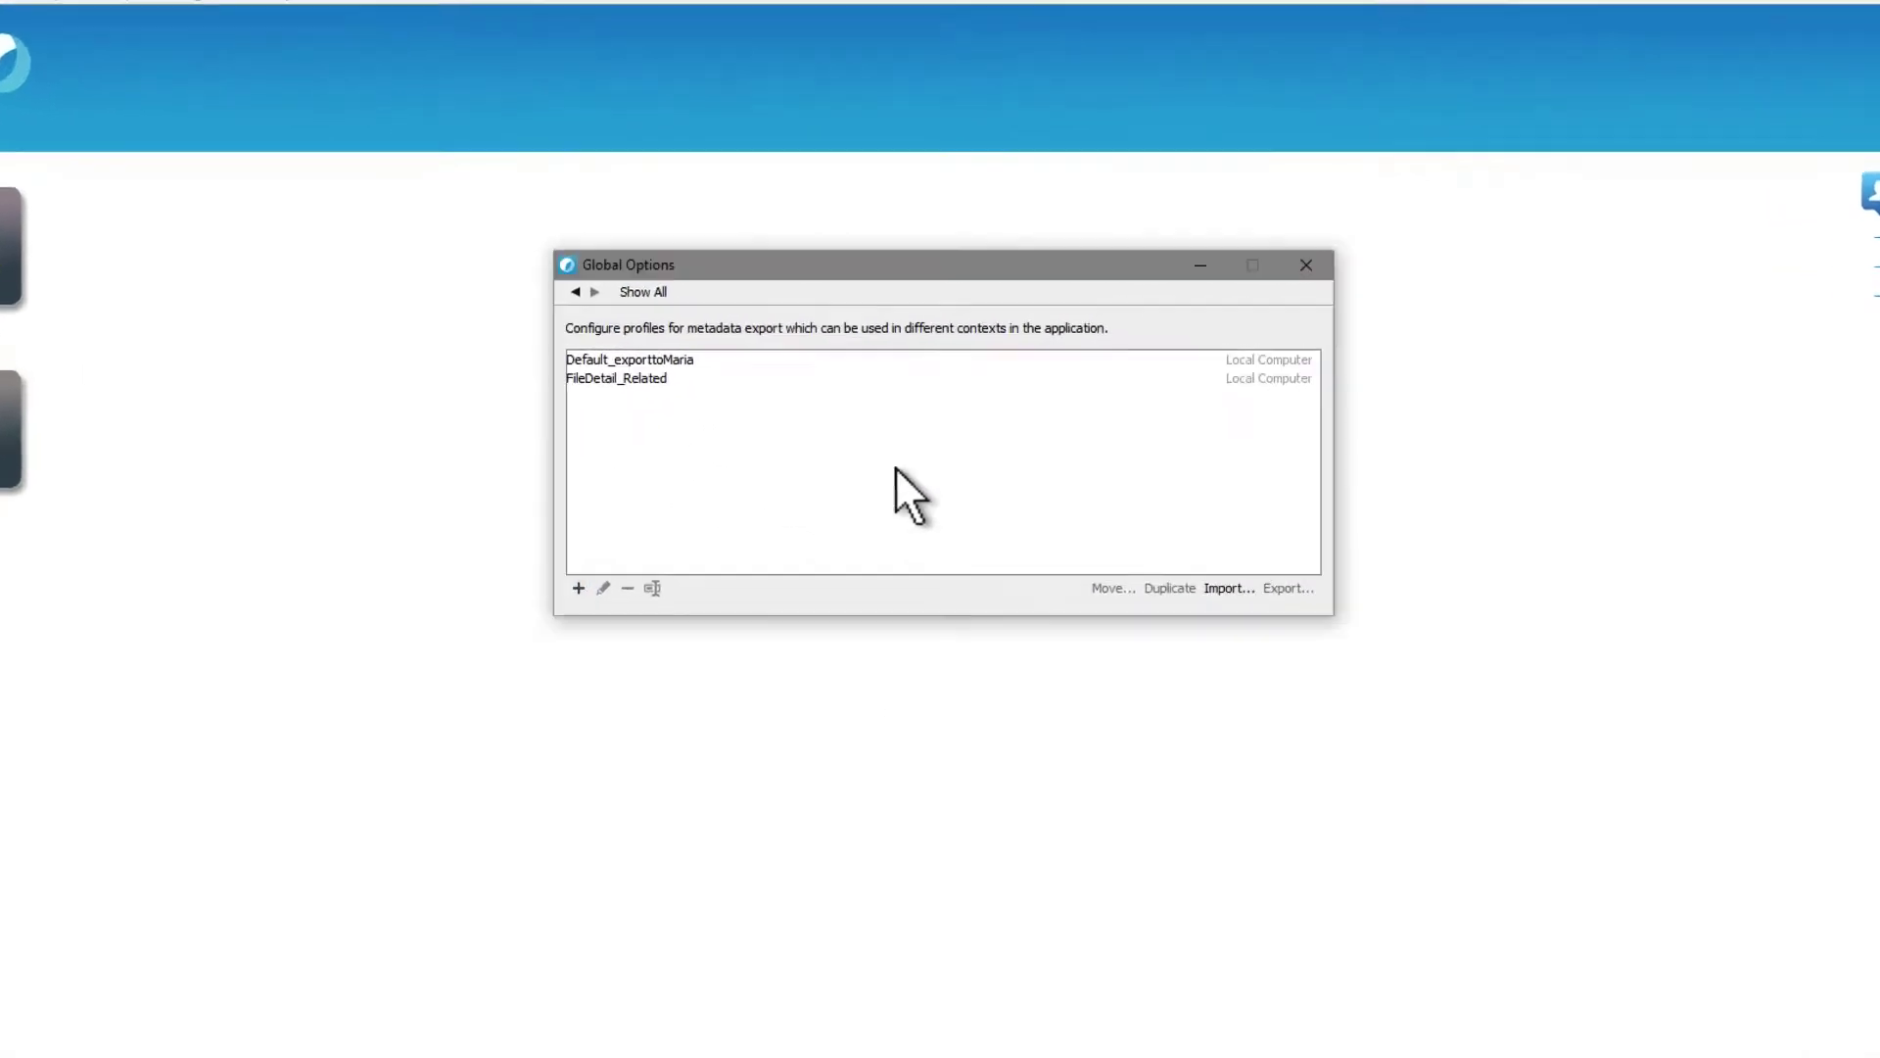
# - Try the Microsoft SQL Server and Maria DB types, then cancel the profile and go back
pyautogui.click(893, 214)
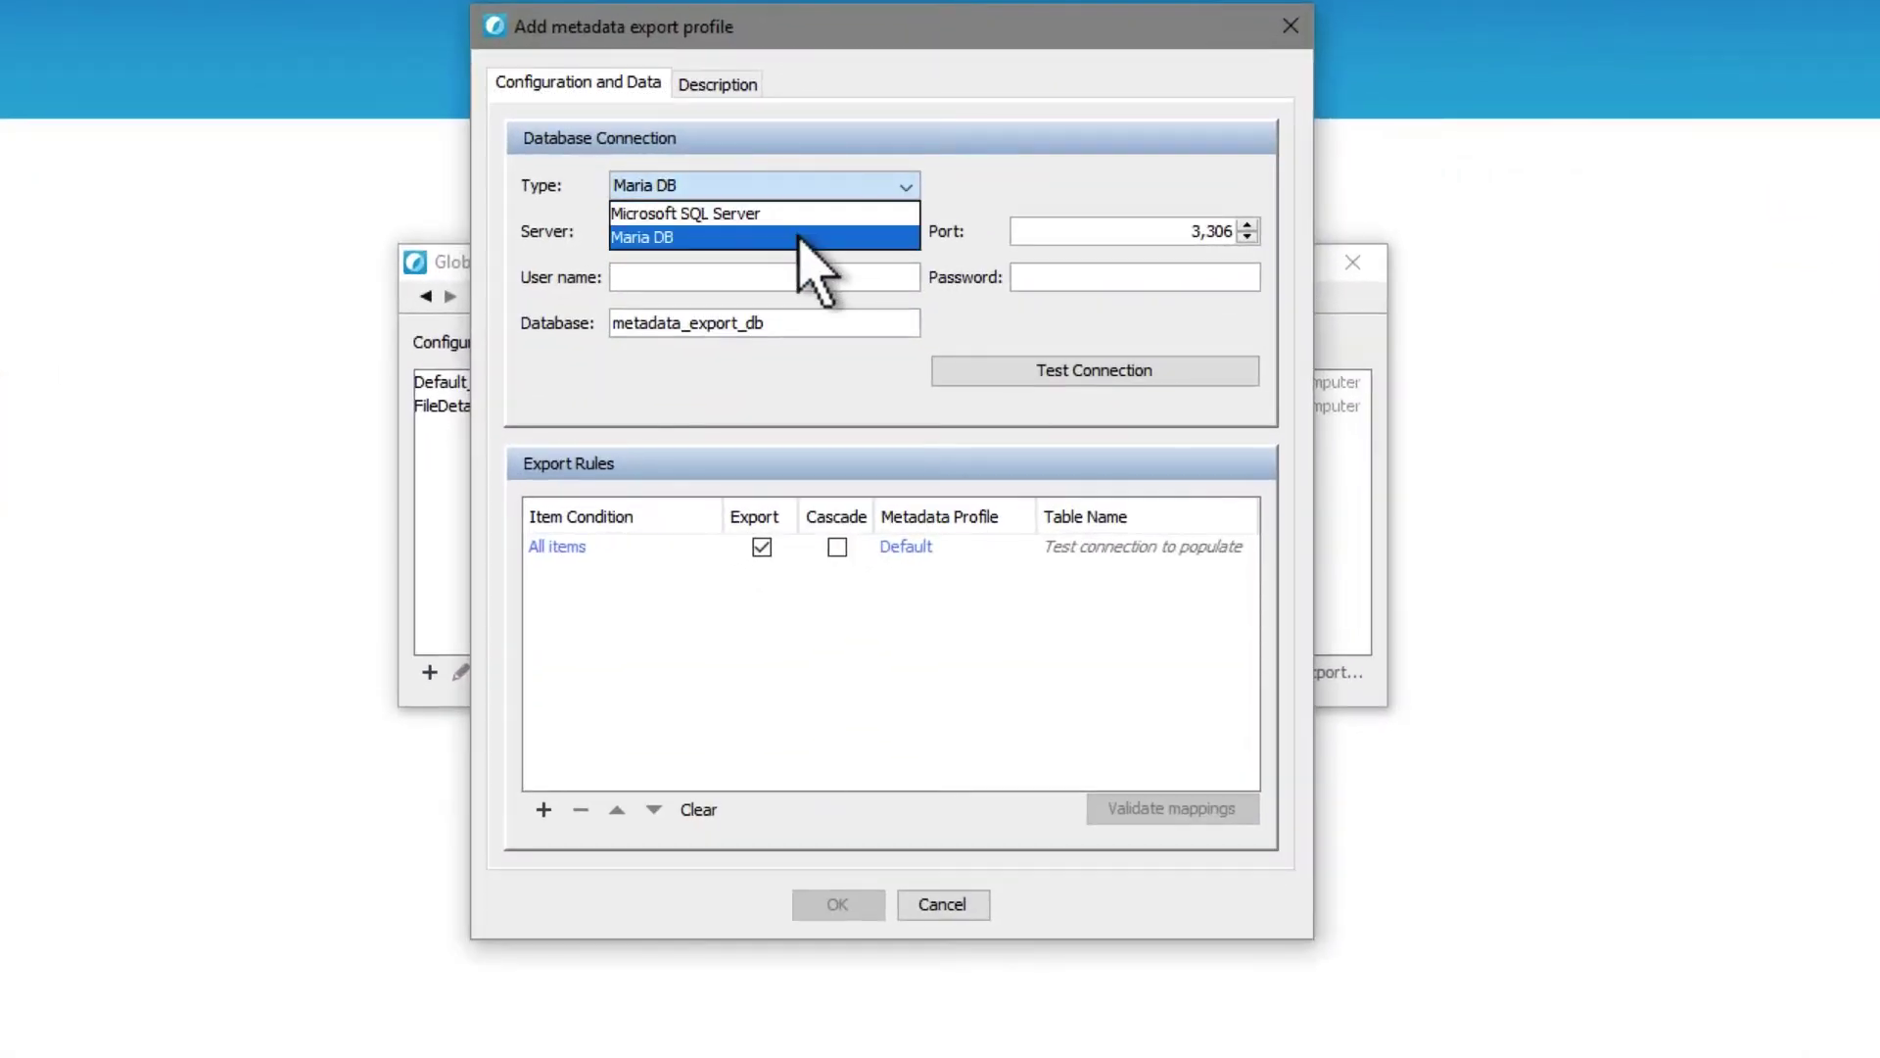
pyautogui.click(802, 213)
pyautogui.click(877, 186)
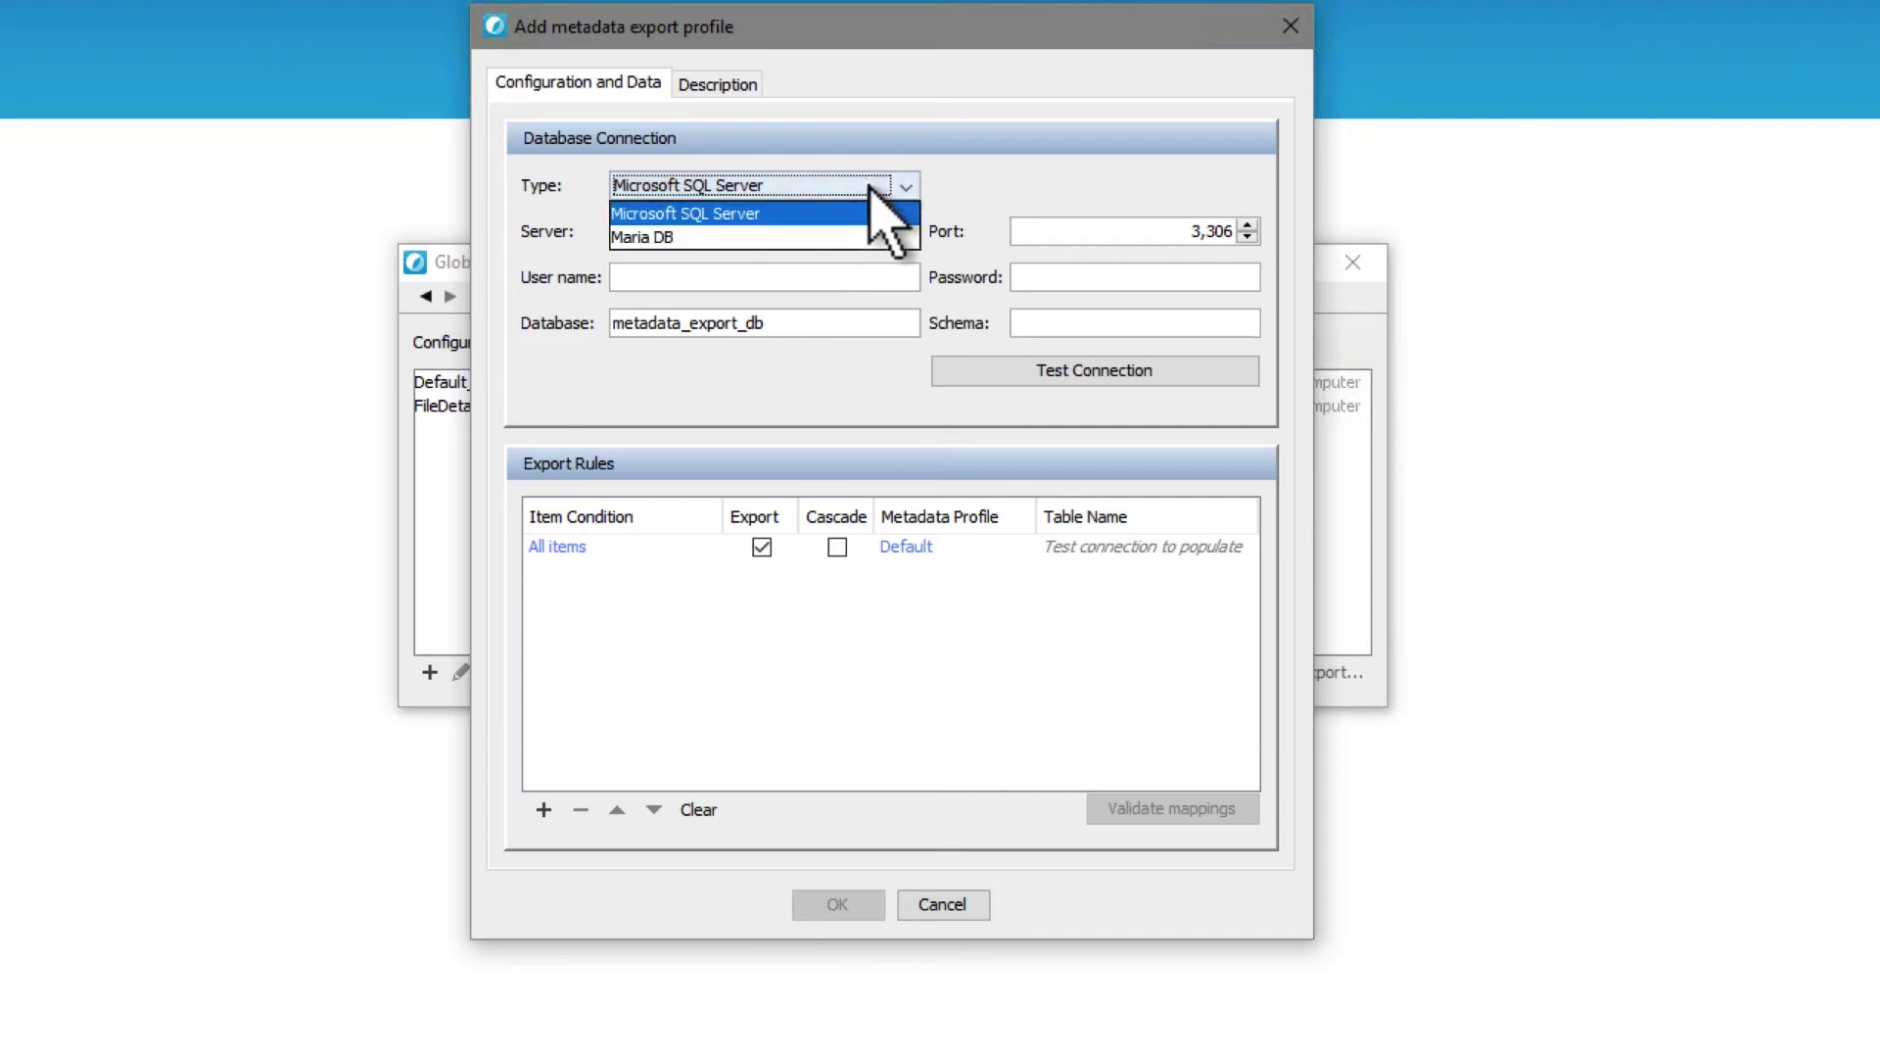
pyautogui.click(857, 231)
pyautogui.click(852, 192)
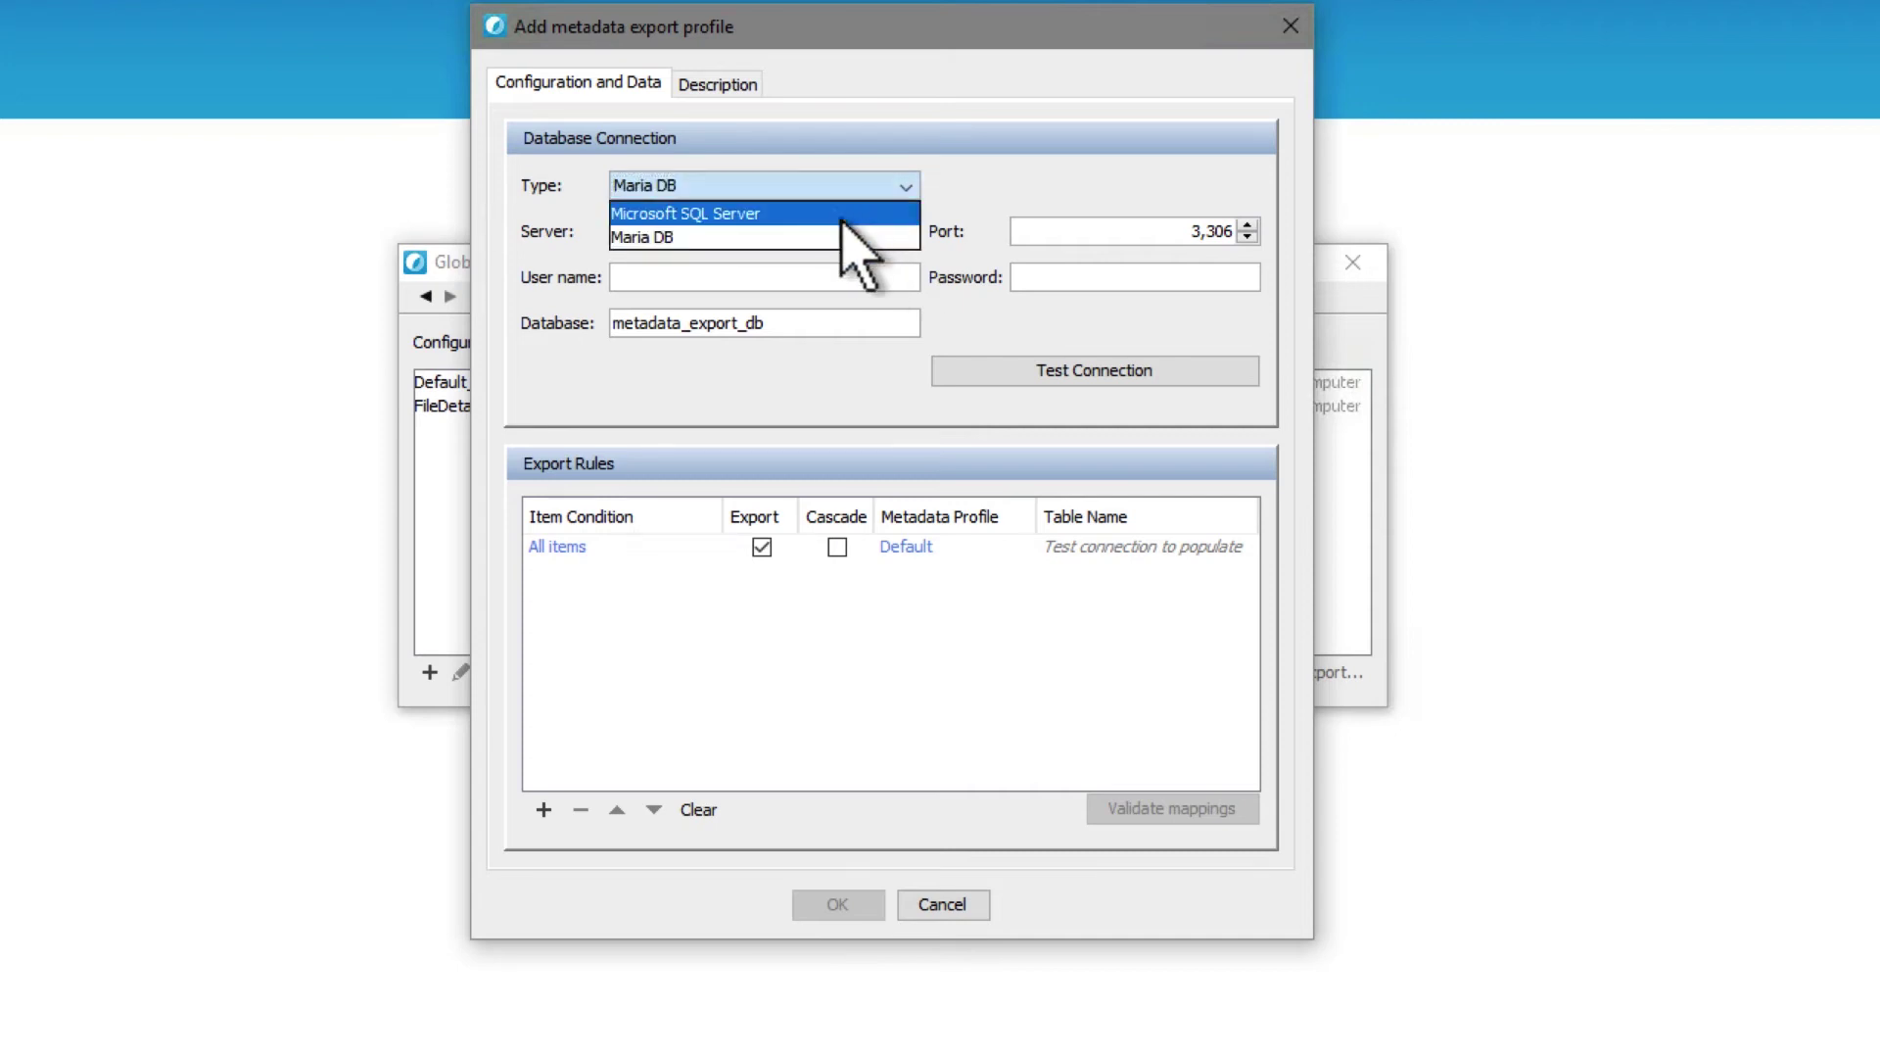
pyautogui.click(845, 207)
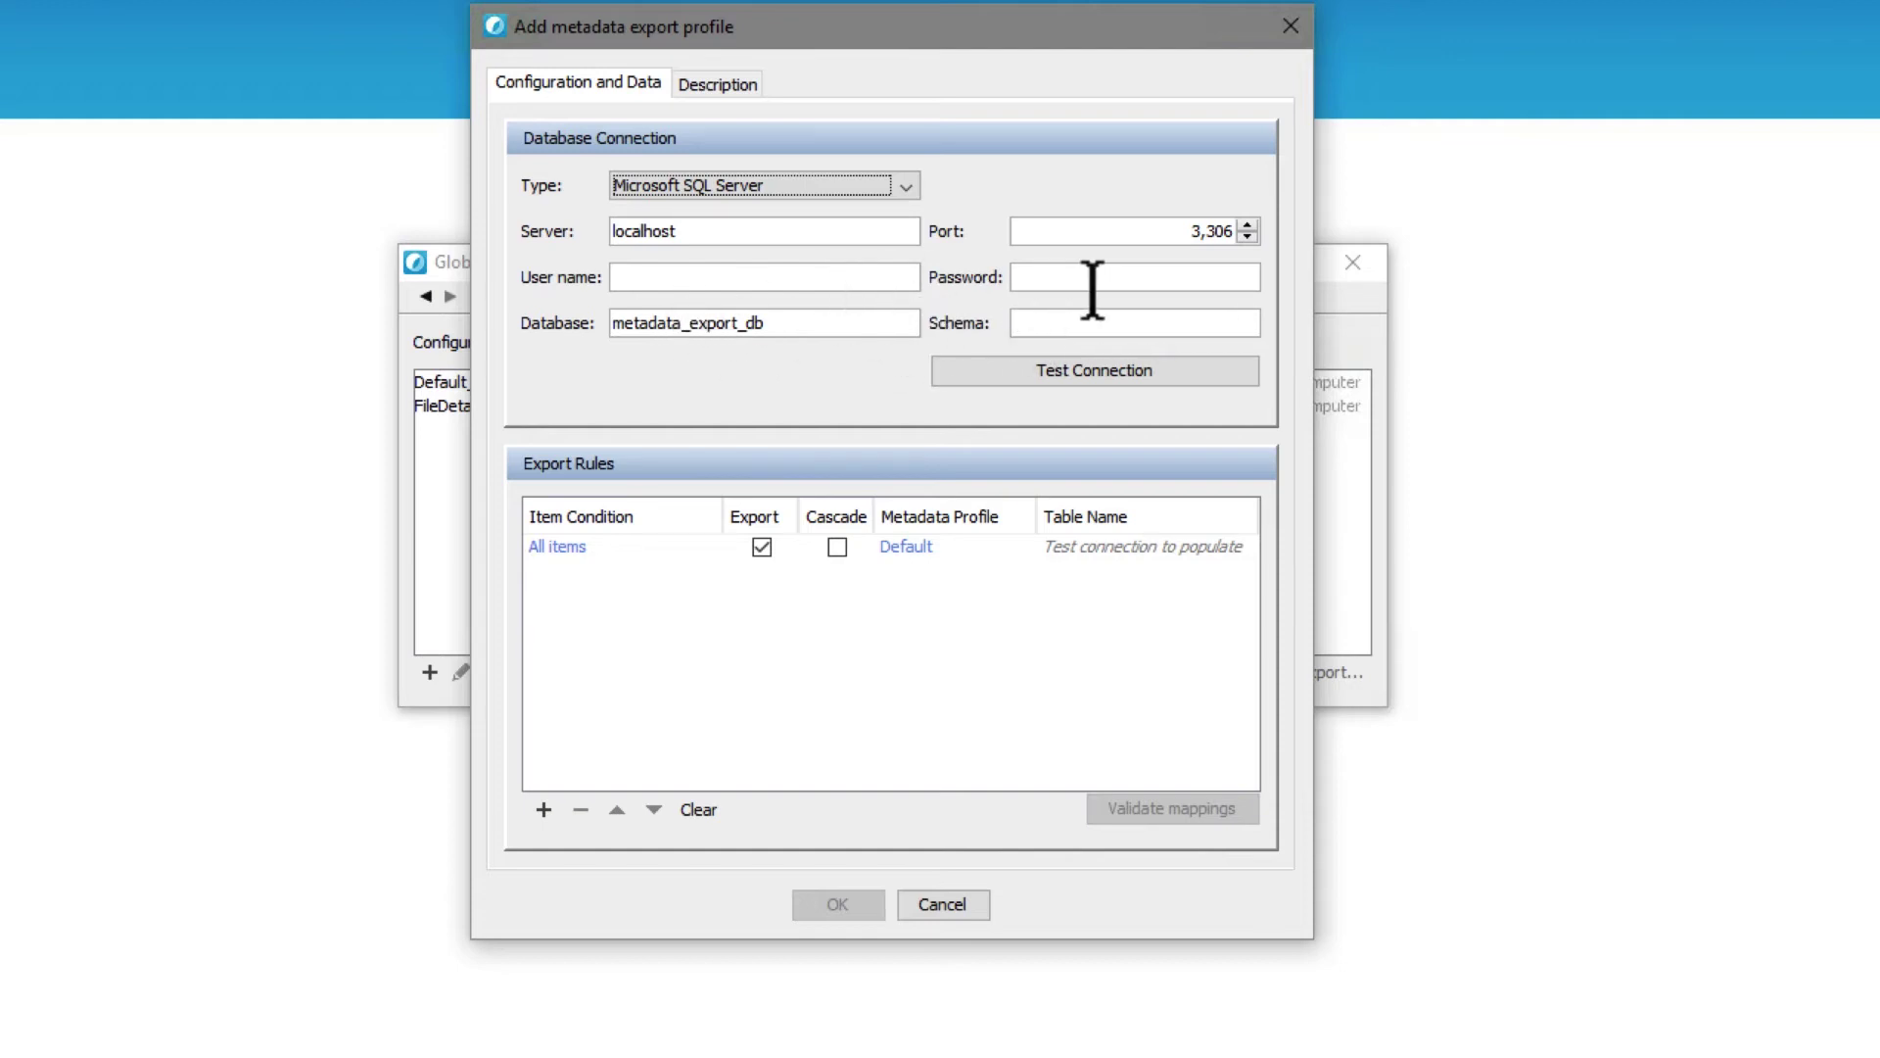
pyautogui.click(953, 906)
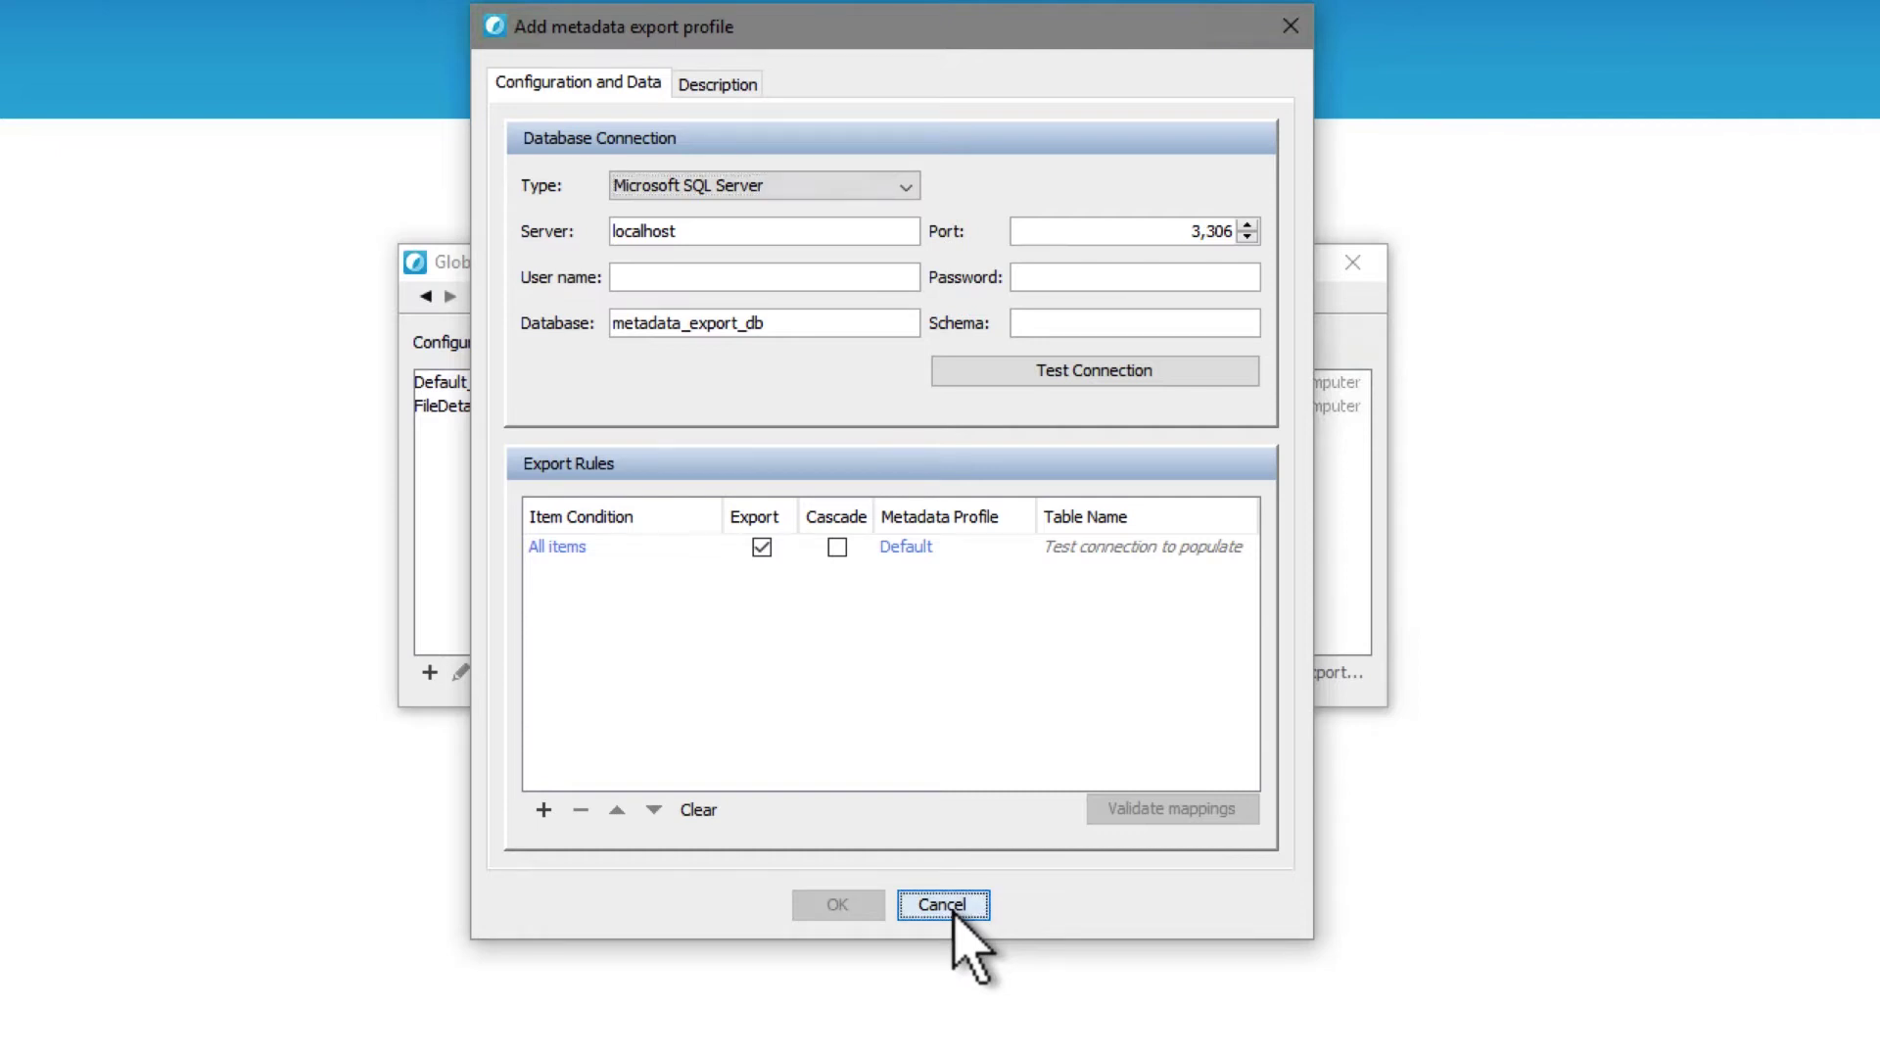
pyautogui.click(424, 297)
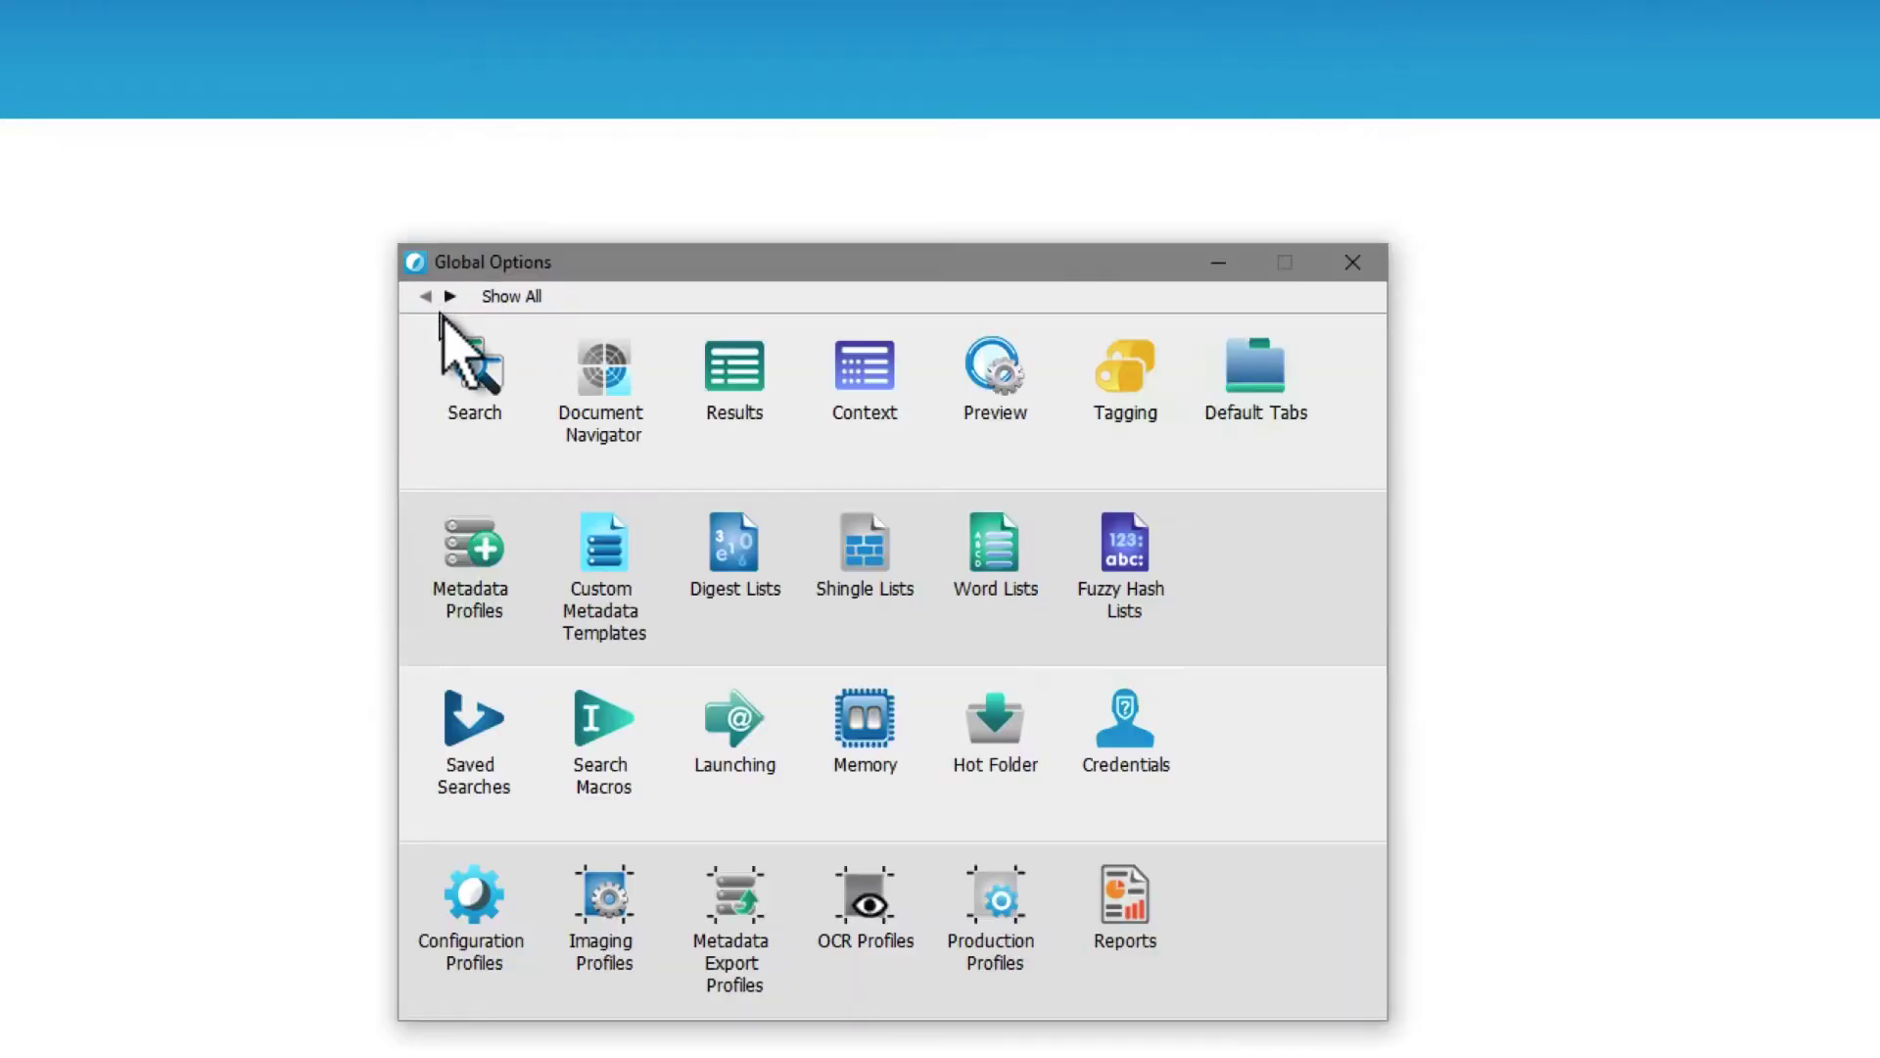
# - In Metadata Profiles, start a new profile, view the addable metadata kinds, then cancel it
pyautogui.click(477, 599)
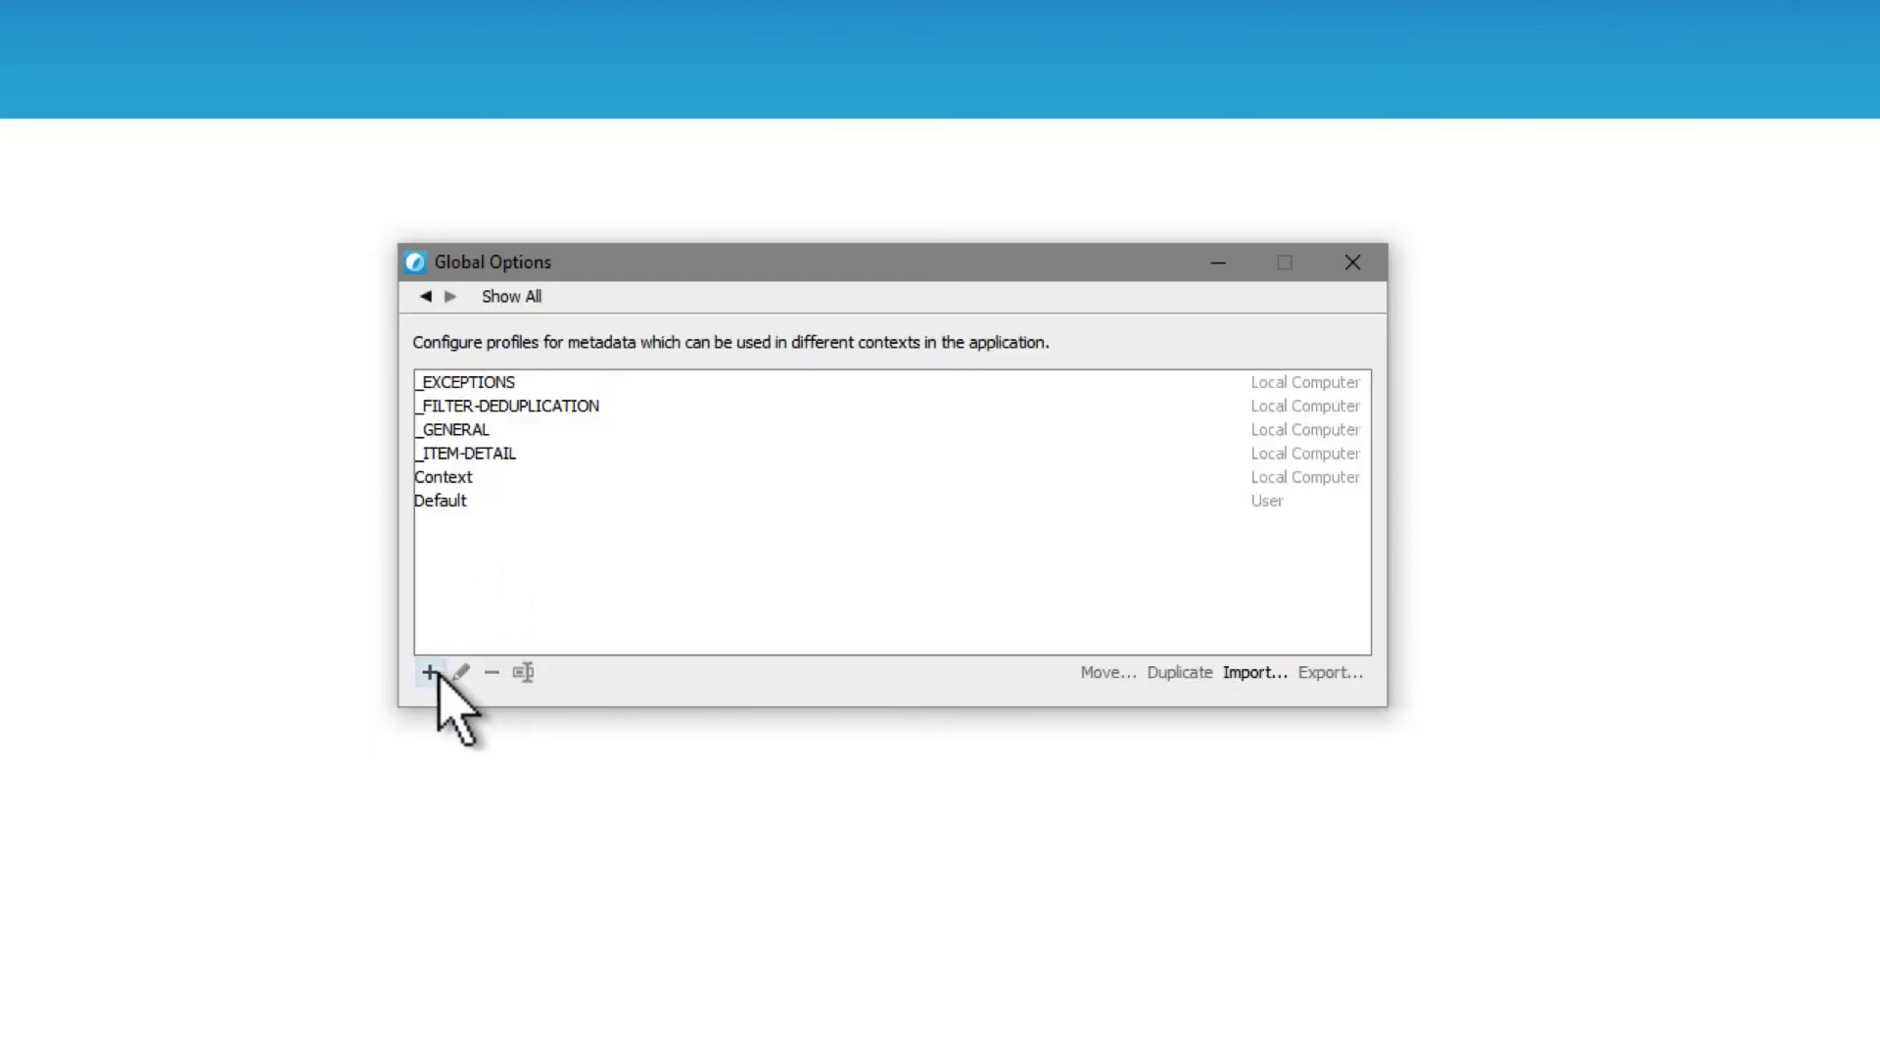
pyautogui.click(430, 672)
pyautogui.click(830, 522)
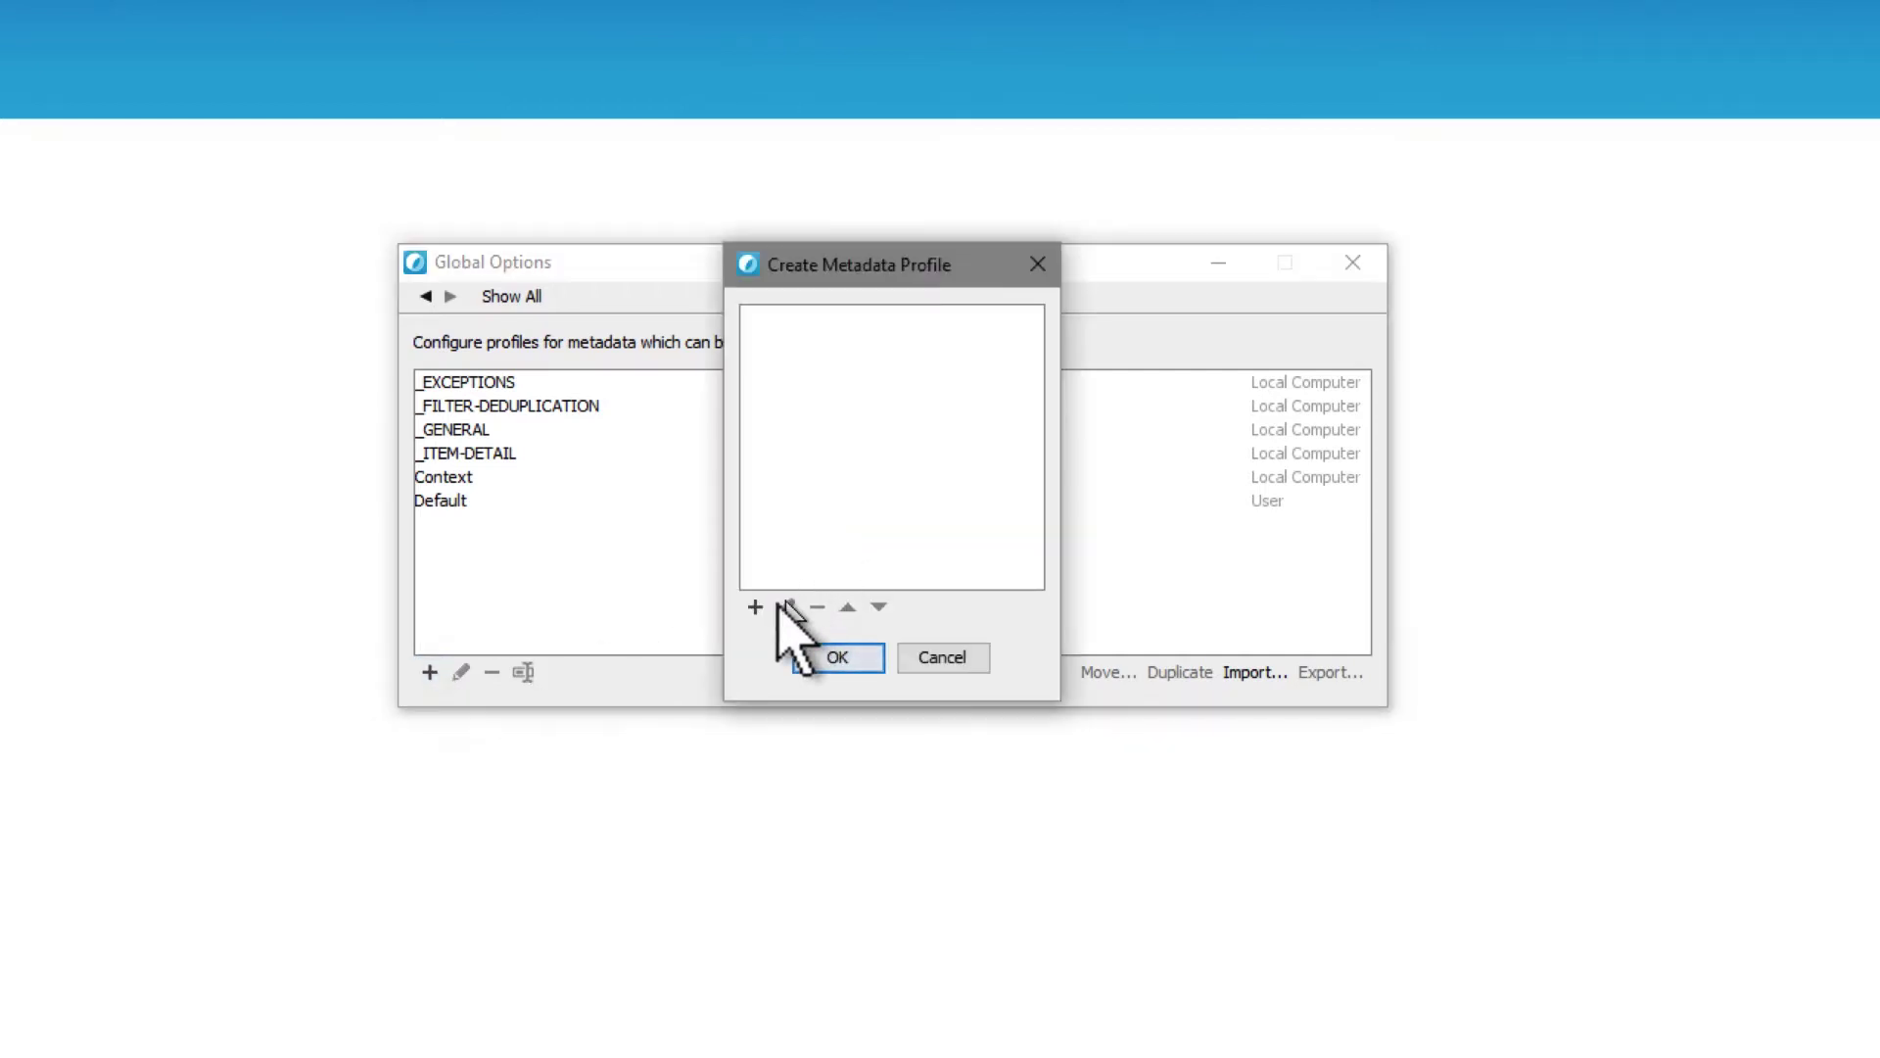
pyautogui.click(755, 607)
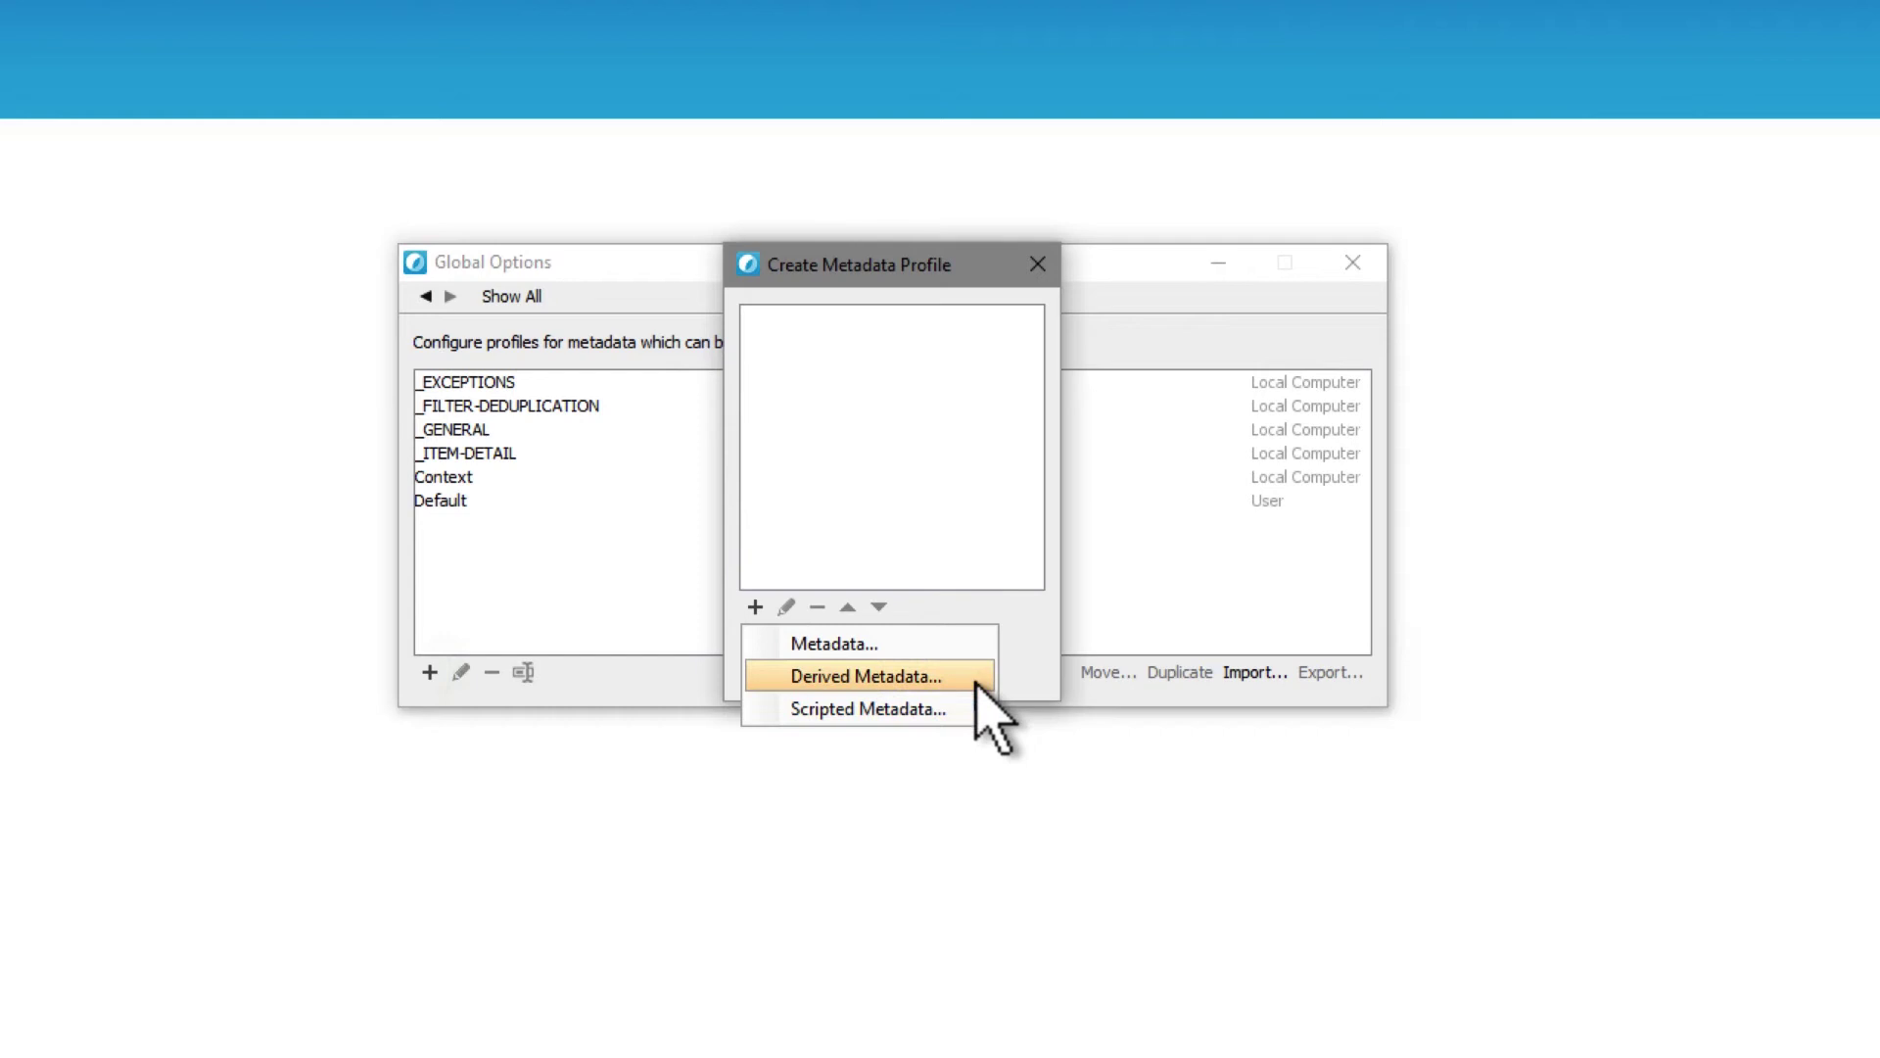
pyautogui.click(1031, 647)
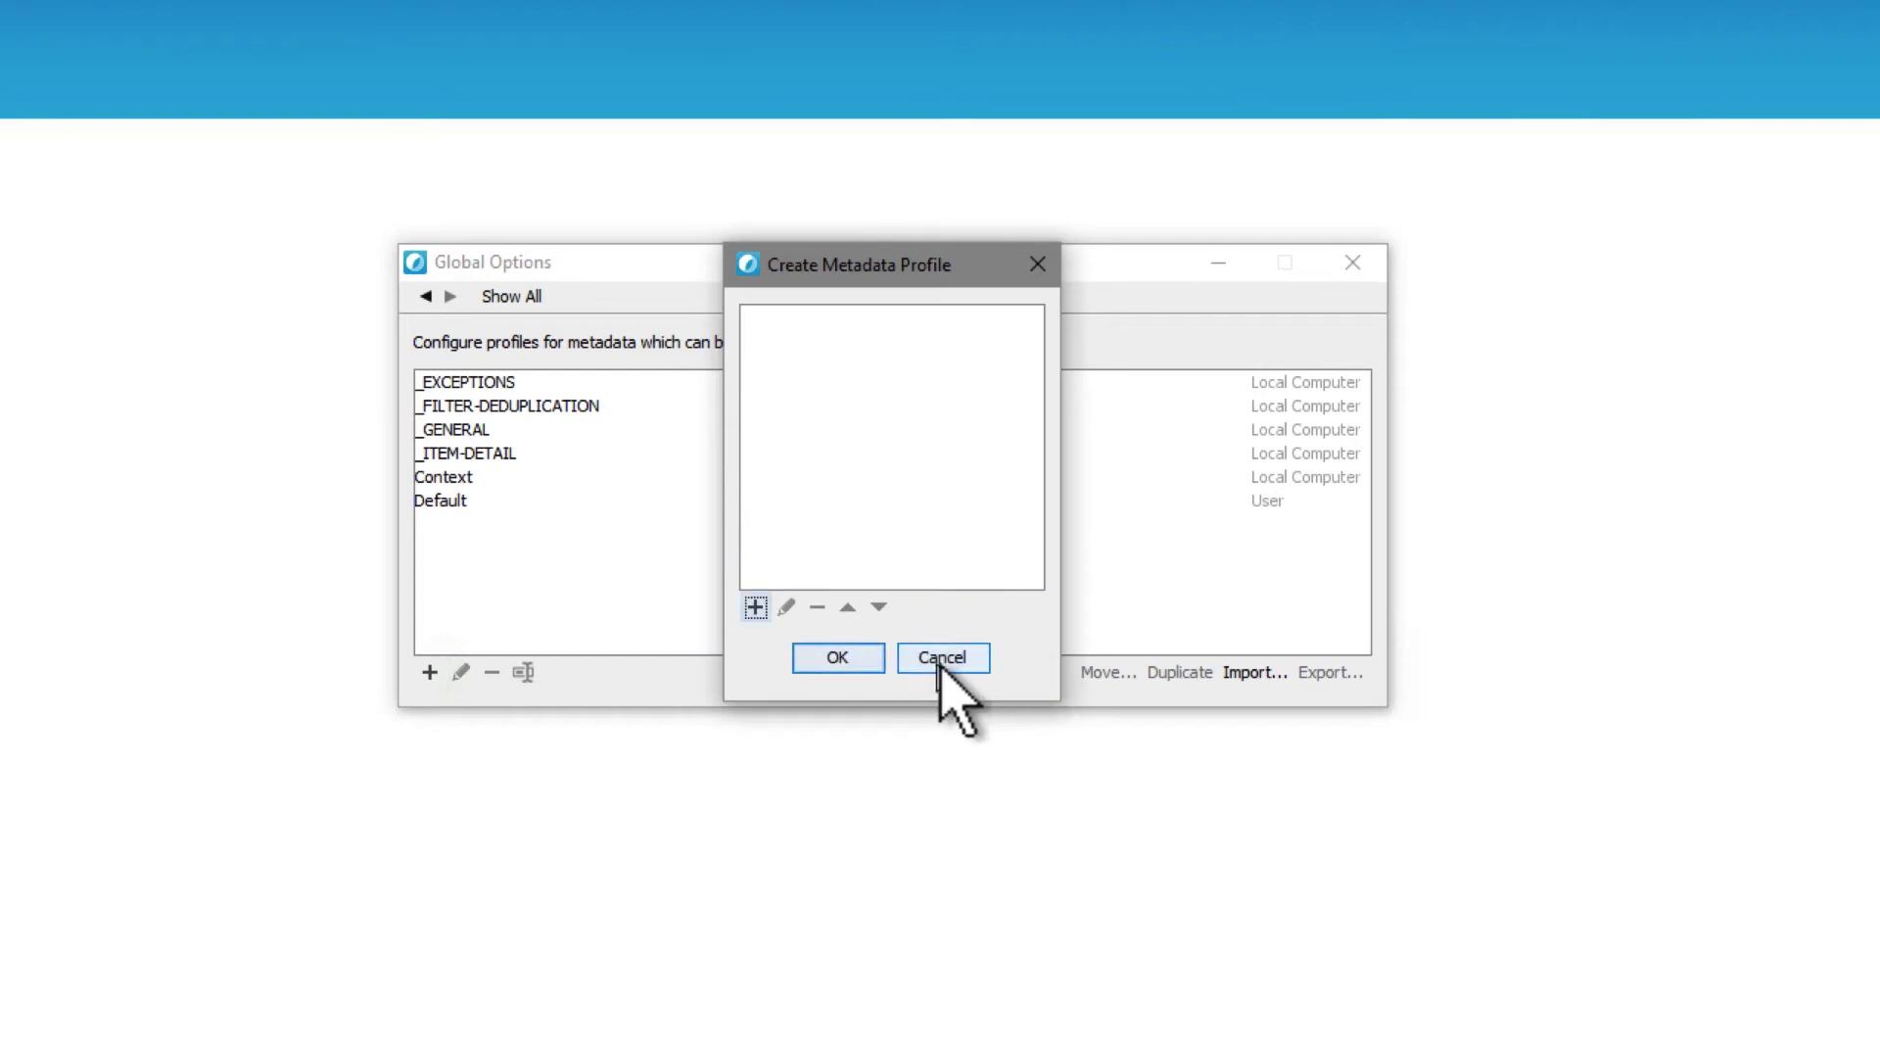
pyautogui.click(942, 661)
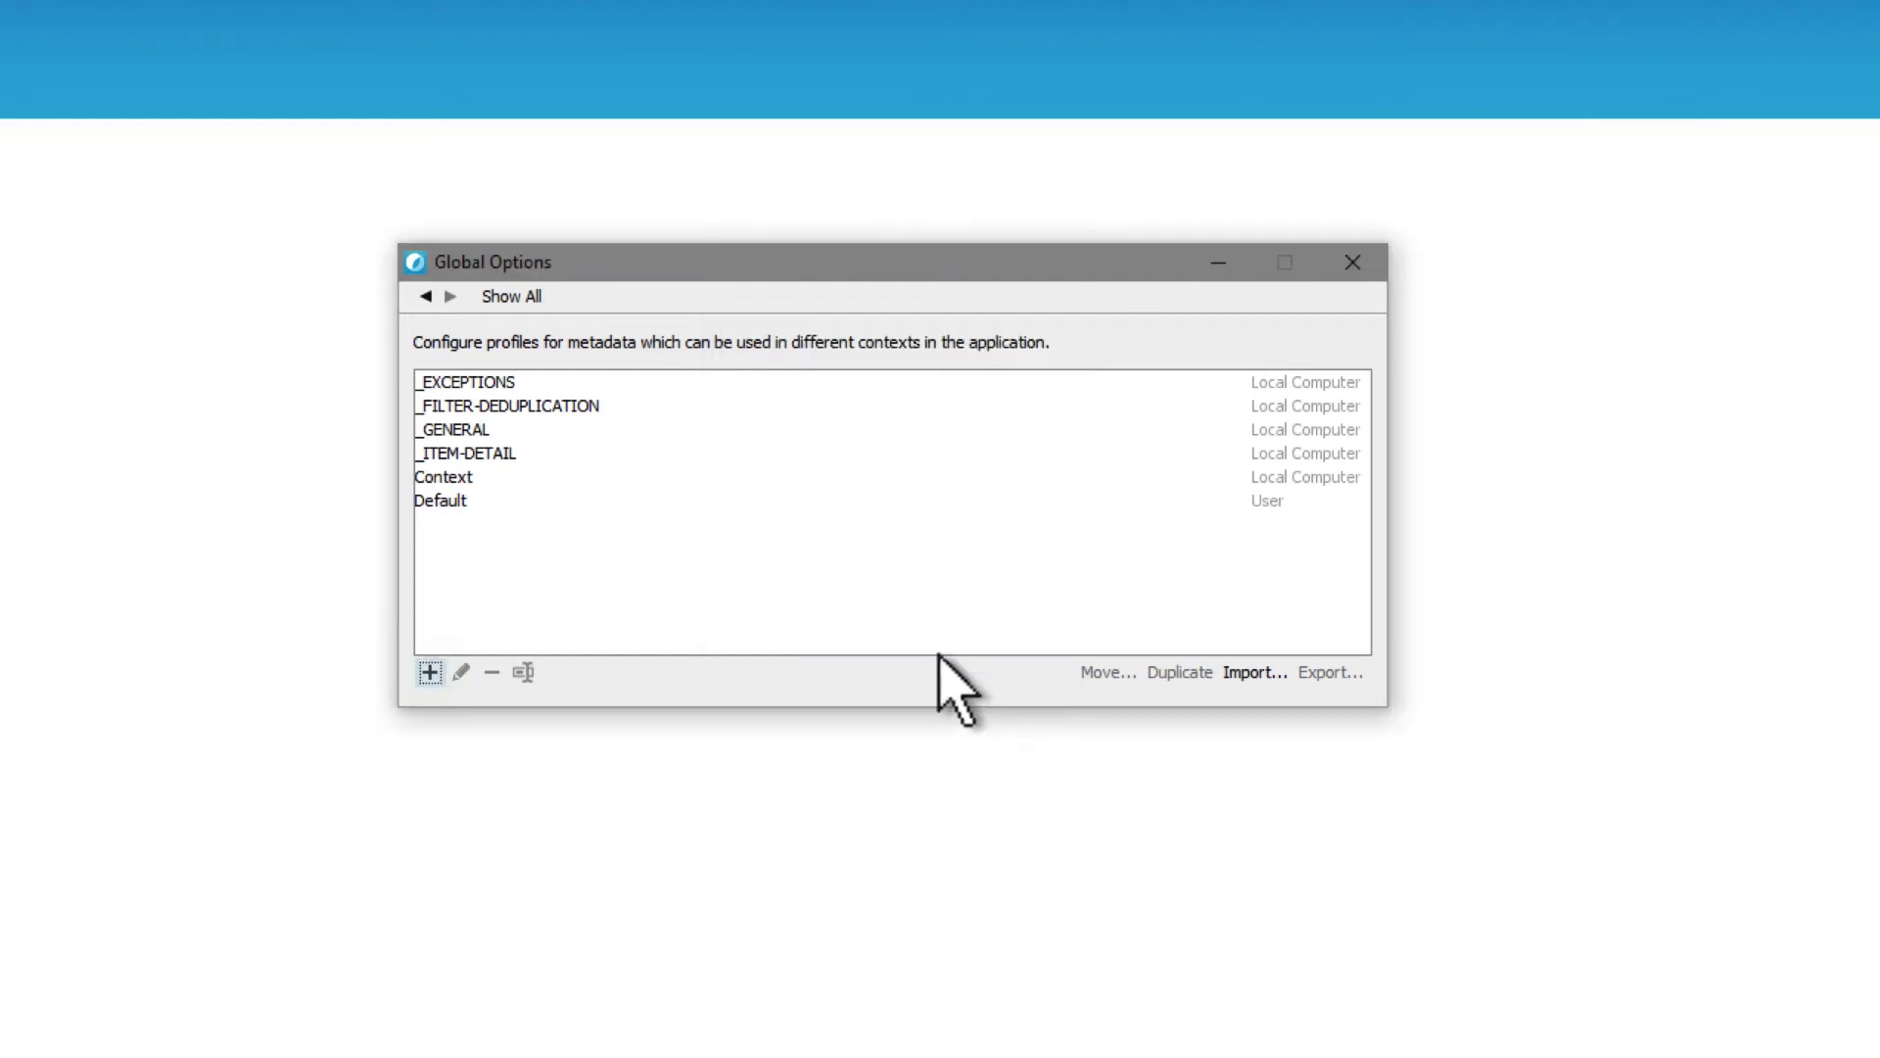
# - Copy the Default metadata profile and rename the copy Default_GUID
pyautogui.click(467, 500)
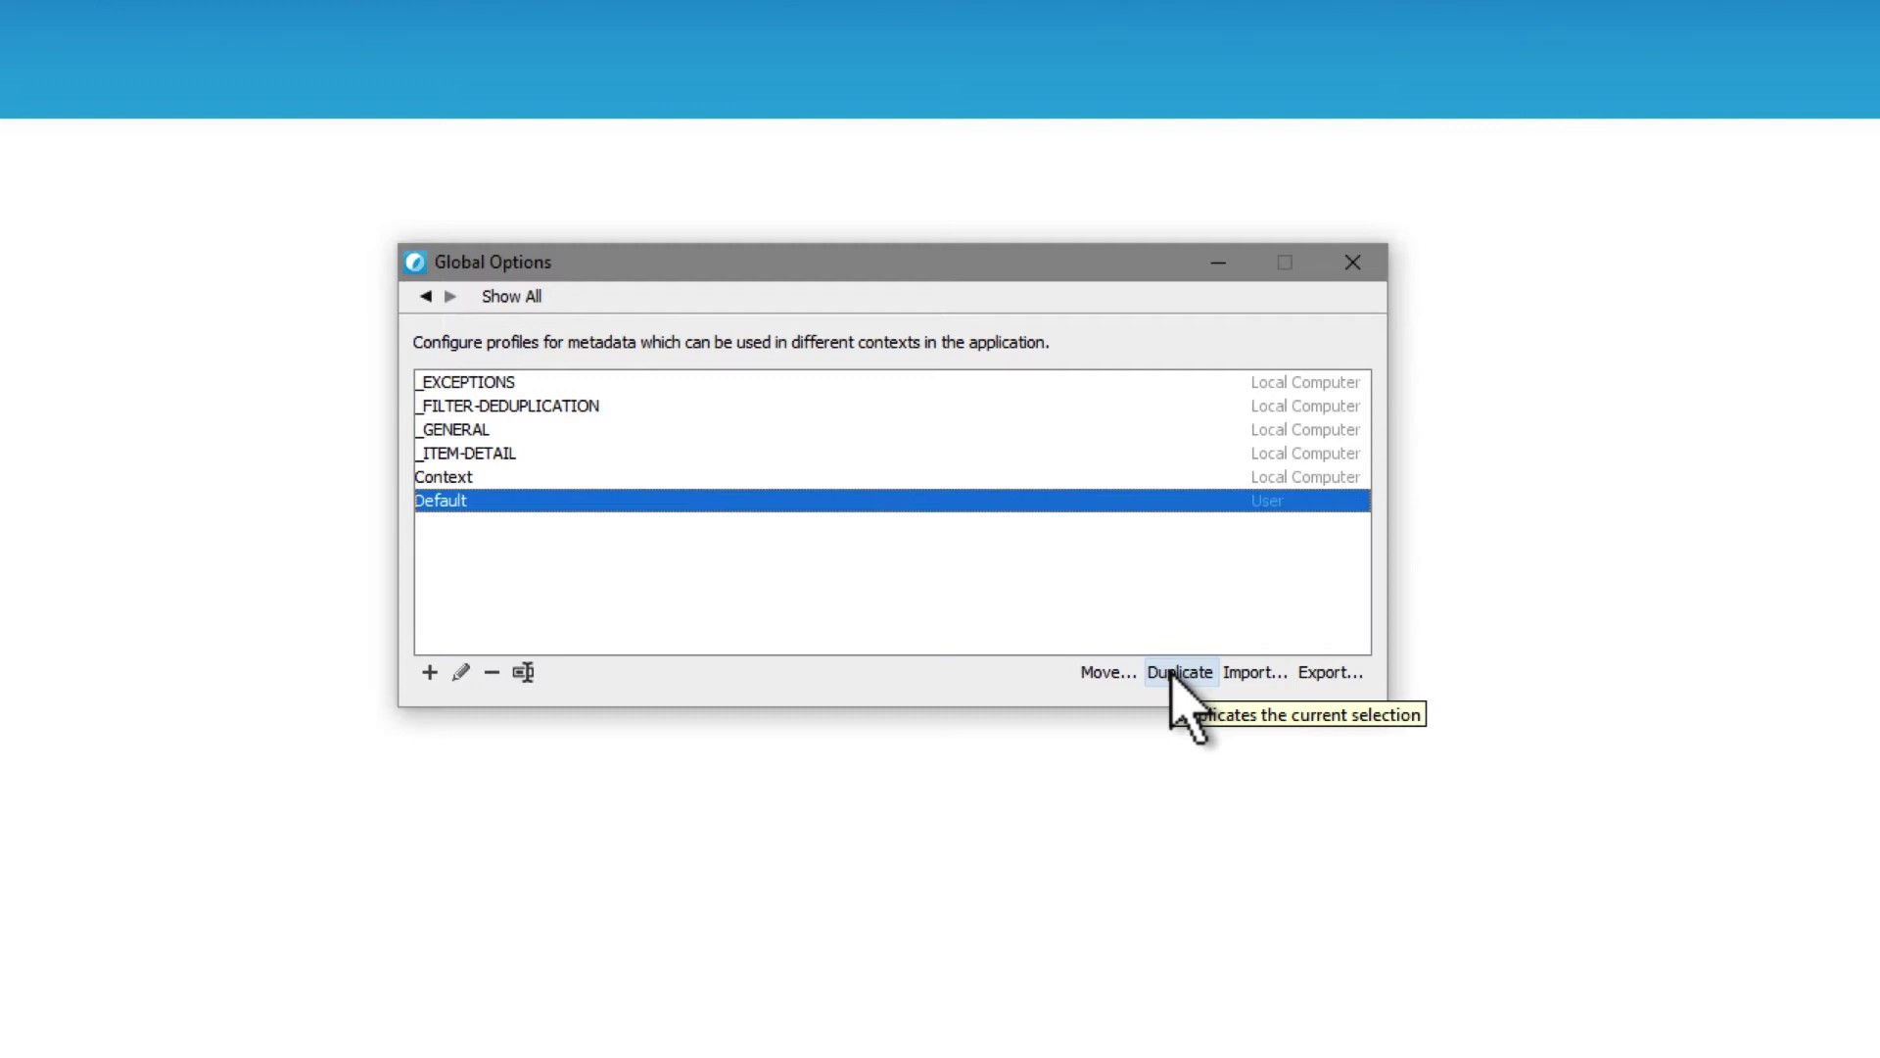
pyautogui.click(1173, 674)
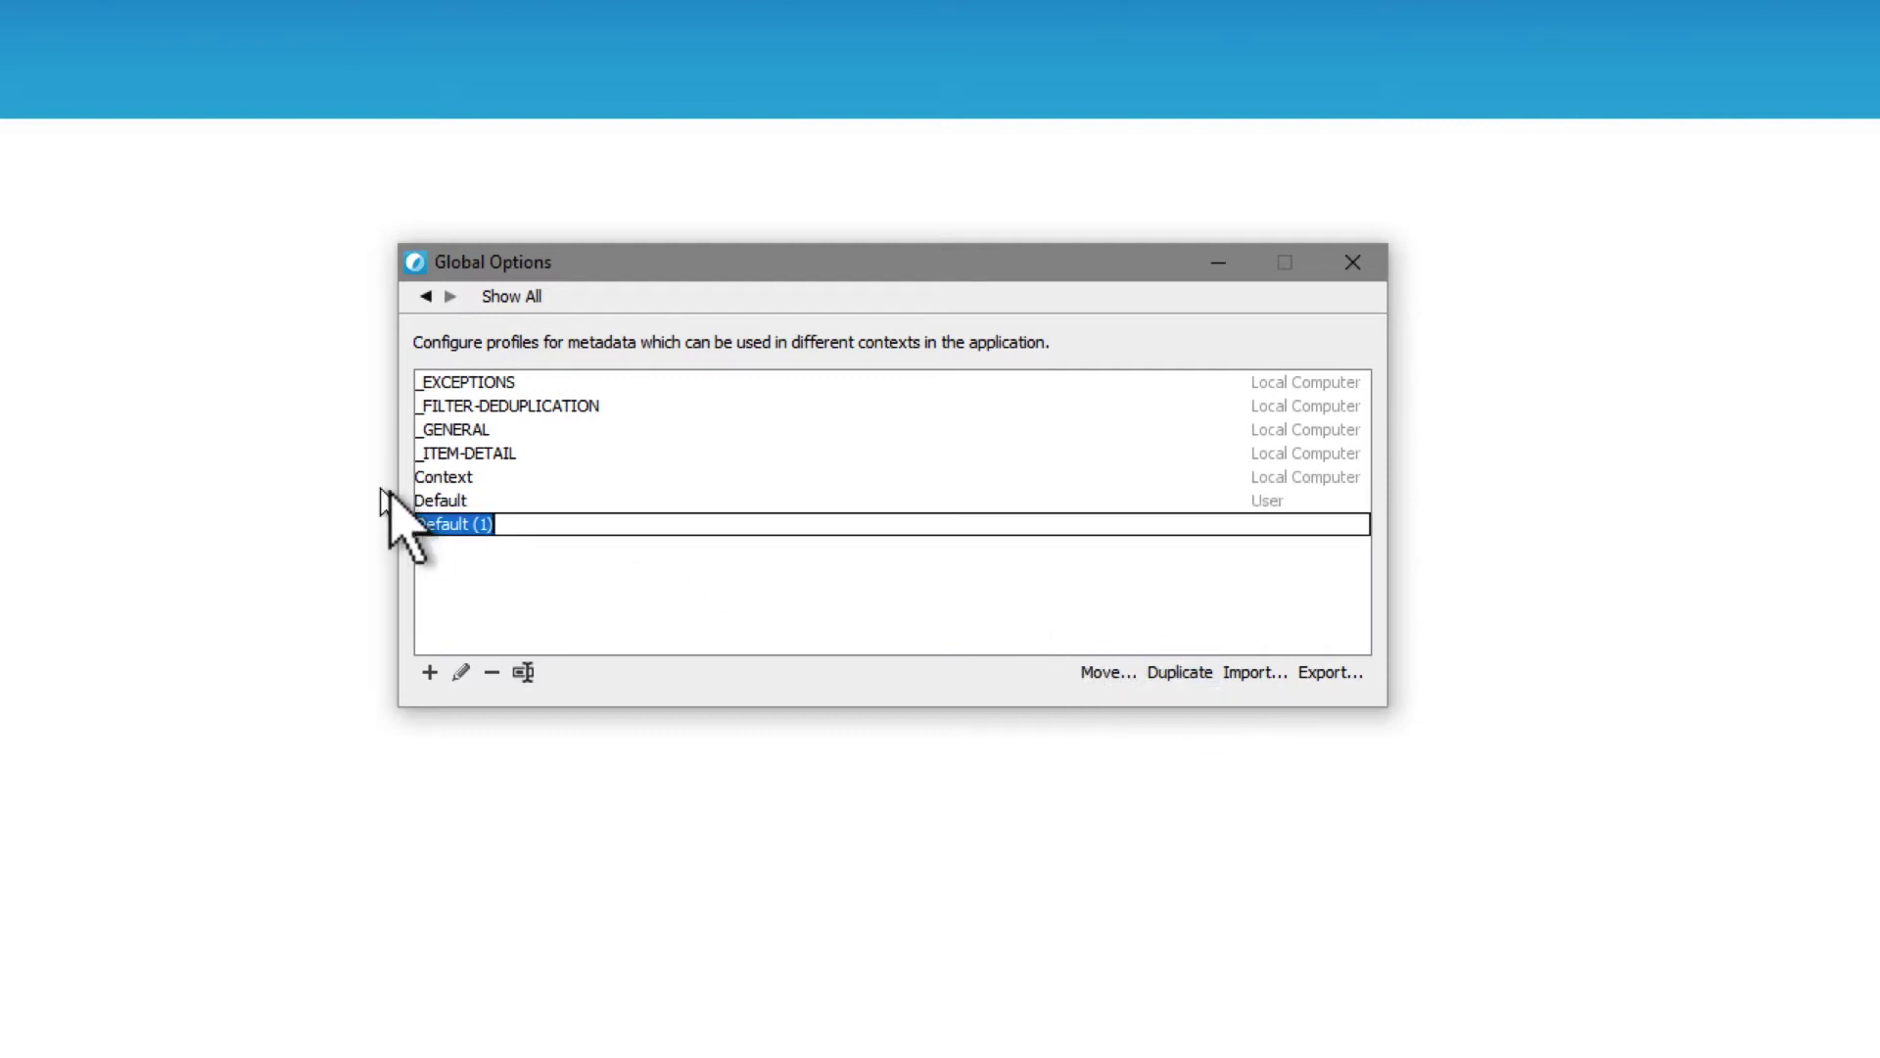
pyautogui.click(534, 526)
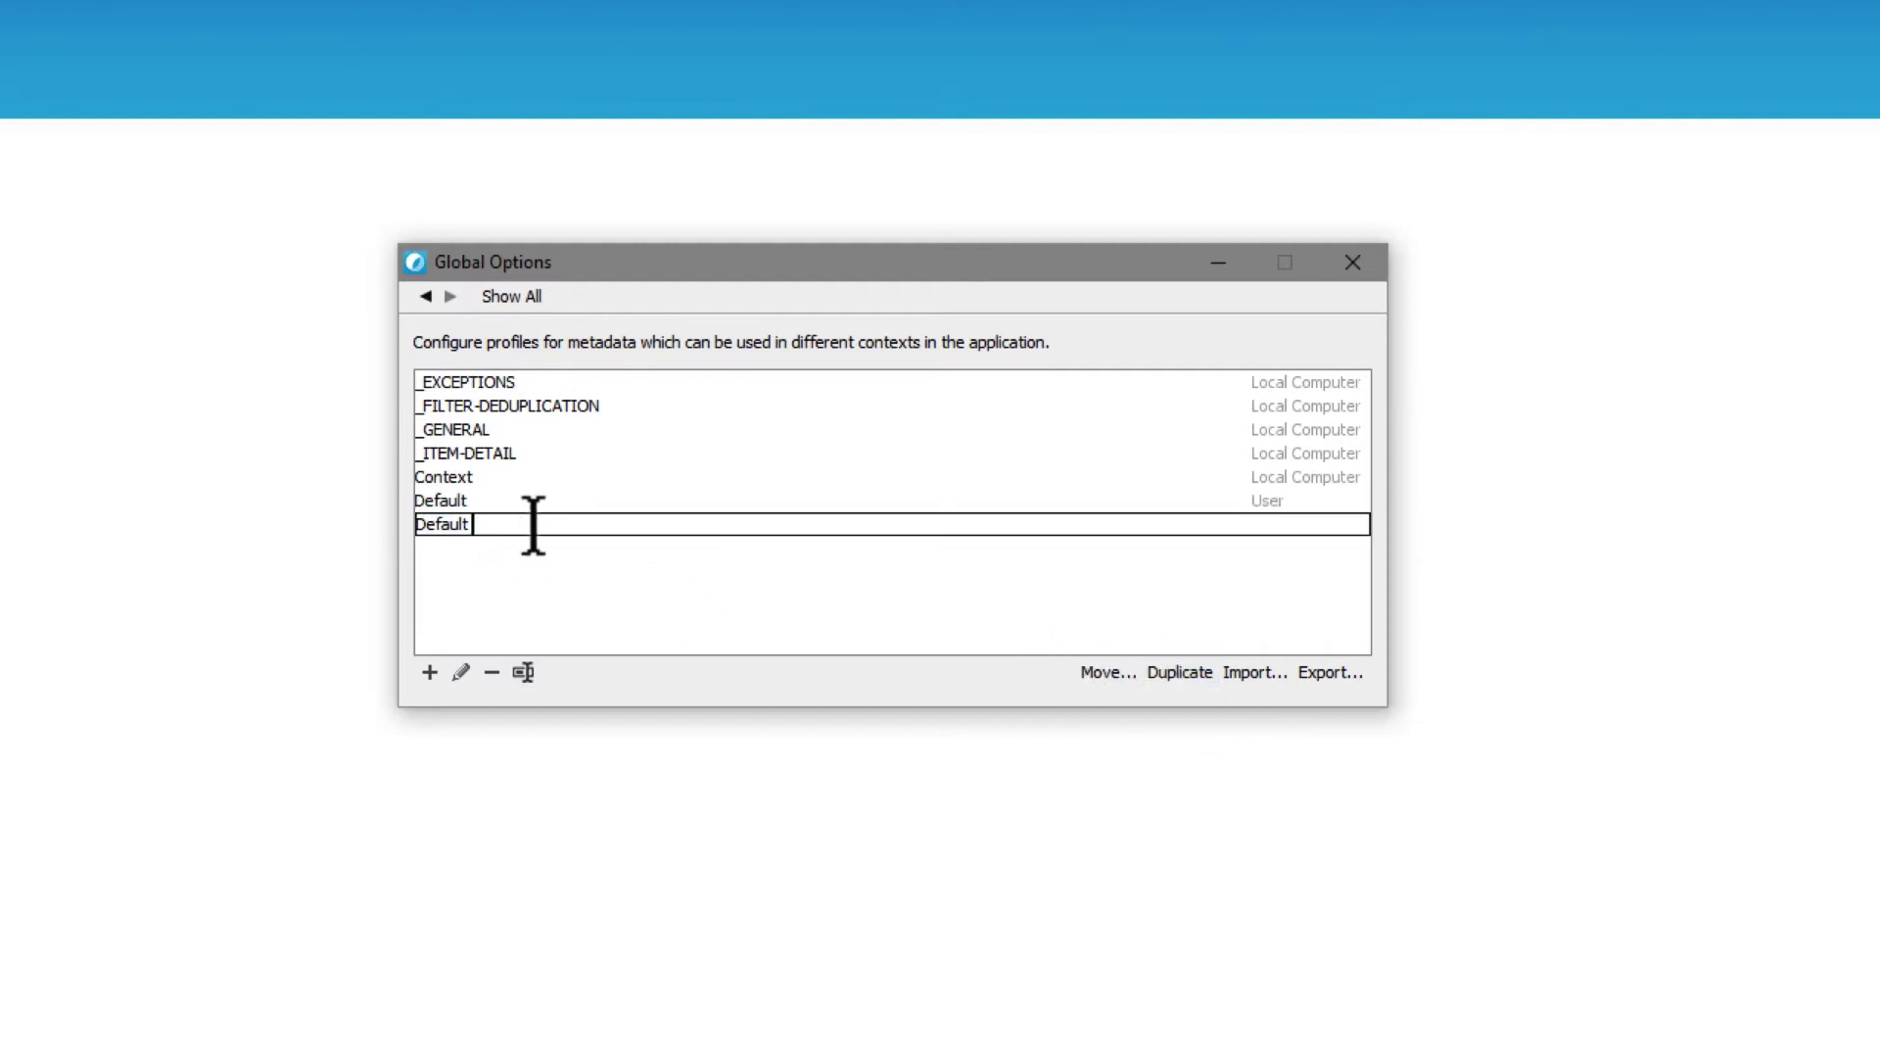
pyautogui.write('_GUID')
pyautogui.press('Return')
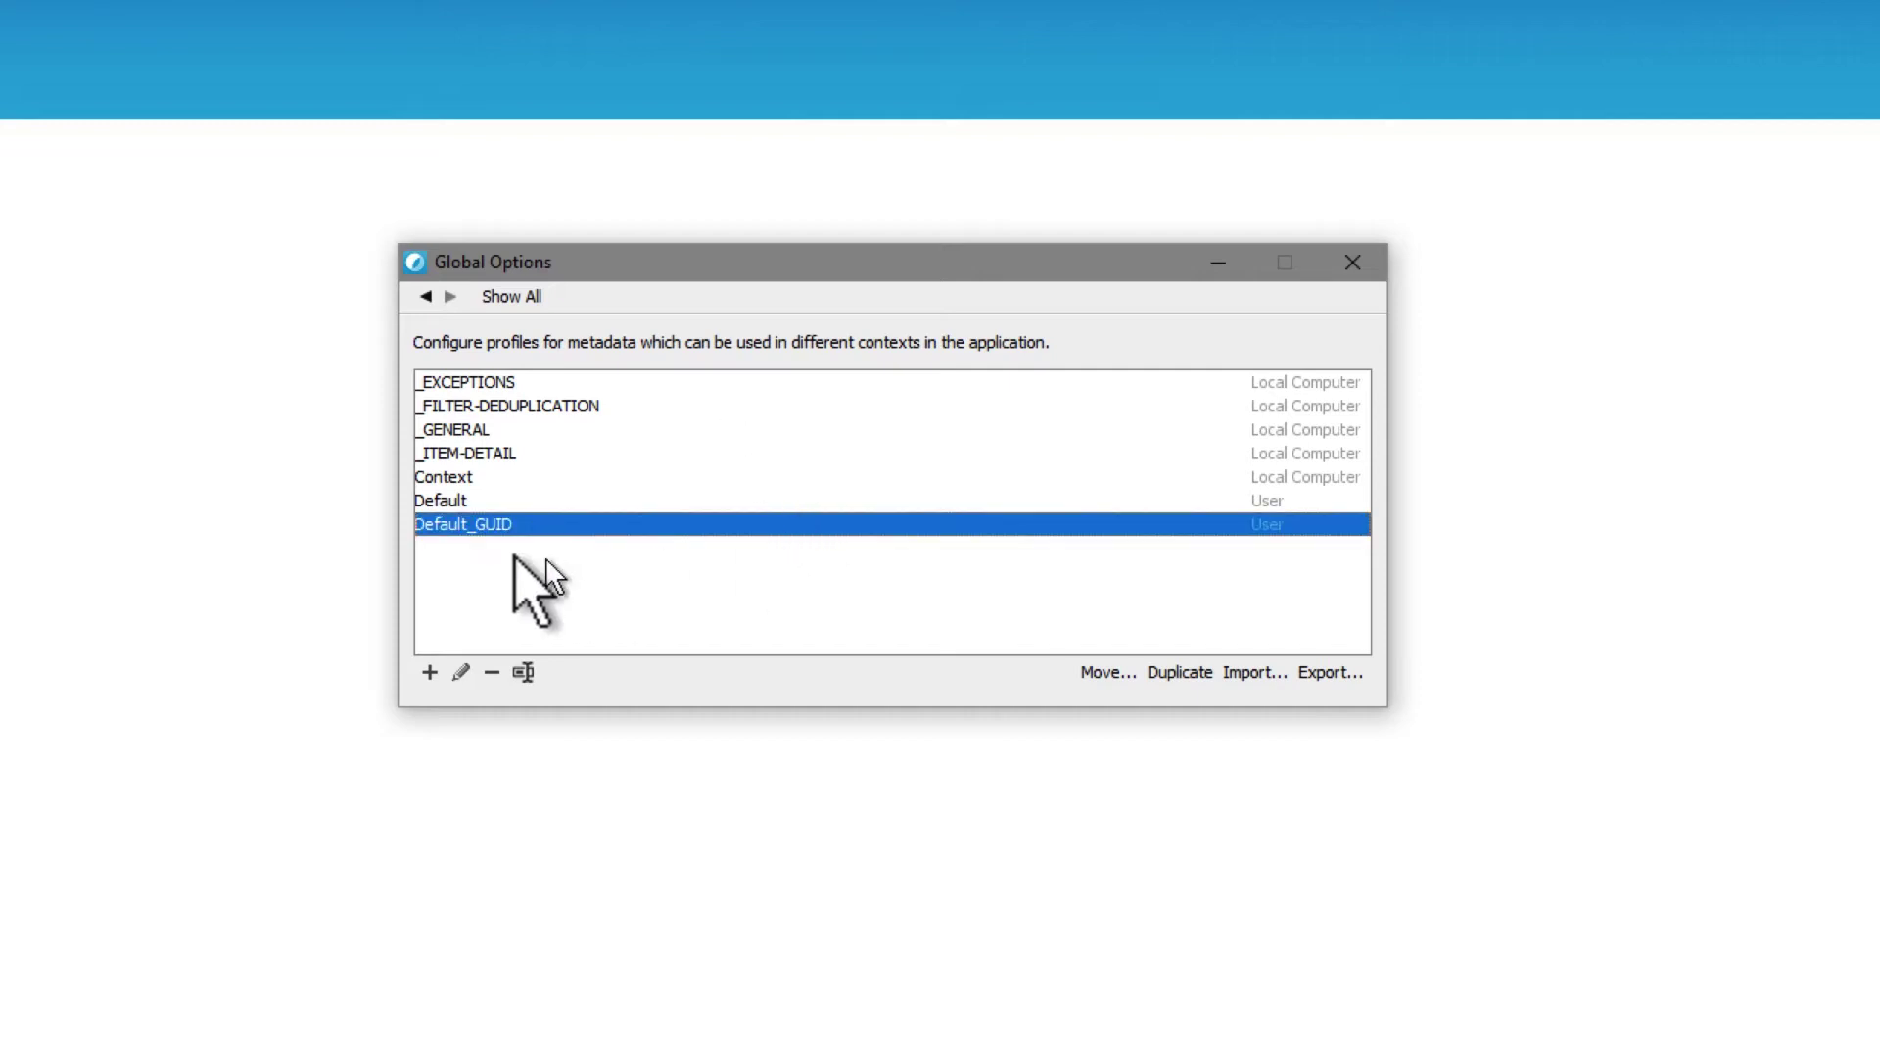
# - Add the GUID standard metadata field to the Default_GUID profile
pyautogui.doubleClick(494, 524)
pyautogui.click(755, 606)
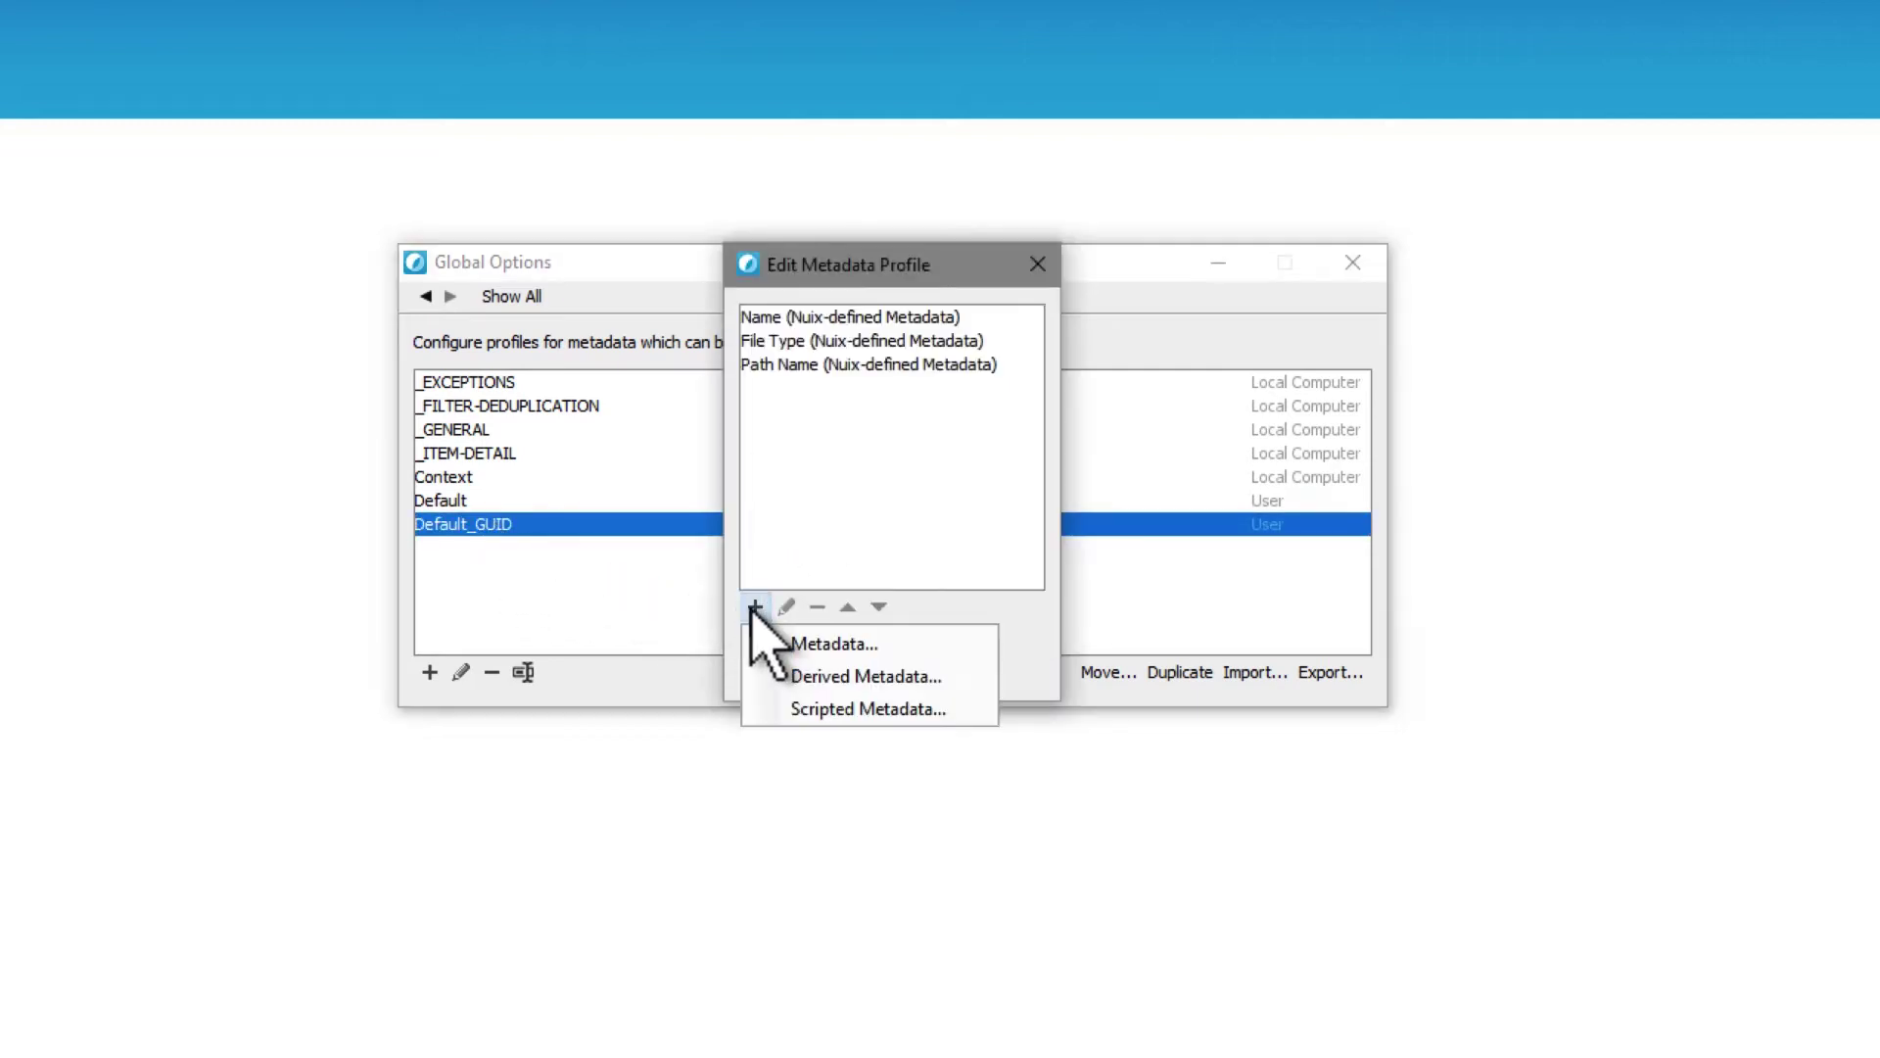
pyautogui.click(803, 647)
pyautogui.click(832, 526)
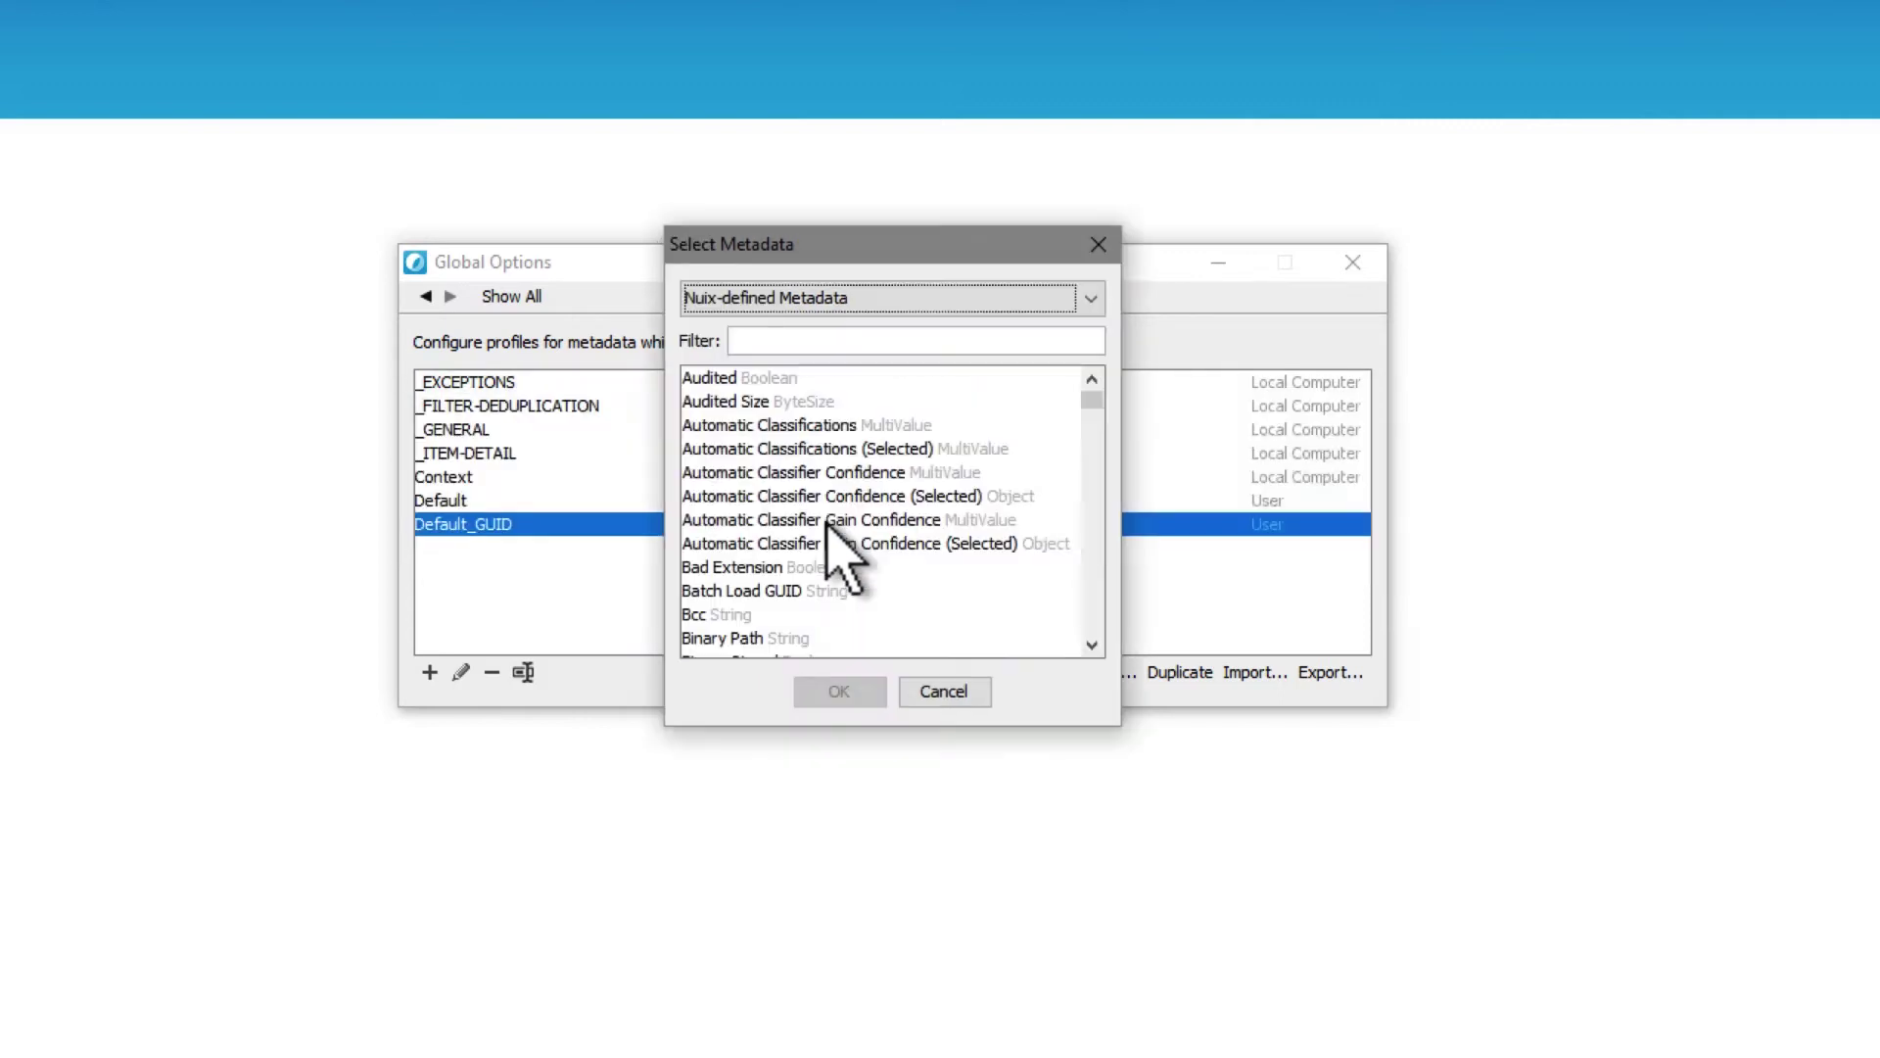
pyautogui.click(769, 342)
pyautogui.write('GUID')
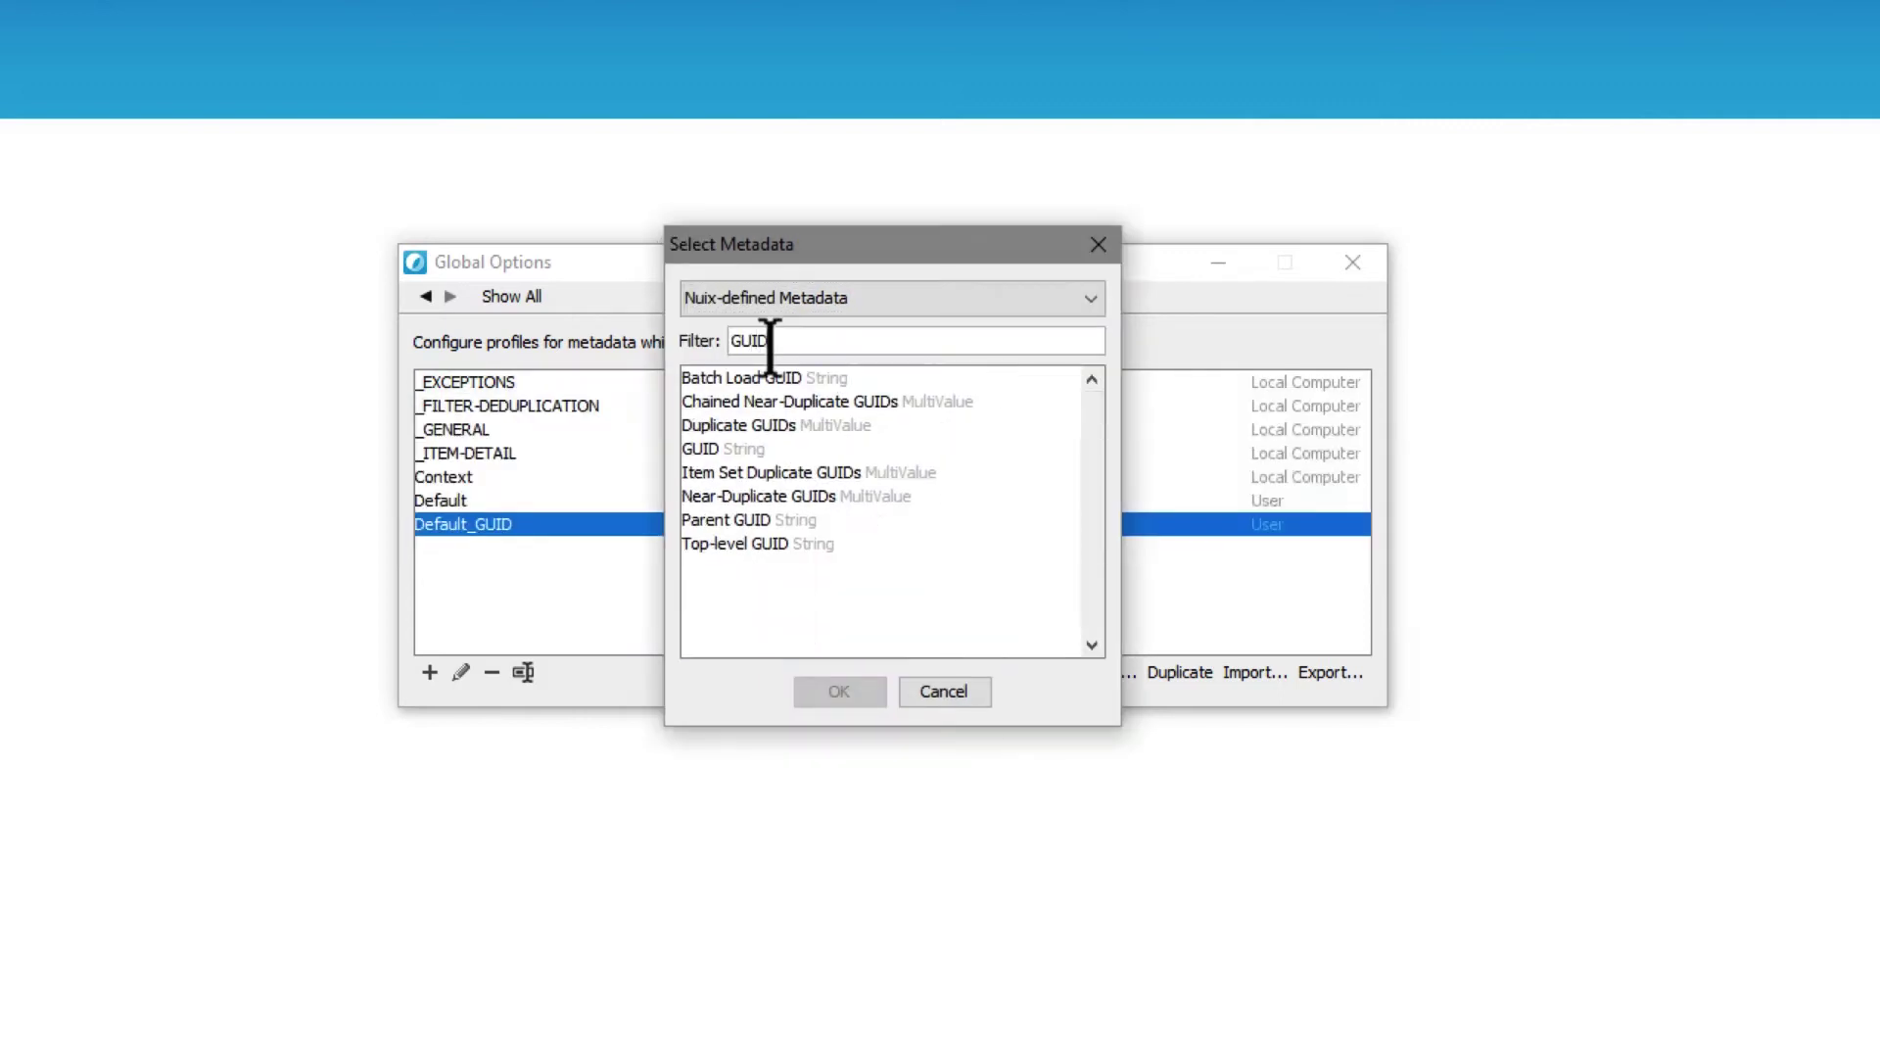
pyautogui.click(707, 449)
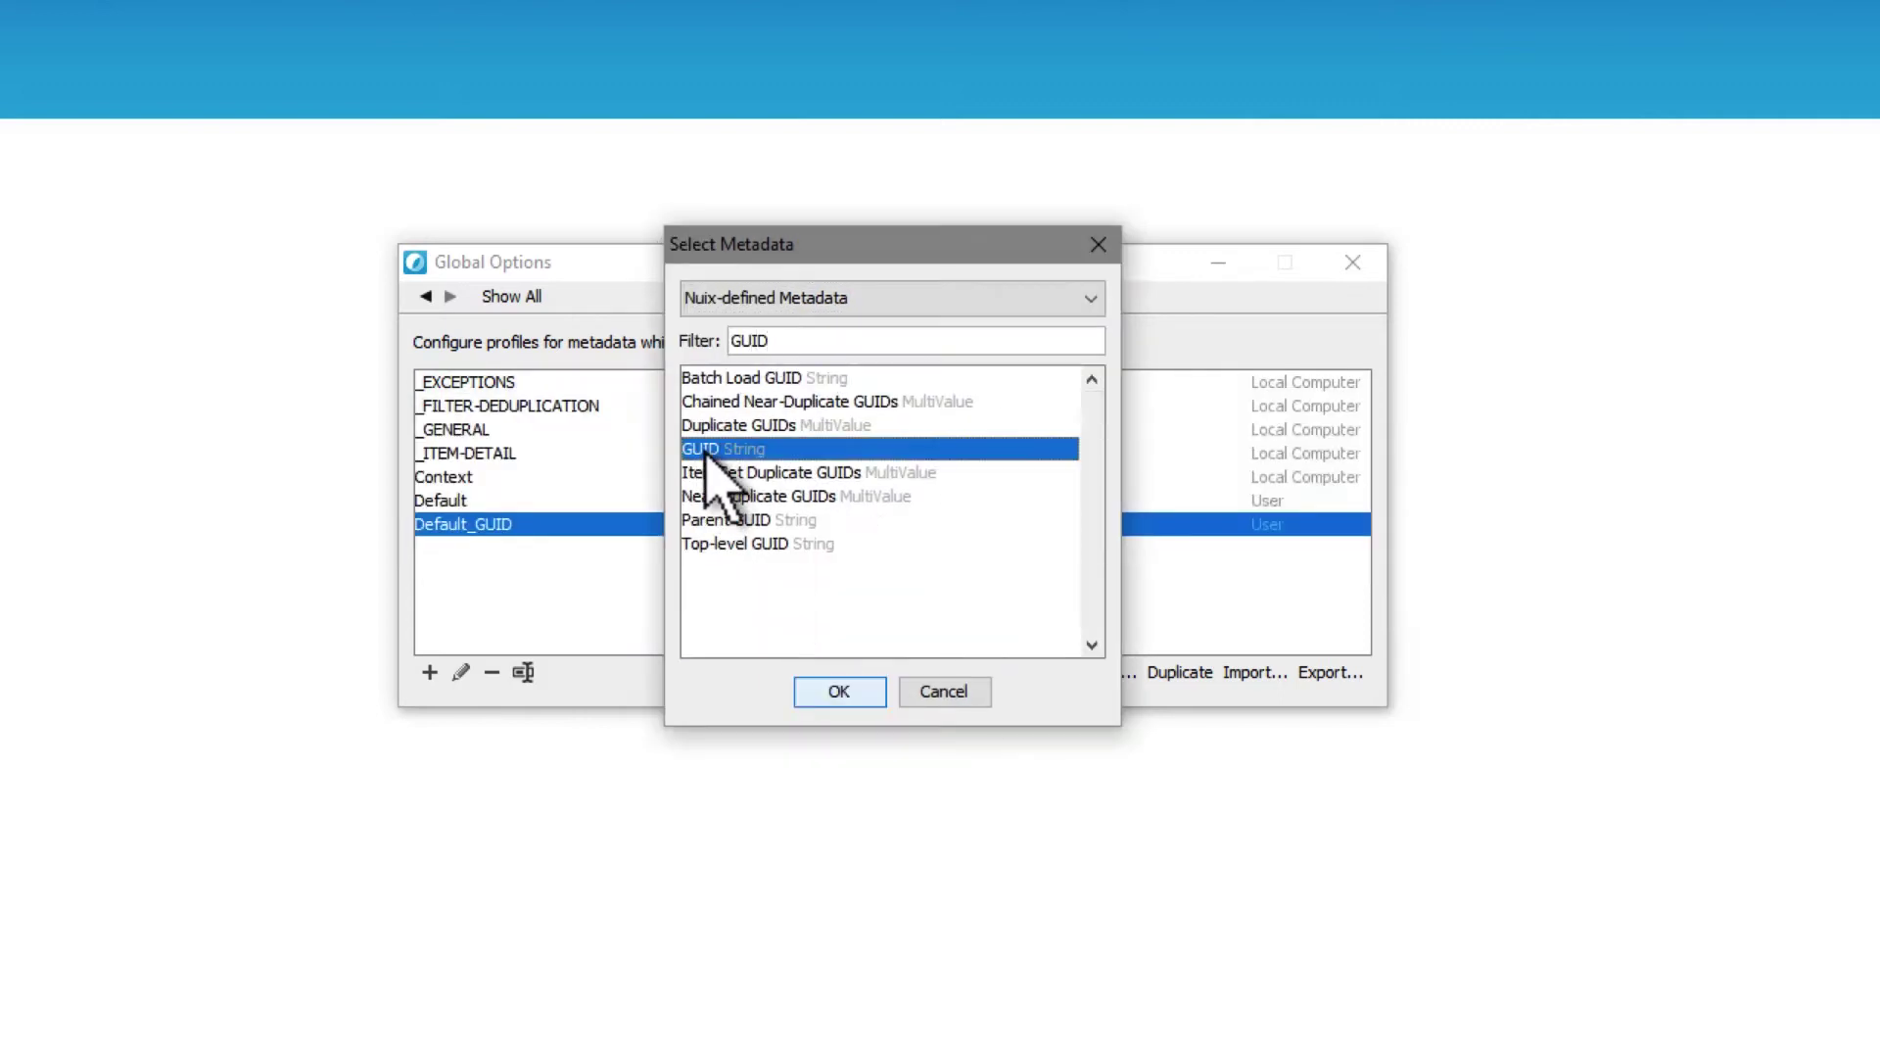
pyautogui.click(876, 688)
# - Browse the full metadata field list without adding more, then save the Default_GUID profile
pyautogui.click(778, 392)
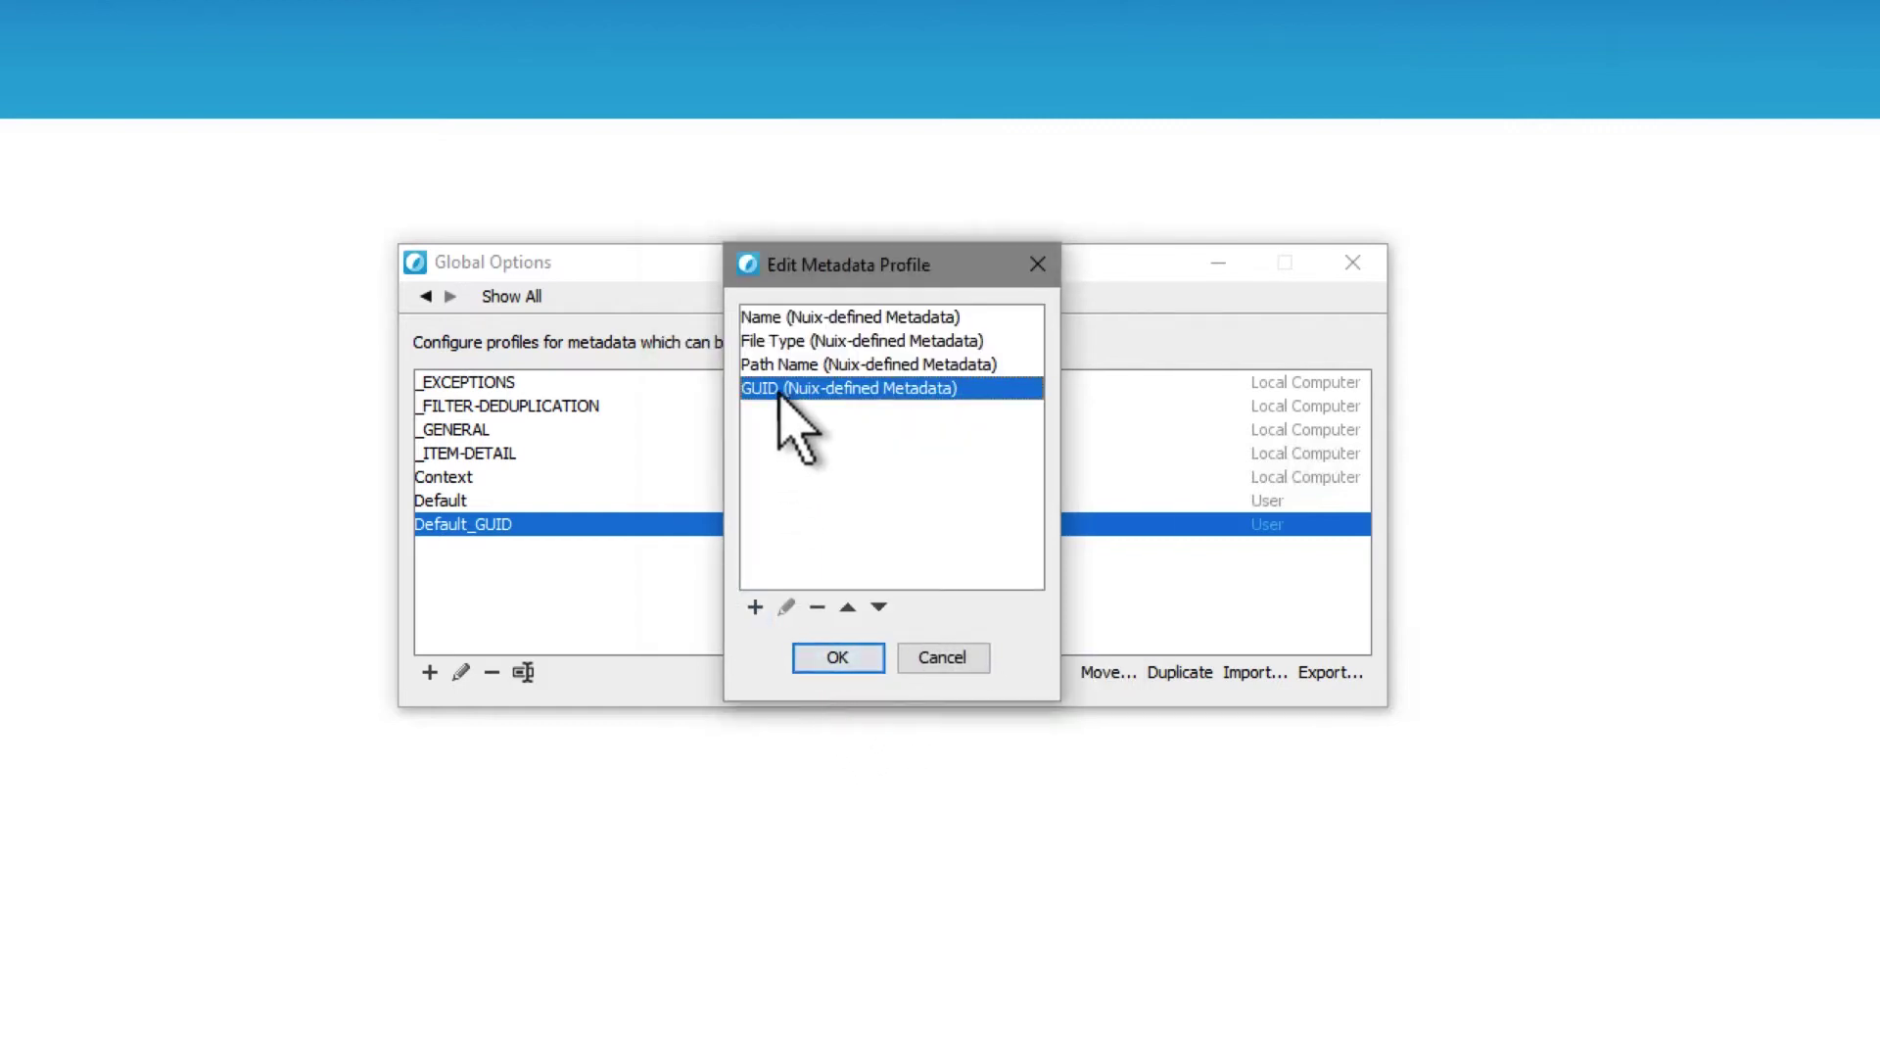
pyautogui.click(756, 608)
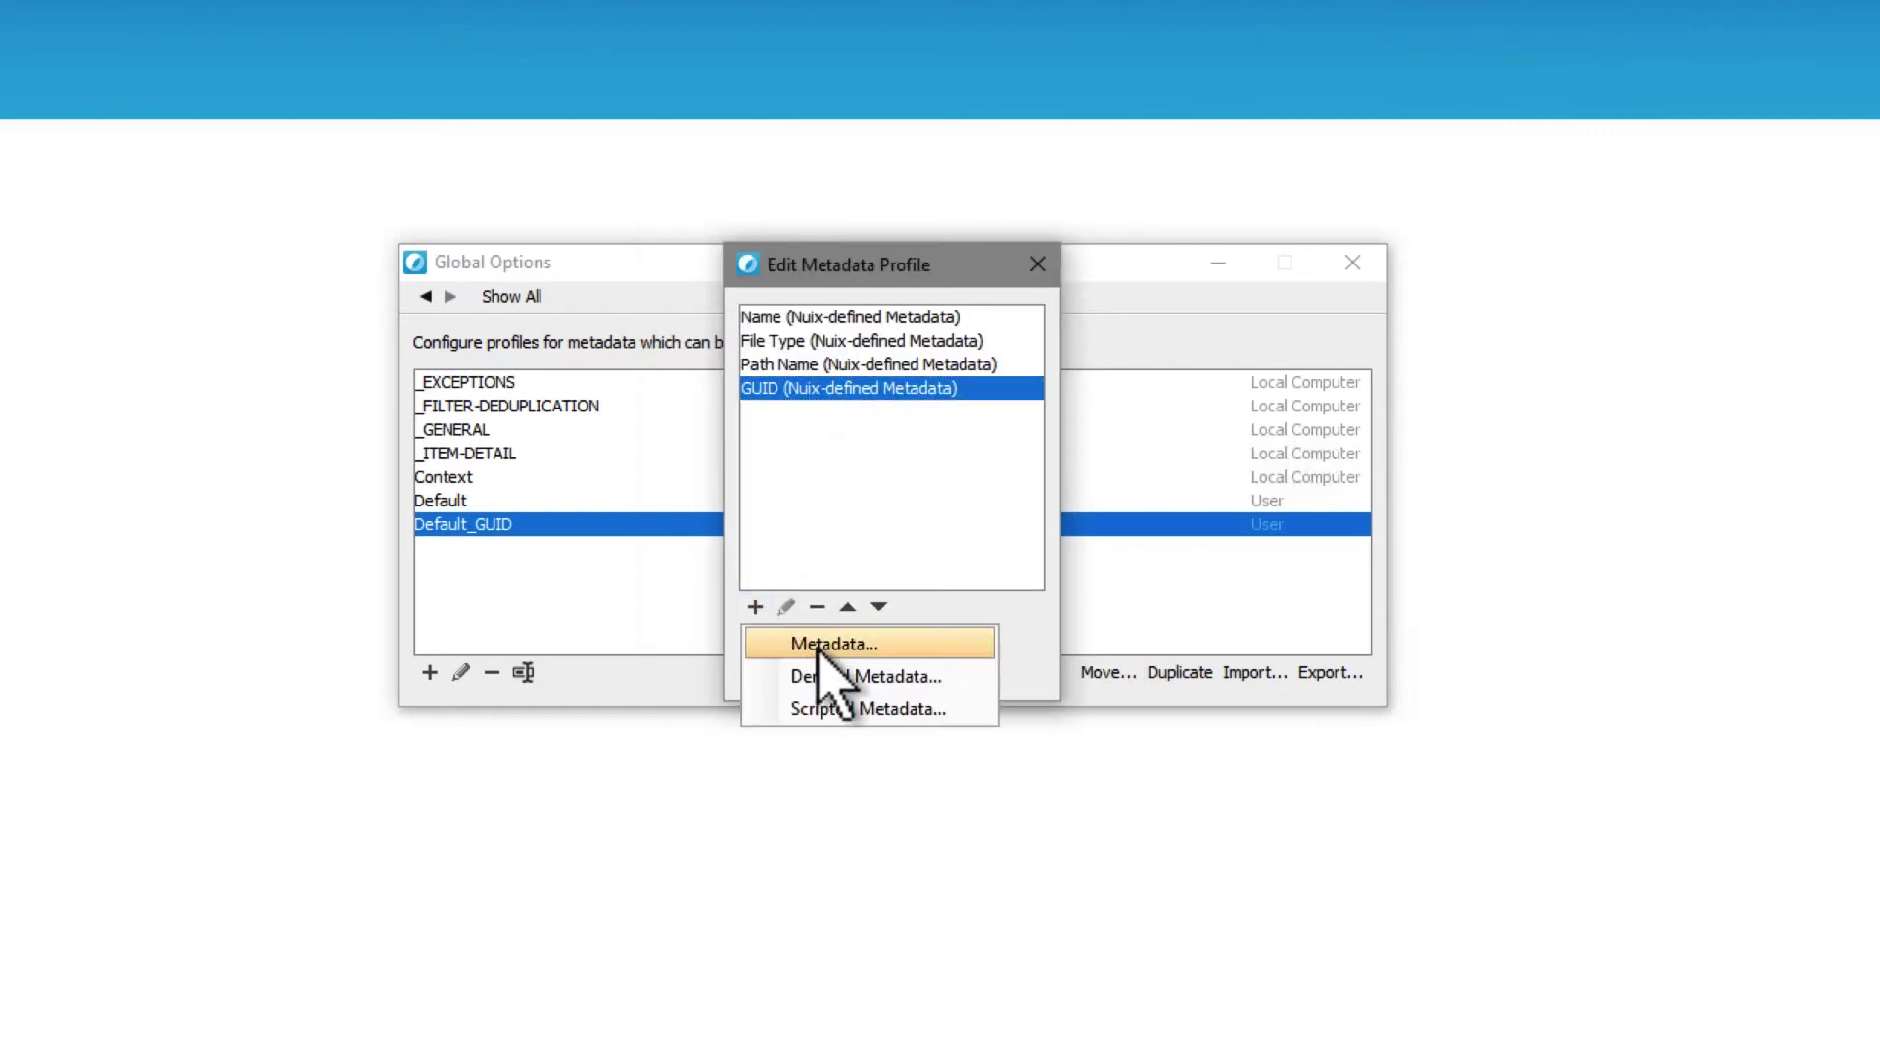
pyautogui.click(828, 646)
pyautogui.click(827, 522)
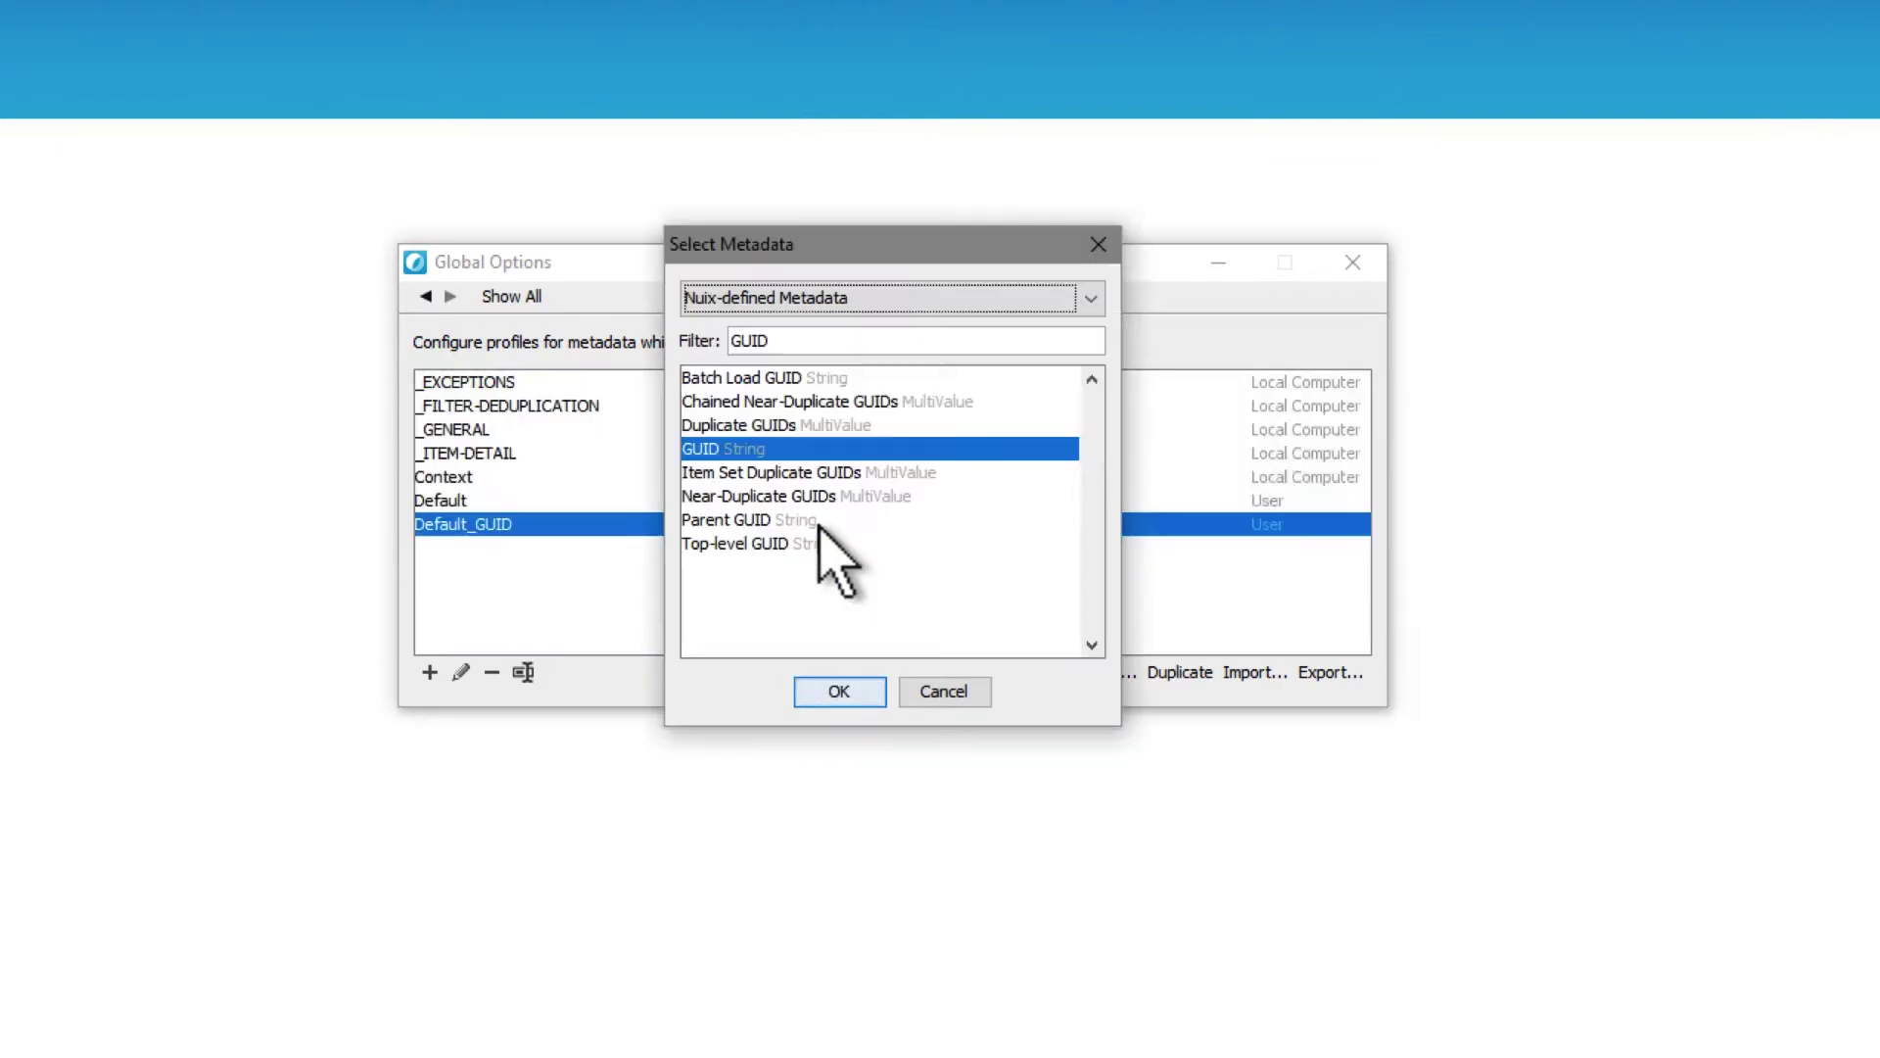
pyautogui.moveTo(848, 342); pyautogui.dragTo(674, 342)
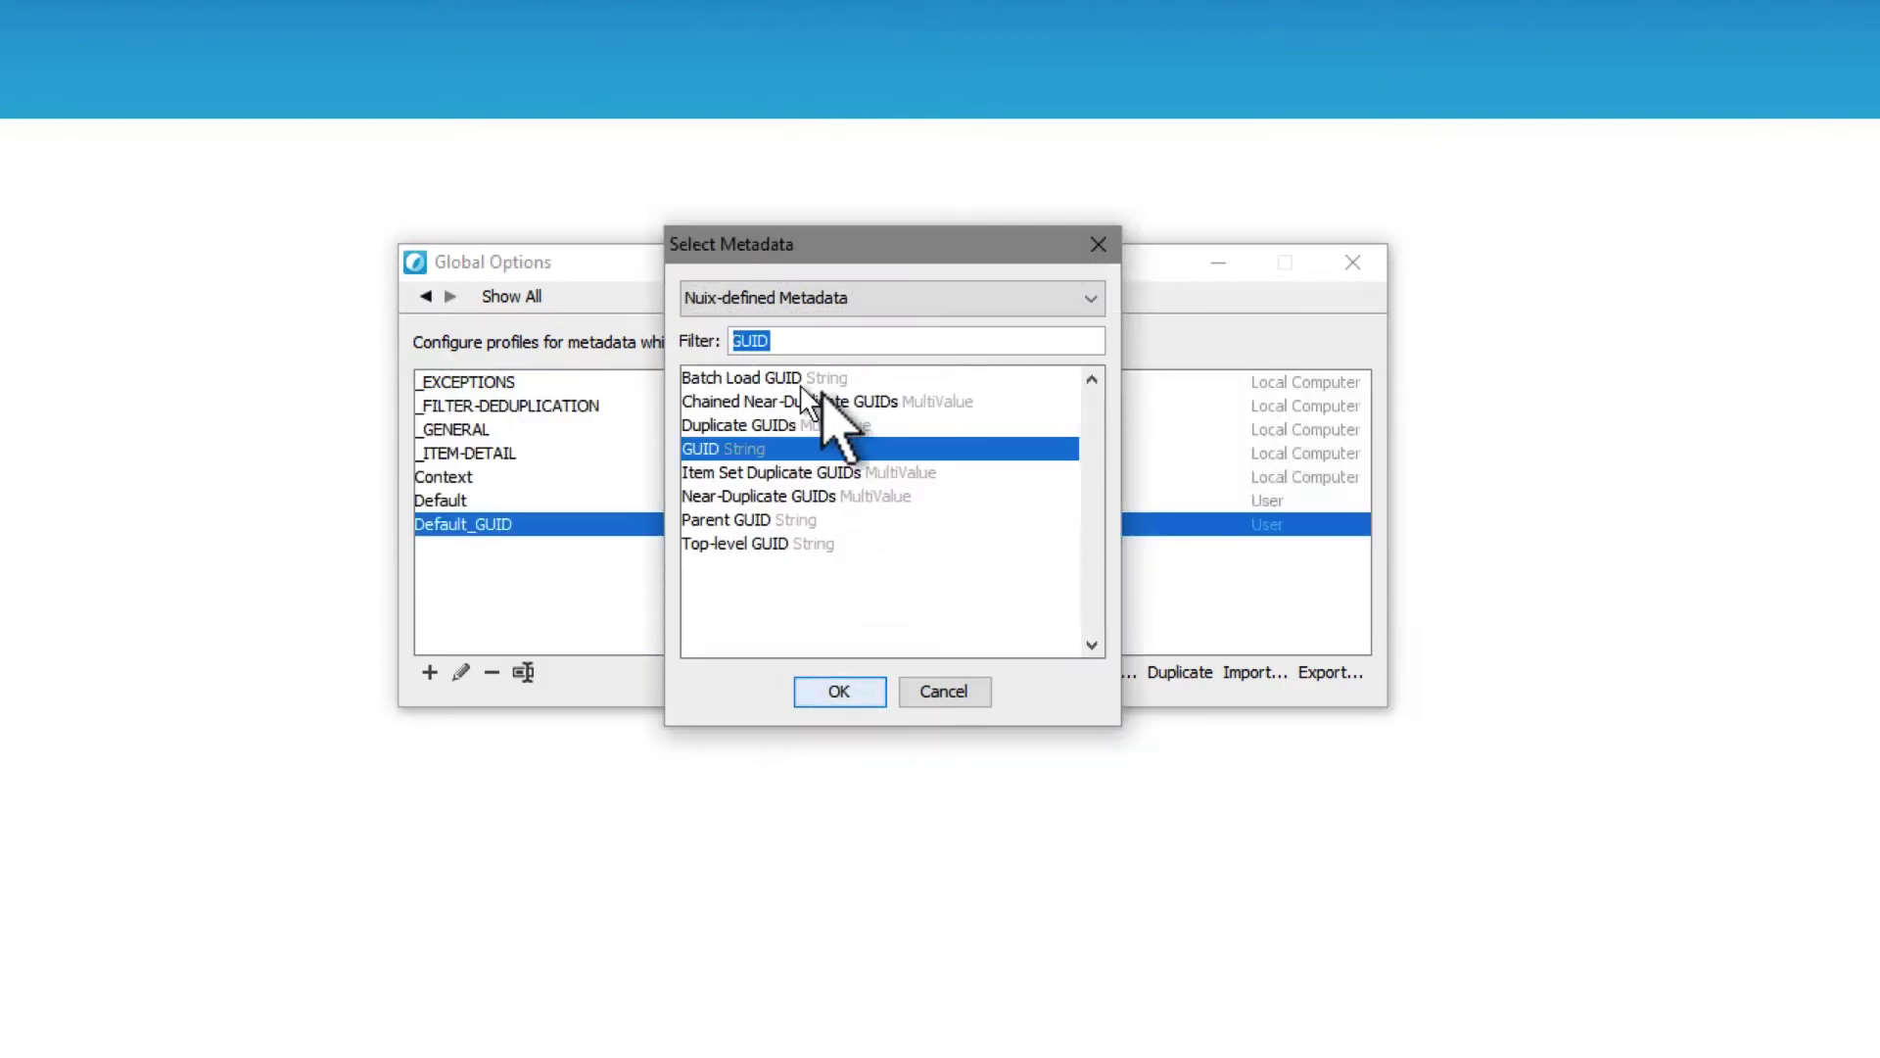
pyautogui.press('BackSpace')
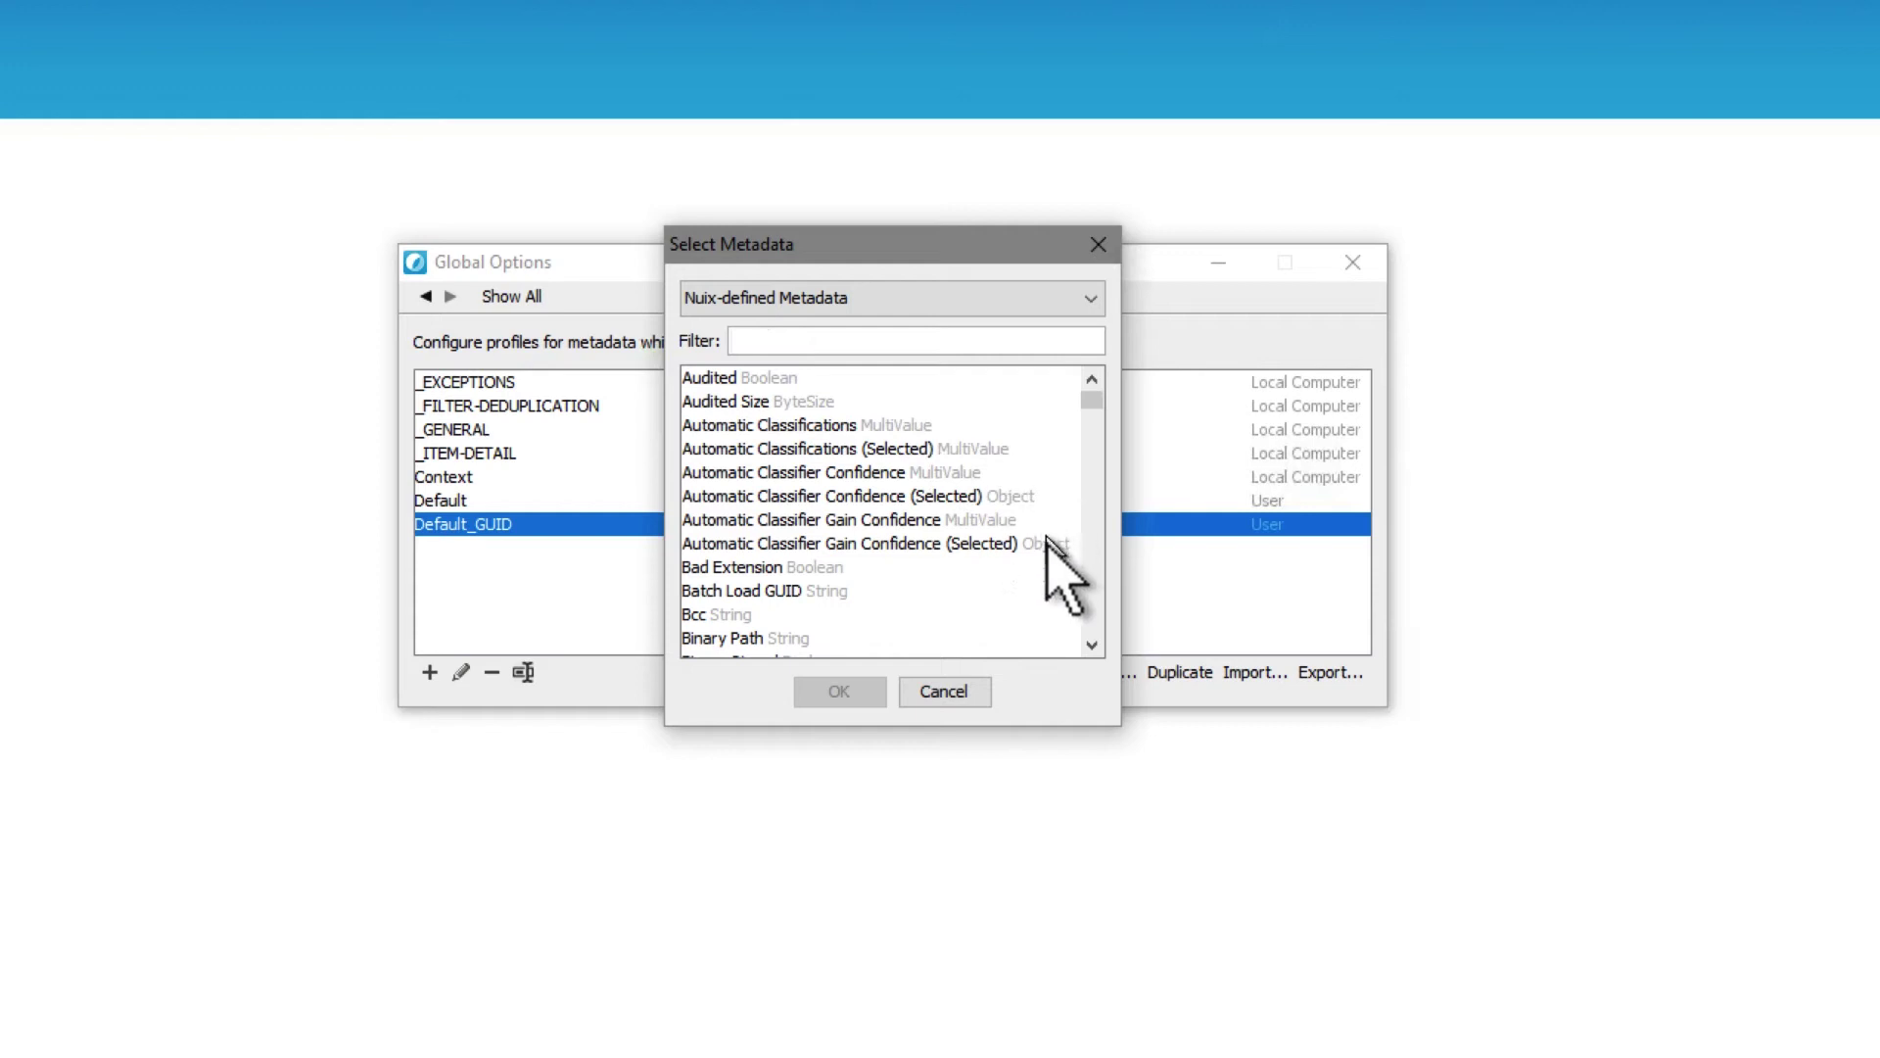
pyautogui.scroll(-4, 894, 600)
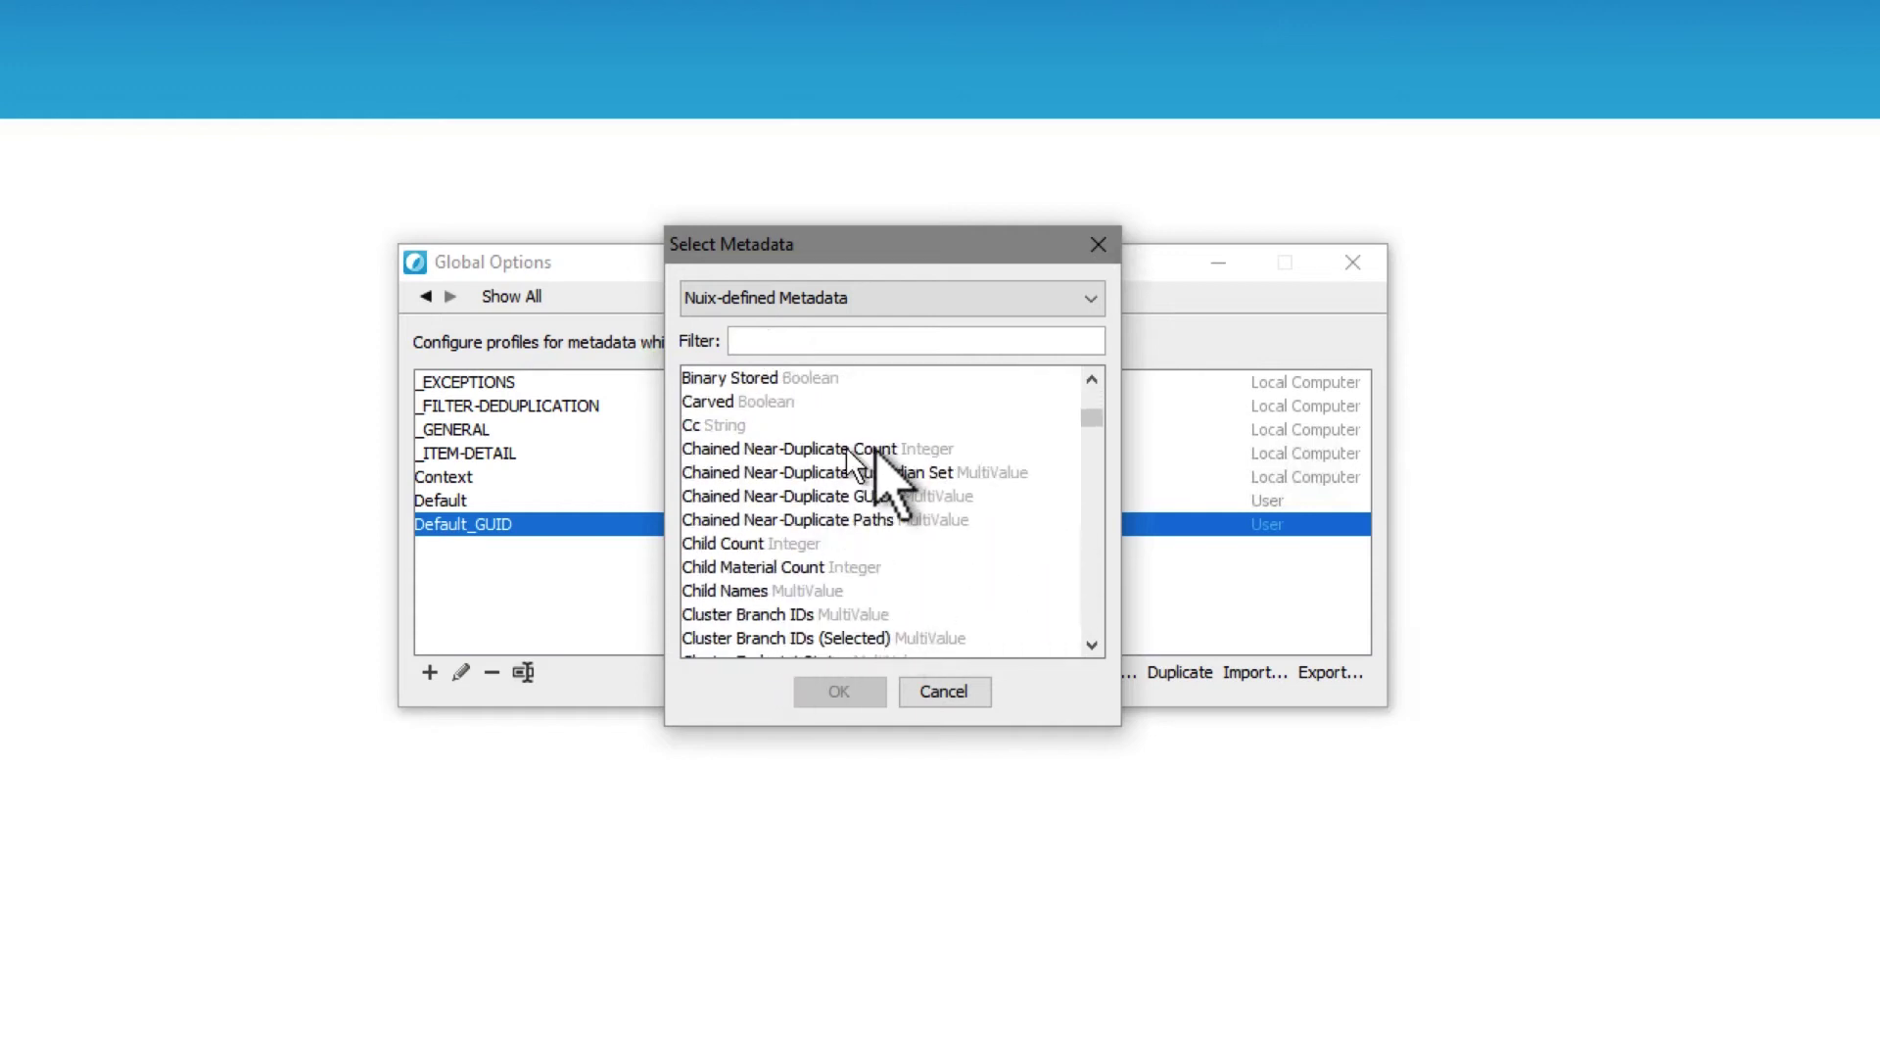
pyautogui.scroll(-3, 842, 458)
pyautogui.scroll(-3, 833, 568)
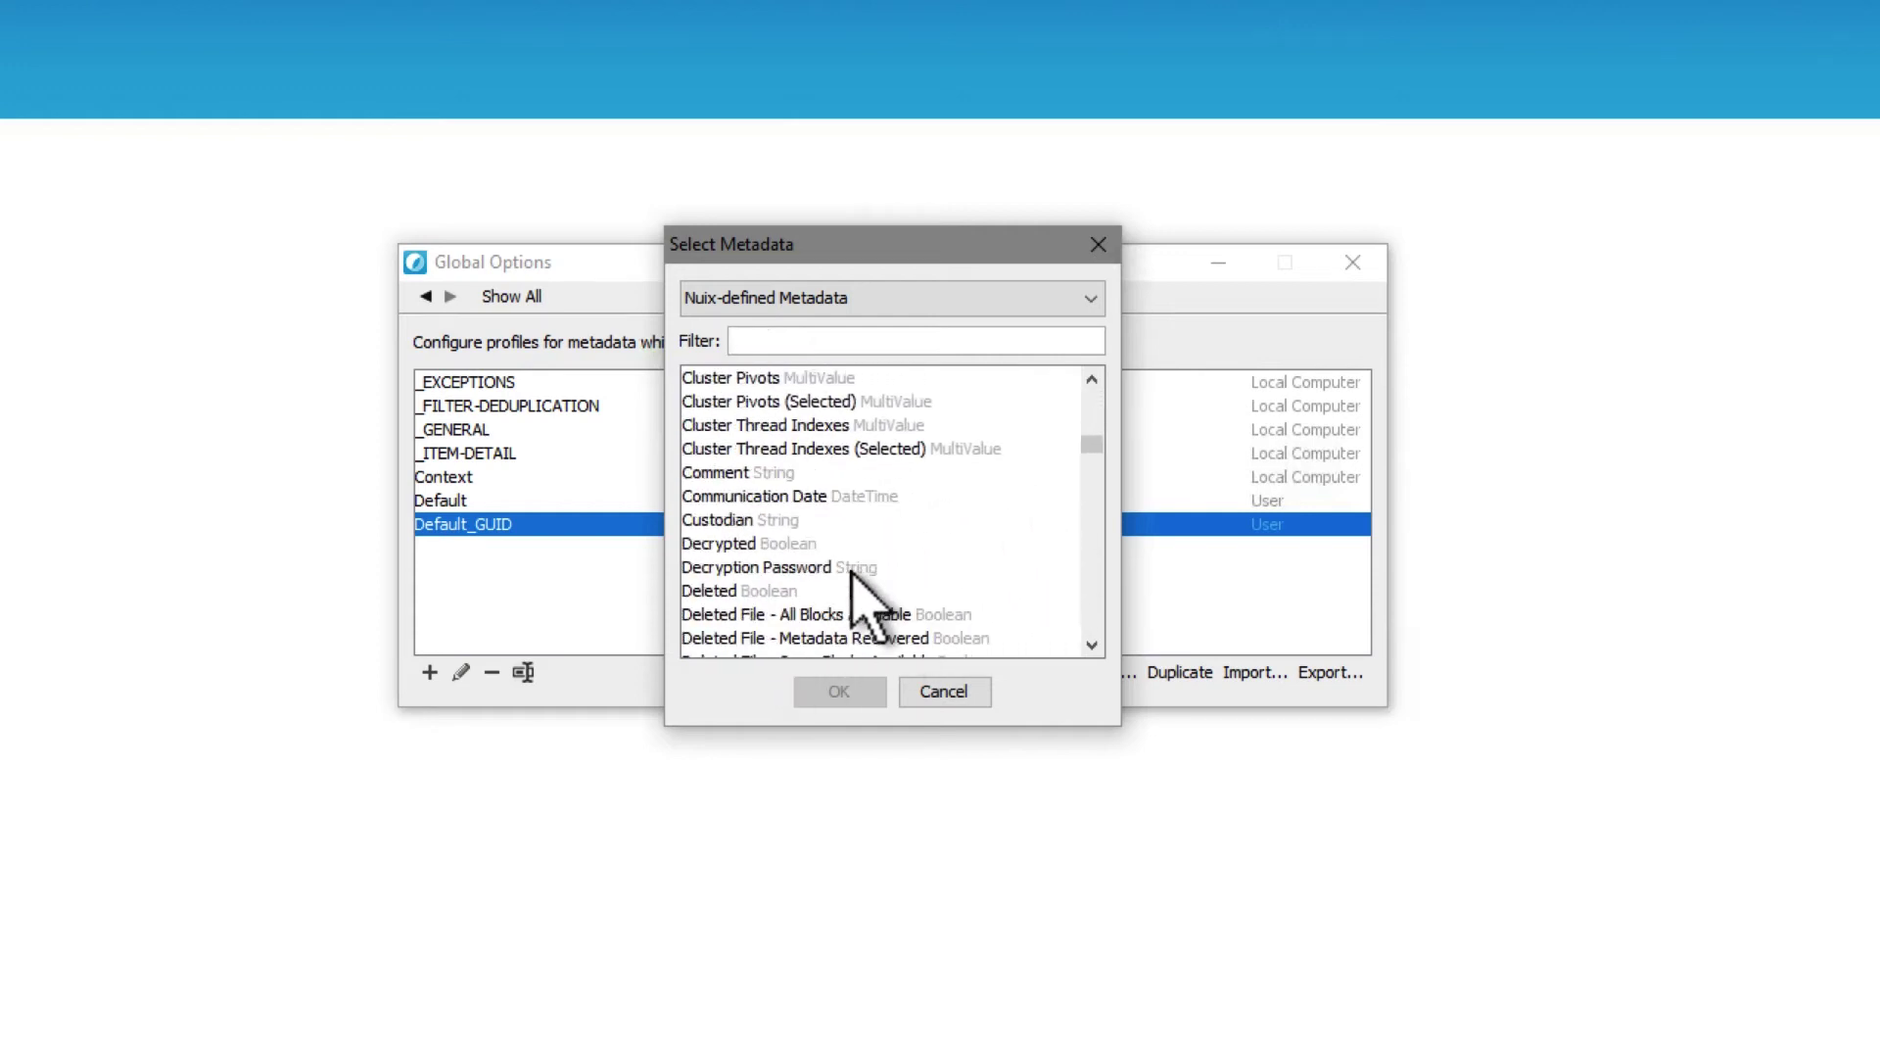
pyautogui.scroll(-2, 852, 573)
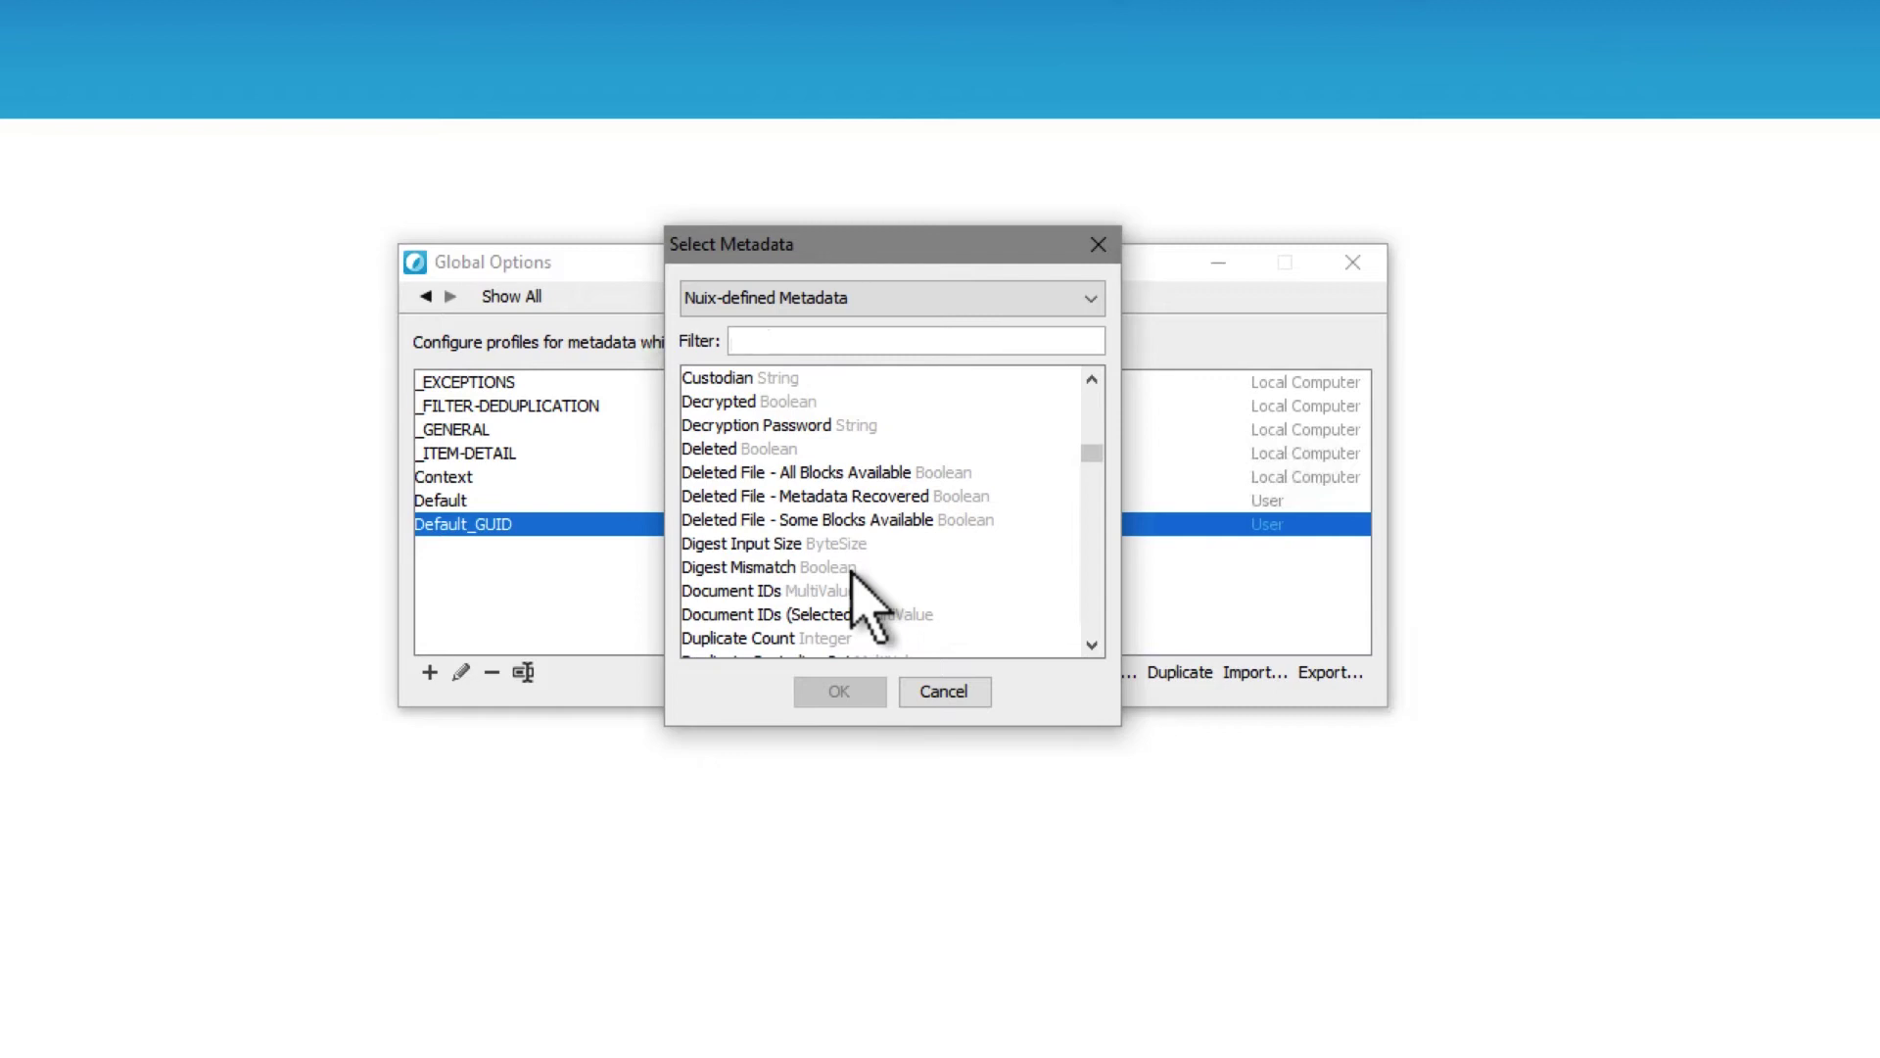
pyautogui.click(943, 689)
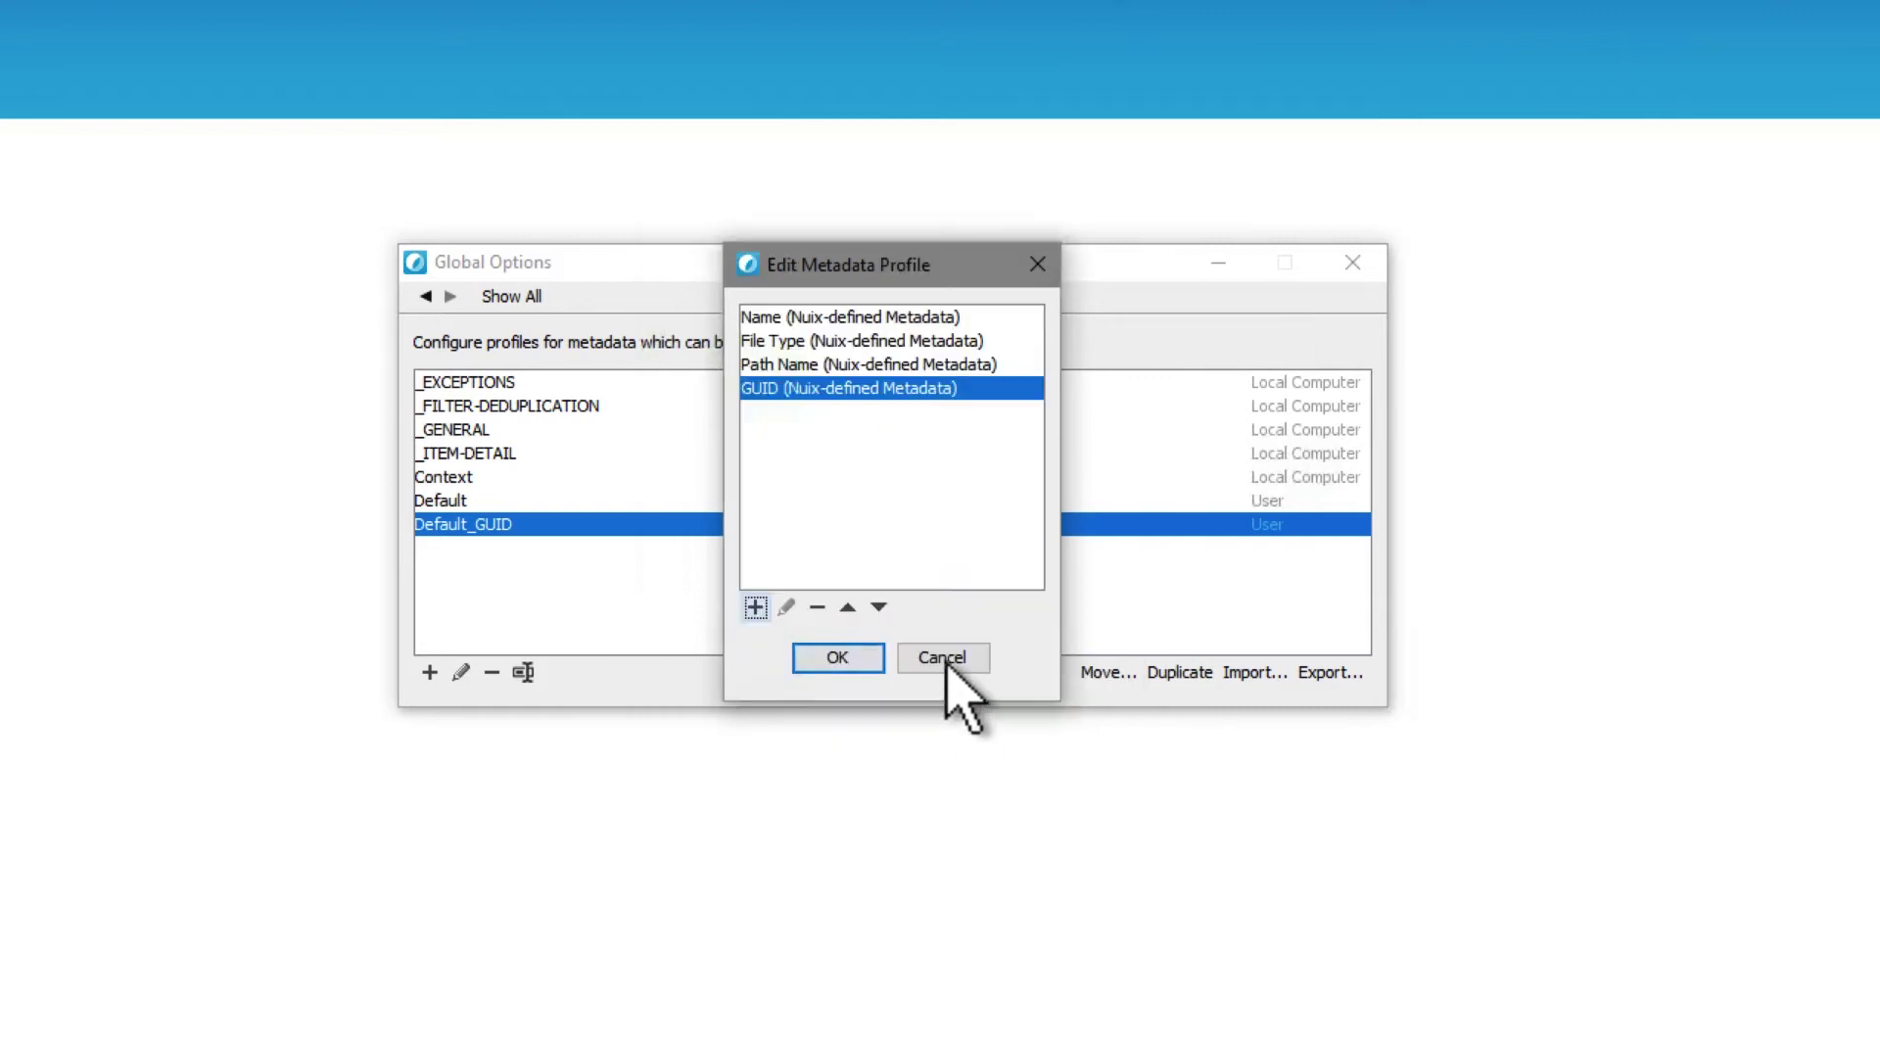
pyautogui.click(837, 658)
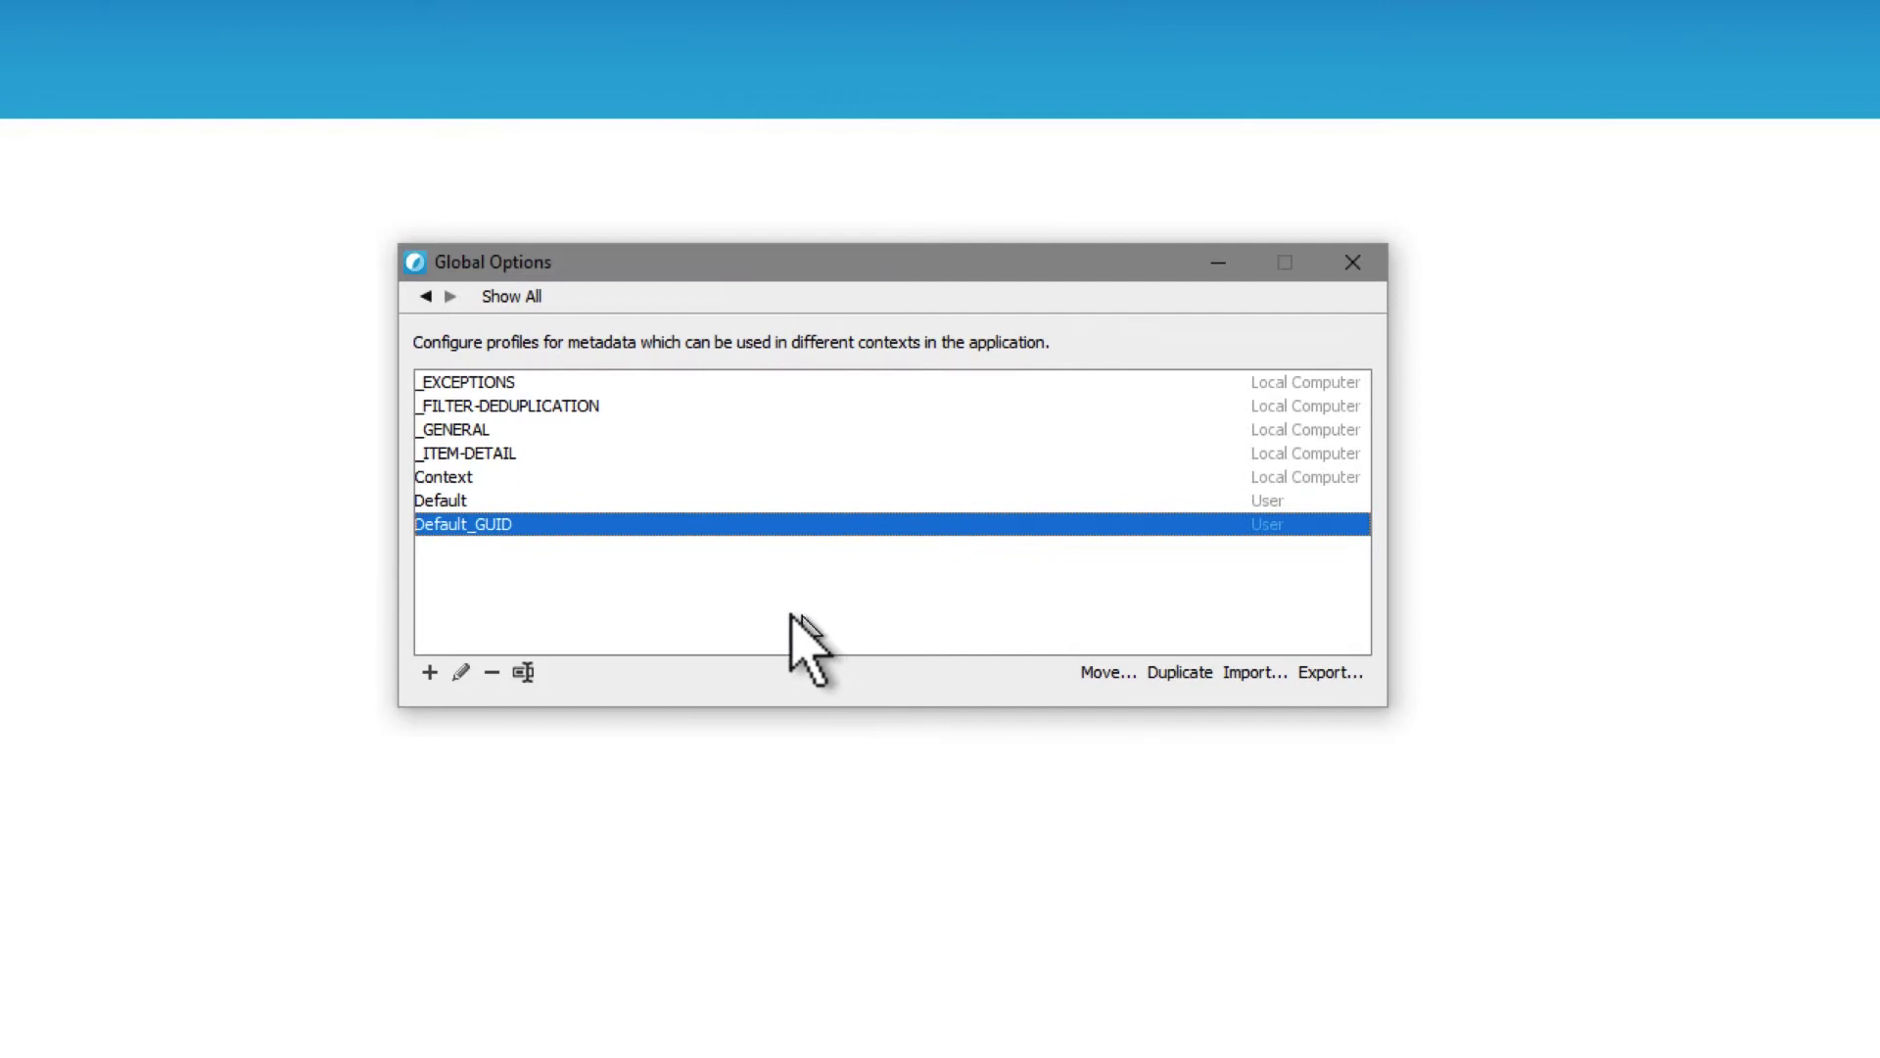
# - Return to the option categories and open the Metadata Export Profiles list
pyautogui.press('F2')
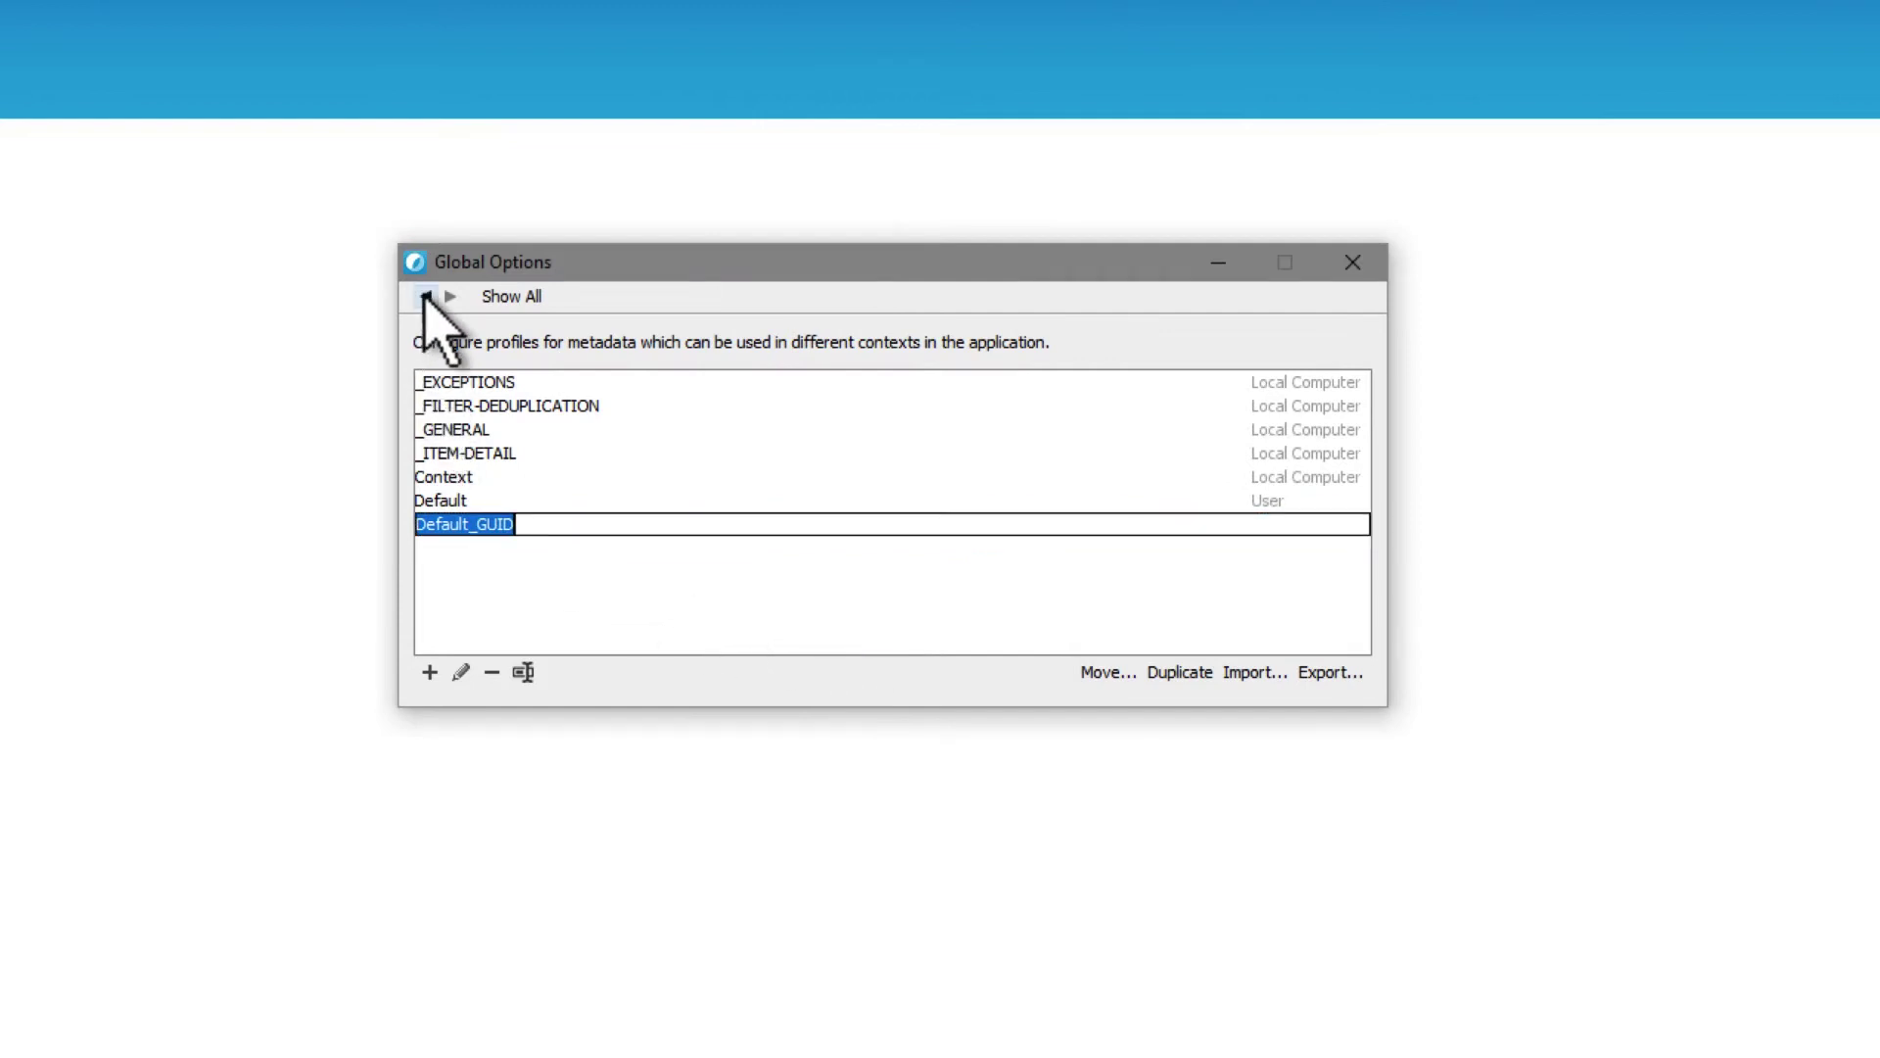
pyautogui.click(426, 296)
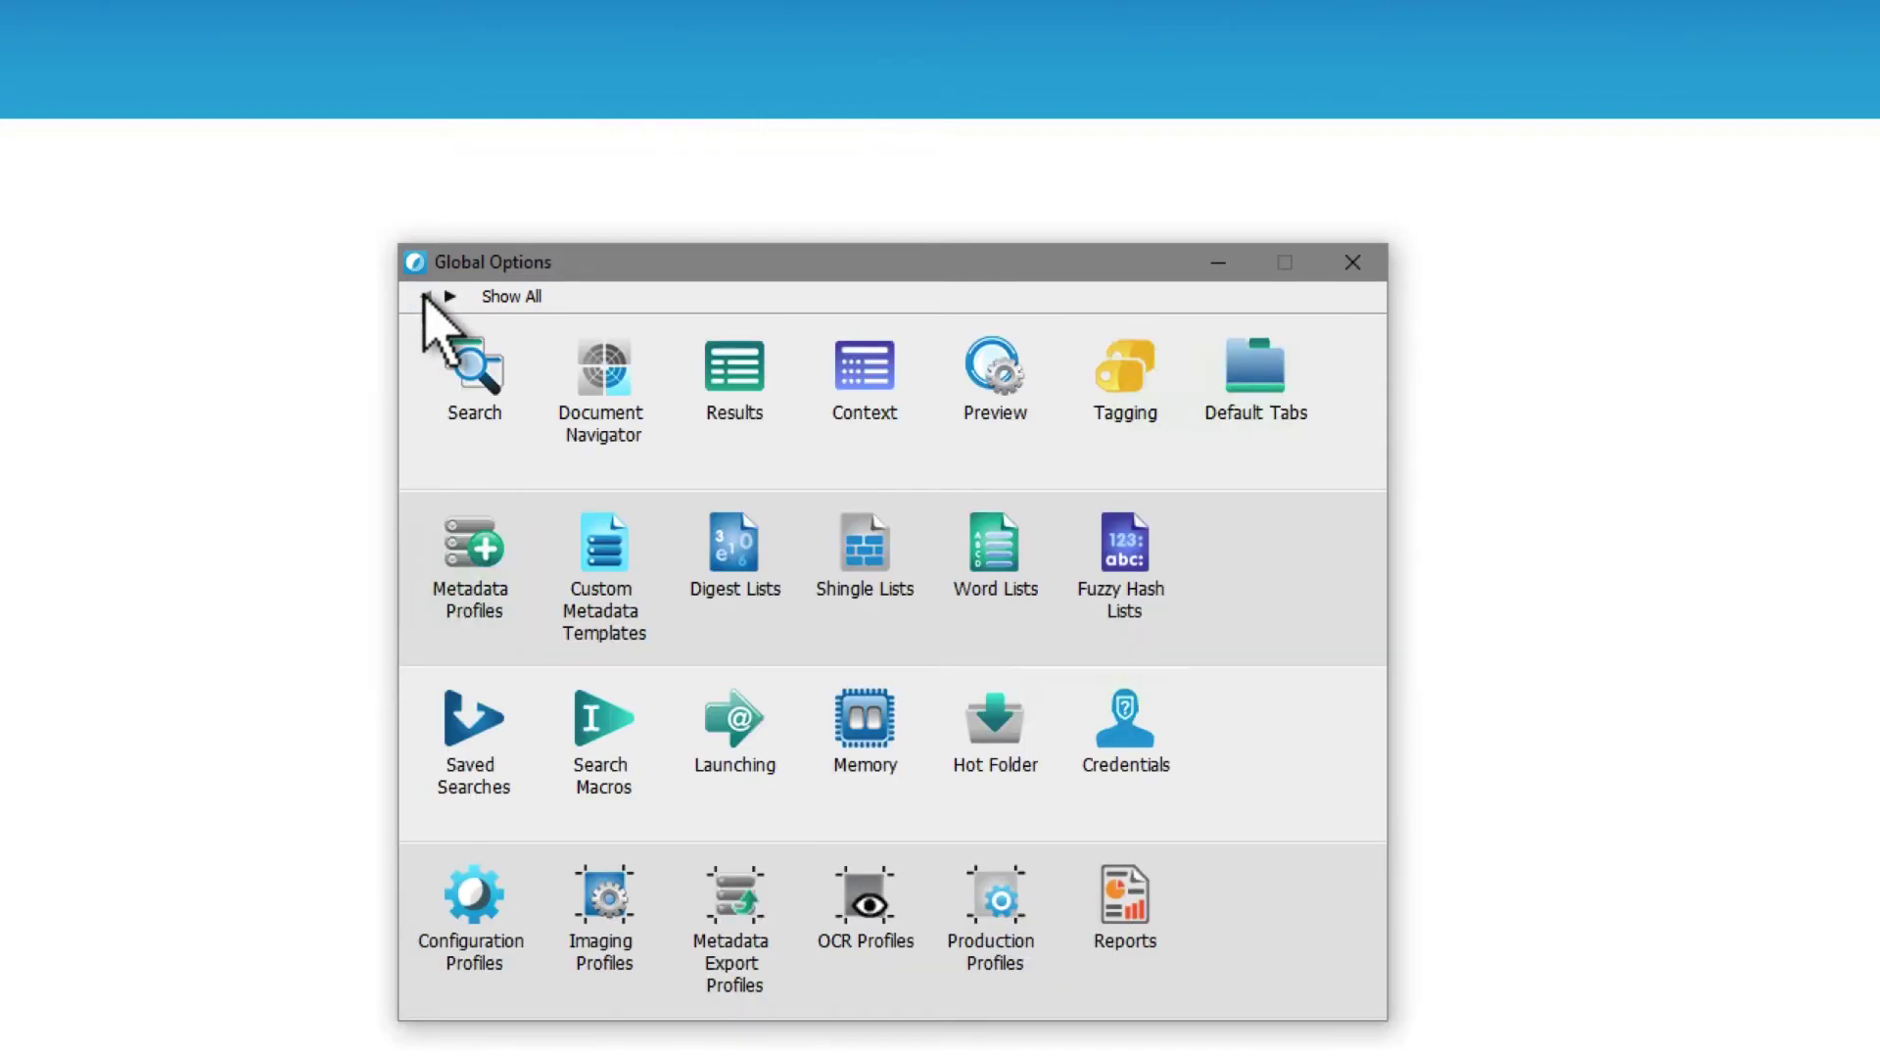
pyautogui.click(728, 909)
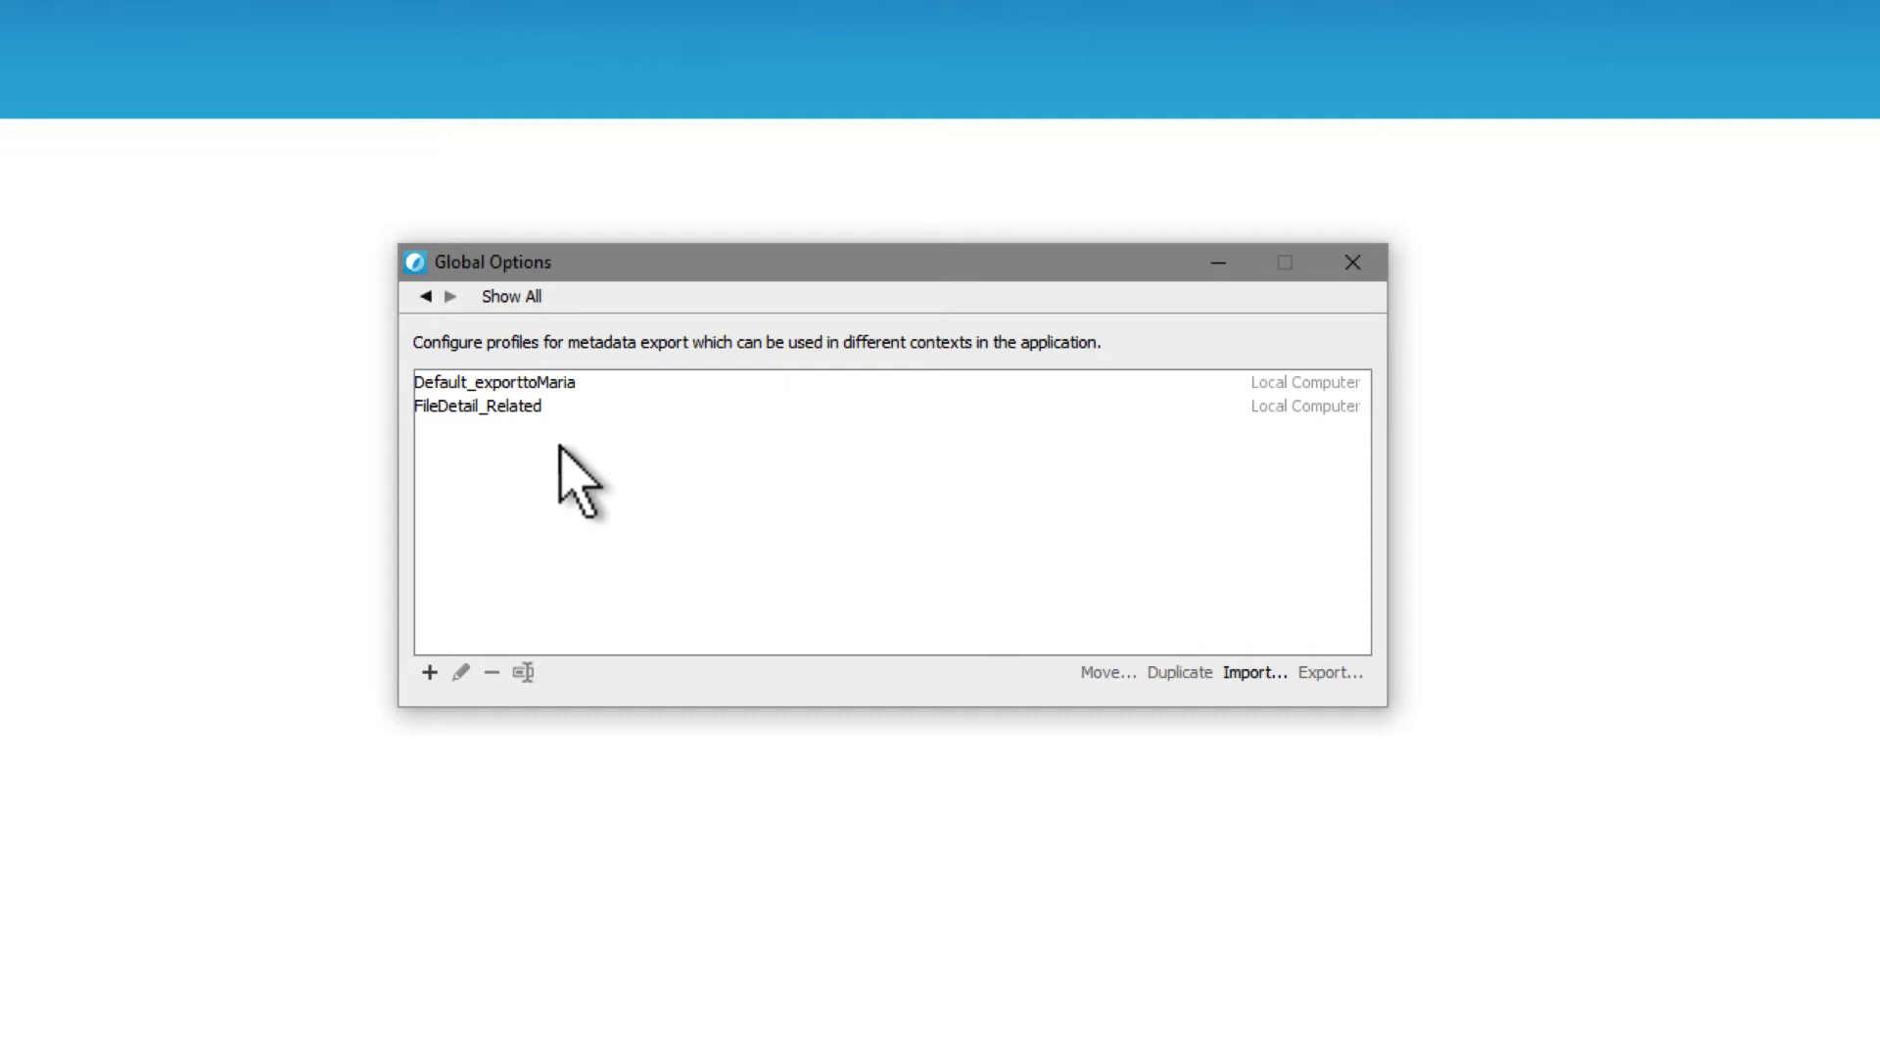
# - Add a new metadata export profile with Local Computer scope
pyautogui.click(430, 673)
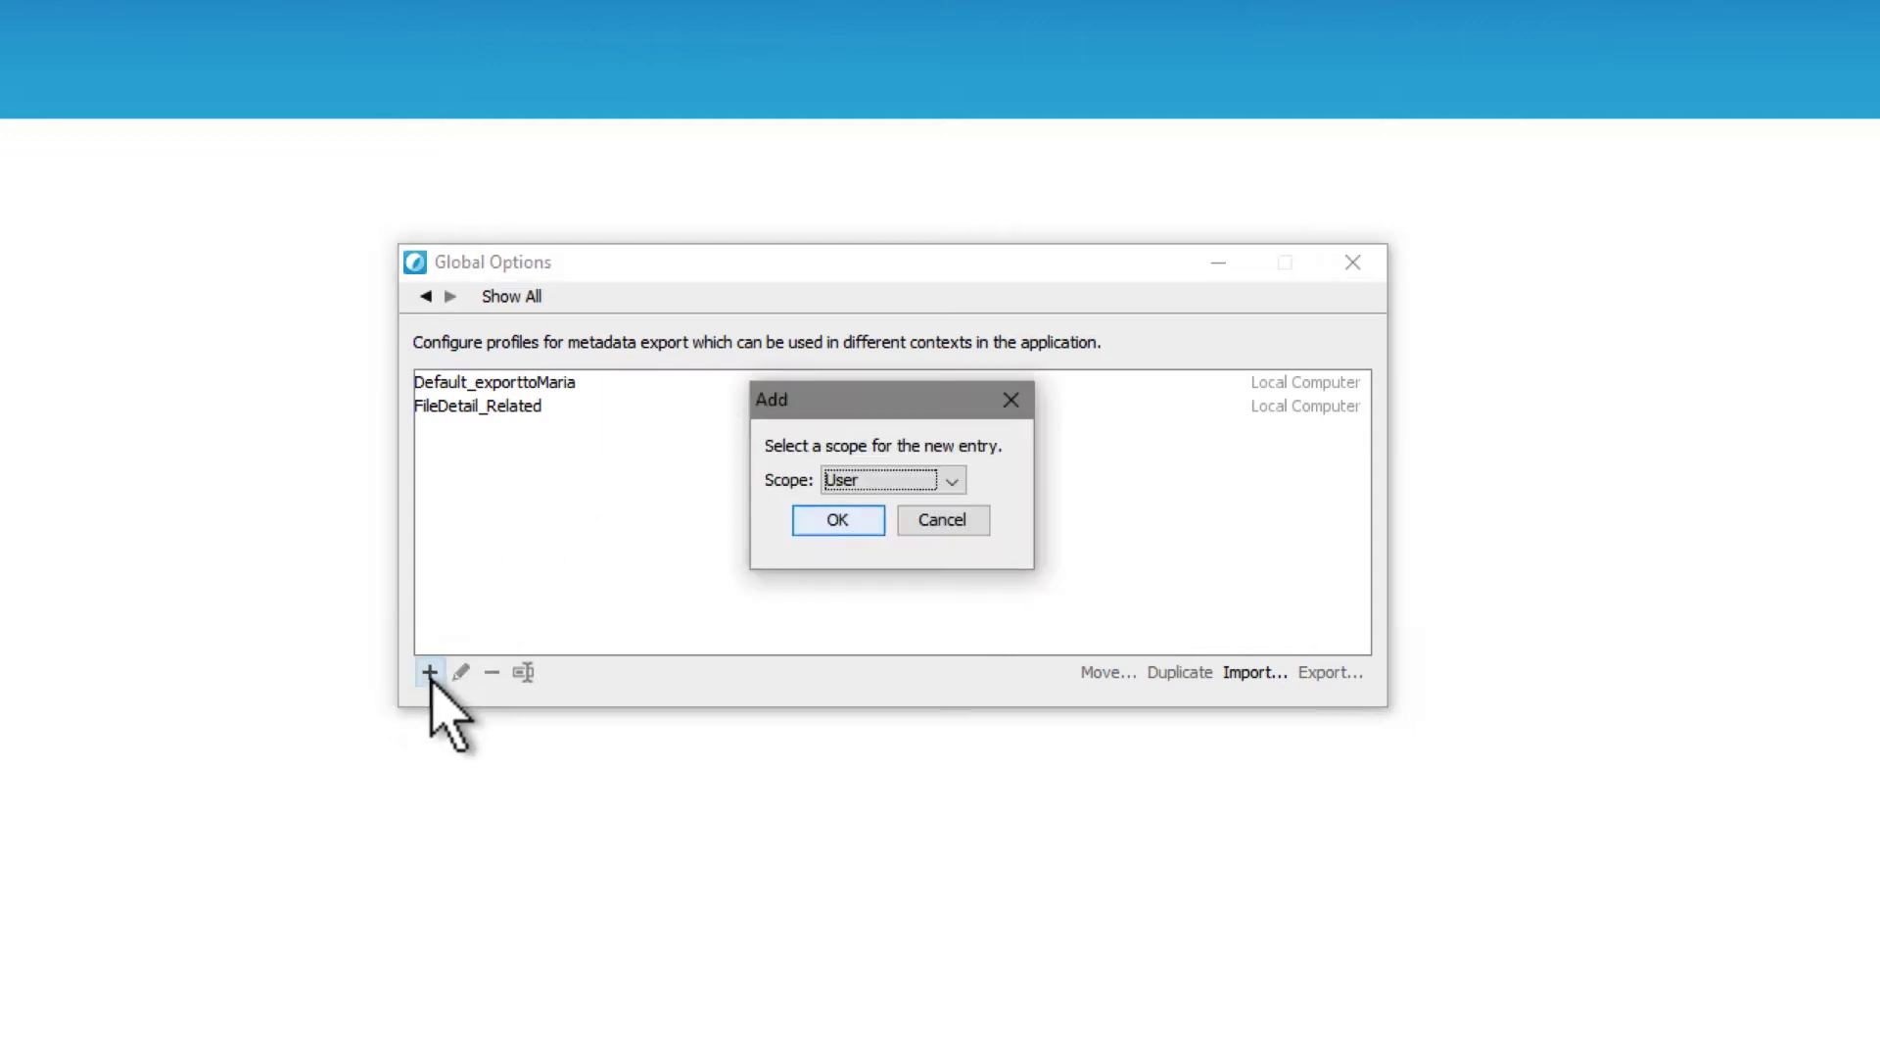
pyautogui.click(867, 481)
pyautogui.click(858, 532)
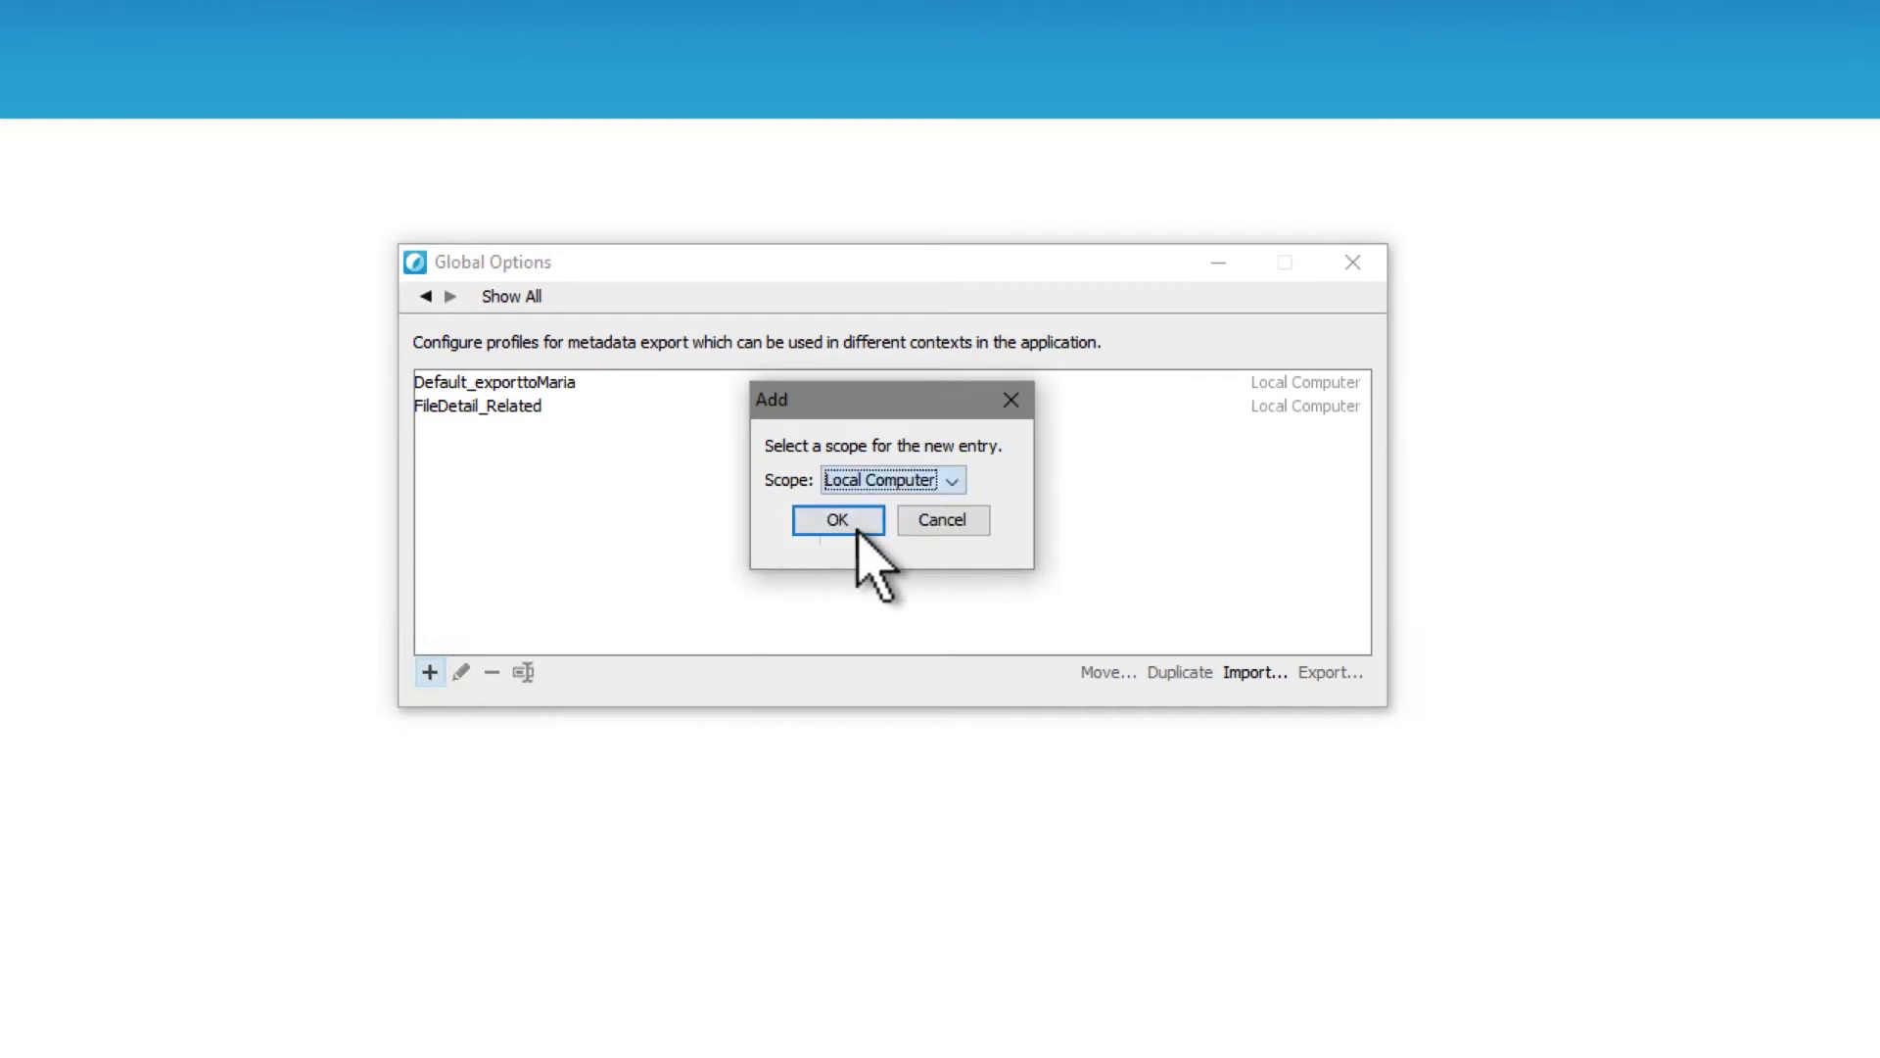
pyautogui.click(852, 524)
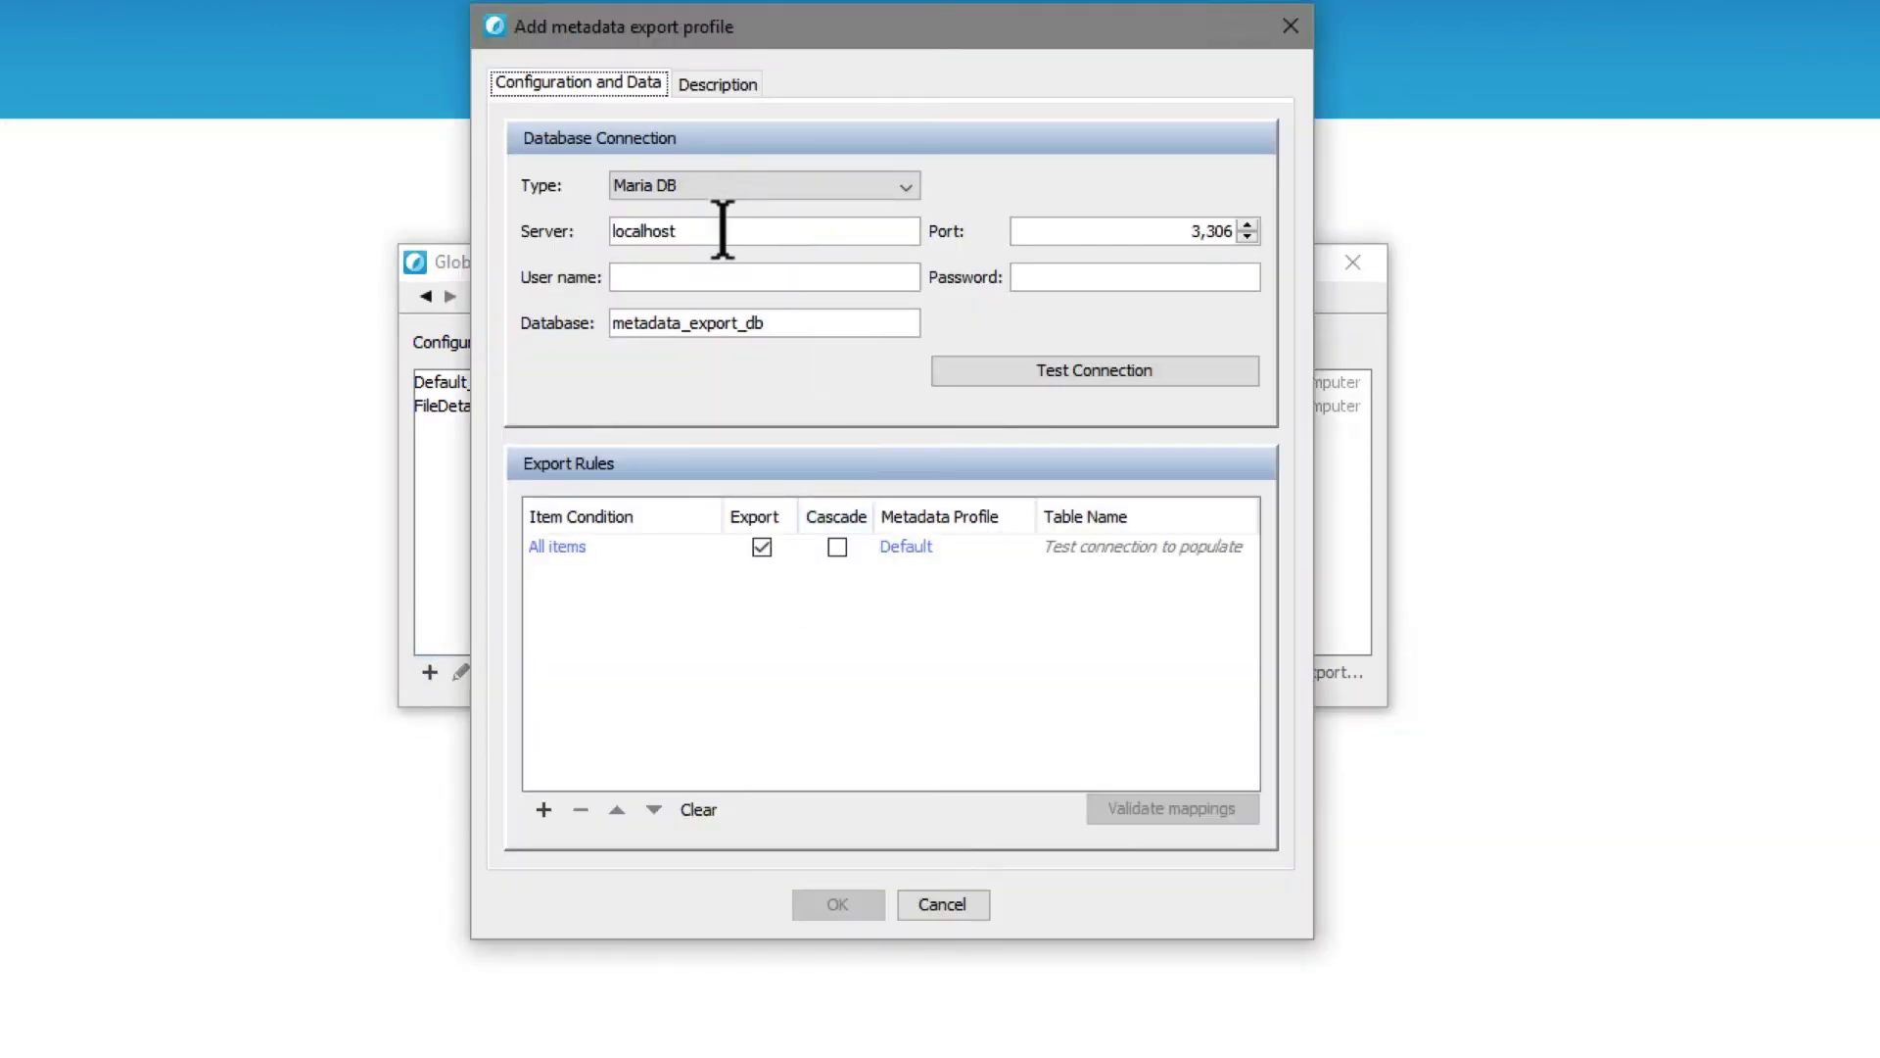
# - Set type Microsoft SQL Server, port 1433, database NuixDemo and schema dbo
pyautogui.click(723, 186)
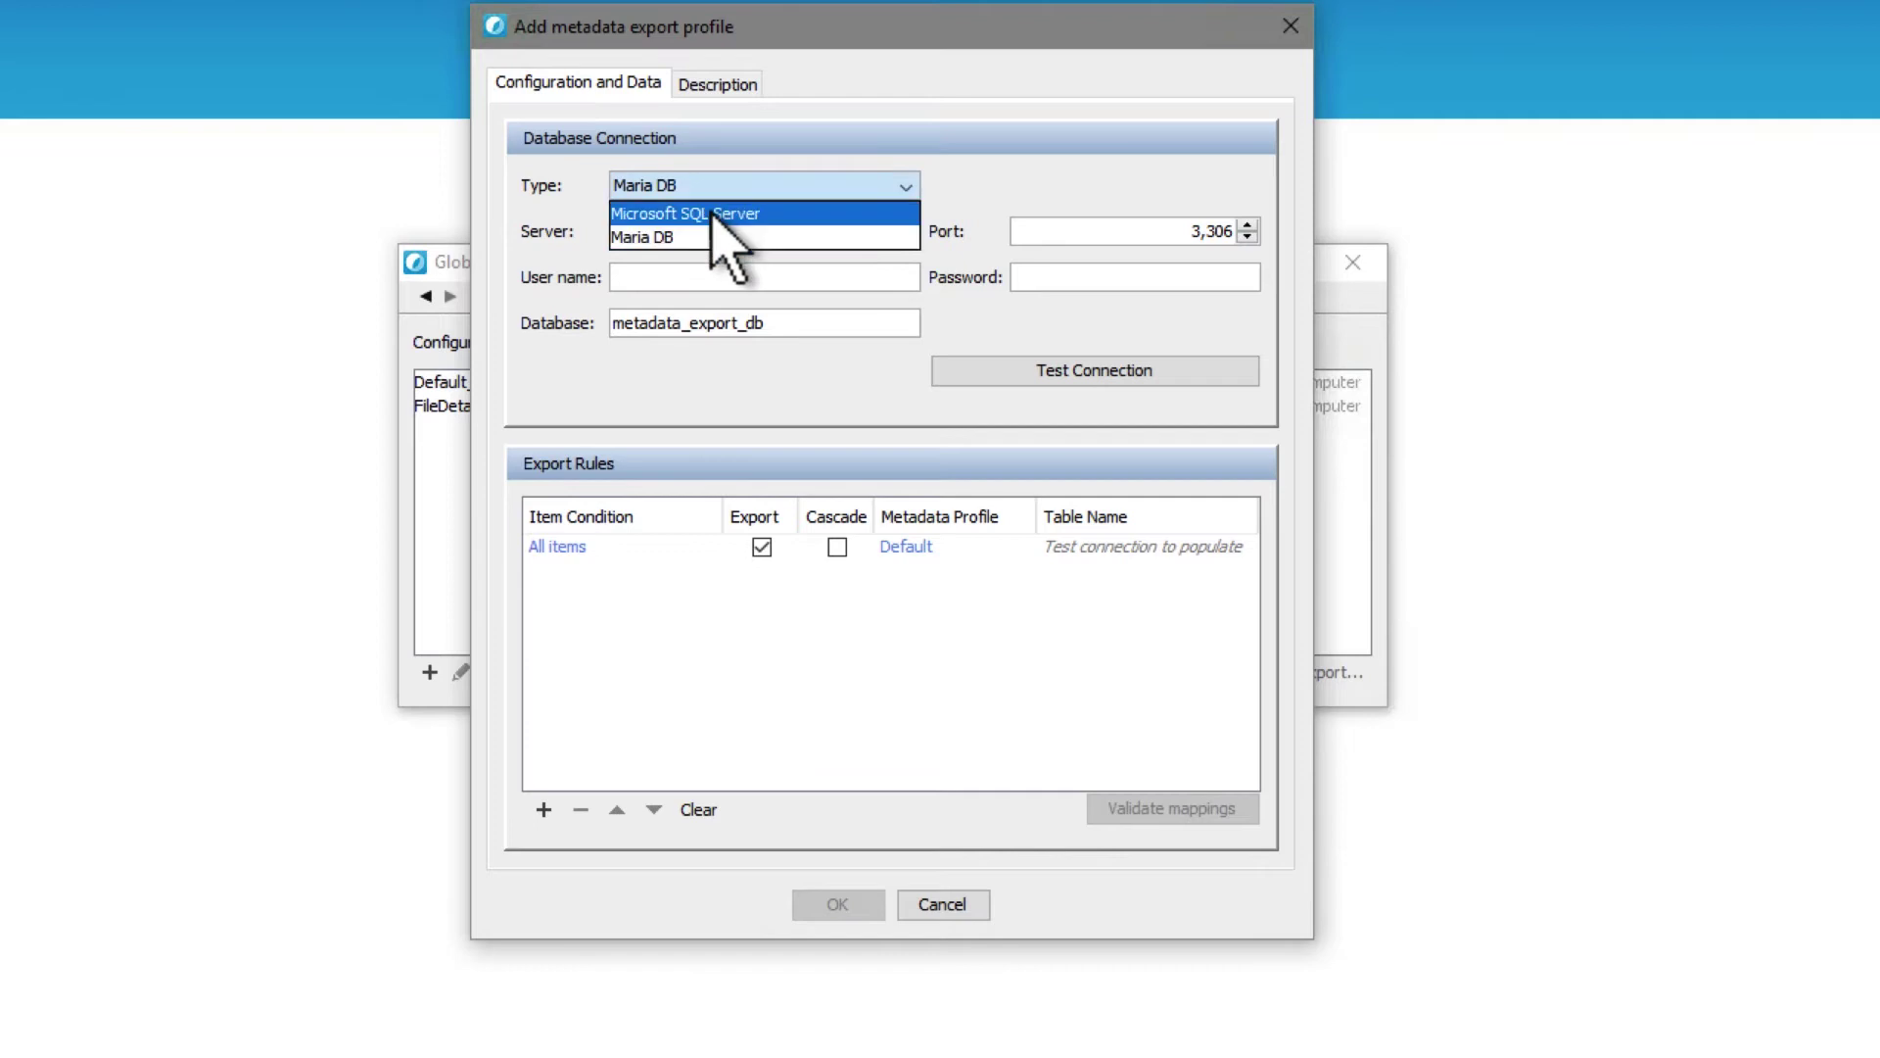
pyautogui.click(725, 209)
pyautogui.click(709, 232)
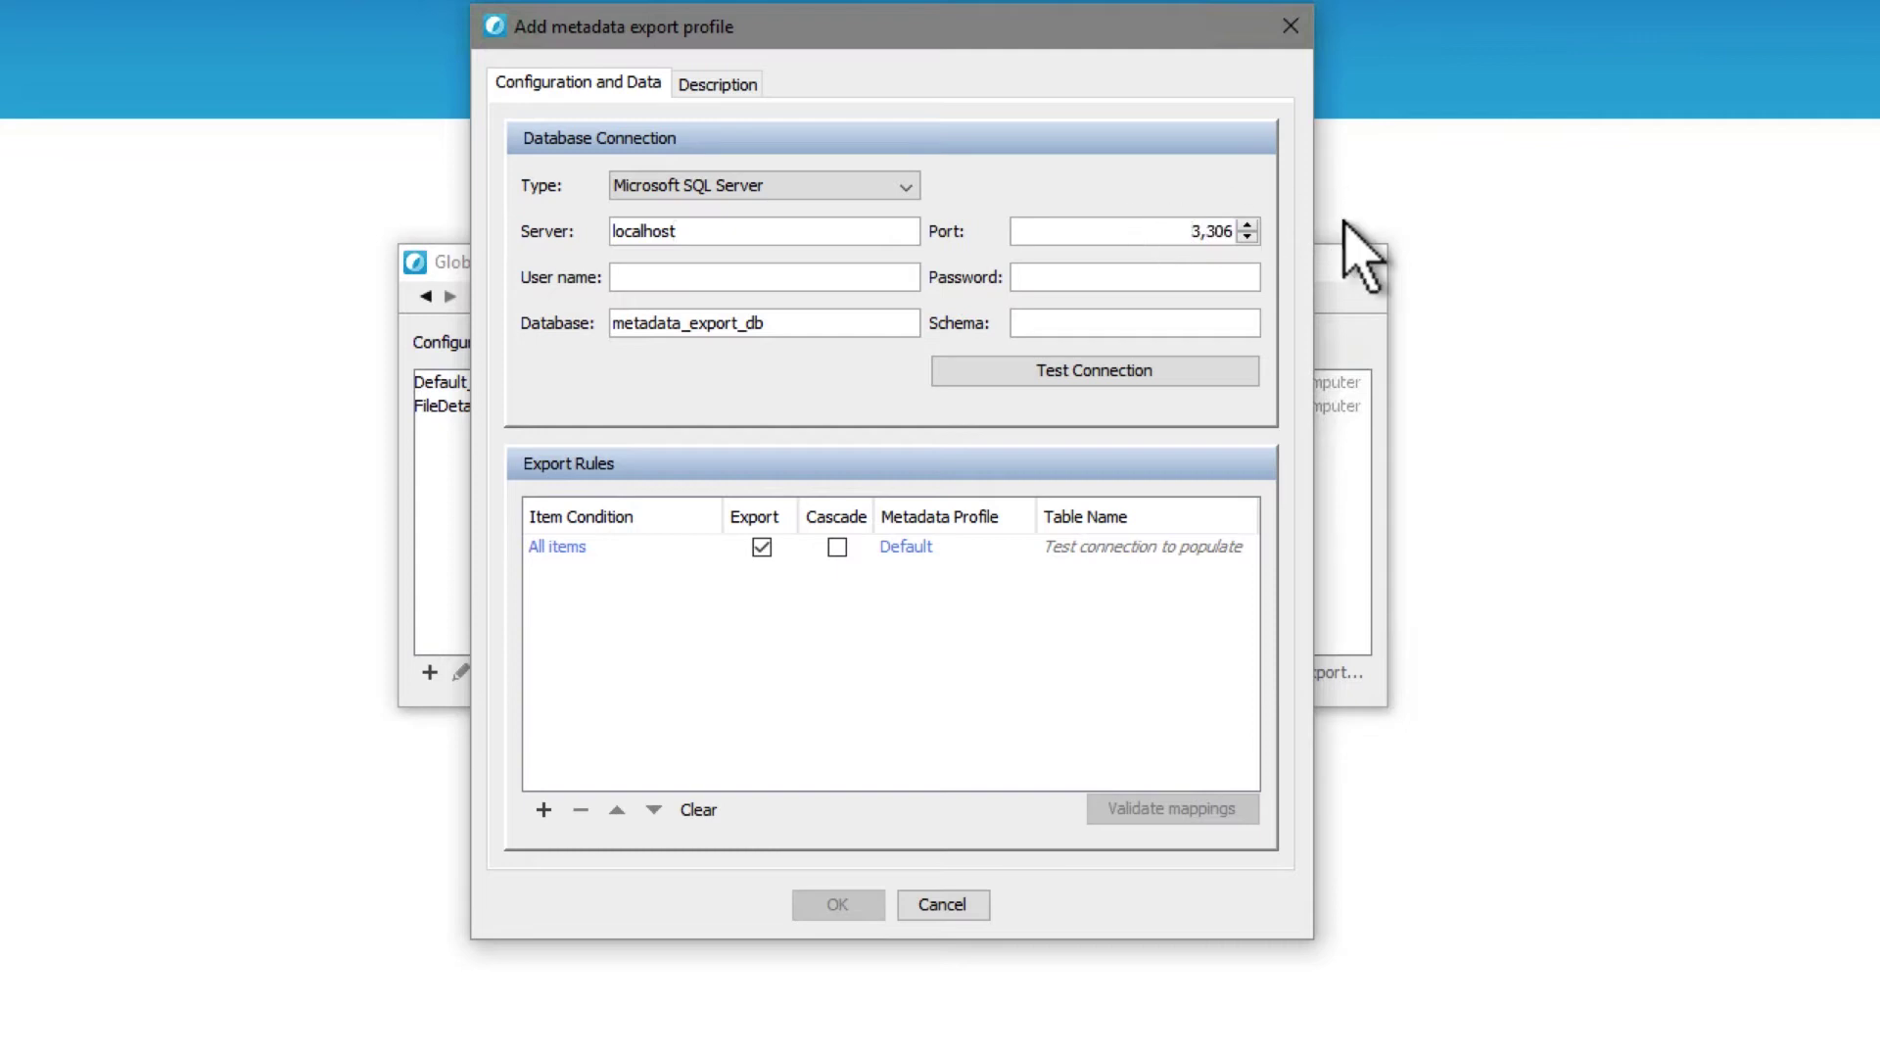
pyautogui.moveTo(1183, 231); pyautogui.dragTo(1263, 231)
pyautogui.write('1,433')
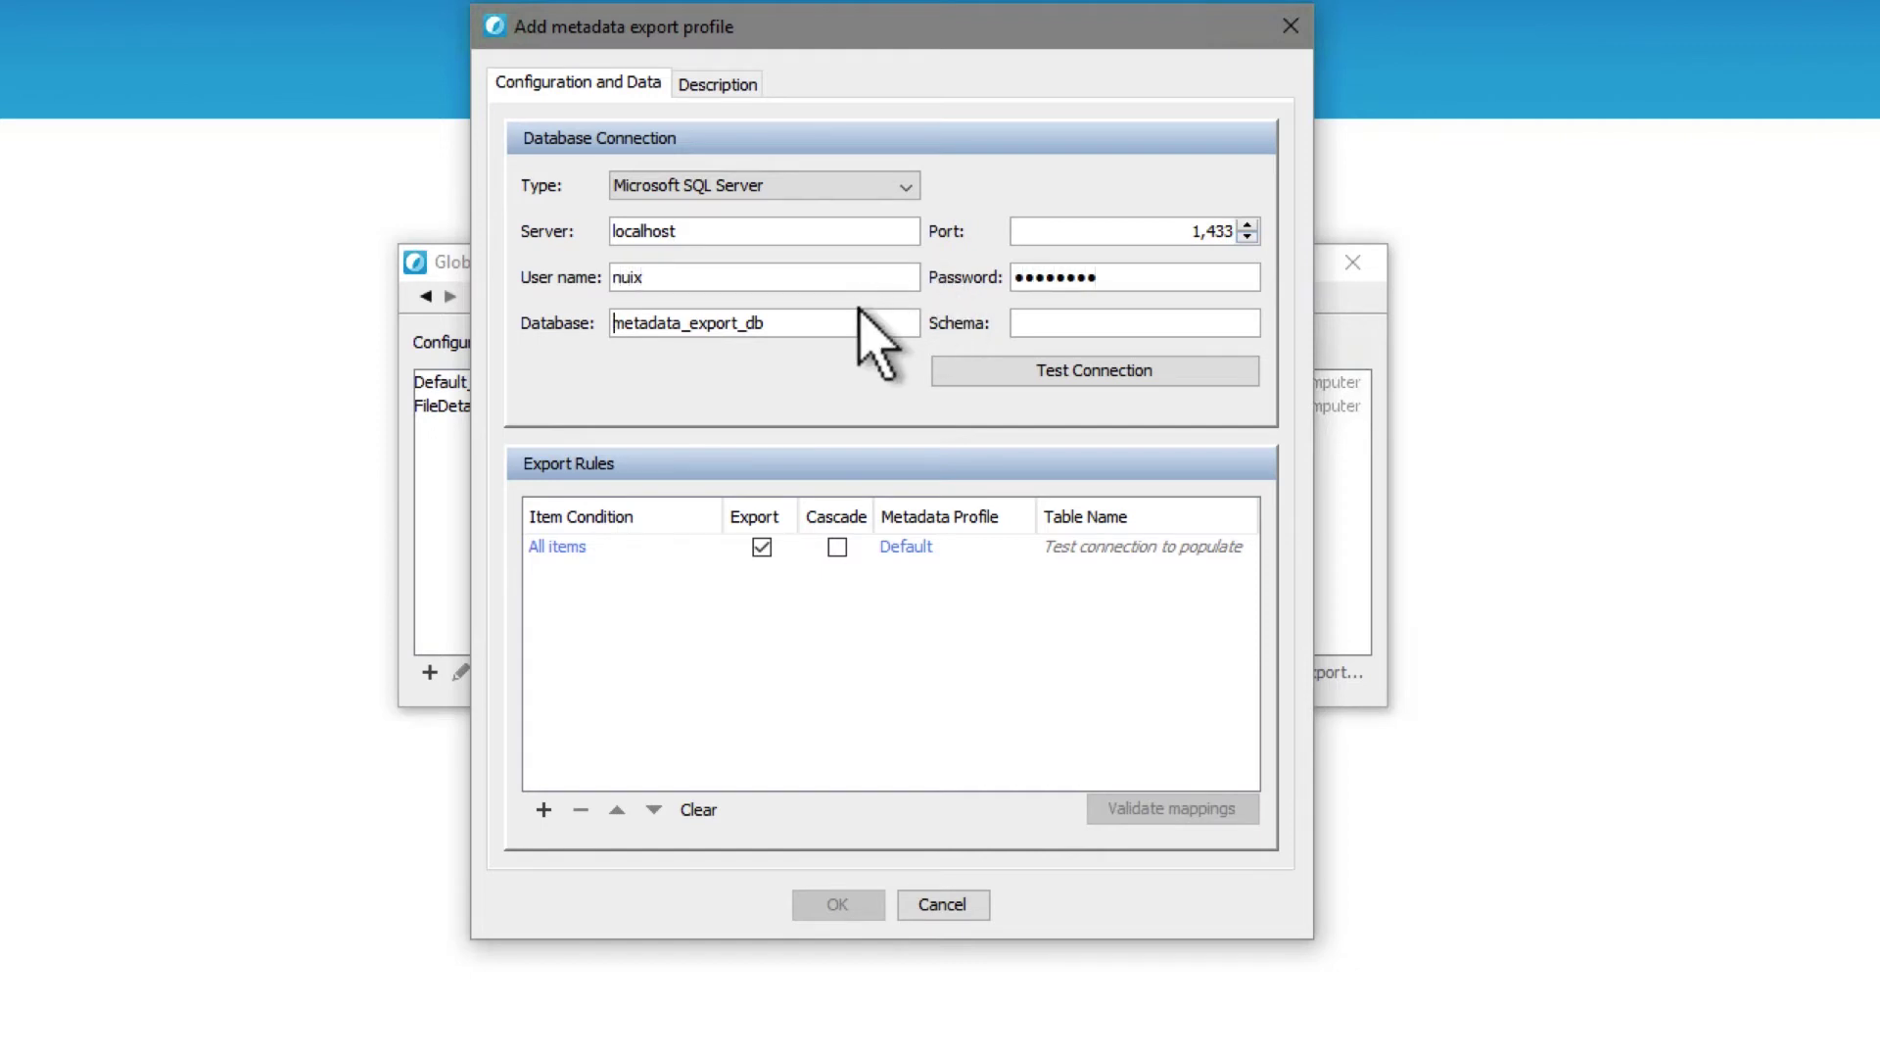
pyautogui.moveTo(852, 318); pyautogui.dragTo(588, 329)
pyautogui.write('Nuix')
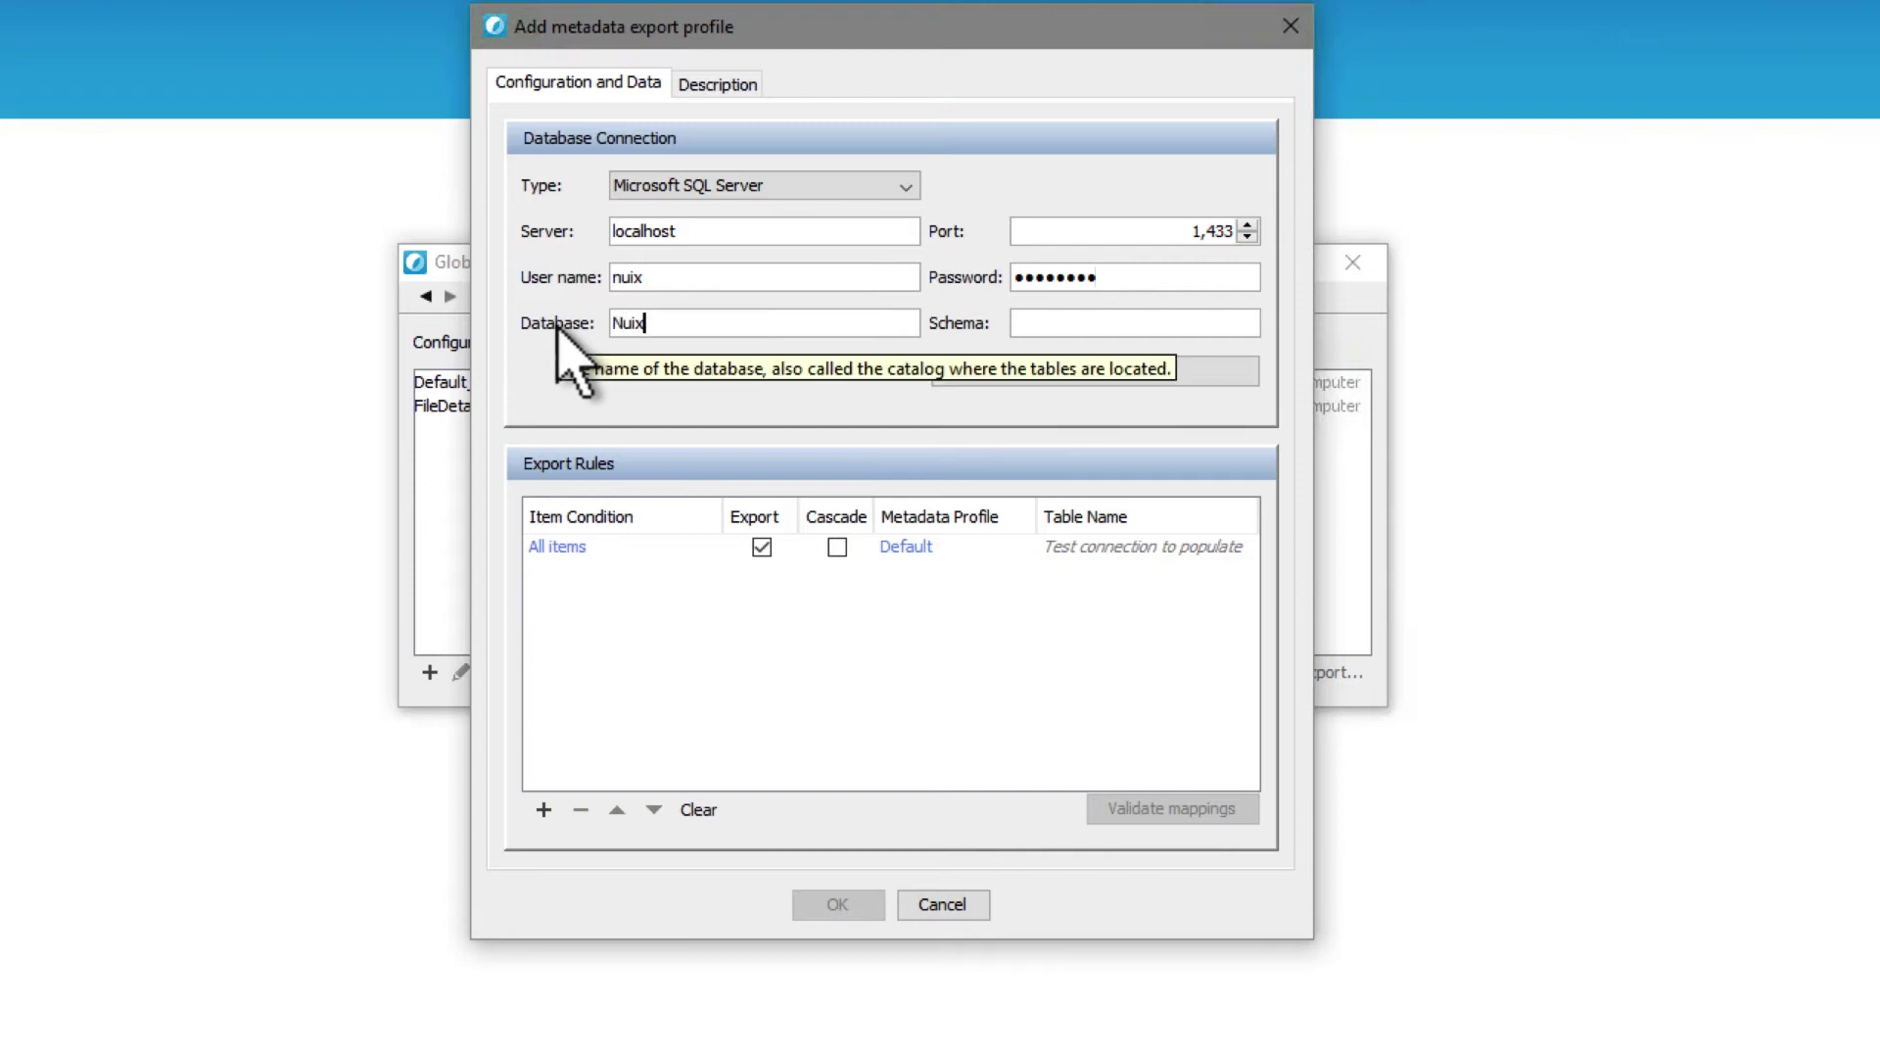
pyautogui.write('dbo')
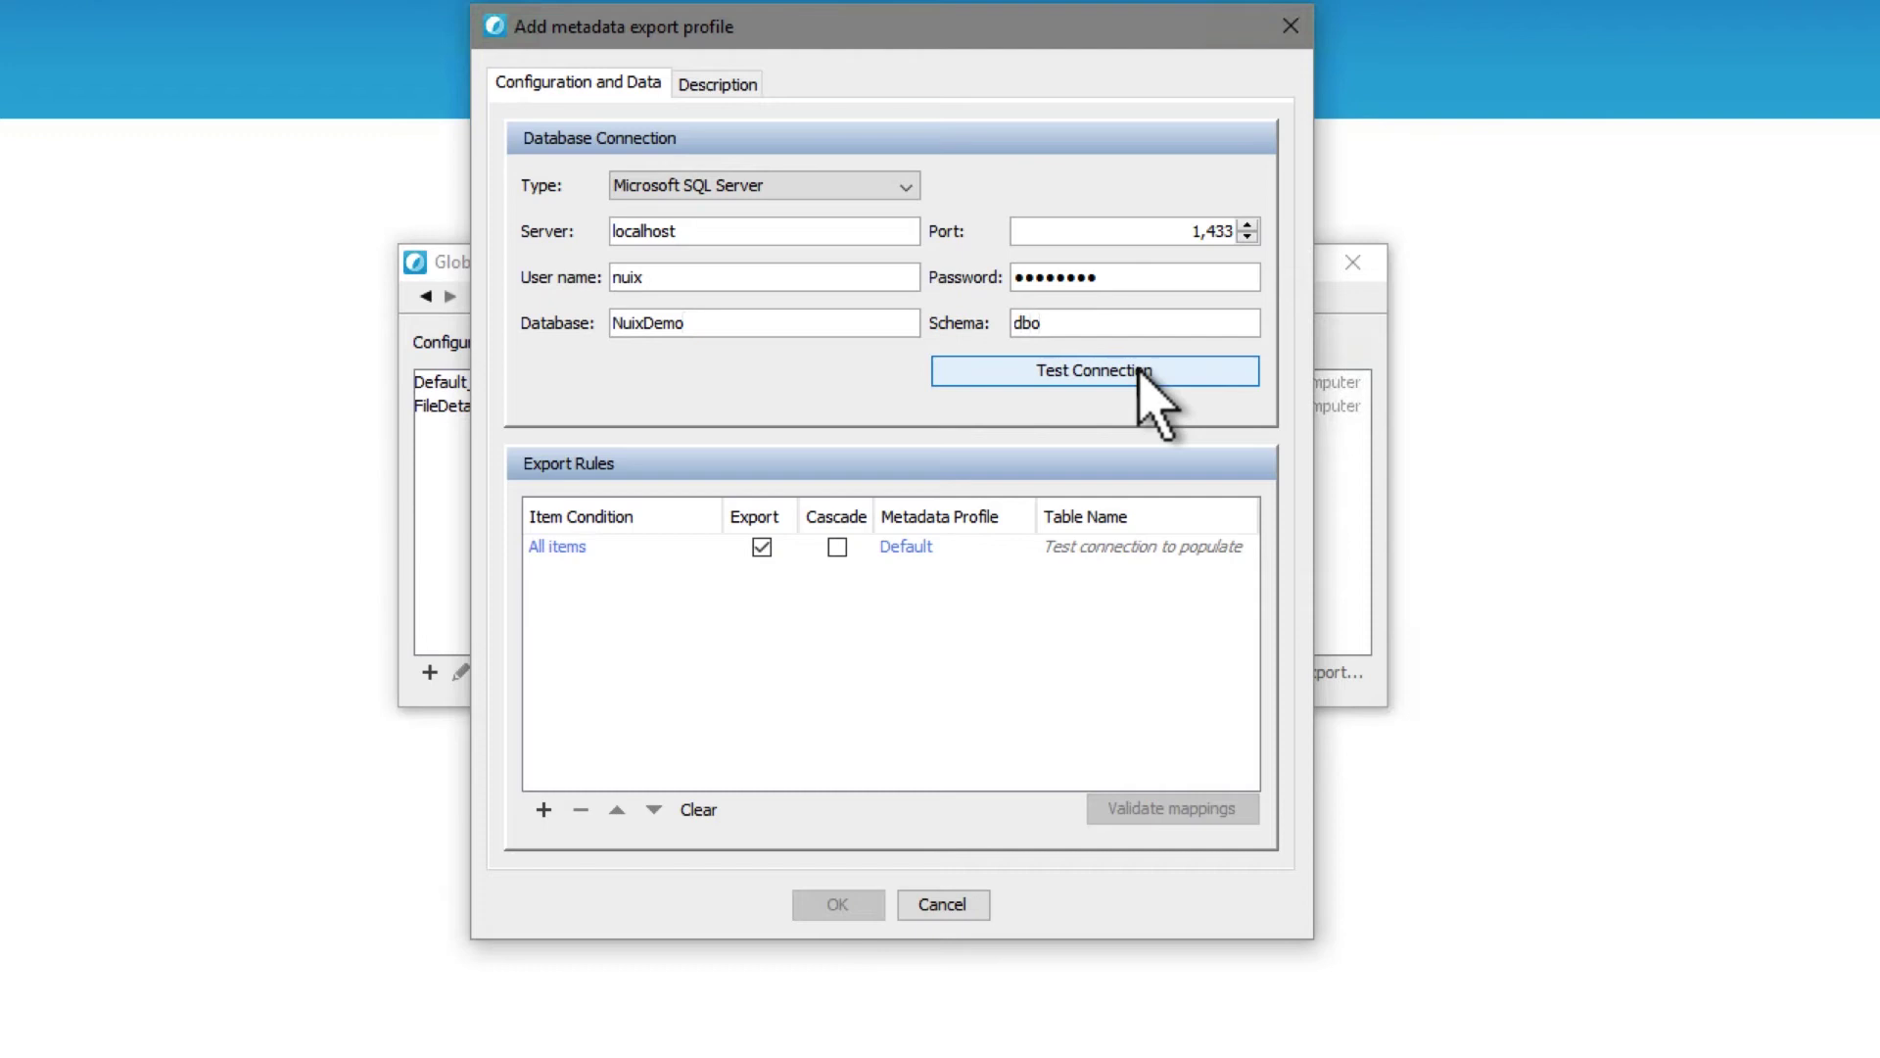
# - Test the connection and find the All items rule's table name list empty
pyautogui.click(1141, 372)
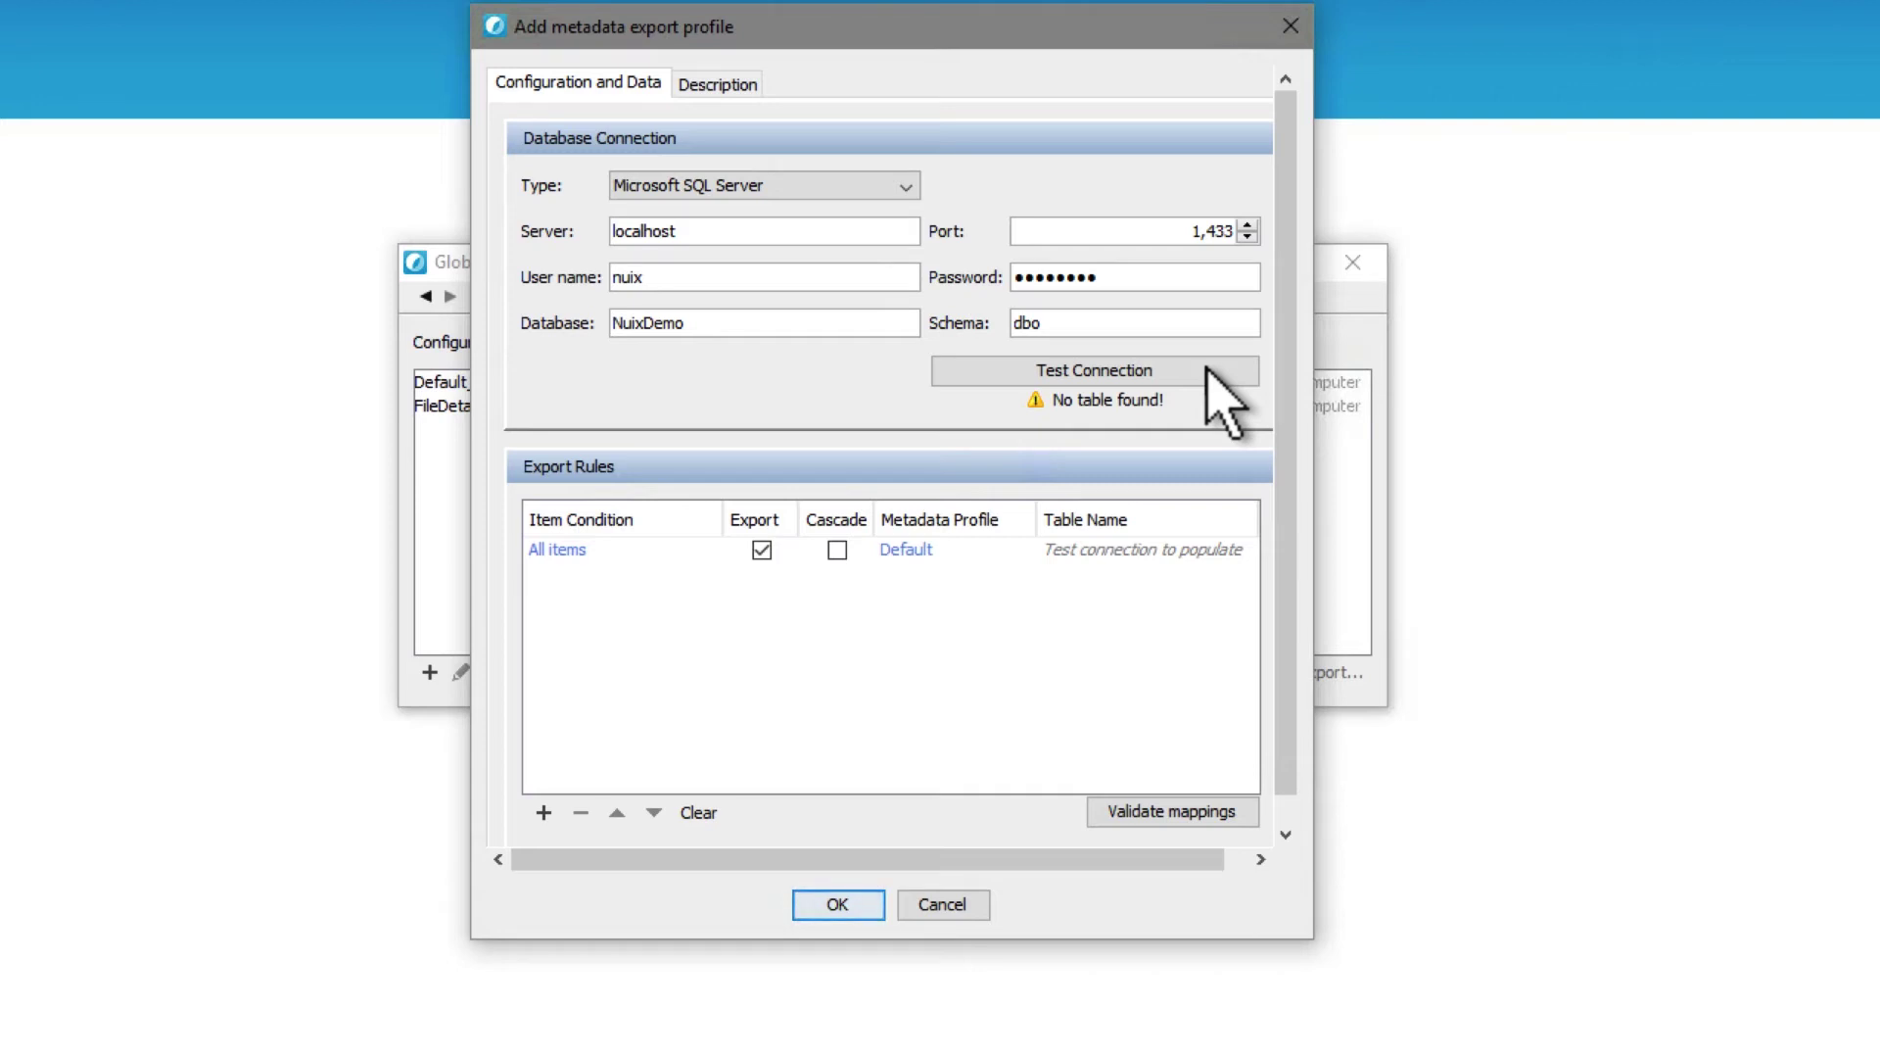
pyautogui.click(1142, 548)
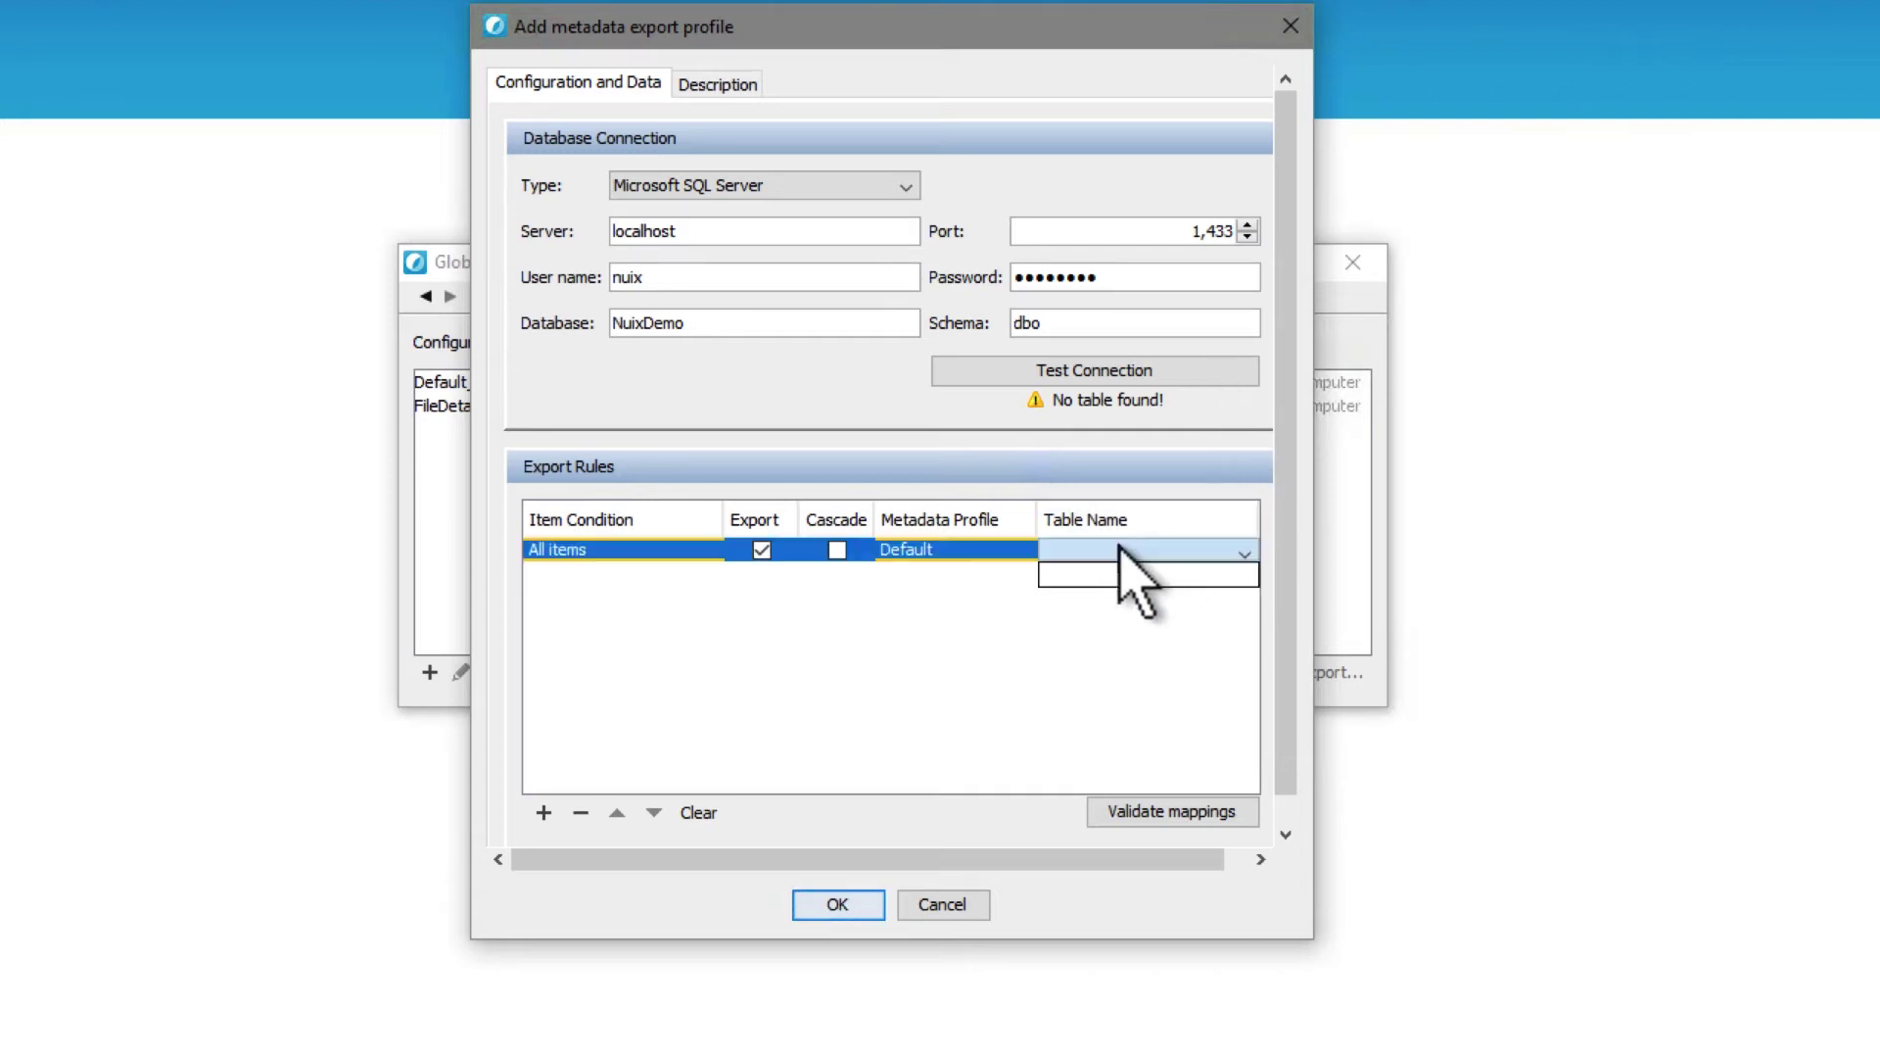
pyautogui.click(1140, 548)
pyautogui.click(1140, 549)
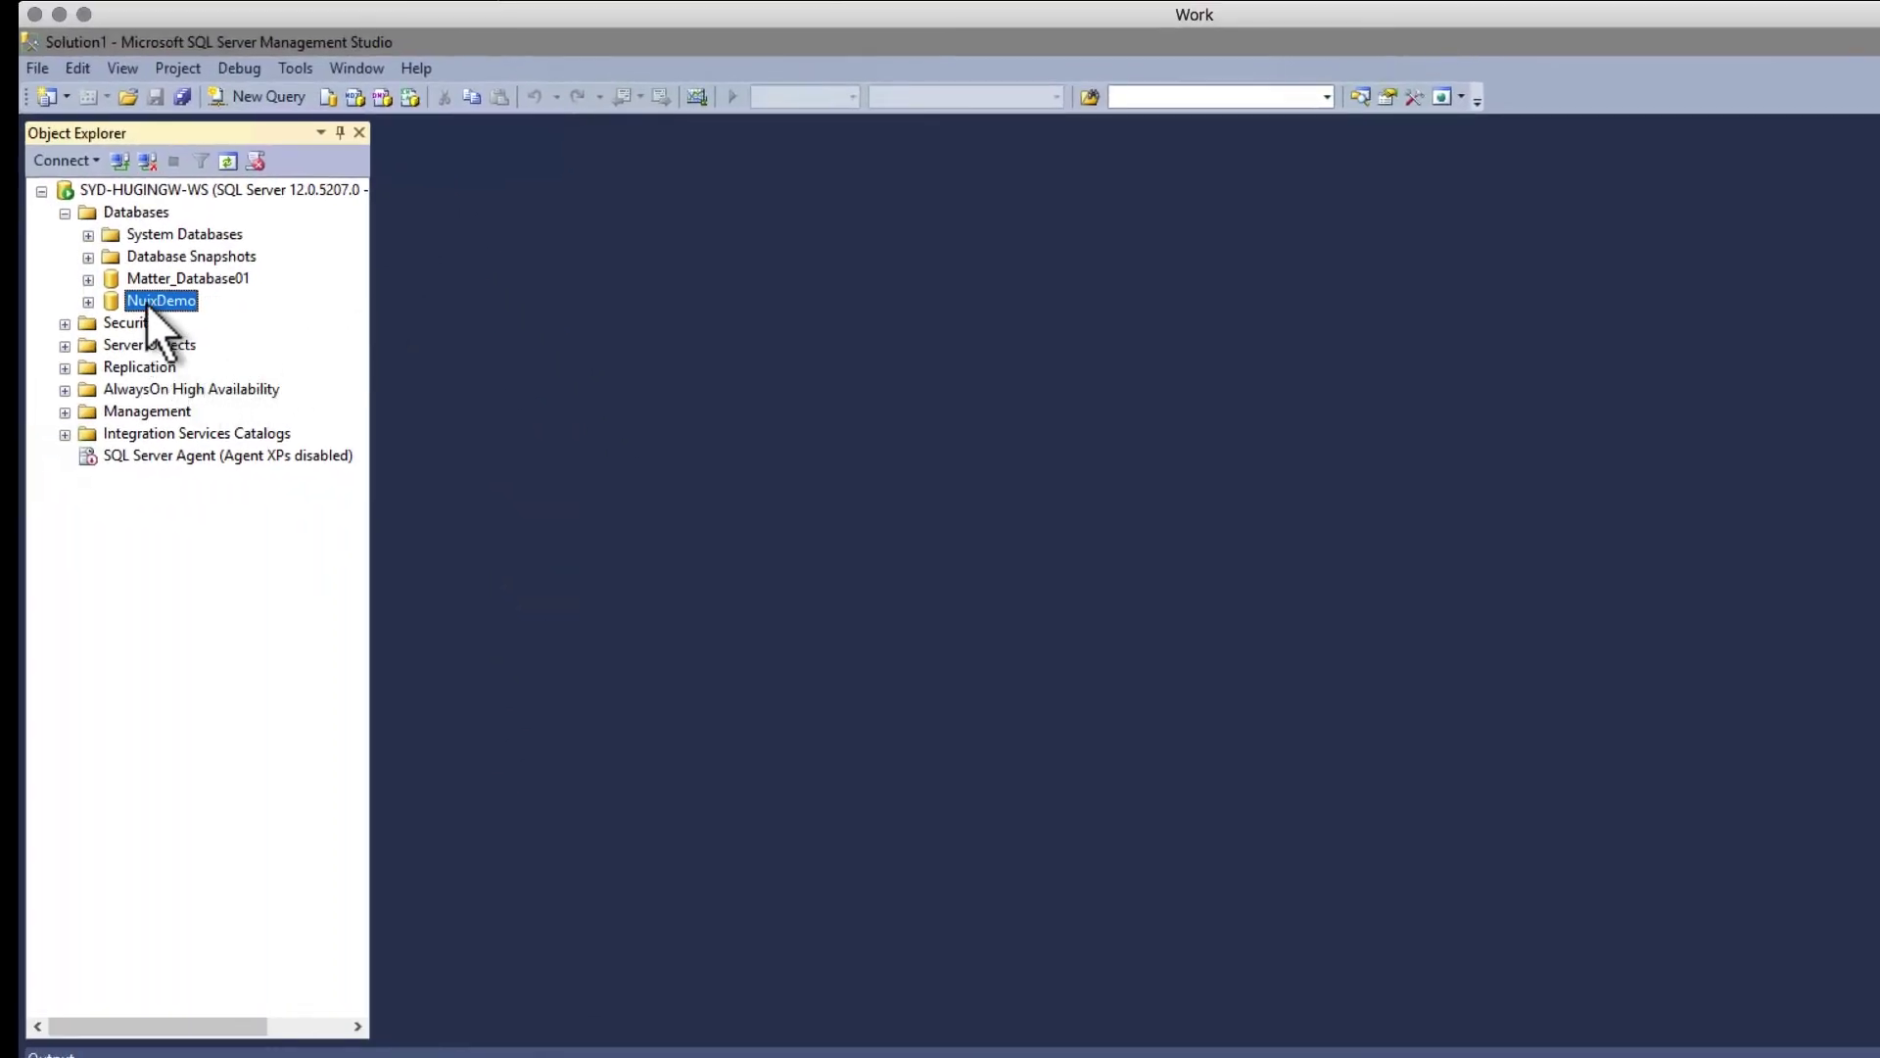
# - Create a new table in NuixDemo with a GUID column of type char(36)
pyautogui.click(88, 301)
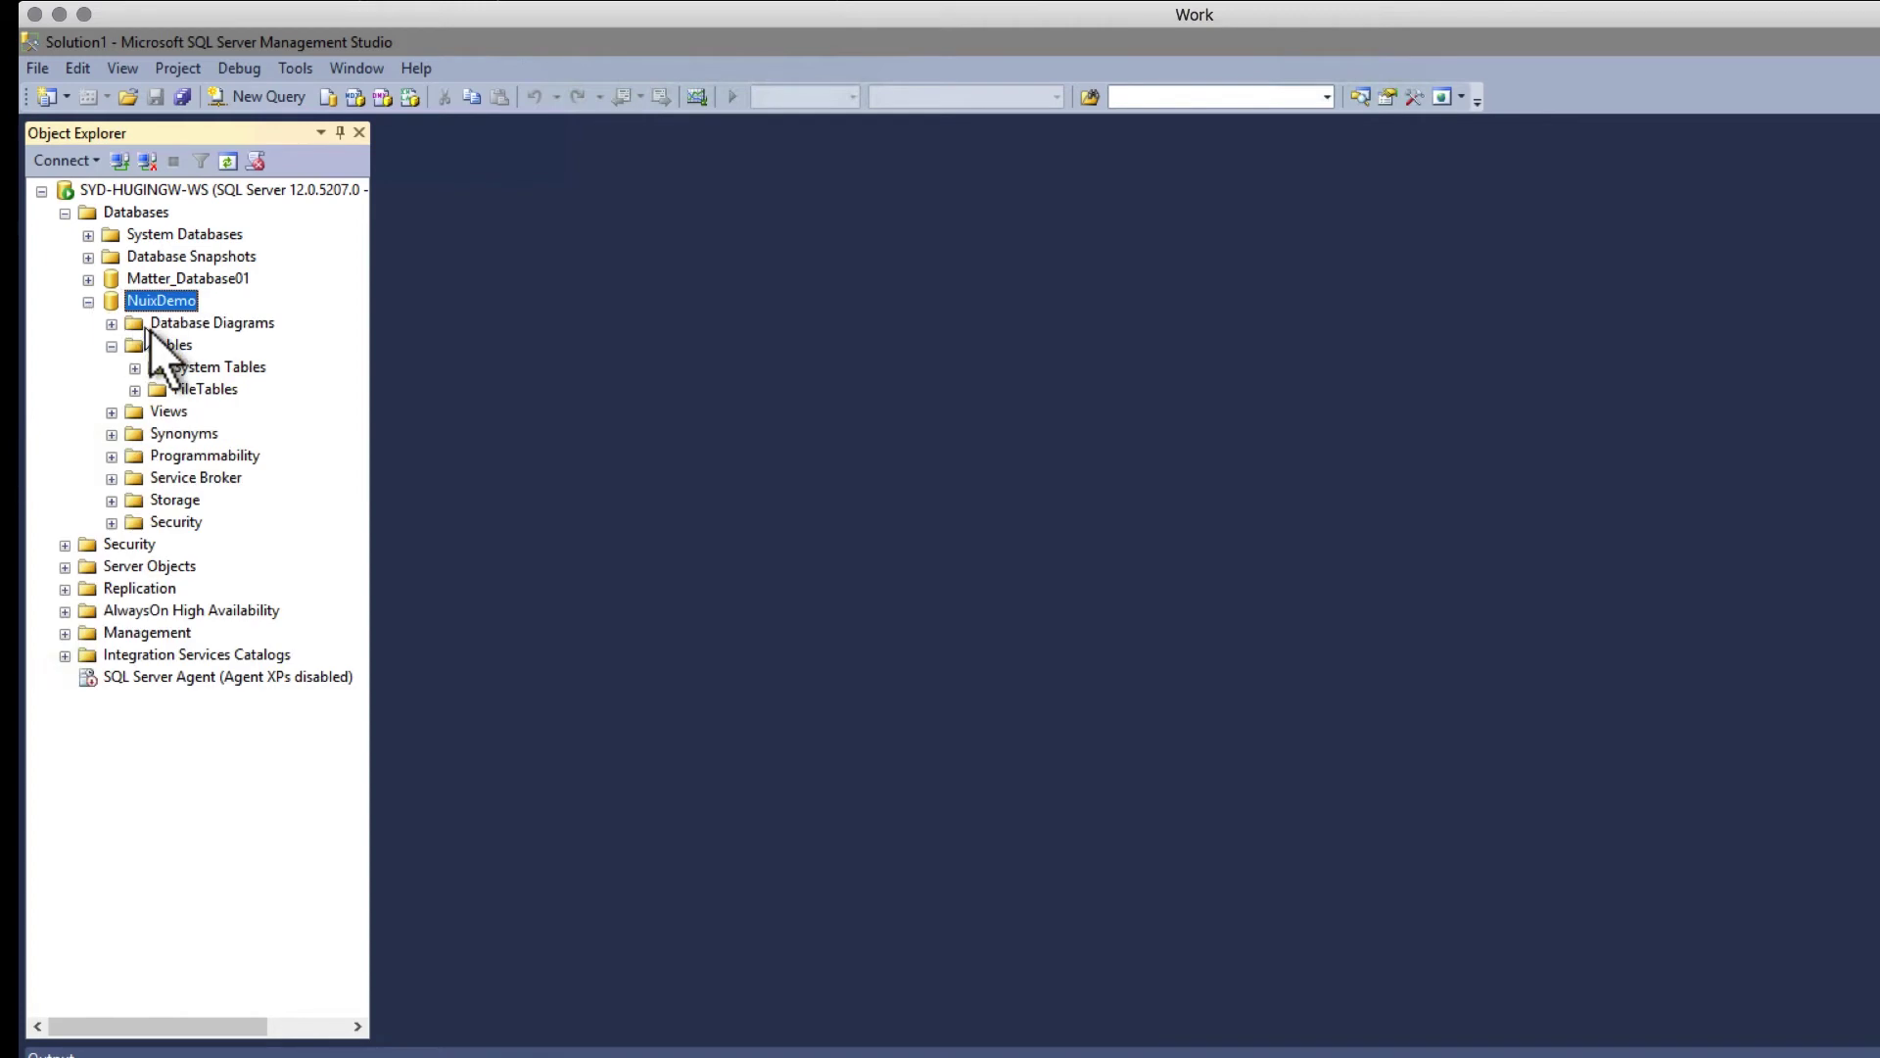
pyautogui.rightClick(170, 343)
pyautogui.moveTo(237, 361)
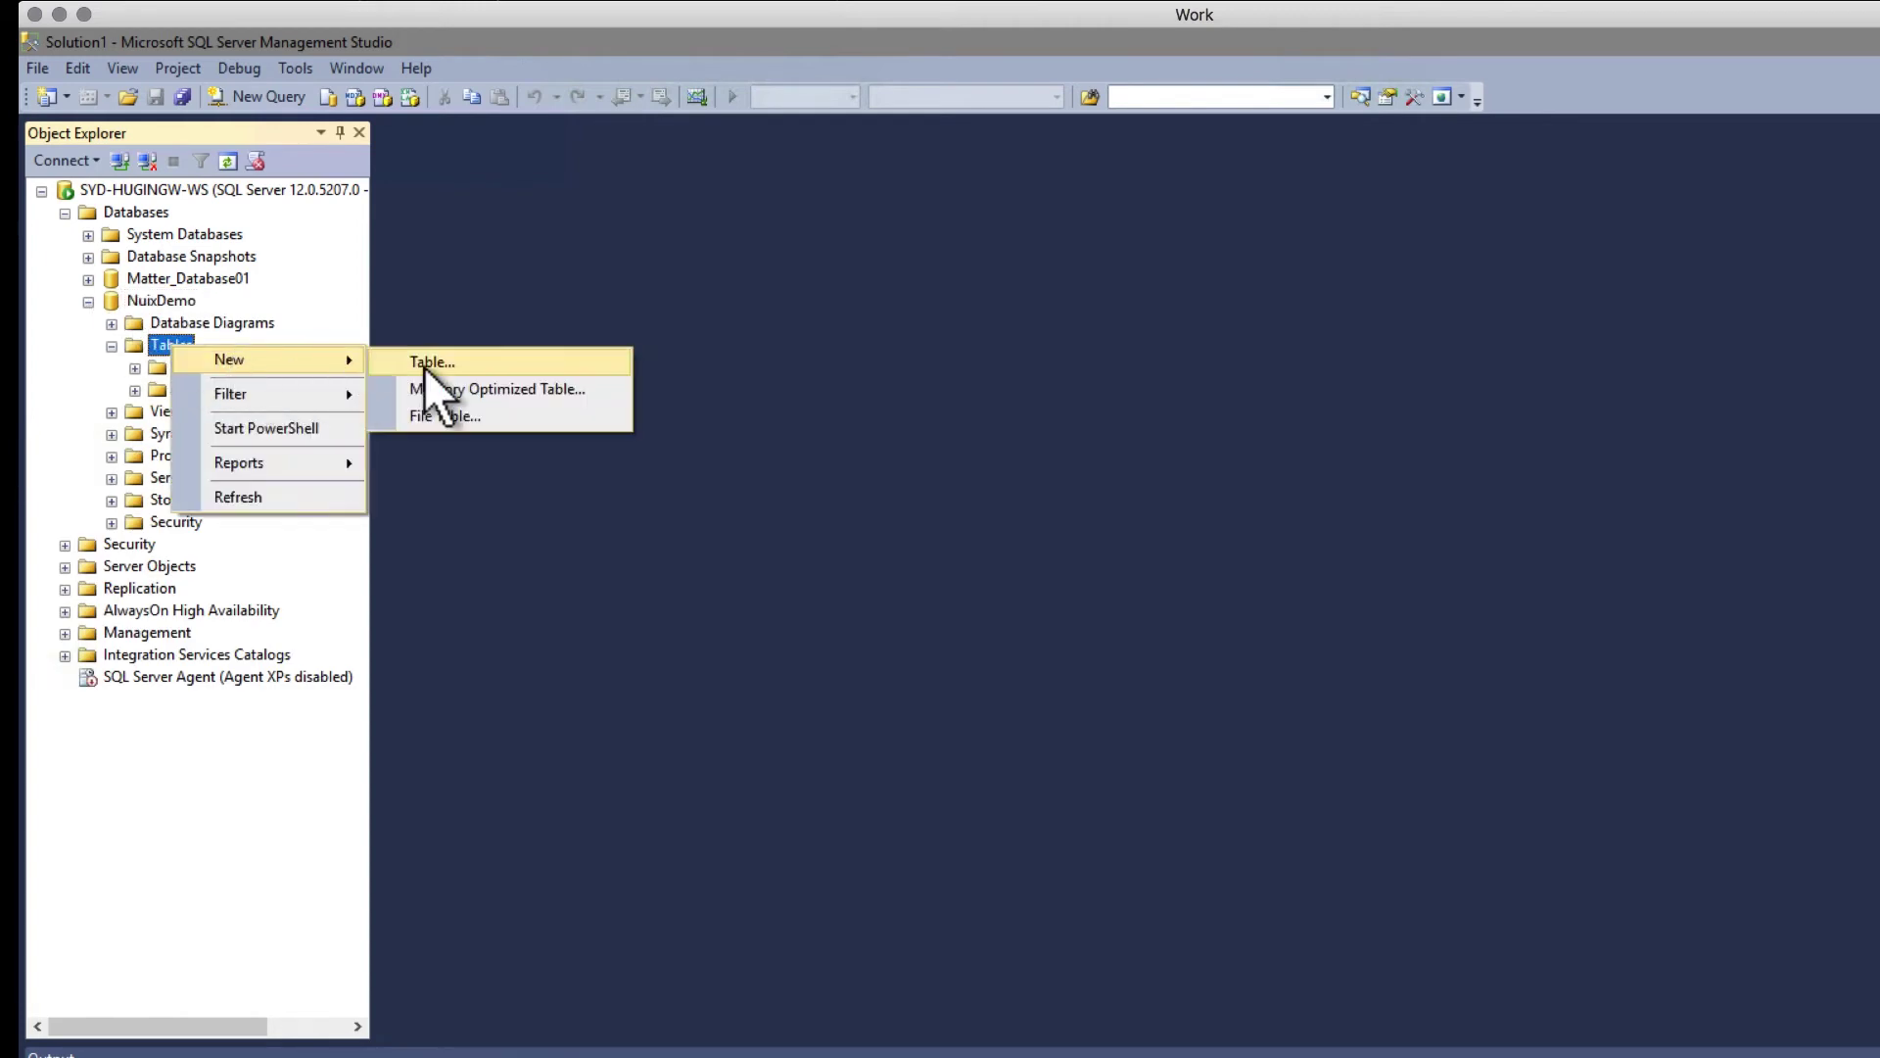
pyautogui.click(425, 364)
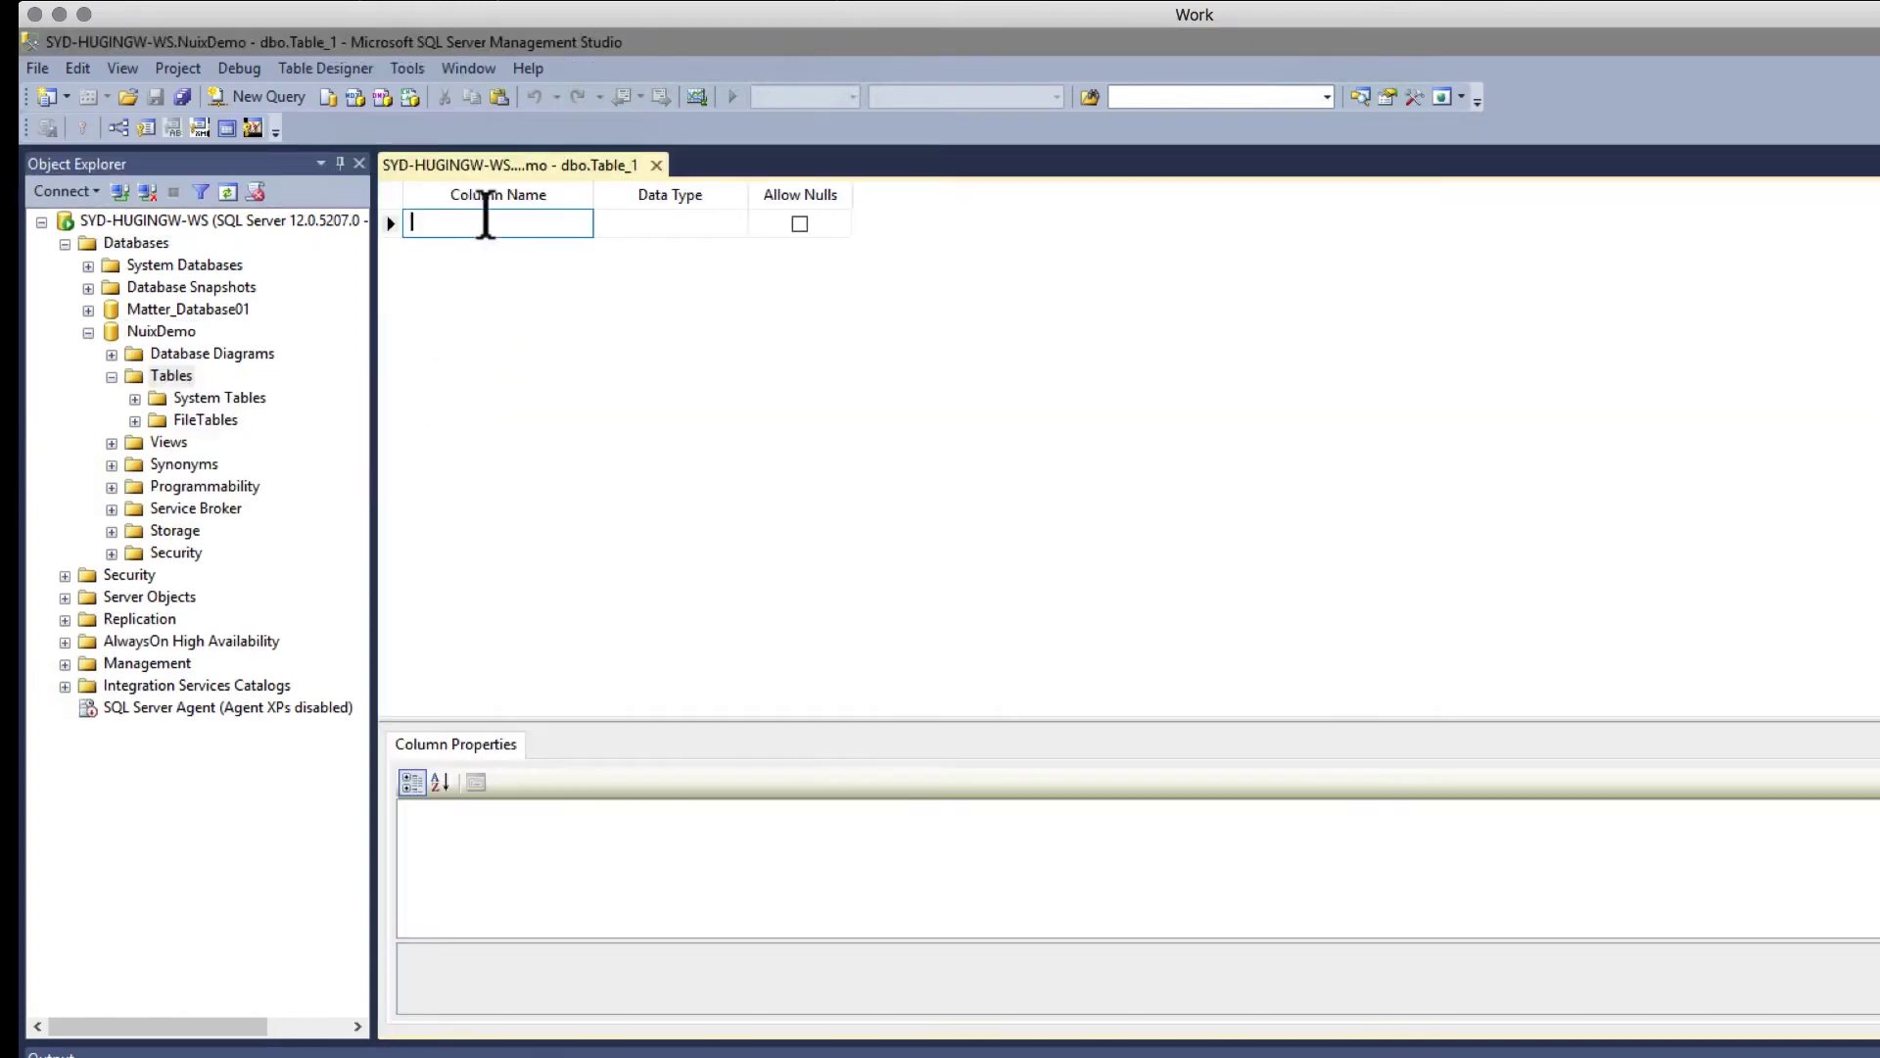
pyautogui.write('GUID')
pyautogui.press('Tab')
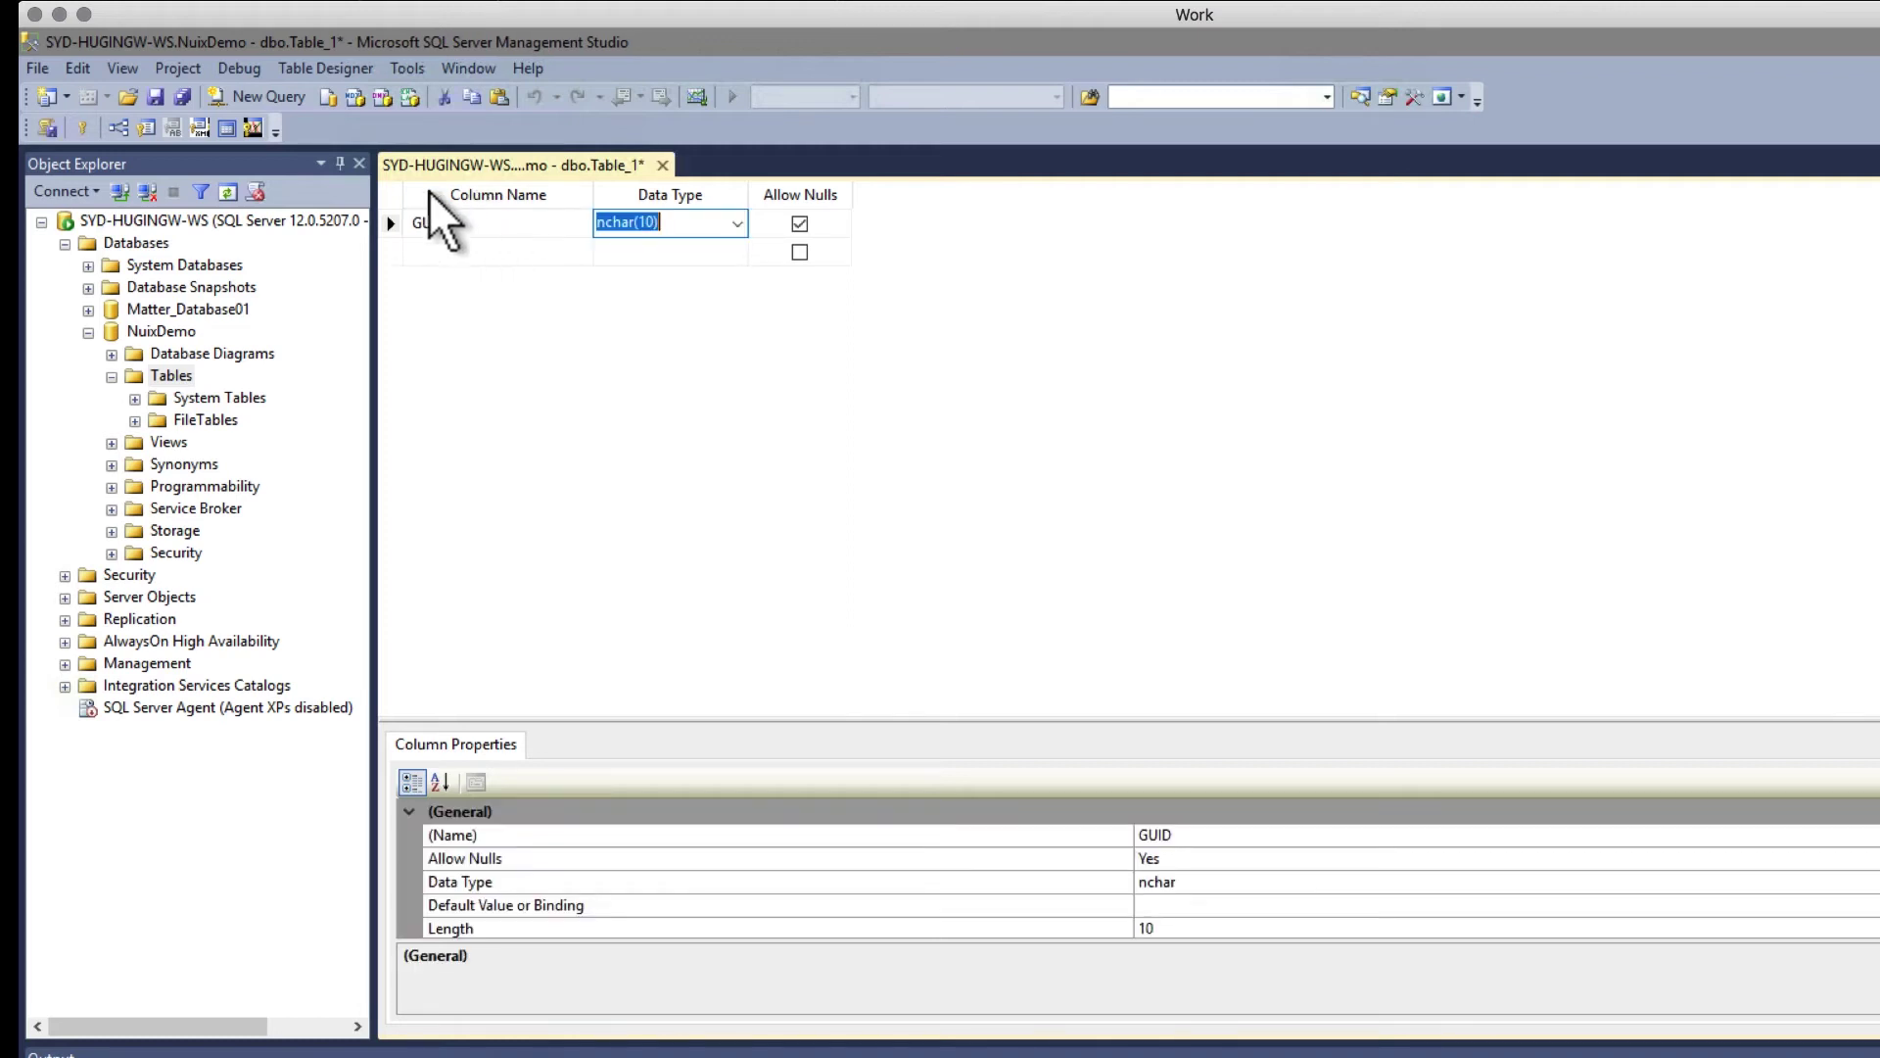
pyautogui.write('char')
pyautogui.press('Tab')
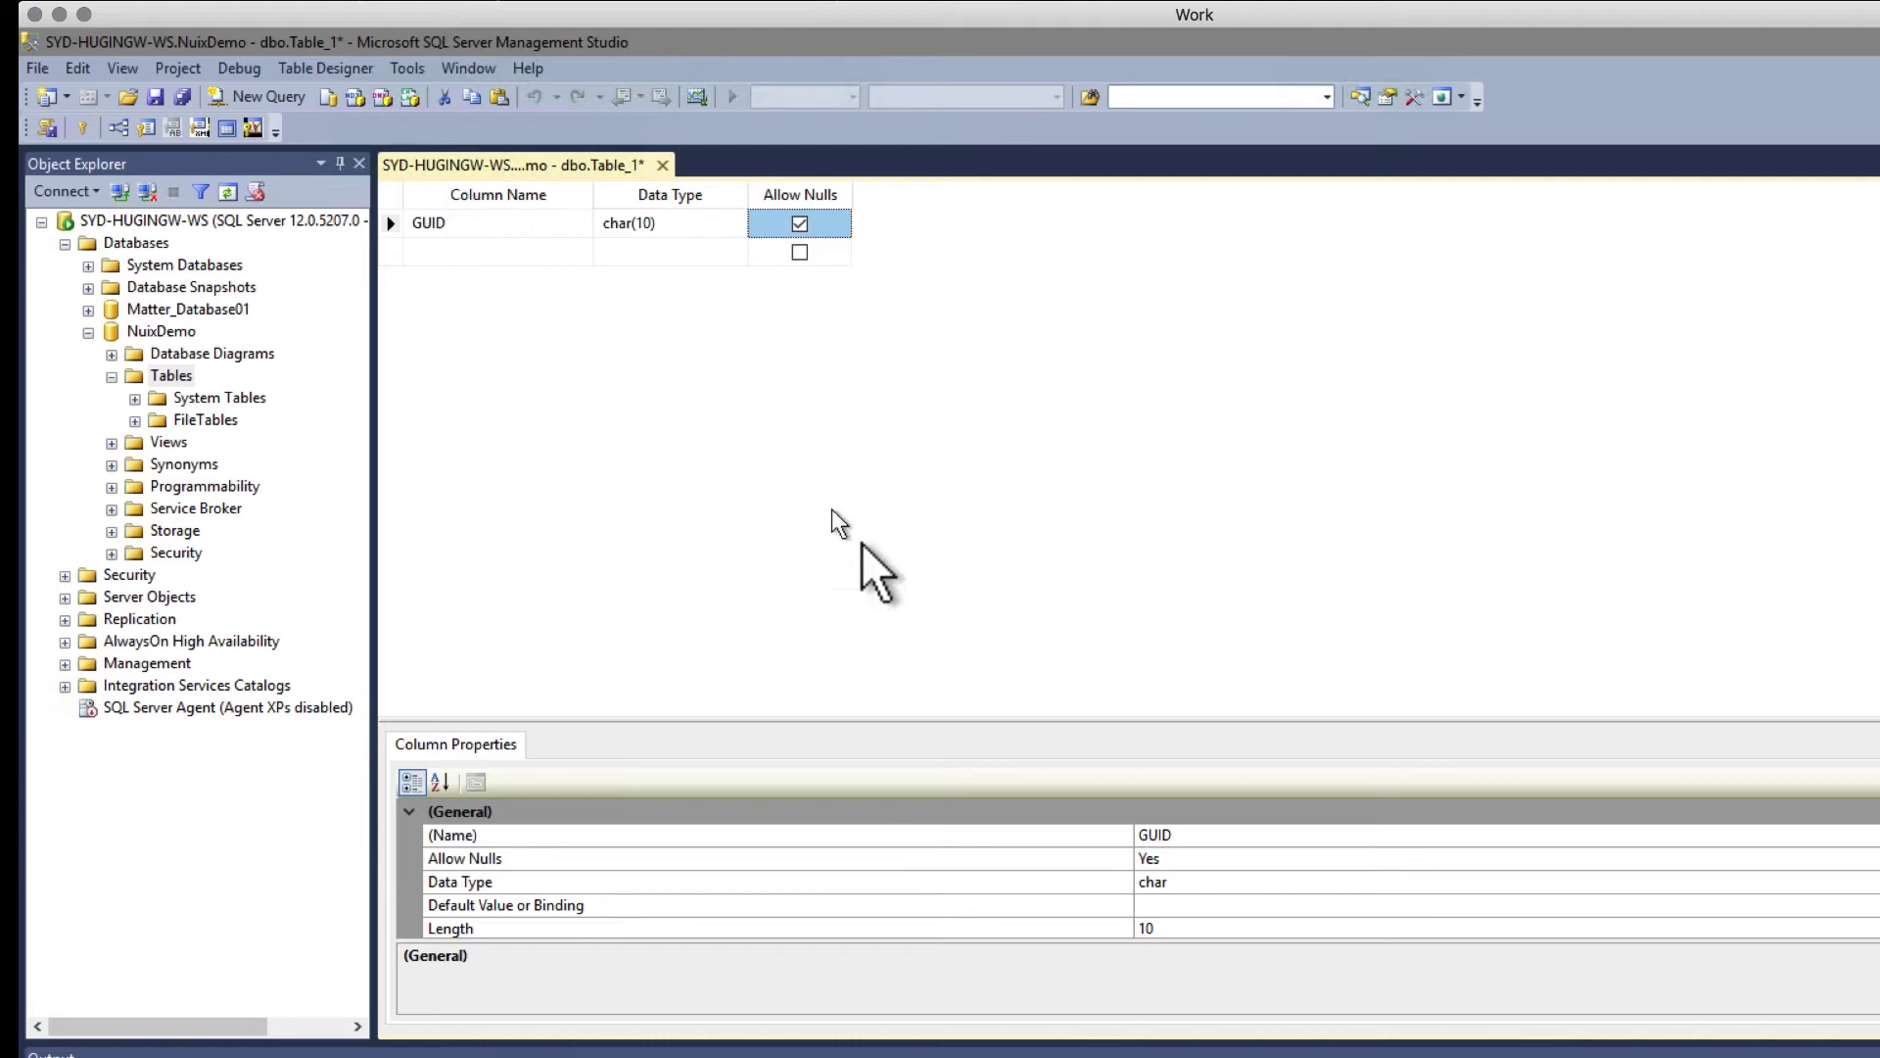
pyautogui.click(713, 217)
pyautogui.click(1179, 928)
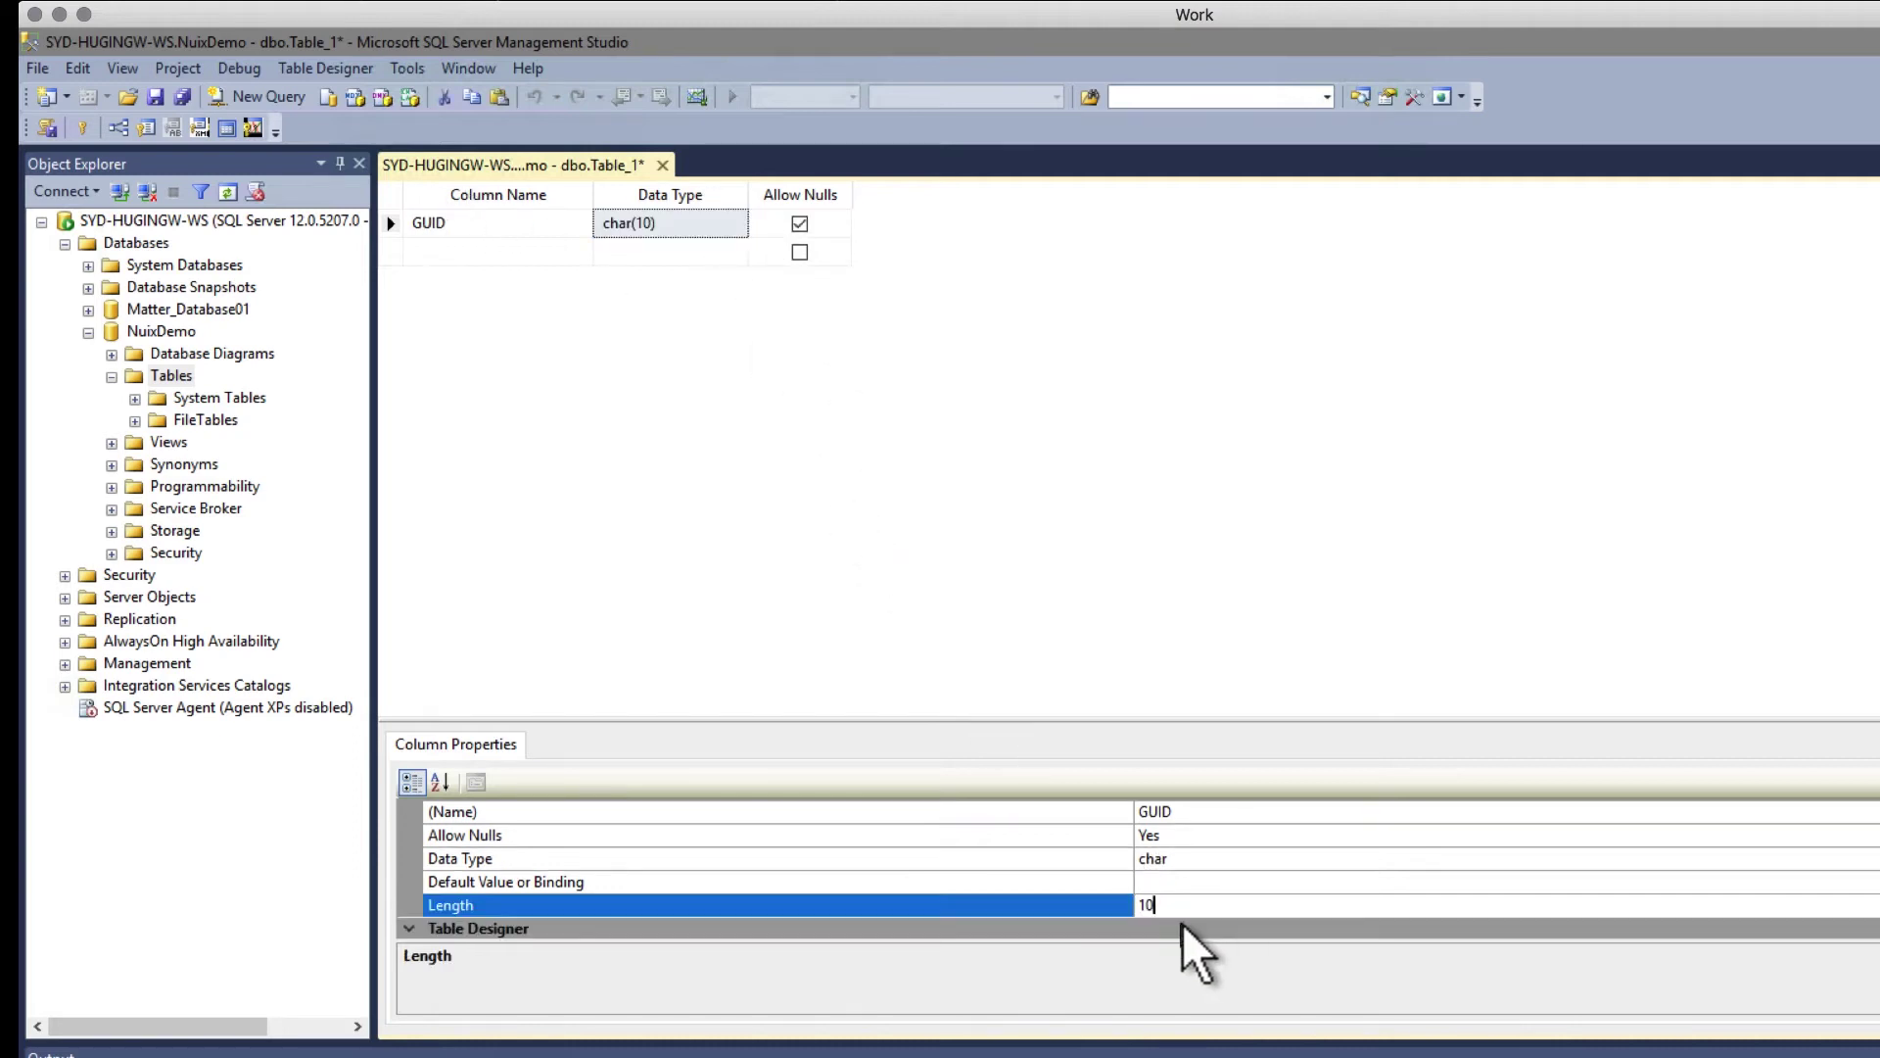
pyautogui.click(1061, 913)
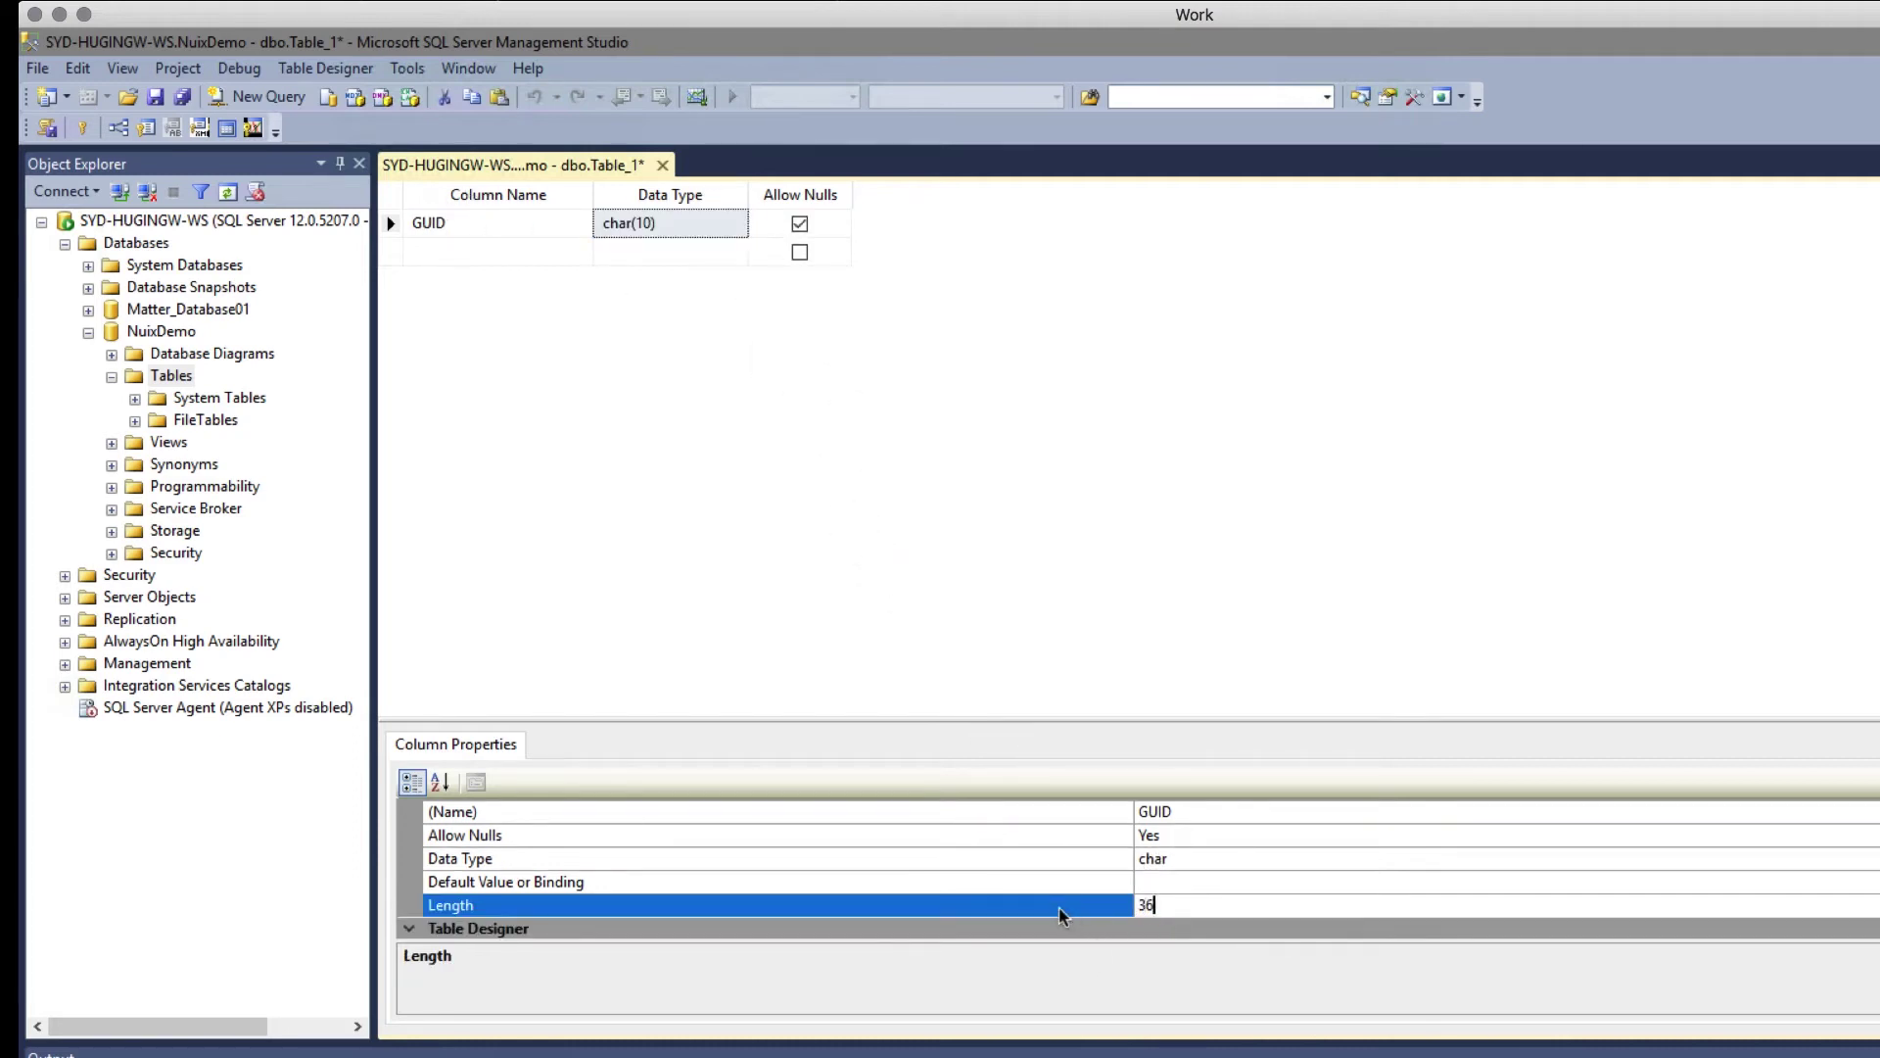
pyautogui.click(465, 252)
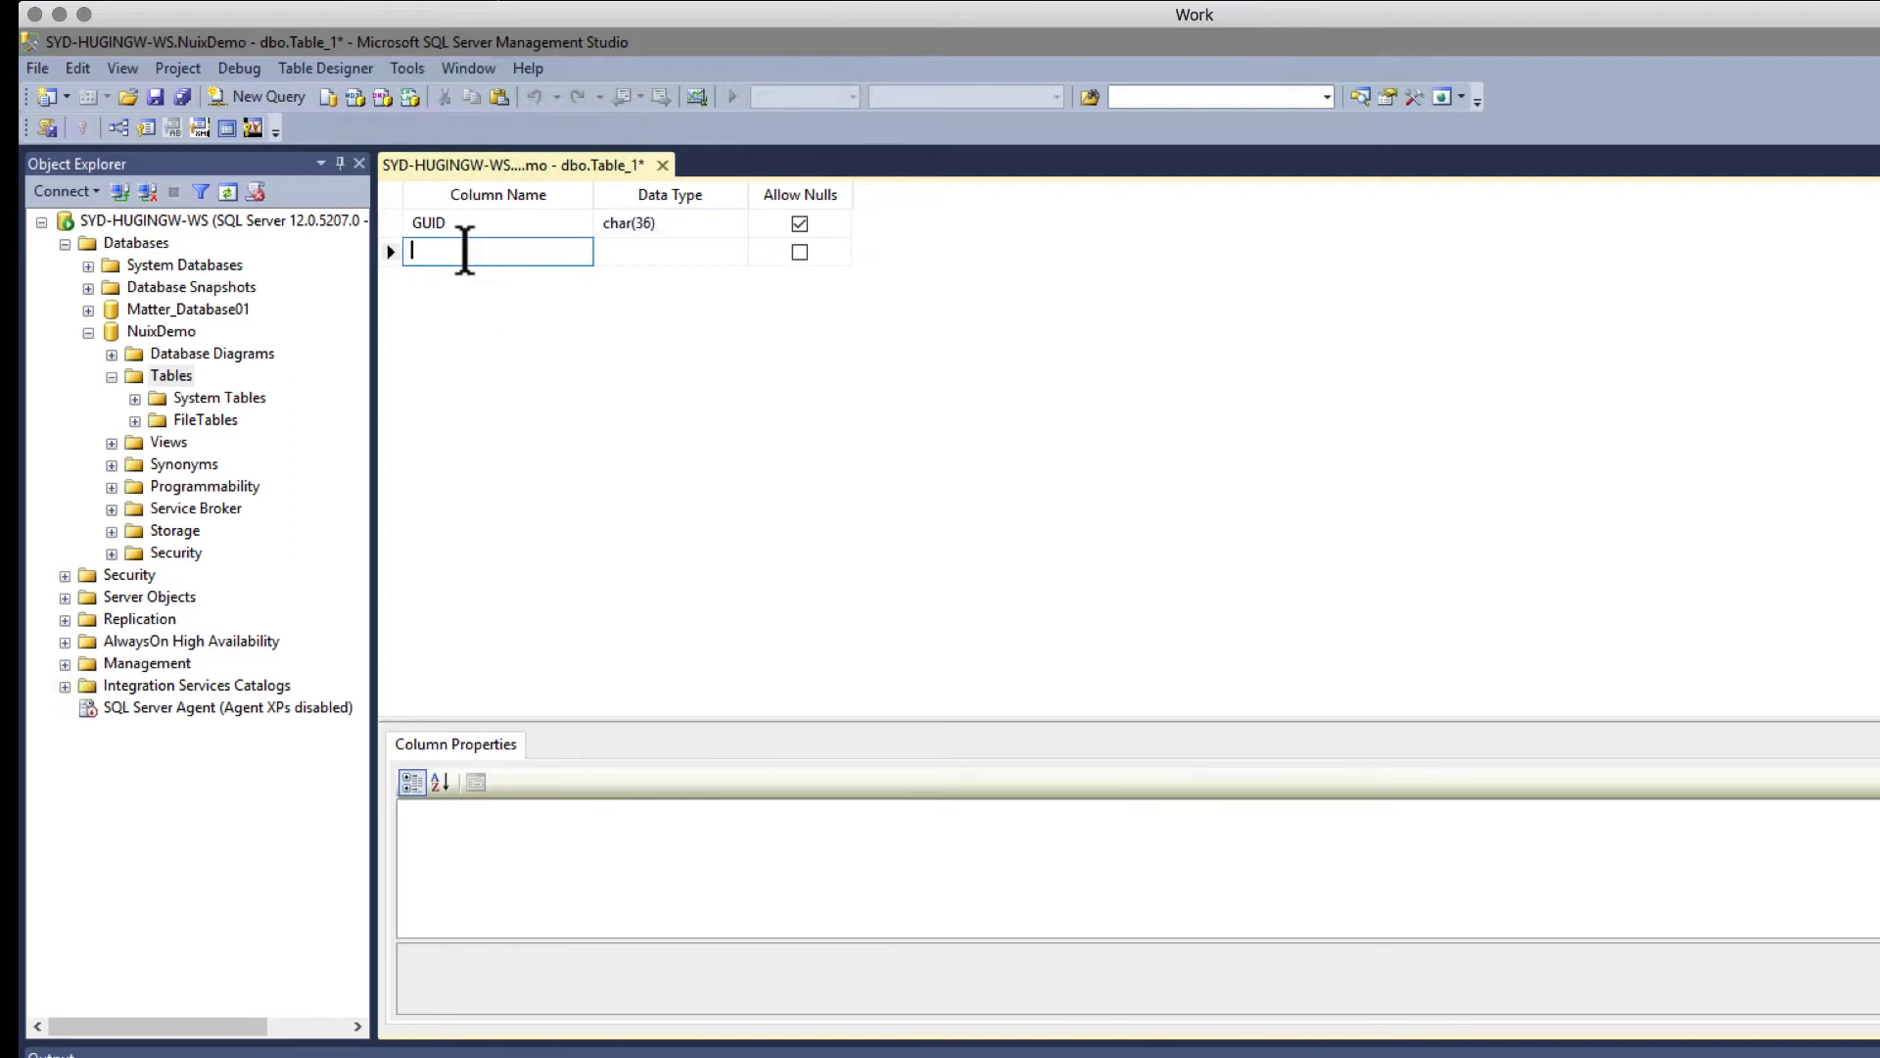
# - Add Name, File Type and Path Name columns to the table
pyautogui.write('Name')
pyautogui.press('Tab')
pyautogui.press('Tab')
pyautogui.press('Tab')
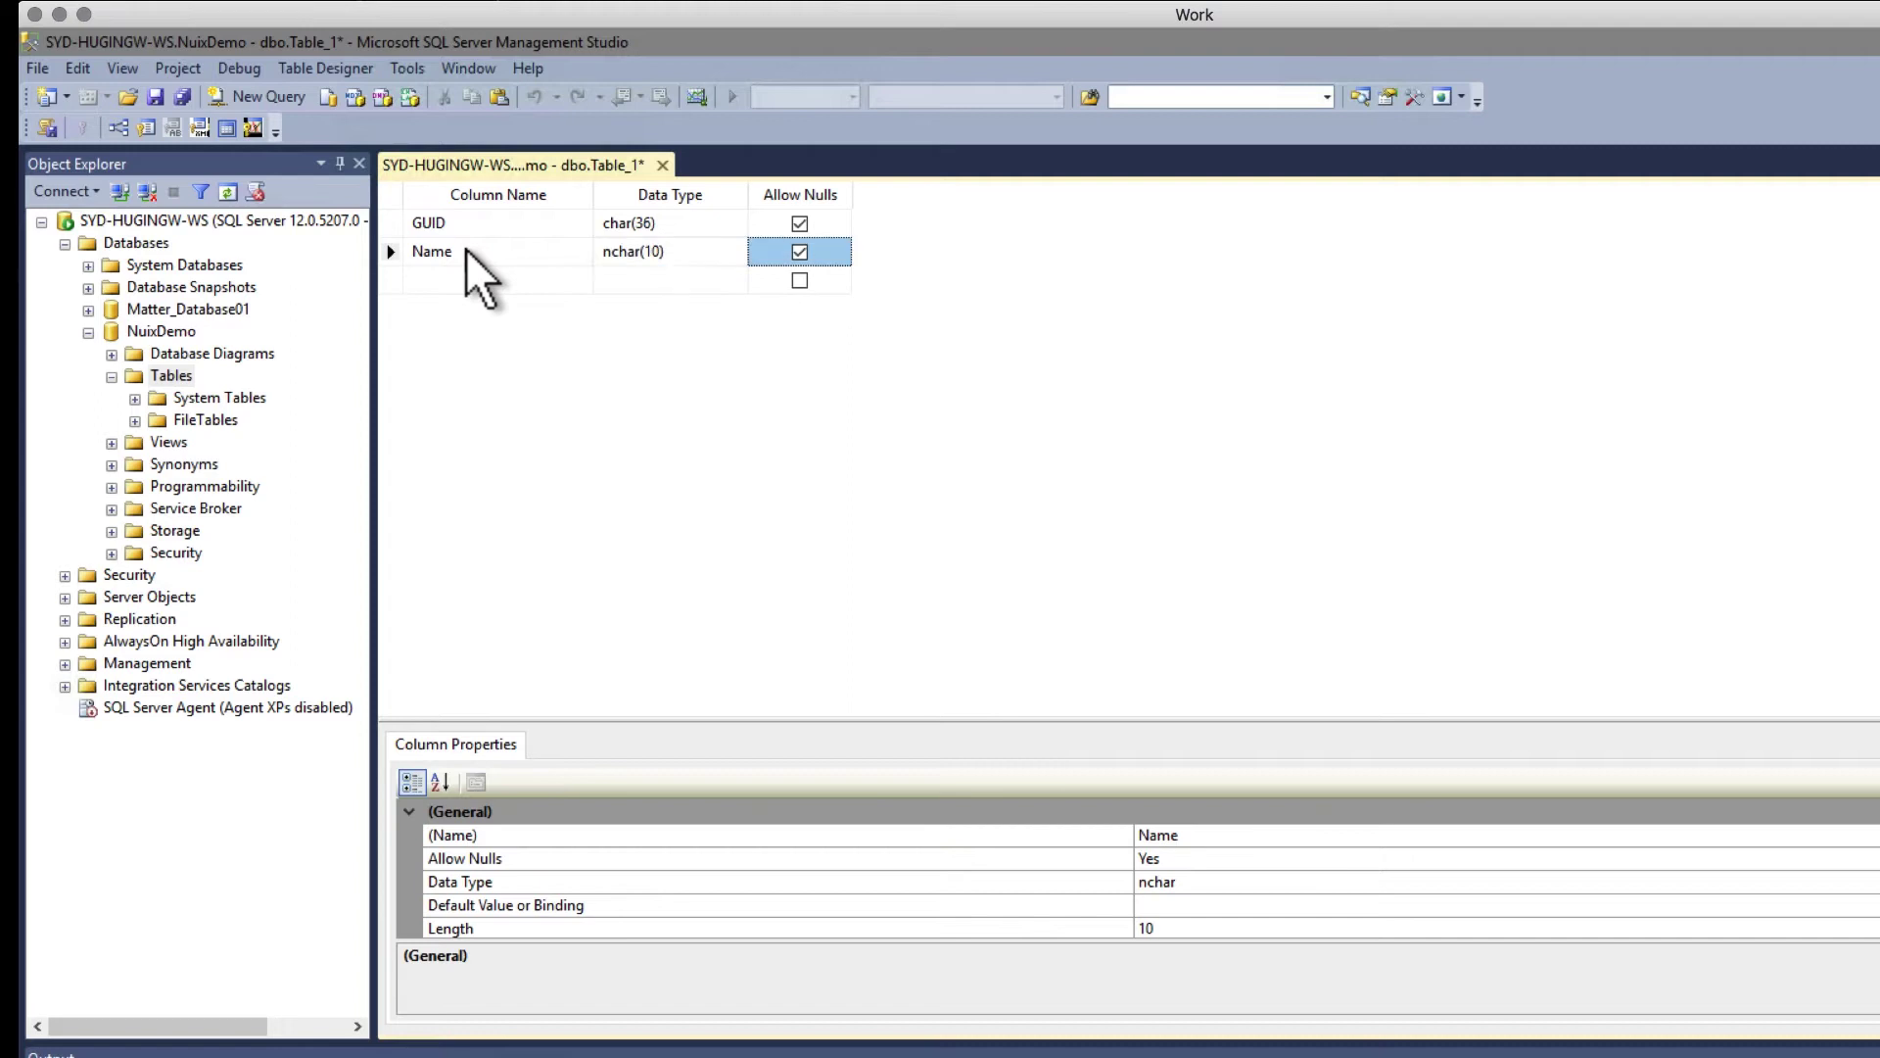
pyautogui.write('File Type')
pyautogui.press('Tab')
pyautogui.press('Tab')
pyautogui.press('Tab')
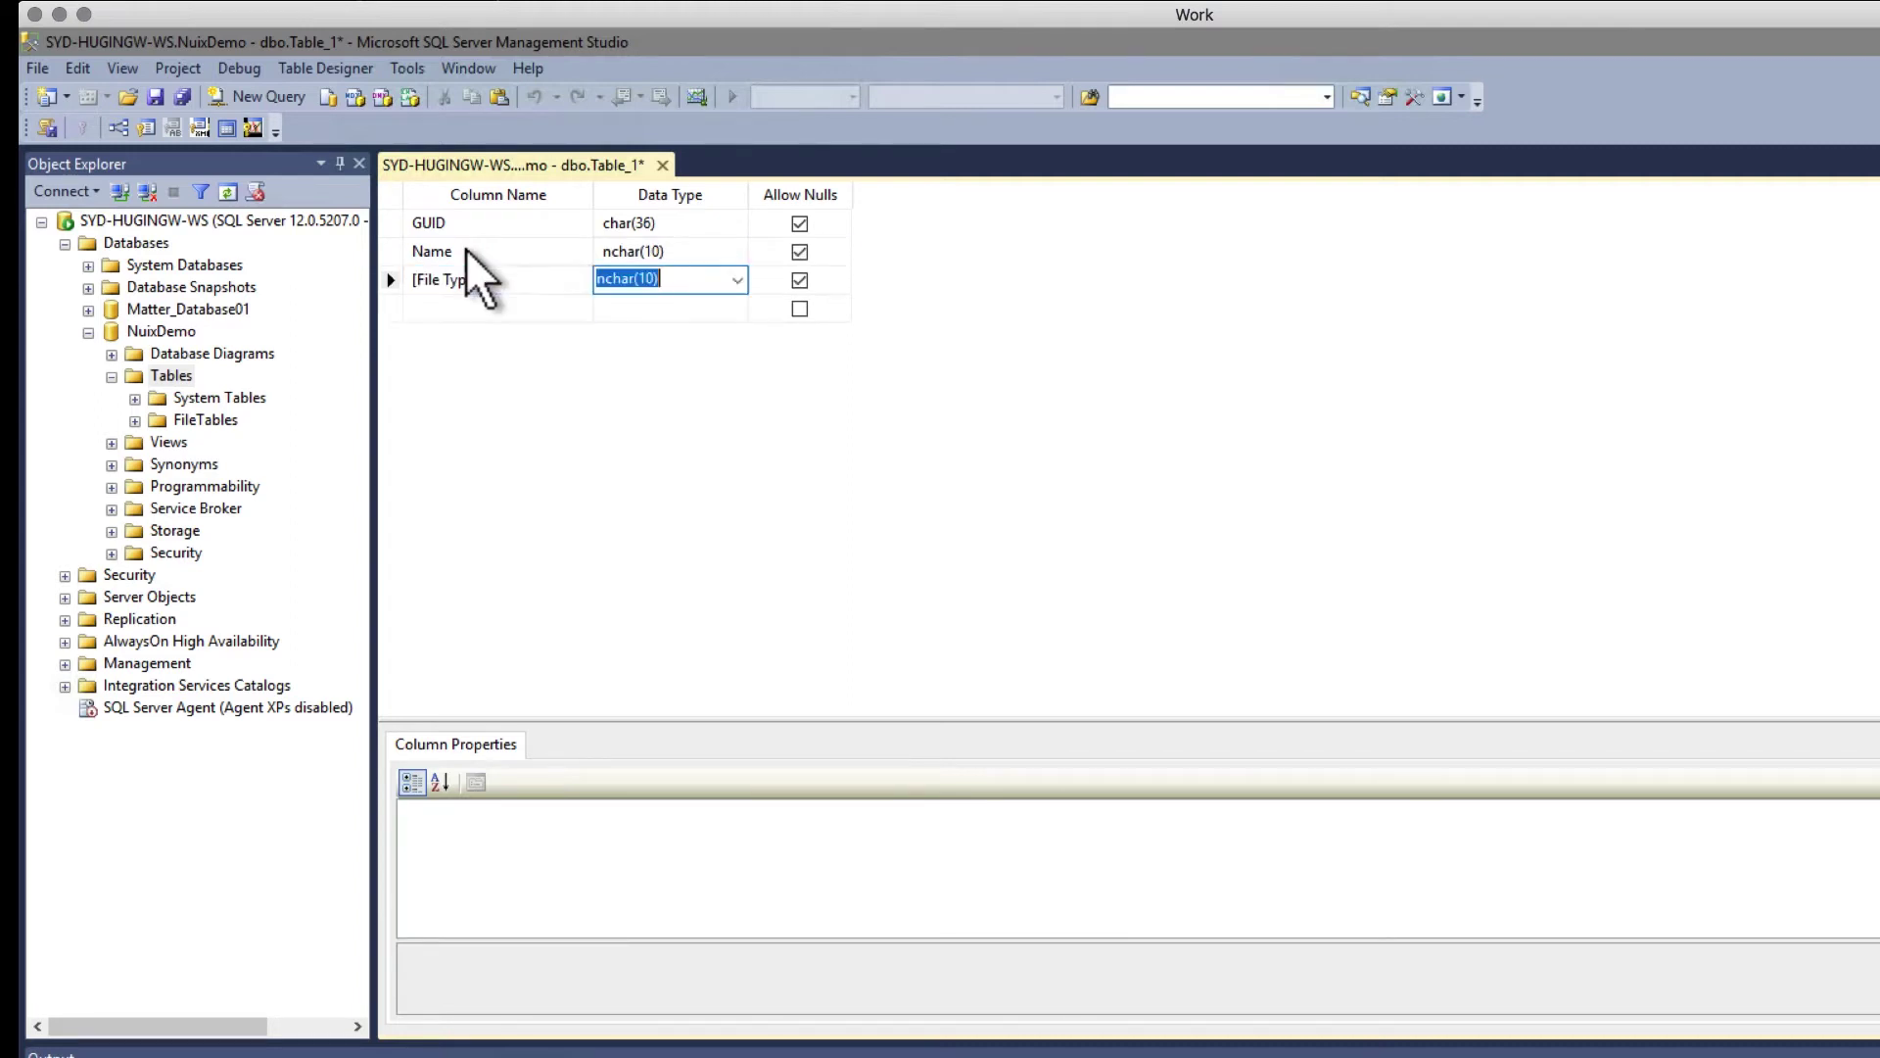
pyautogui.write('Path Nam')
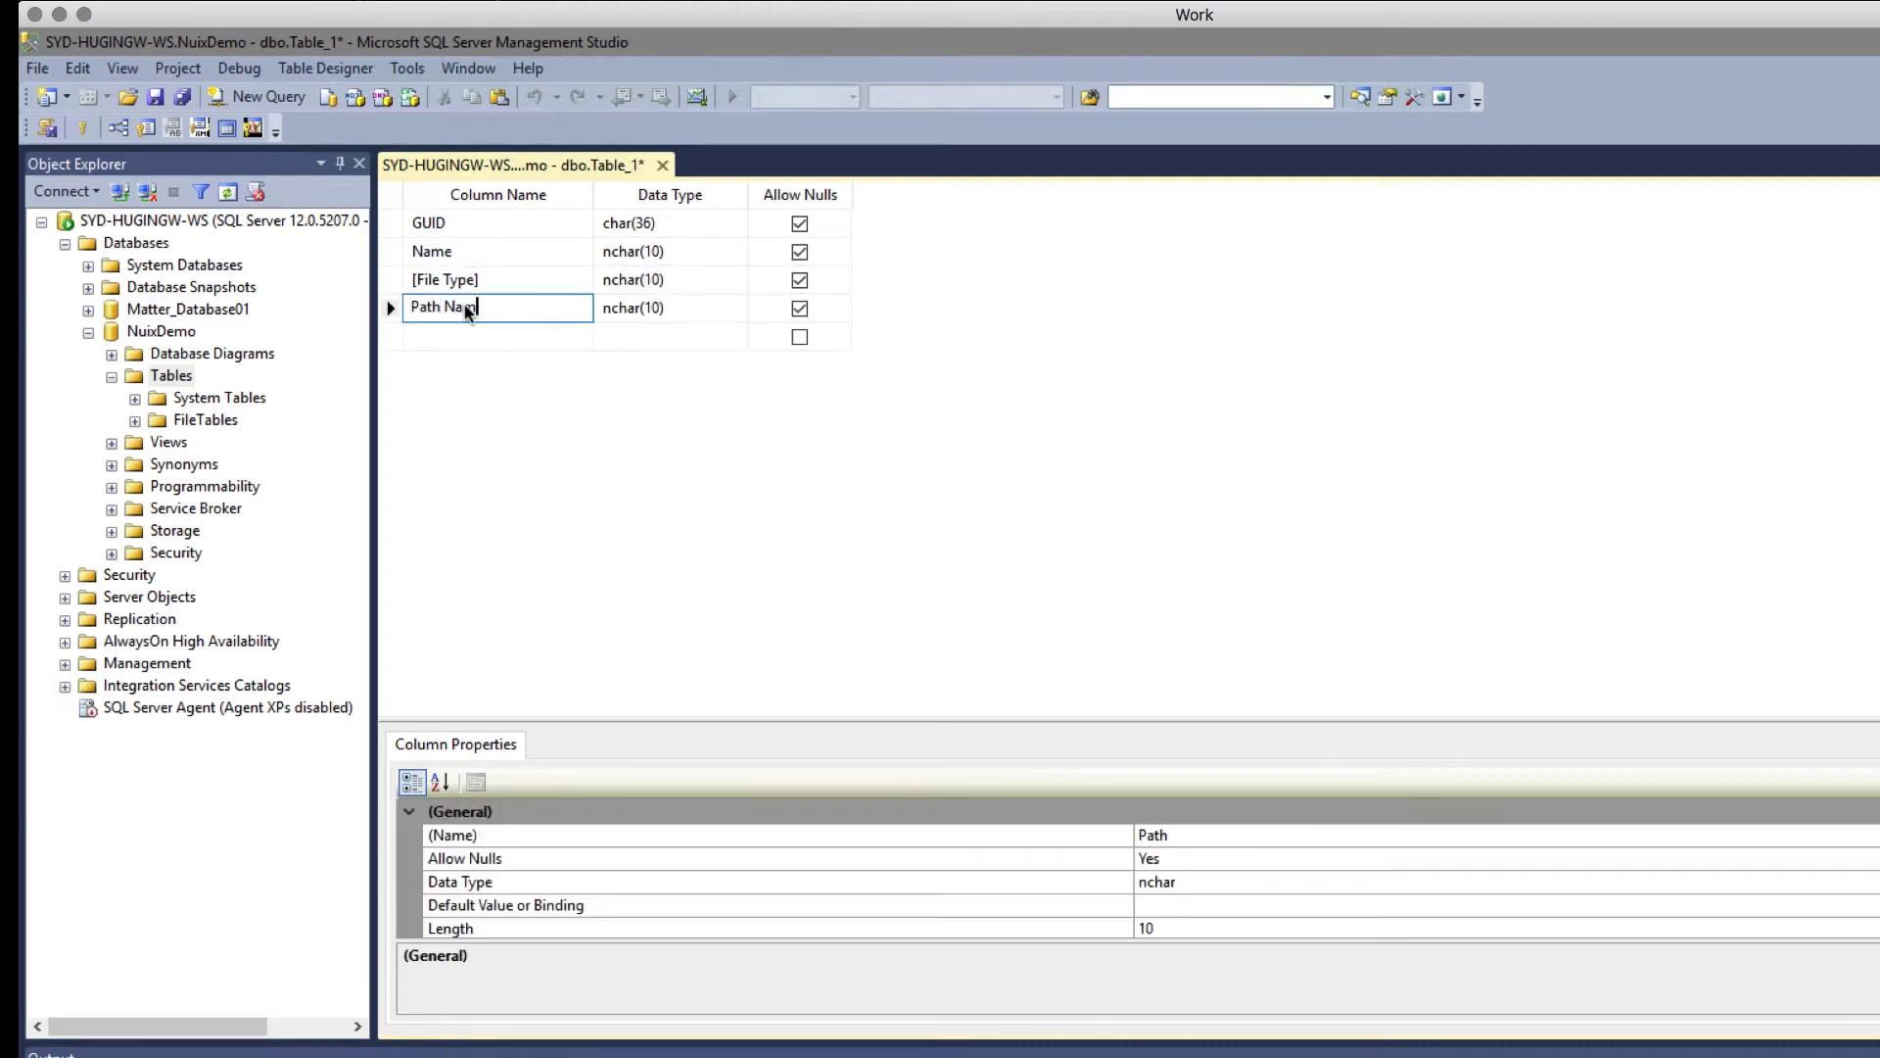
pyautogui.press('Tab')
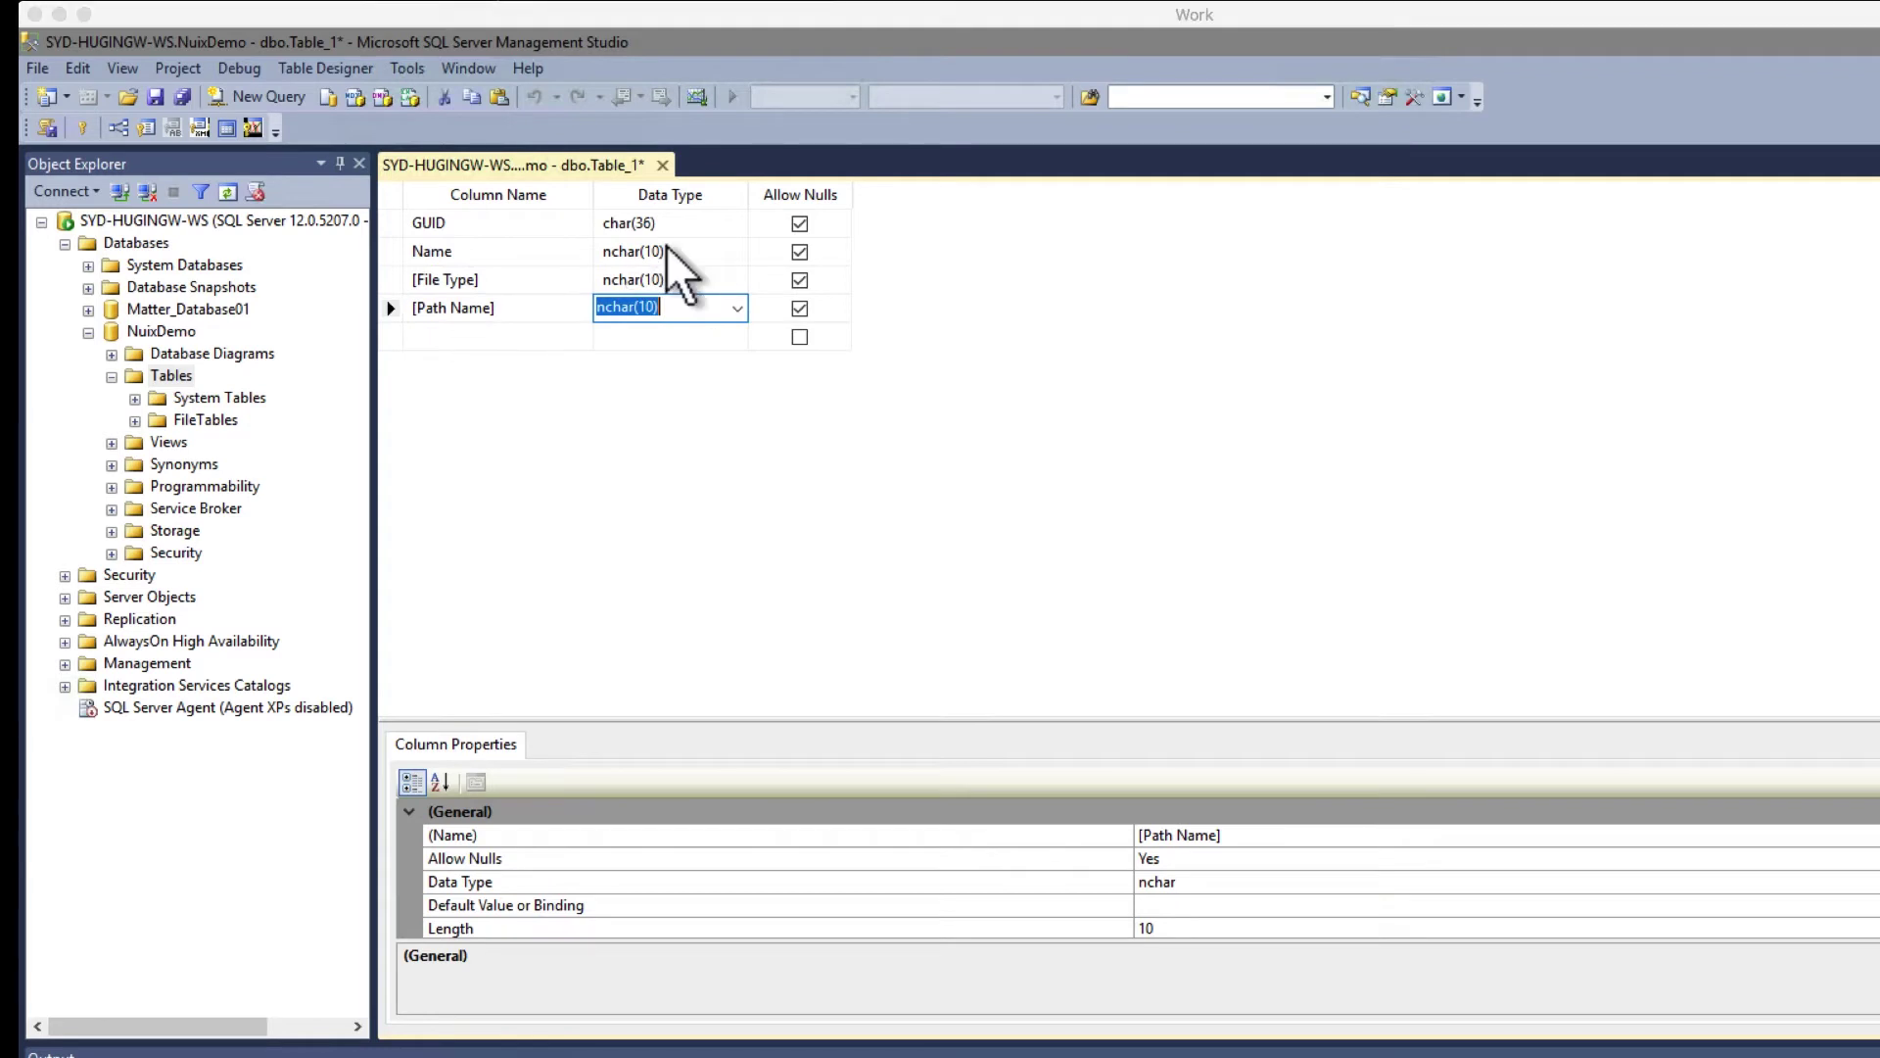
# - Make the Name column nvarchar with length 4000
pyautogui.click(664, 252)
pyautogui.write('nva')
pyautogui.click(805, 260)
pyautogui.click(1175, 927)
pyautogui.write('4000')
pyautogui.press('Return')
# - Set Path Name to nvarchar(4000) and File Type's nchar length to 255
pyautogui.click(637, 308)
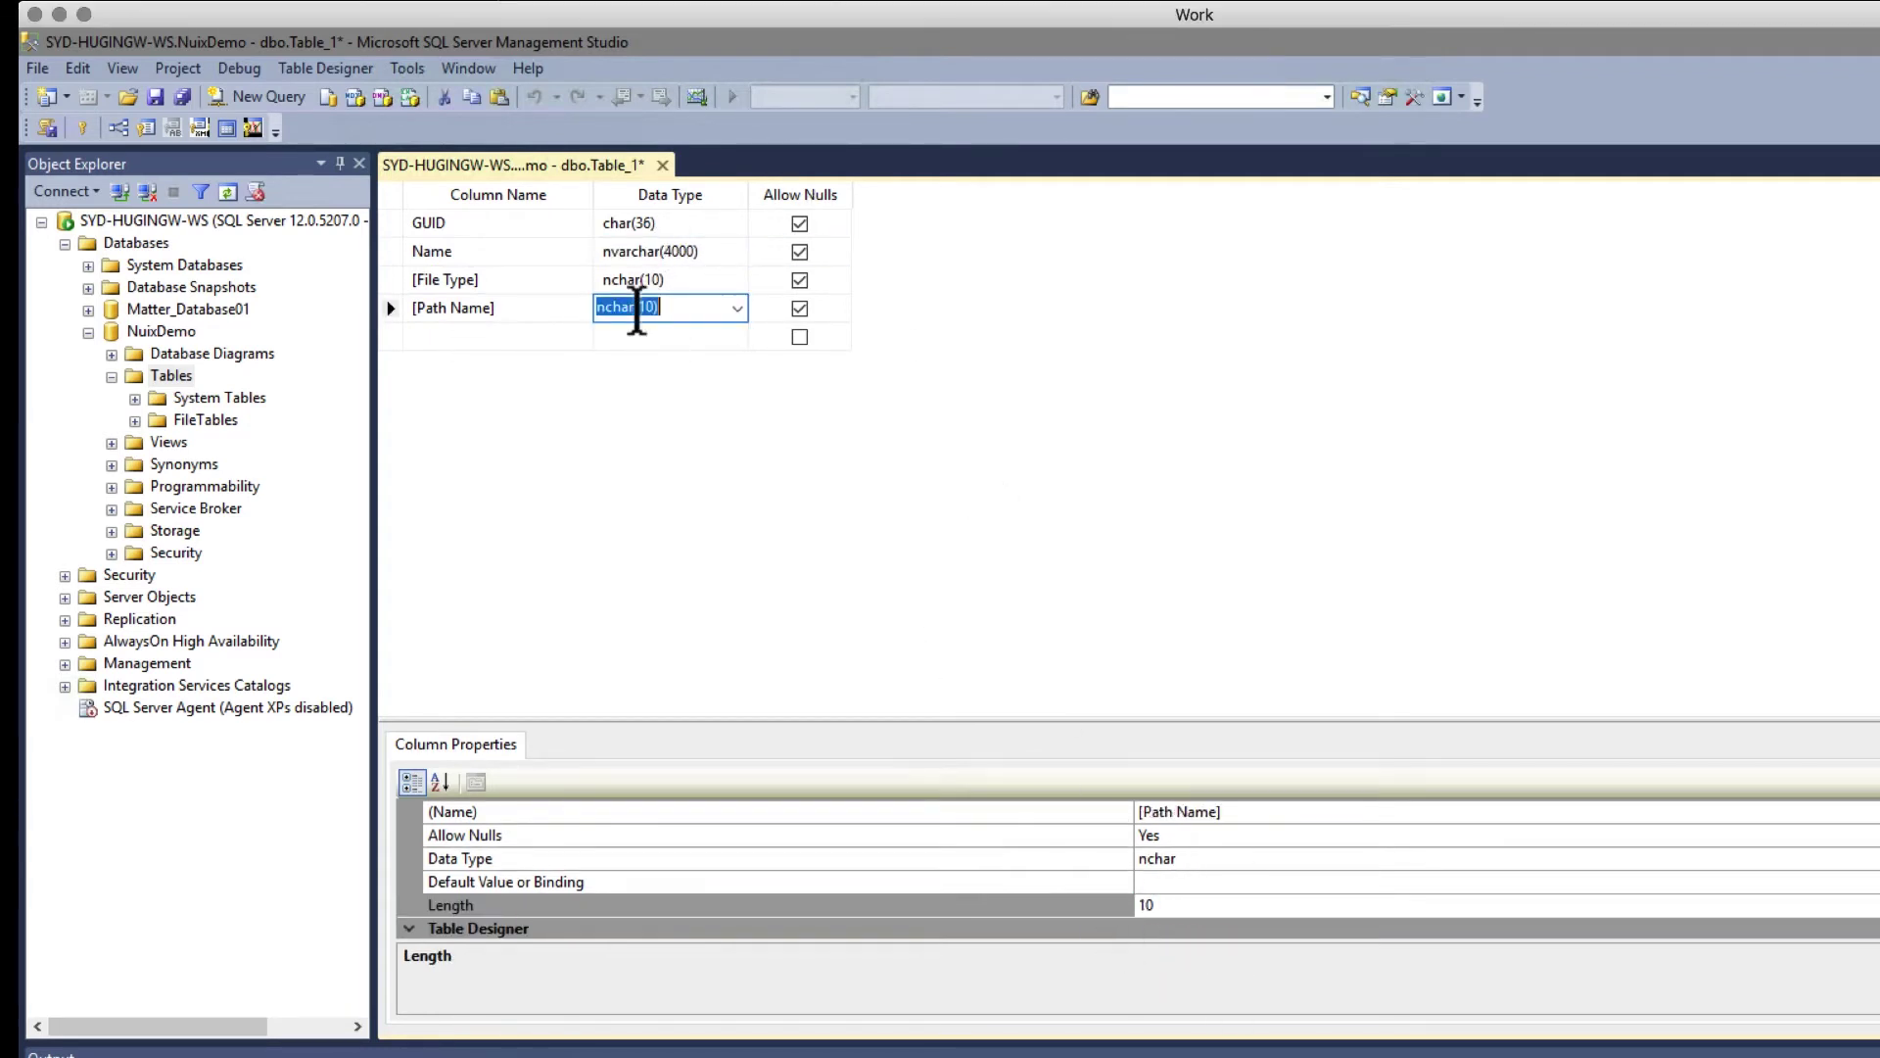
pyautogui.click(1169, 905)
pyautogui.write('000')
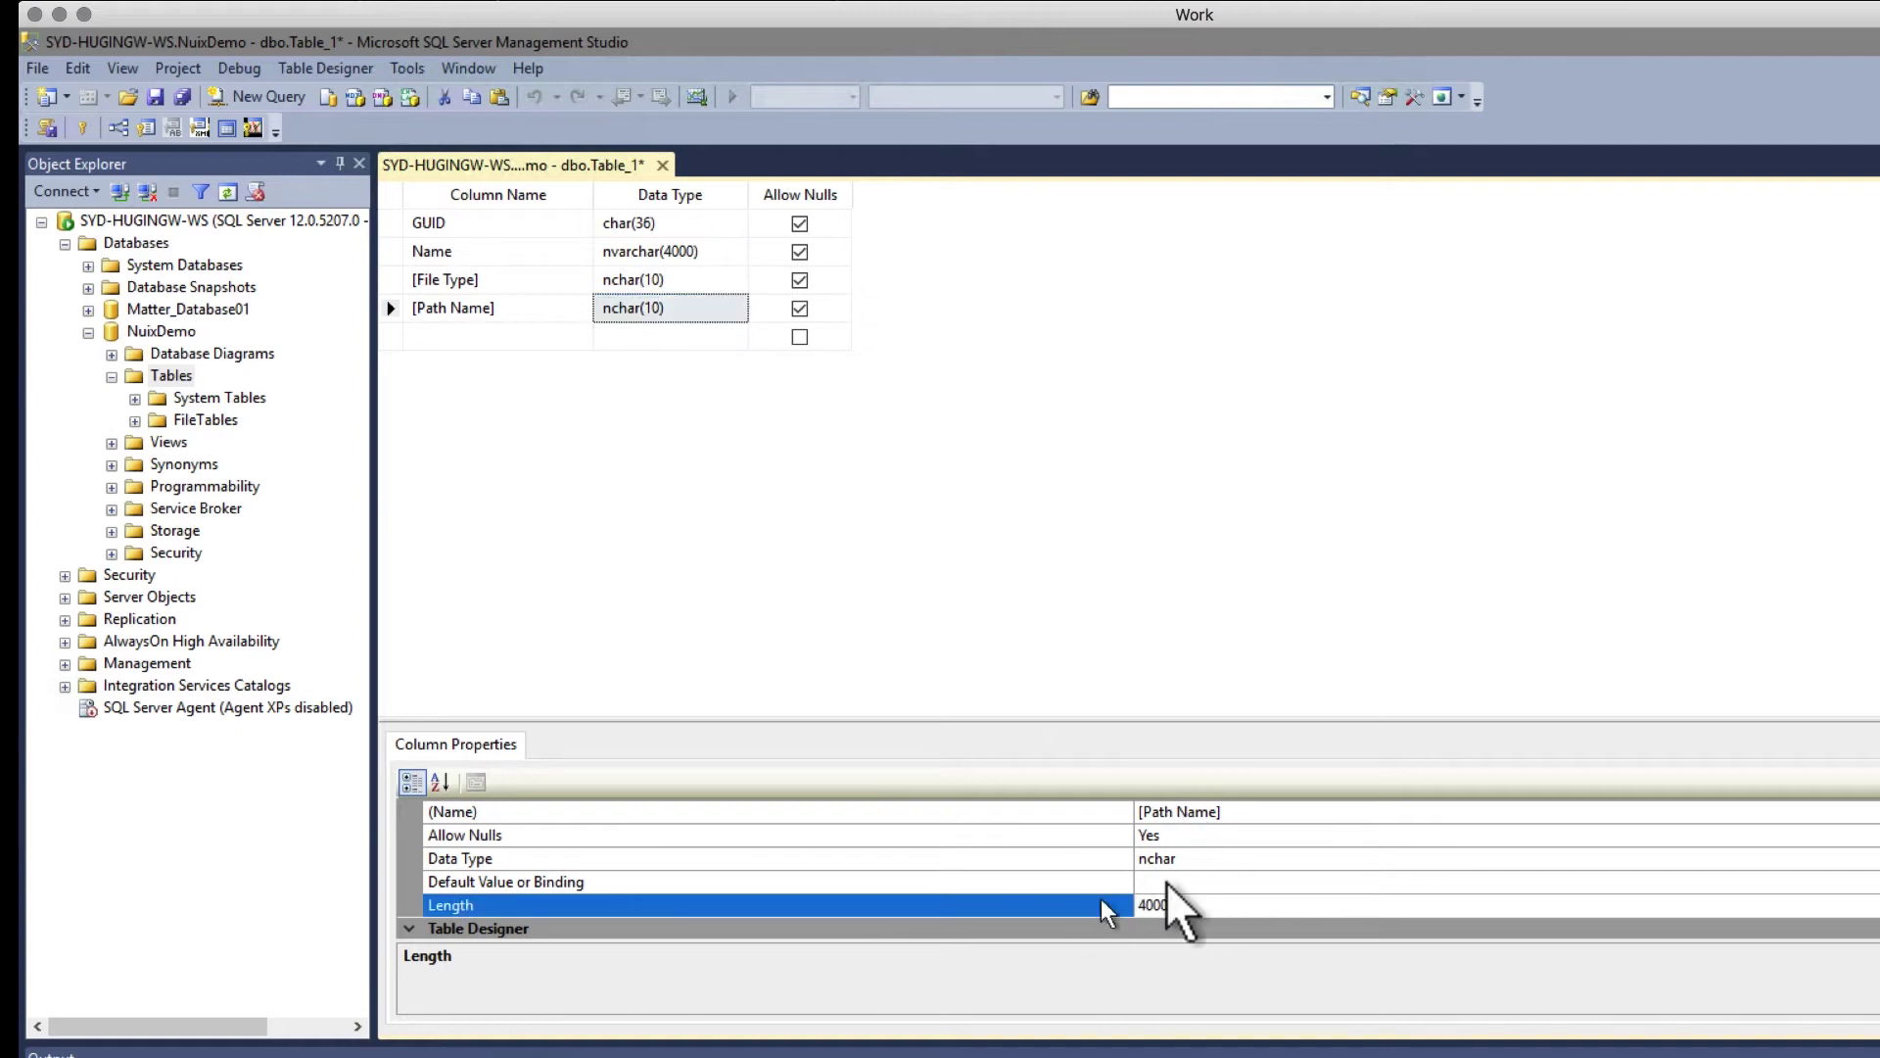
pyautogui.click(1210, 858)
pyautogui.moveTo(1215, 858); pyautogui.dragTo(1088, 861)
pyautogui.write('nvarchar')
pyautogui.click(958, 512)
pyautogui.press('Up')
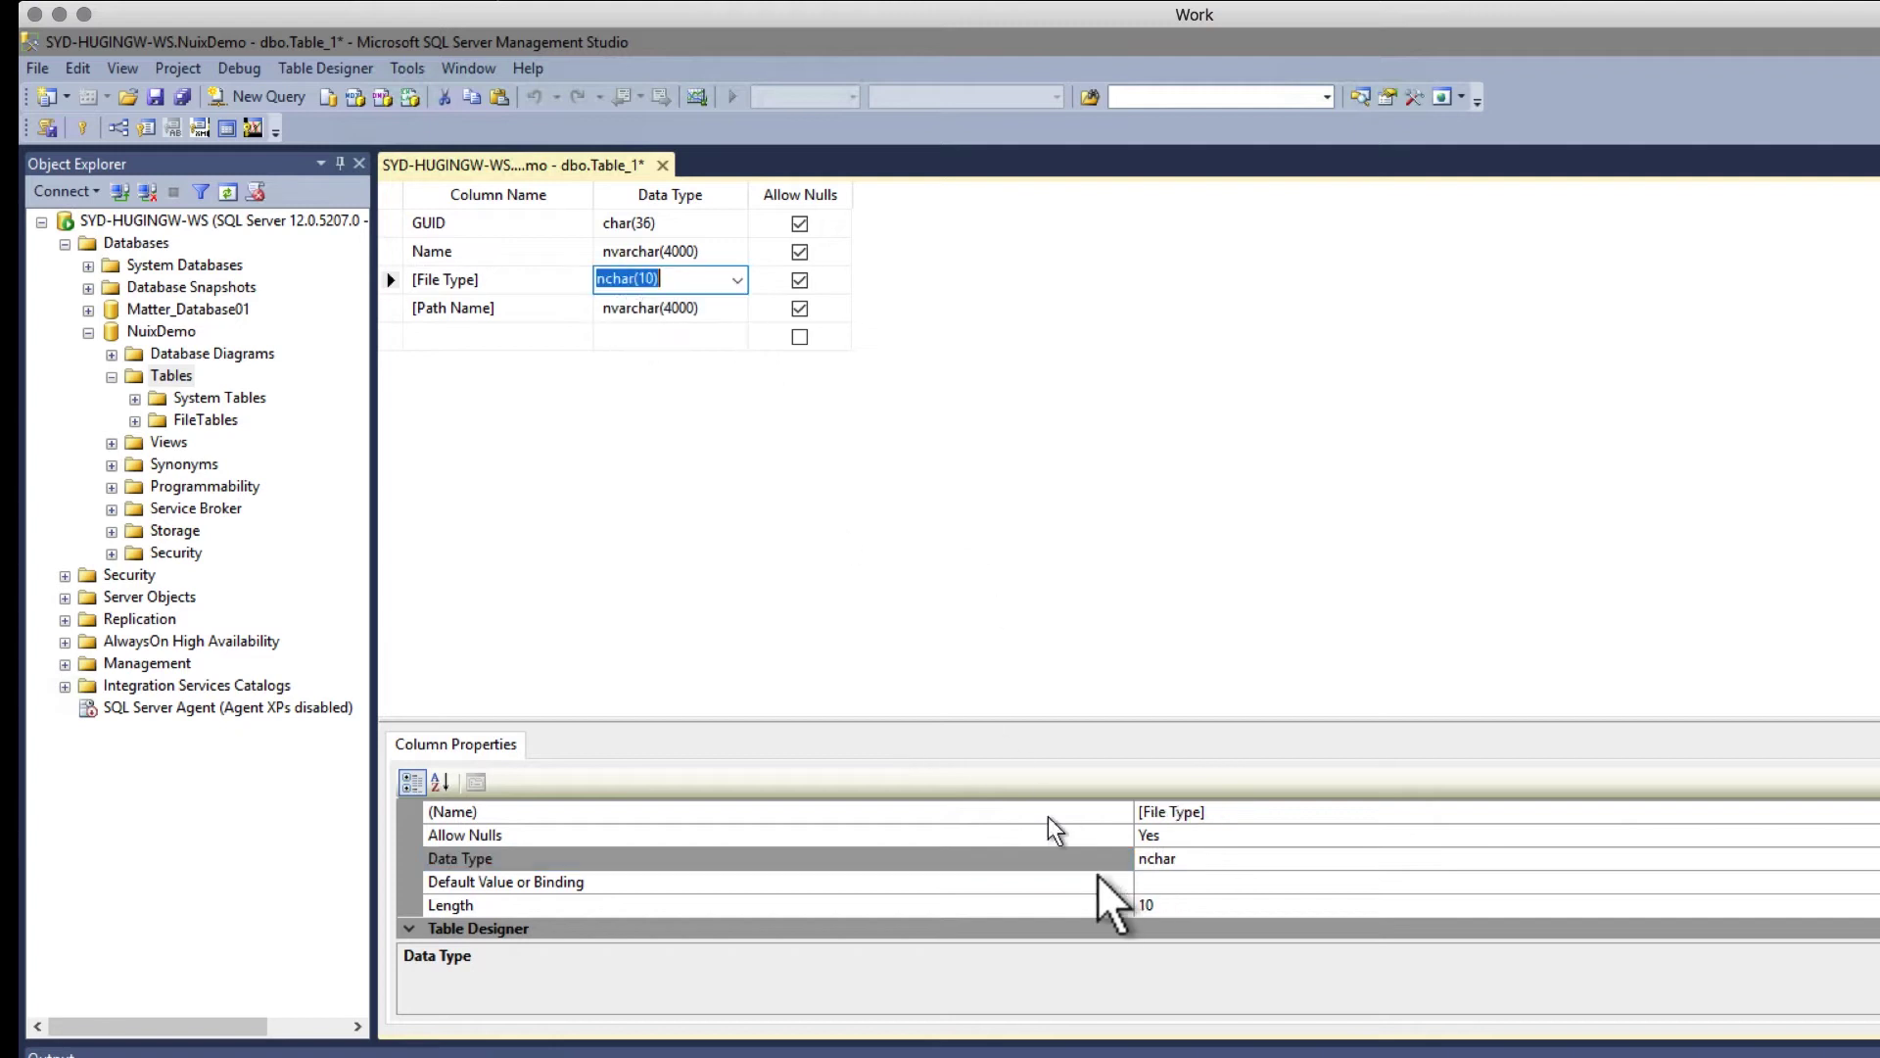
pyautogui.click(1090, 905)
pyautogui.press('BackSpace')
pyautogui.write('255')
pyautogui.press('Return')
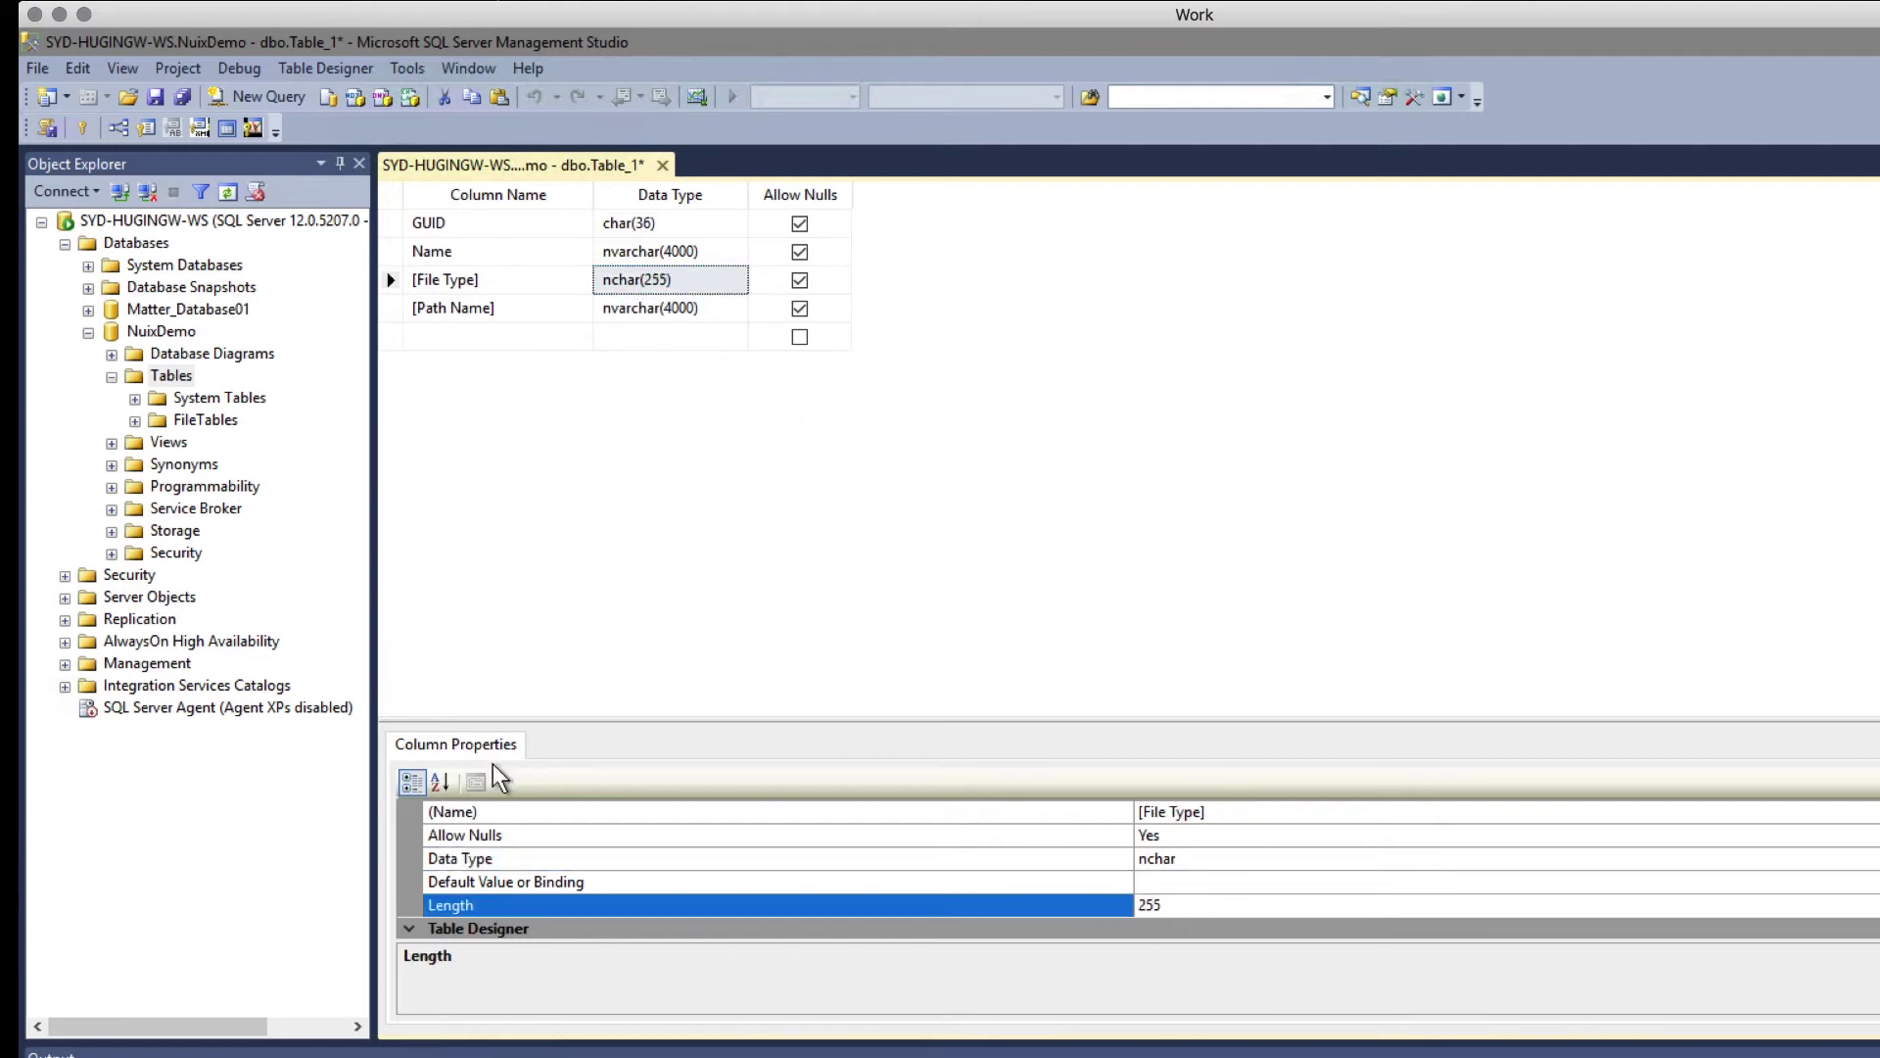
# - Save the new table, naming it Default_GUID
pyautogui.rightClick(605, 168)
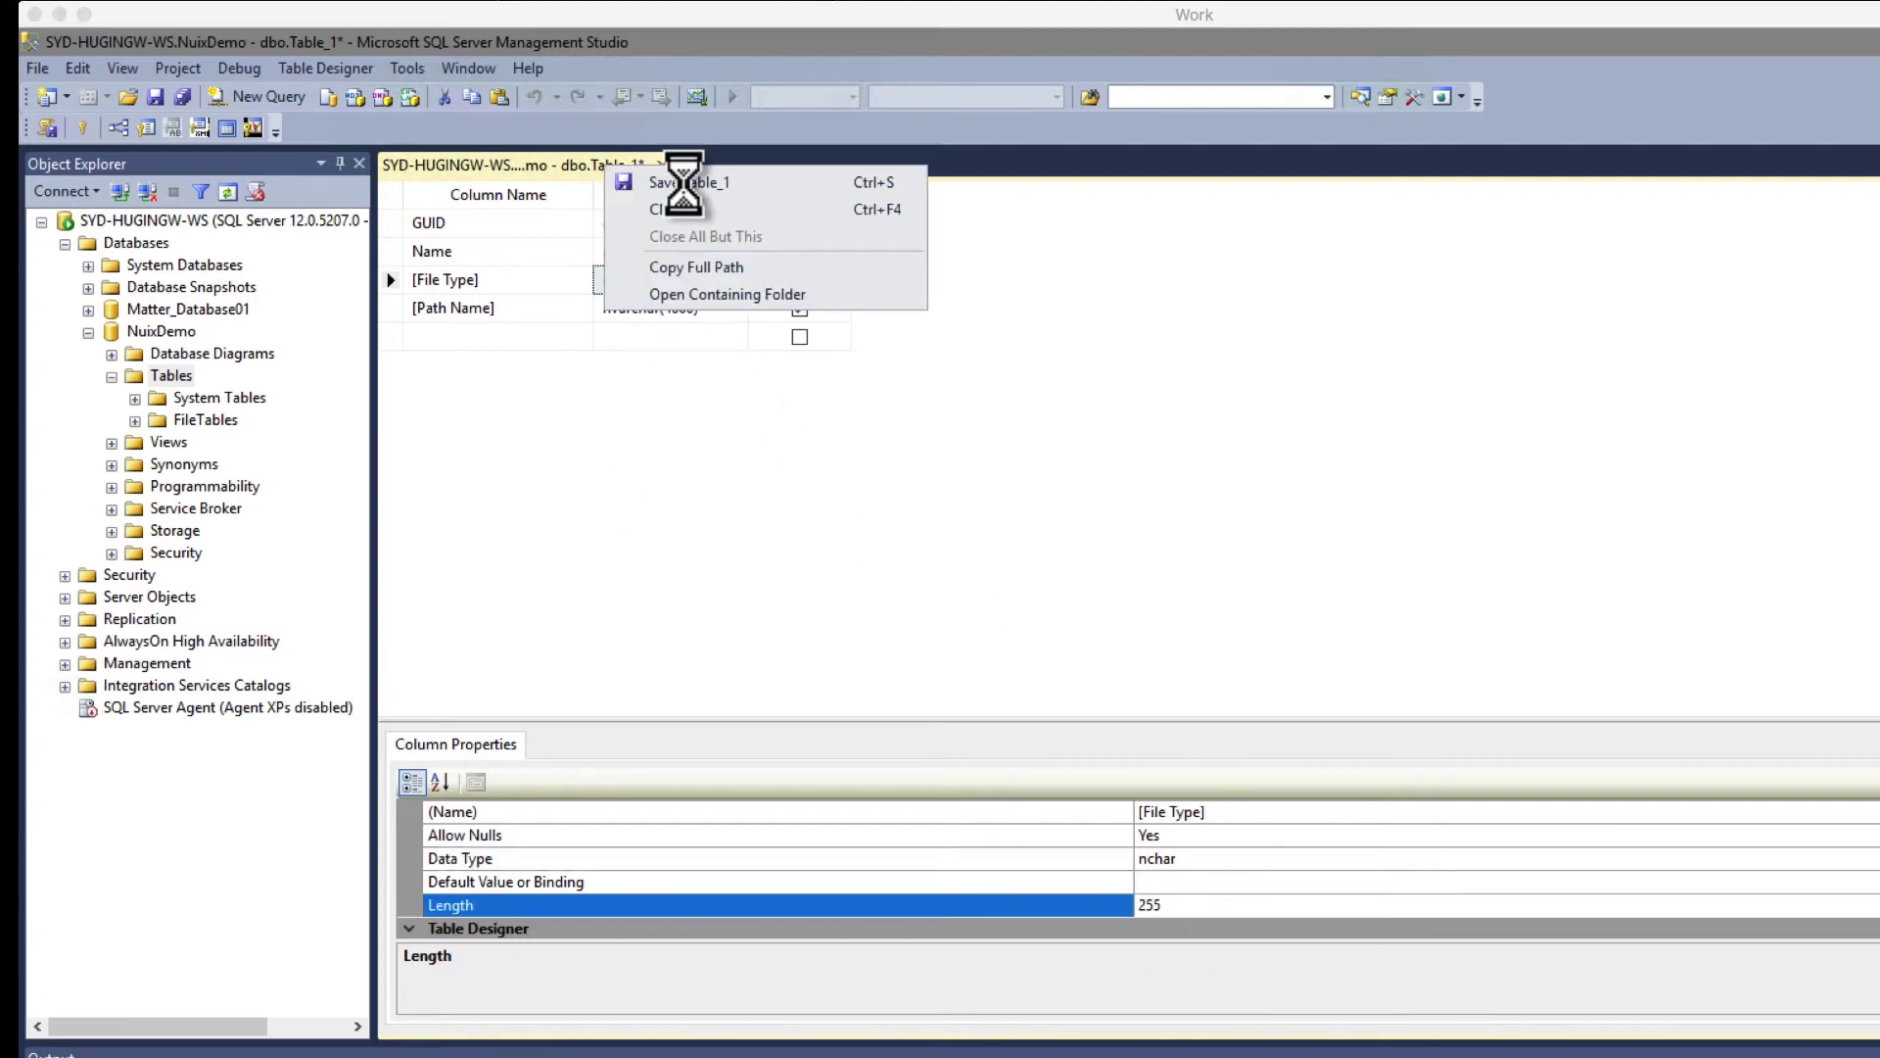
pyautogui.click(685, 178)
pyautogui.write('Default')
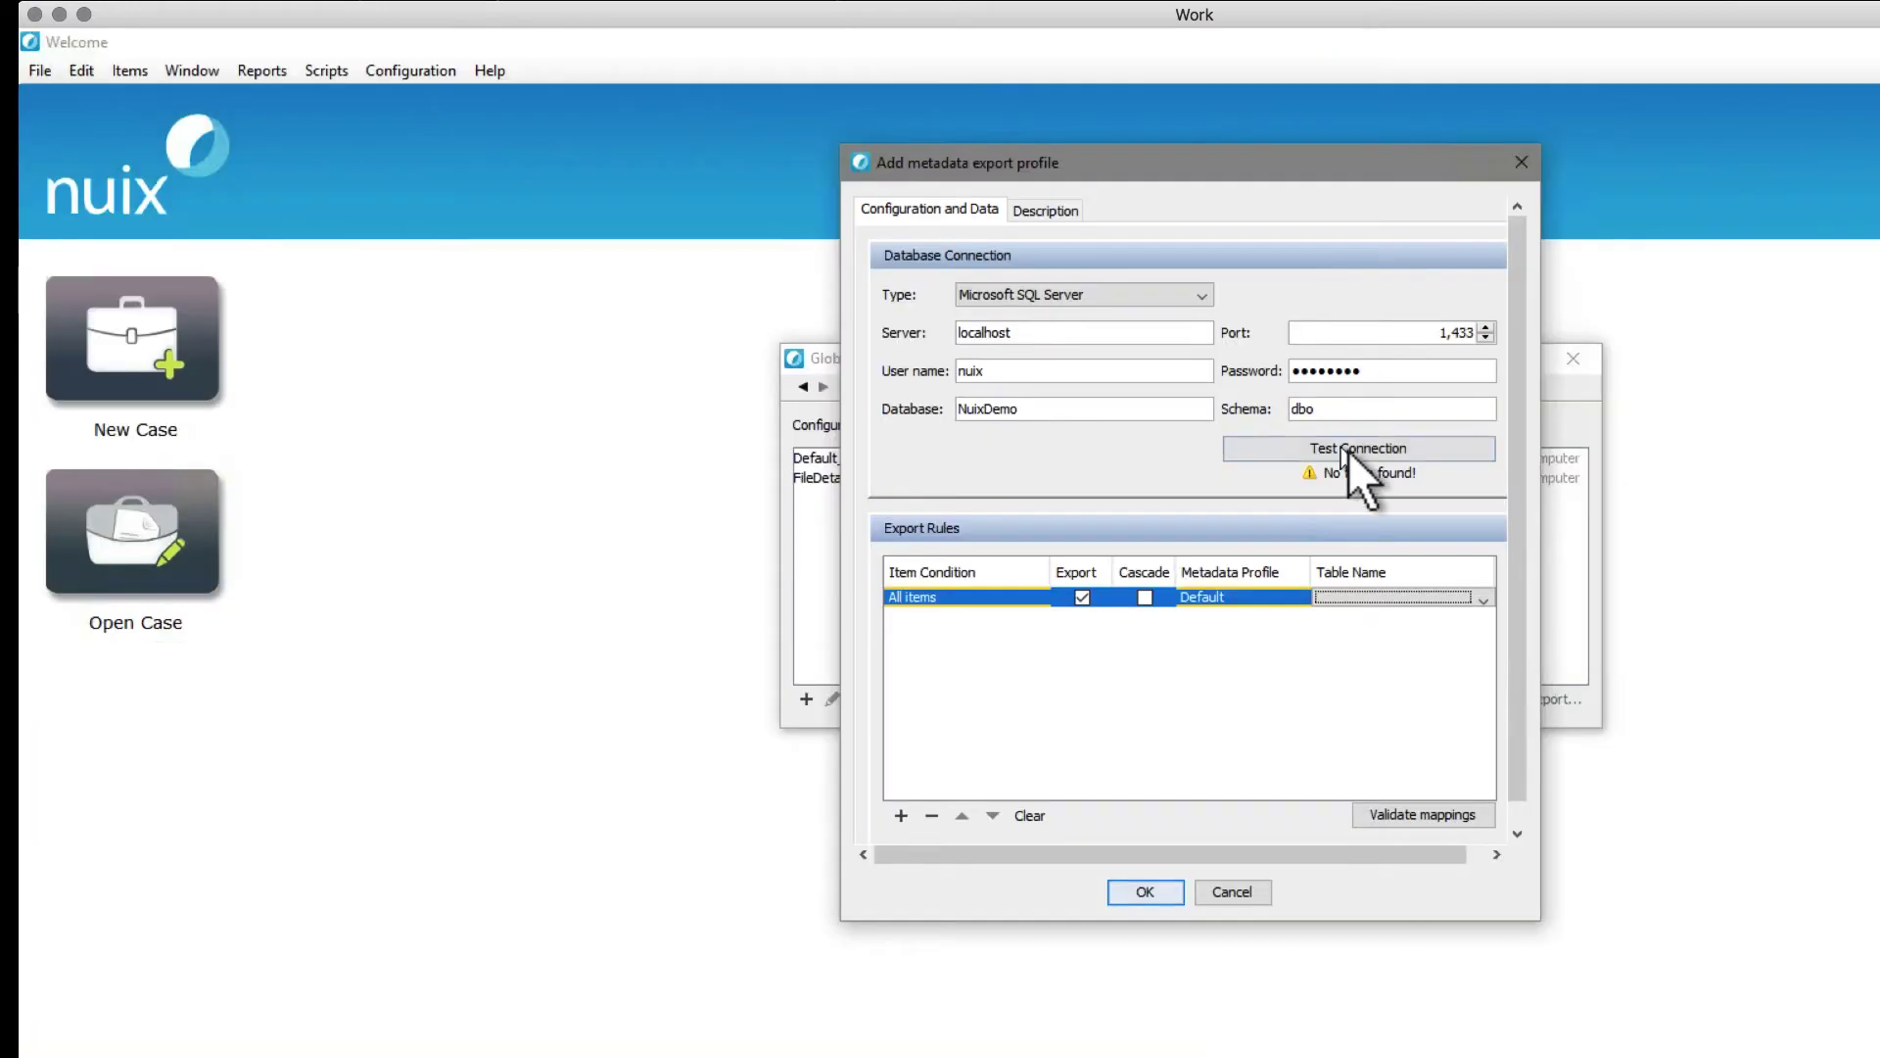
# - Retest the connection and map the All items rule to the Default_GUID table and profile
pyautogui.click(1459, 449)
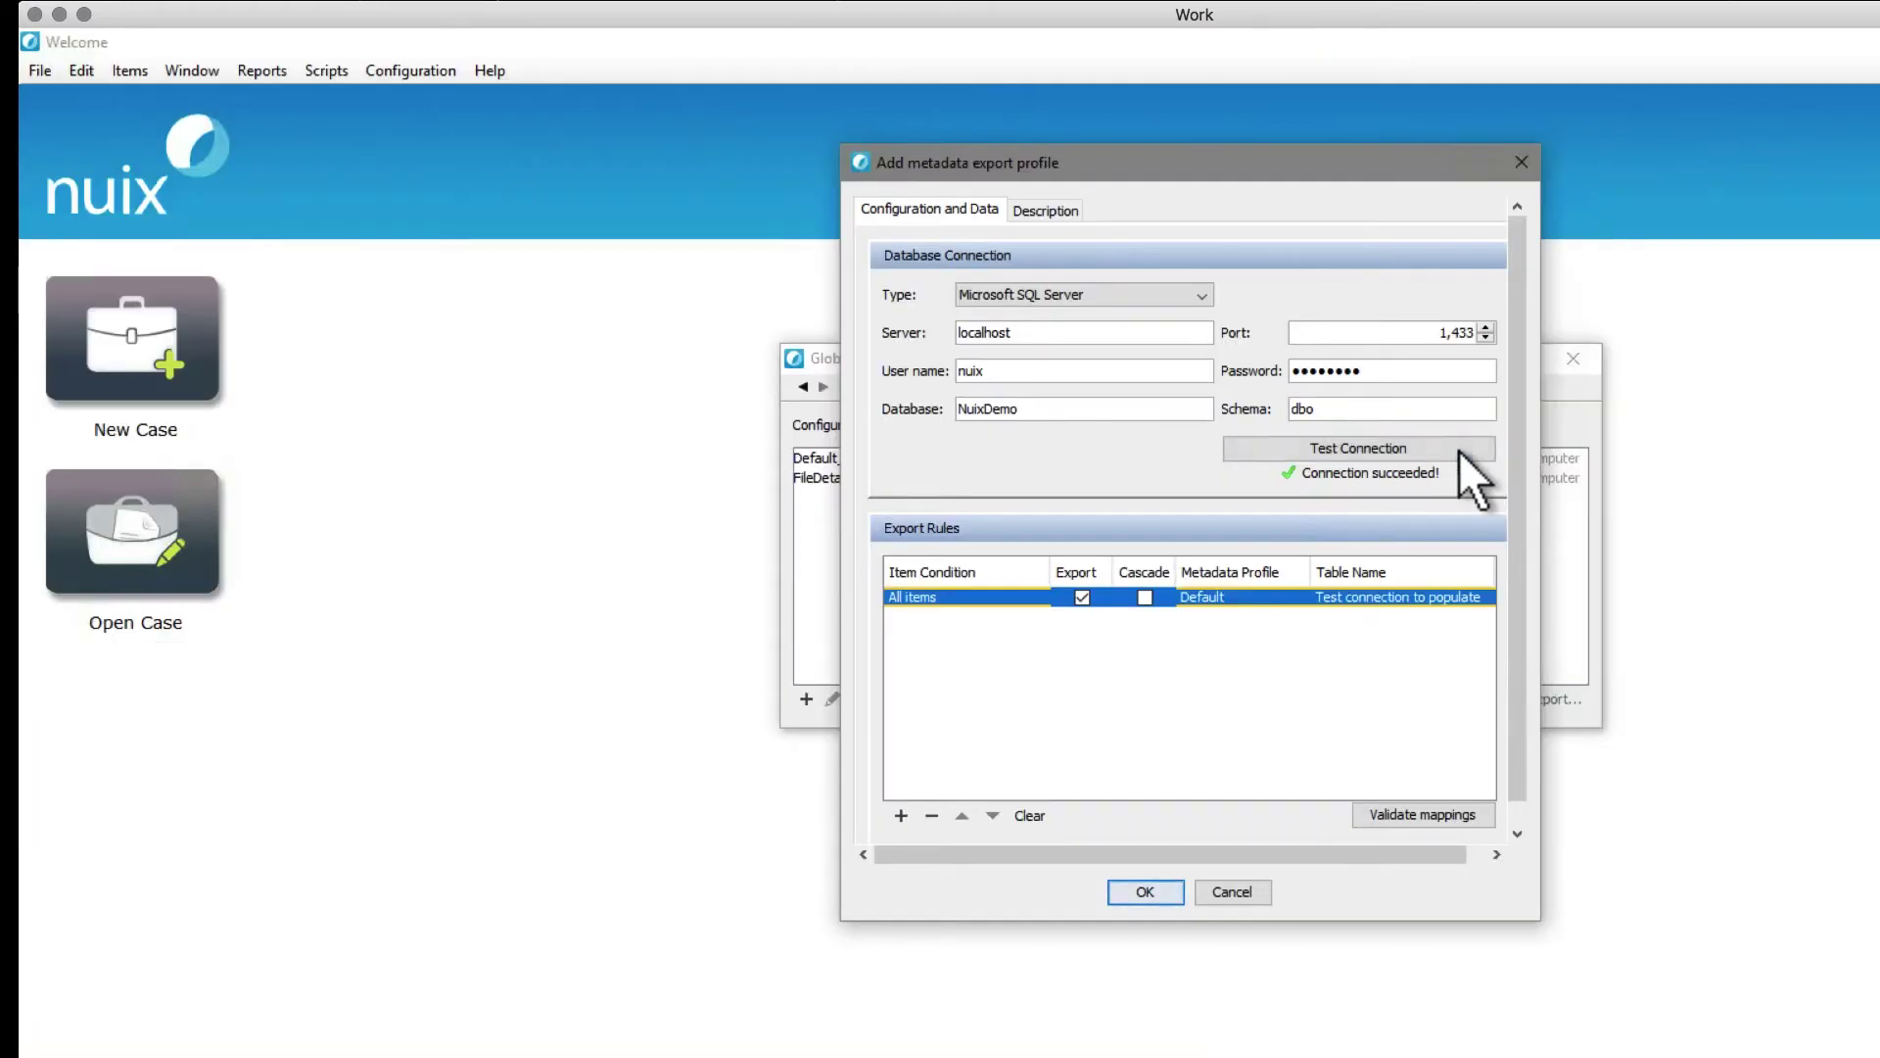
pyautogui.click(1420, 596)
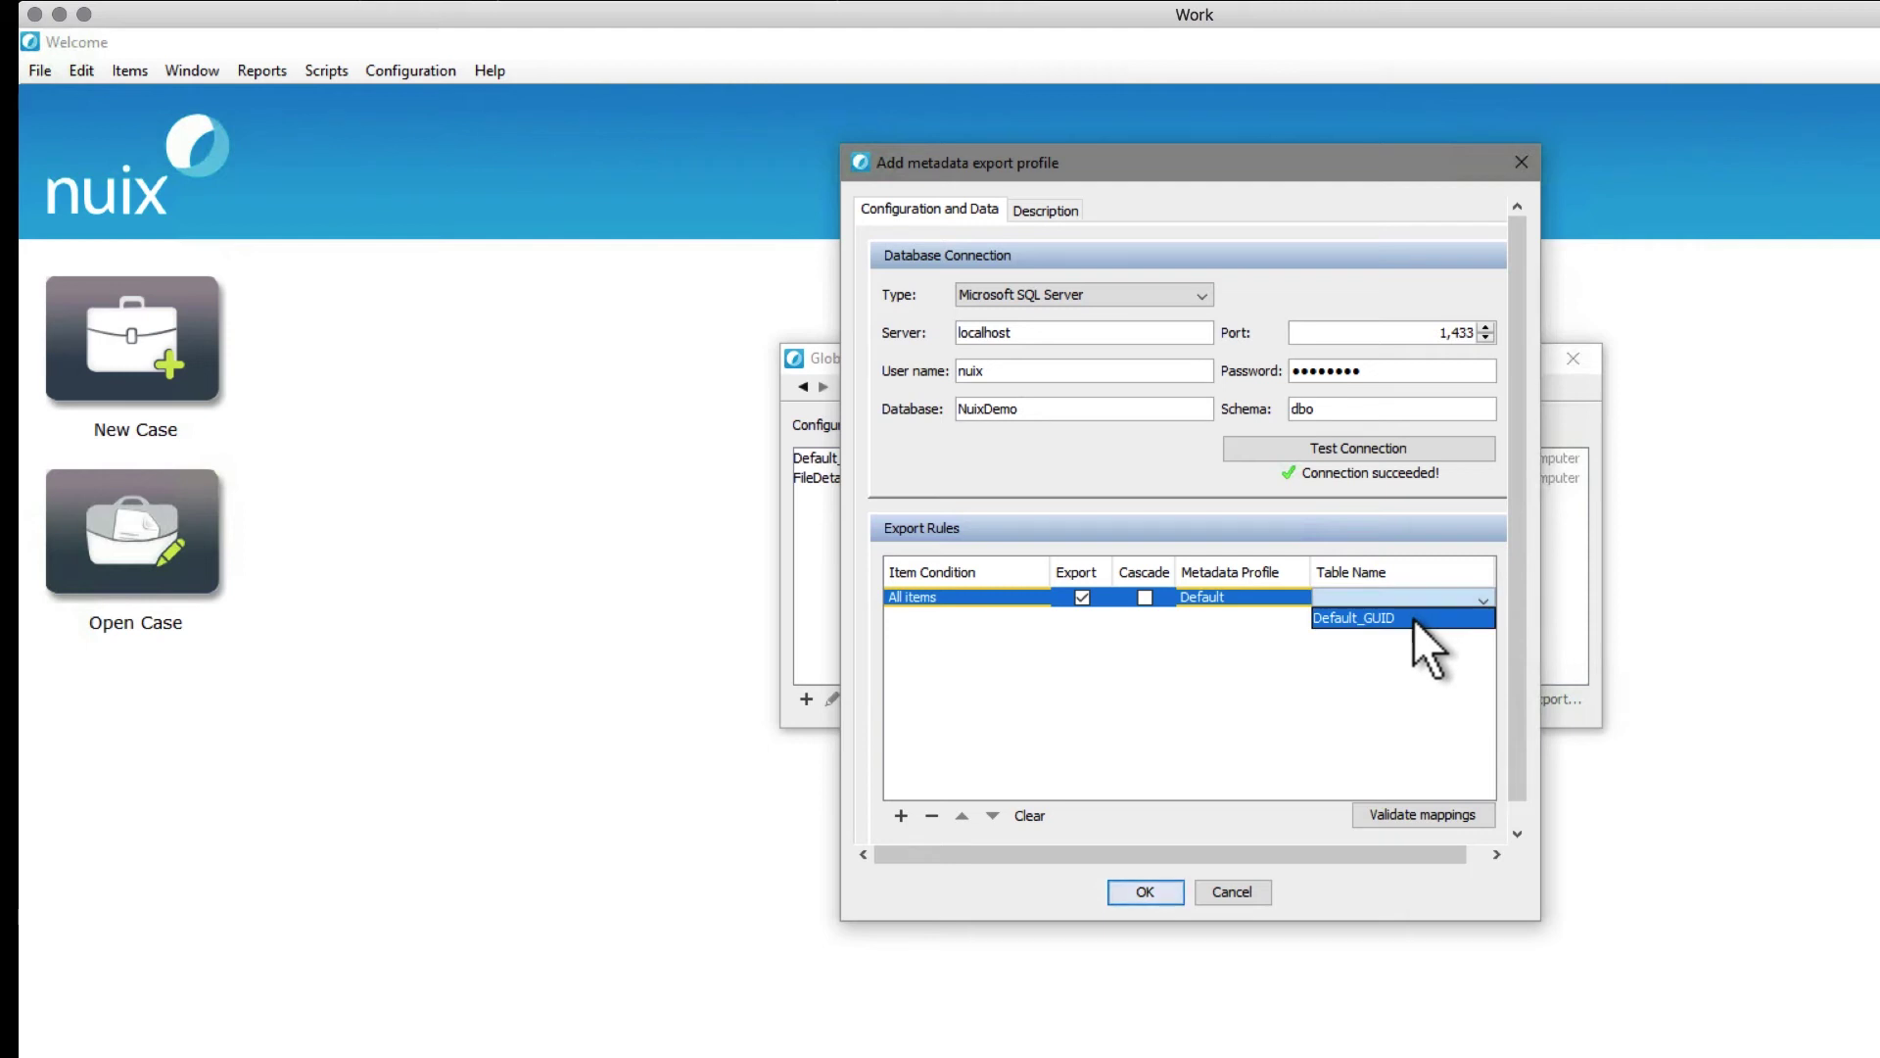
pyautogui.click(1413, 619)
pyautogui.click(1253, 597)
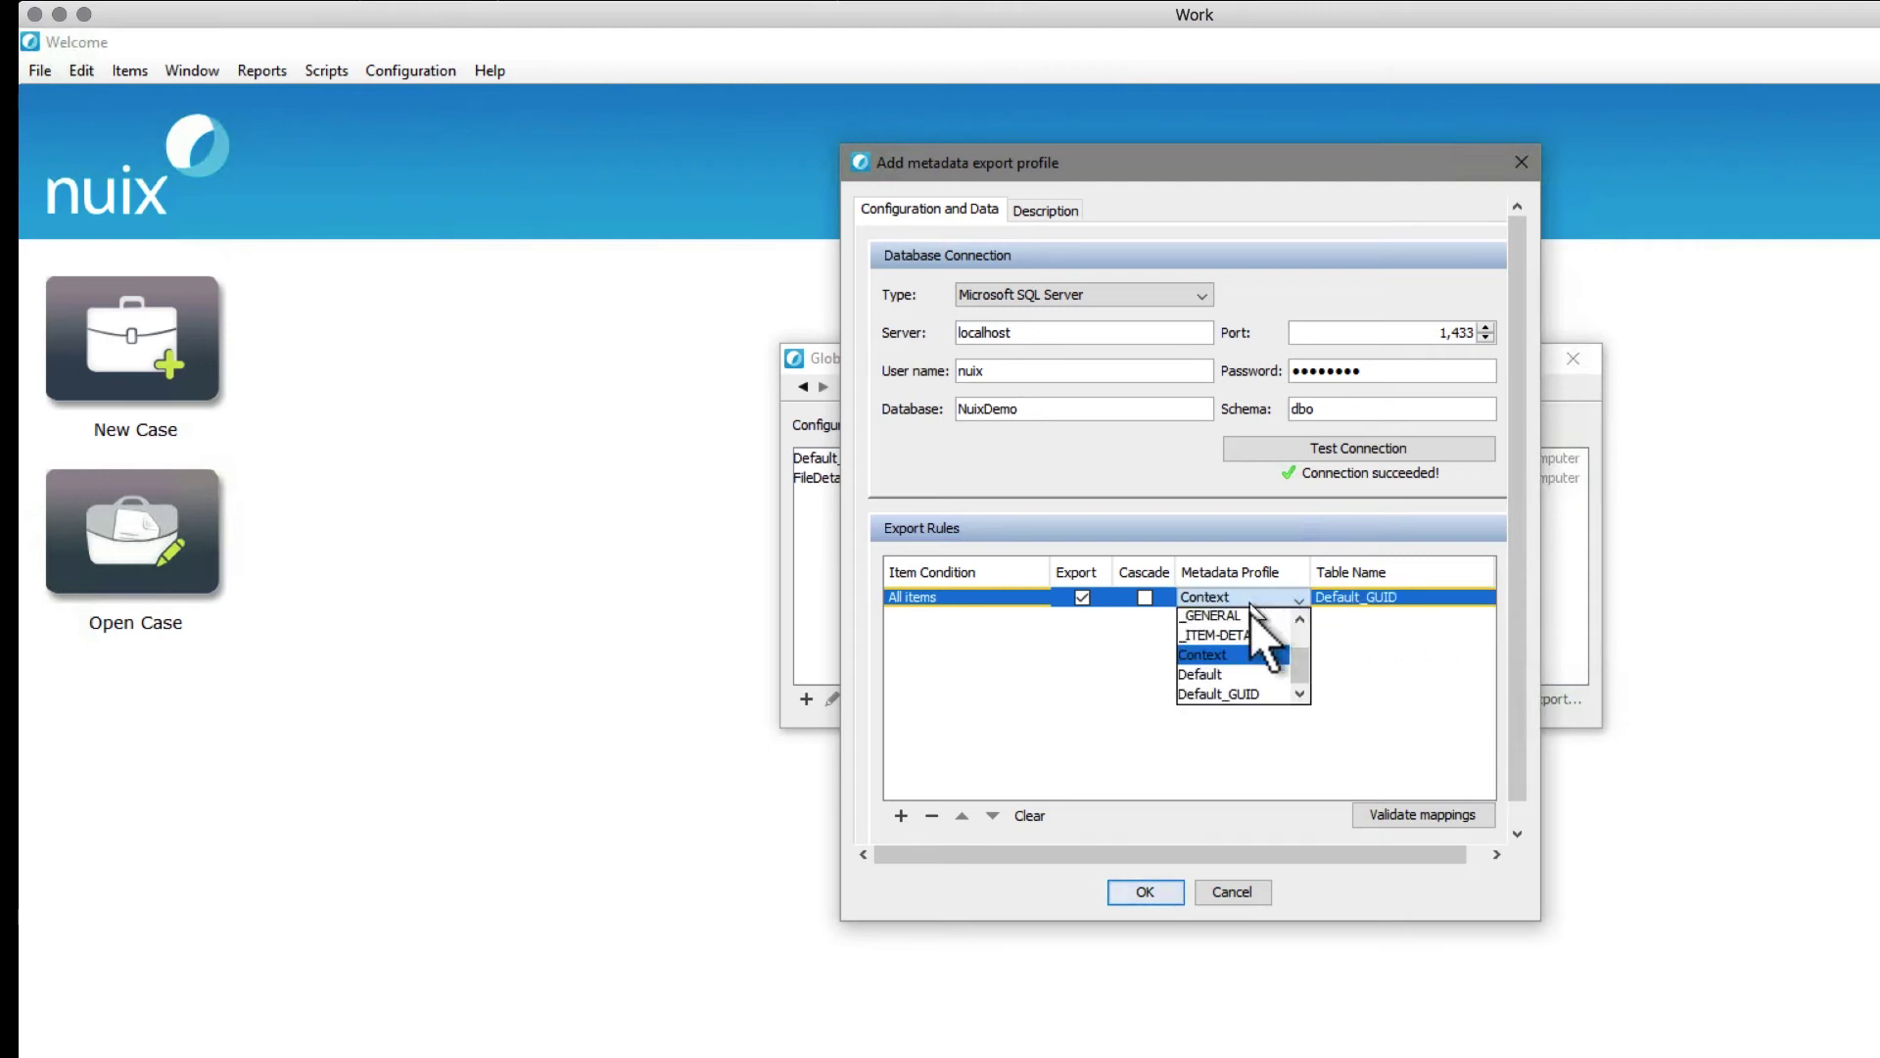
pyautogui.click(1248, 690)
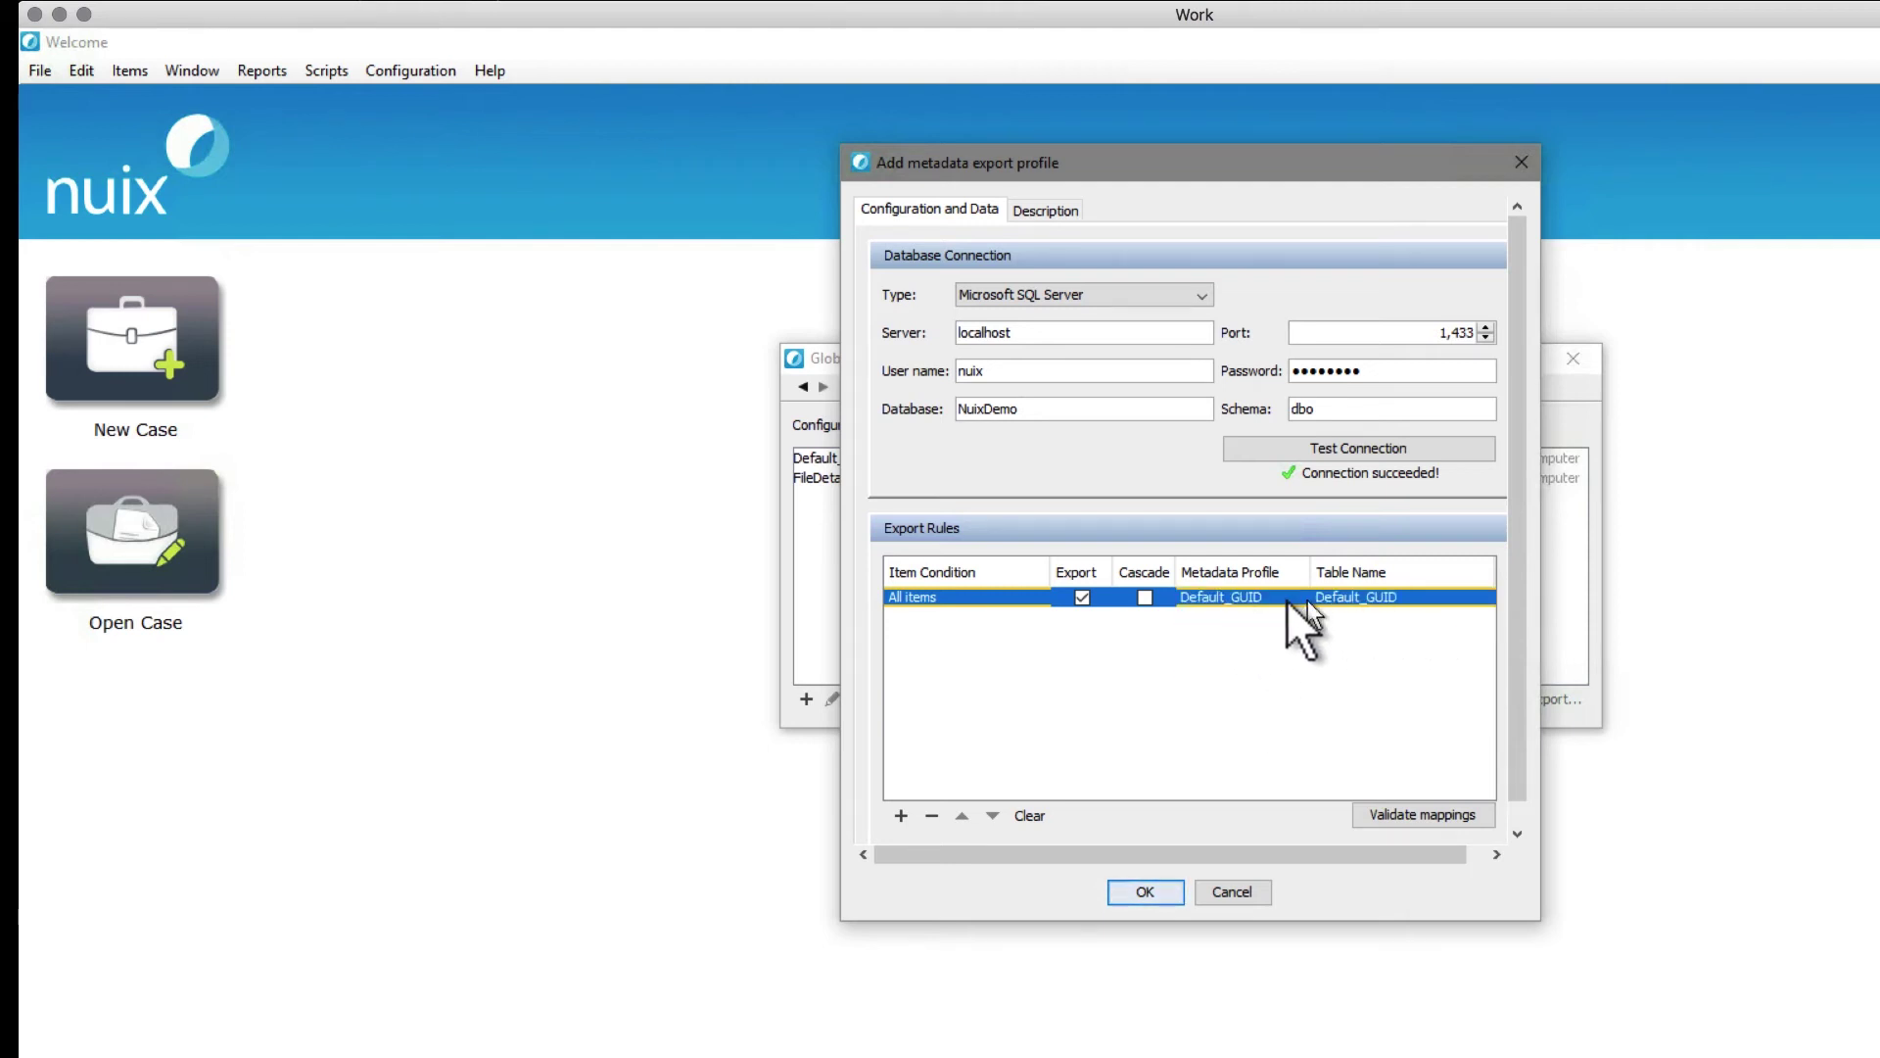
pyautogui.doubleClick(934, 597)
# - Try Microsoft Word Document MIME type and email MIME kind, then clear both values
pyautogui.click(1453, 446)
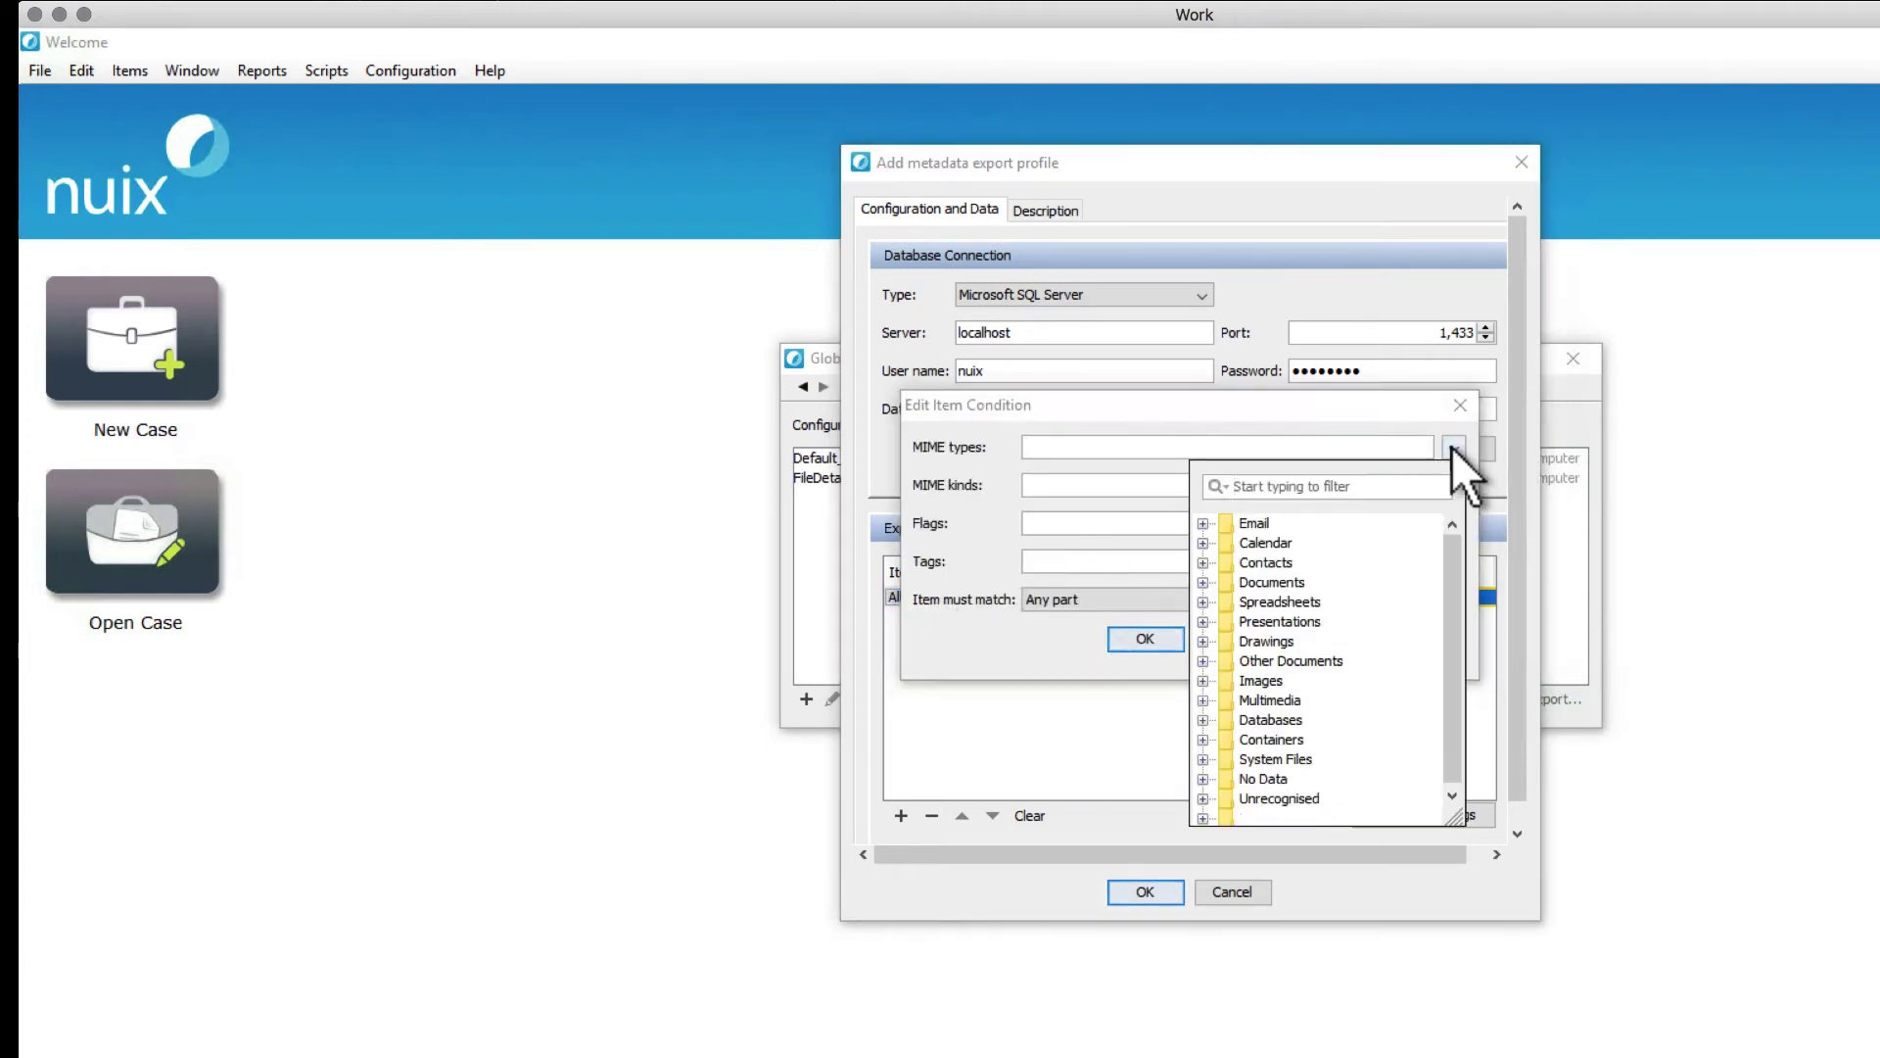
pyautogui.click(1203, 582)
pyautogui.scroll(-1, 1203, 583)
pyautogui.scroll(-8, 1216, 603)
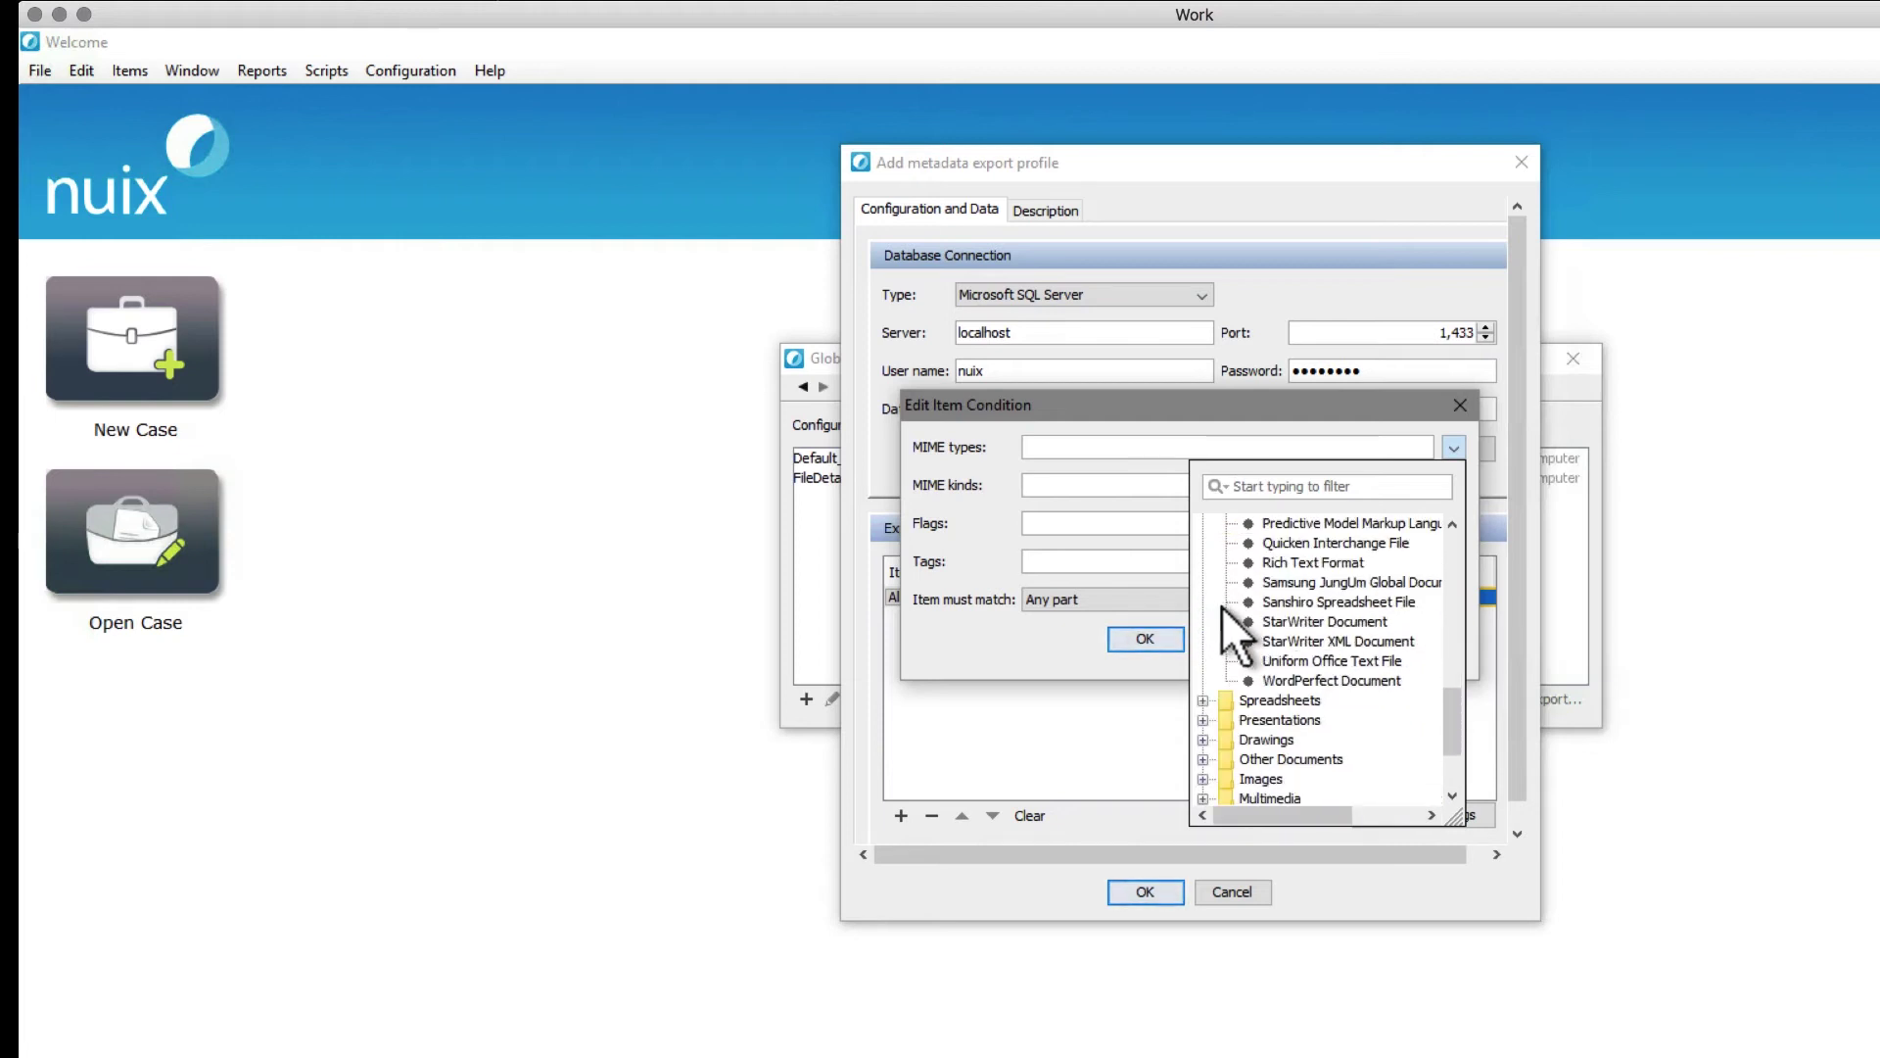
pyautogui.scroll(3, 1221, 607)
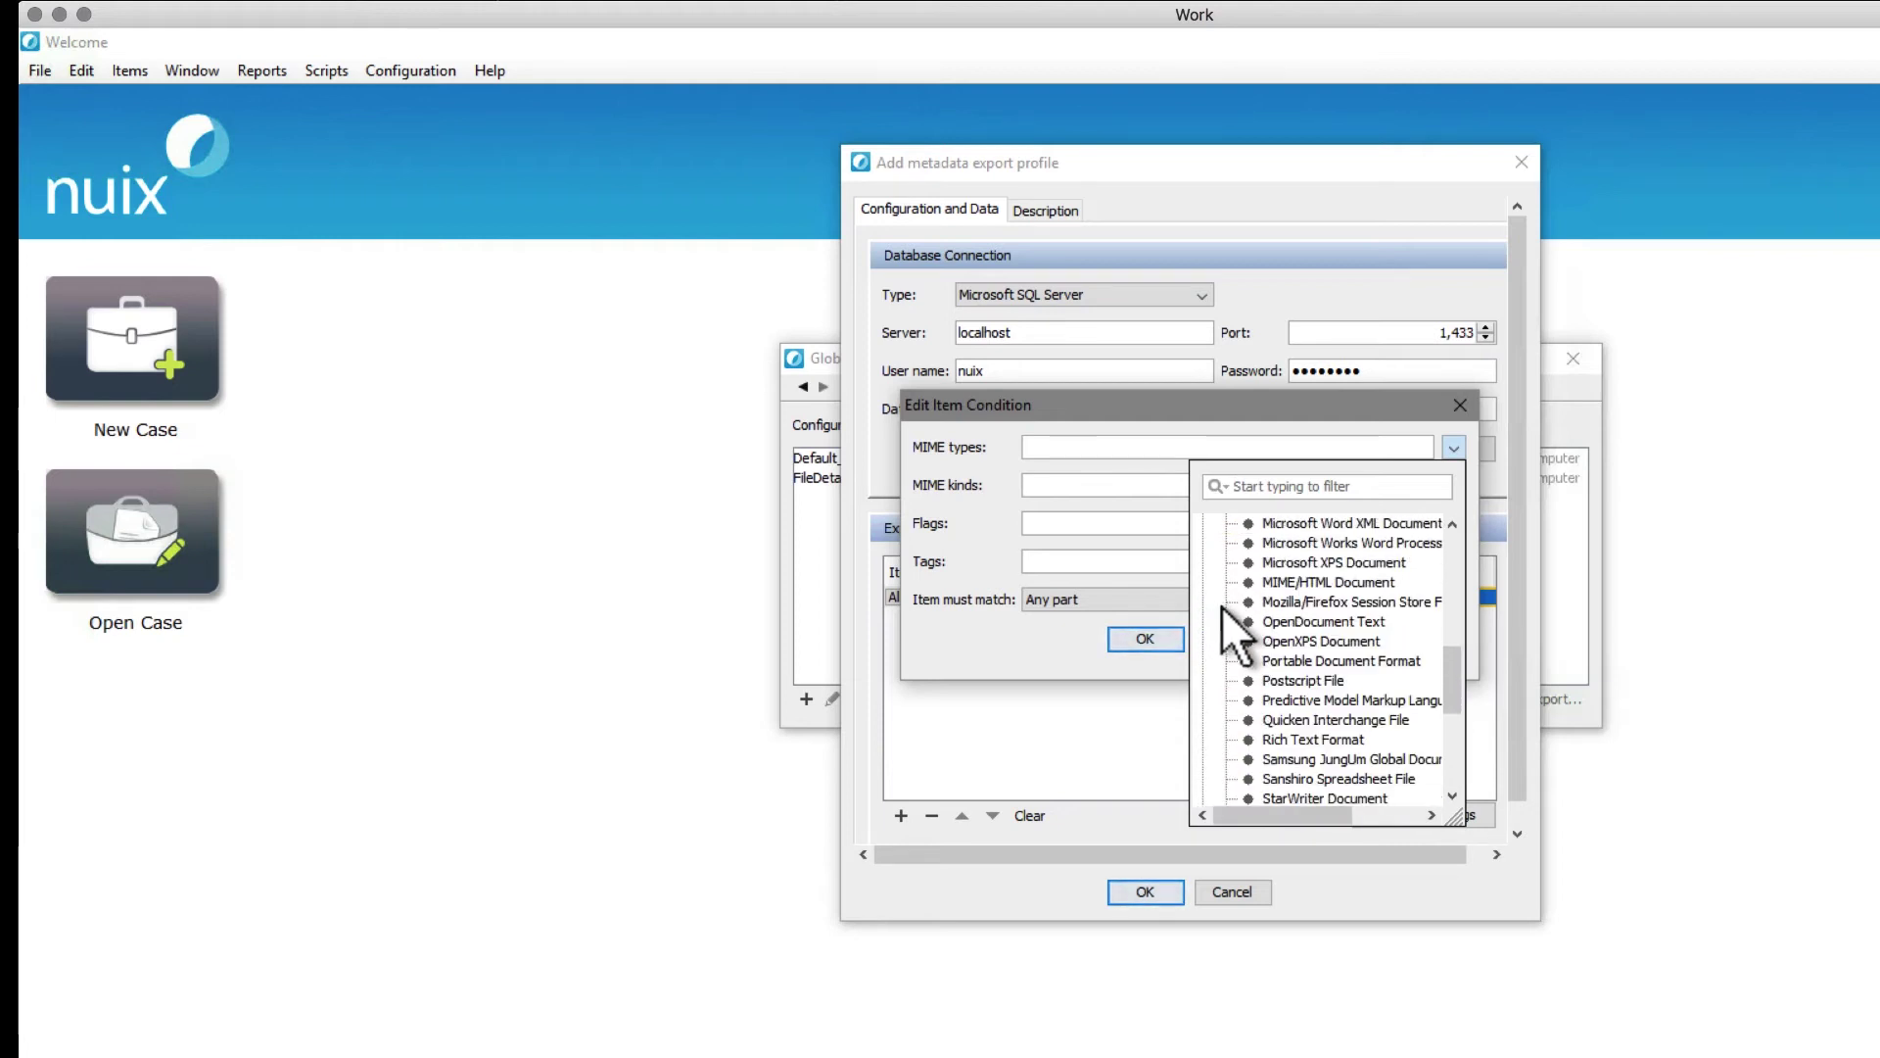
pyautogui.click(1356, 545)
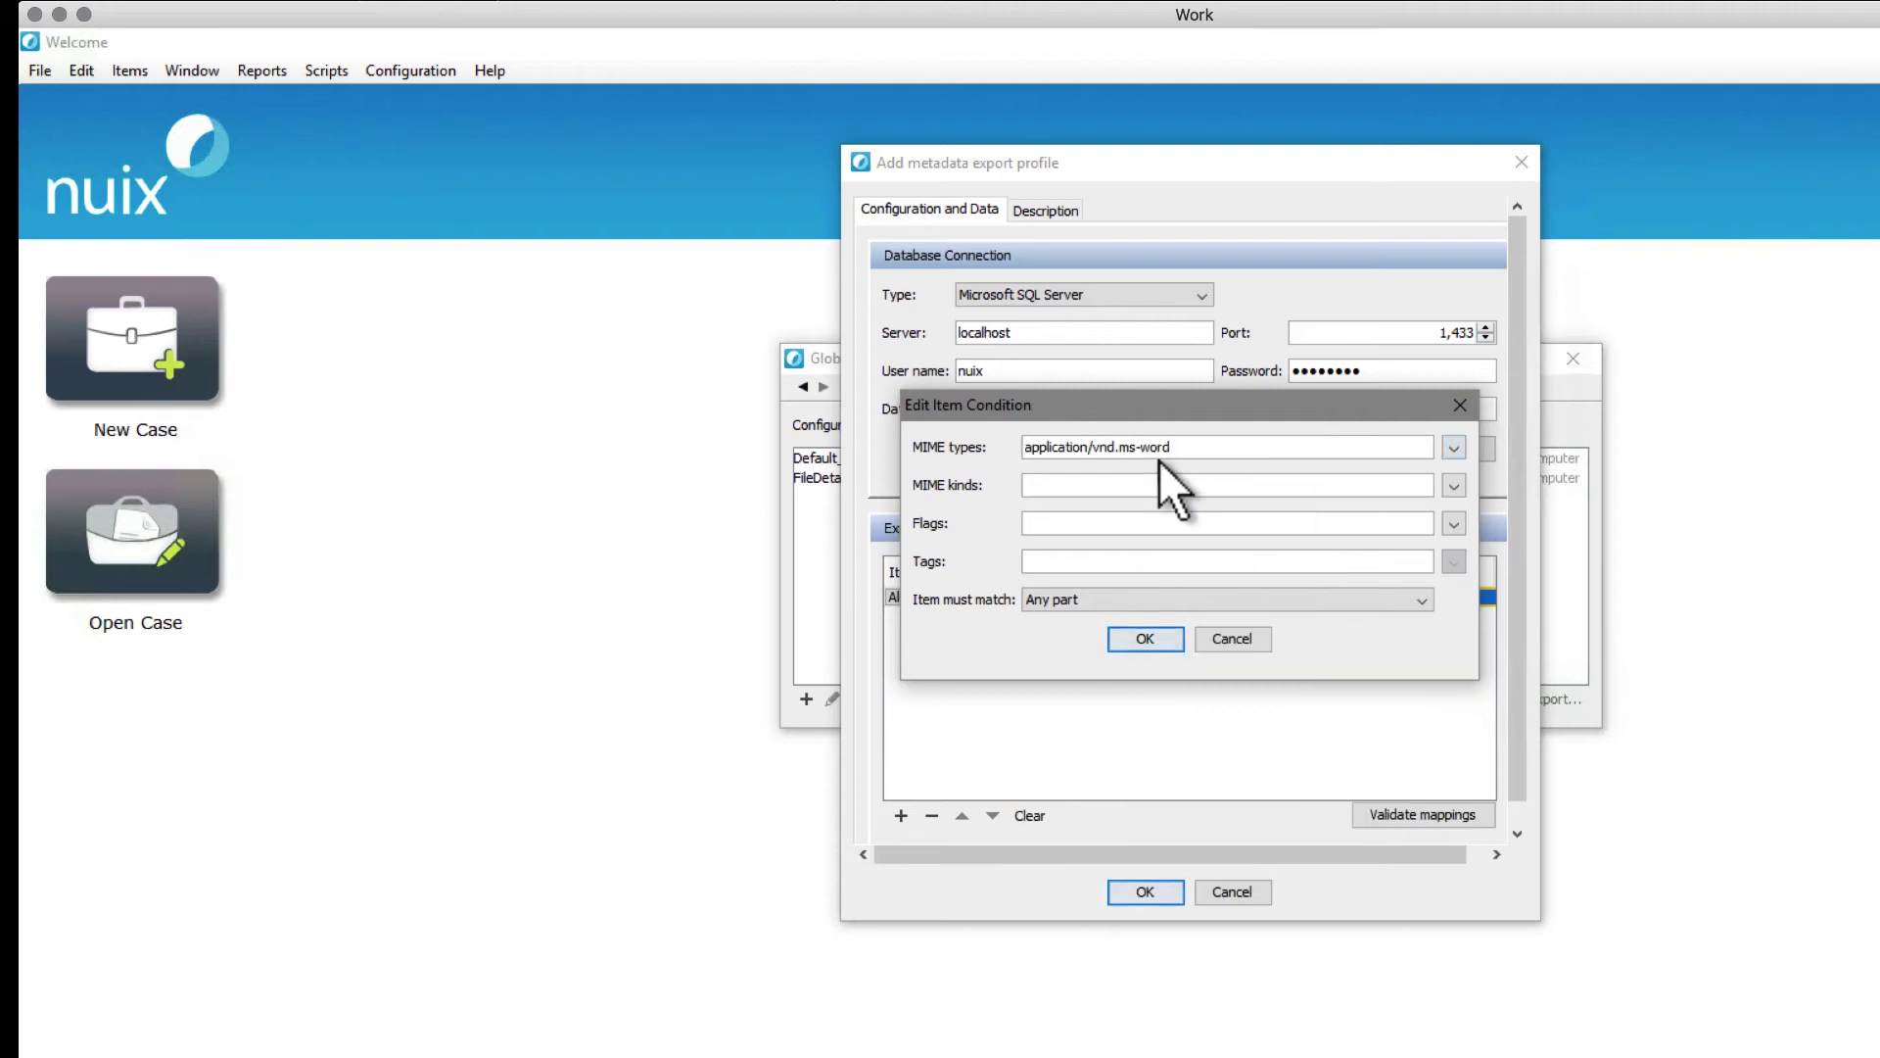
pyautogui.moveTo(1137, 446); pyautogui.dragTo(1024, 466)
pyautogui.press('BackSpace')
pyautogui.click(1453, 486)
pyautogui.click(1258, 554)
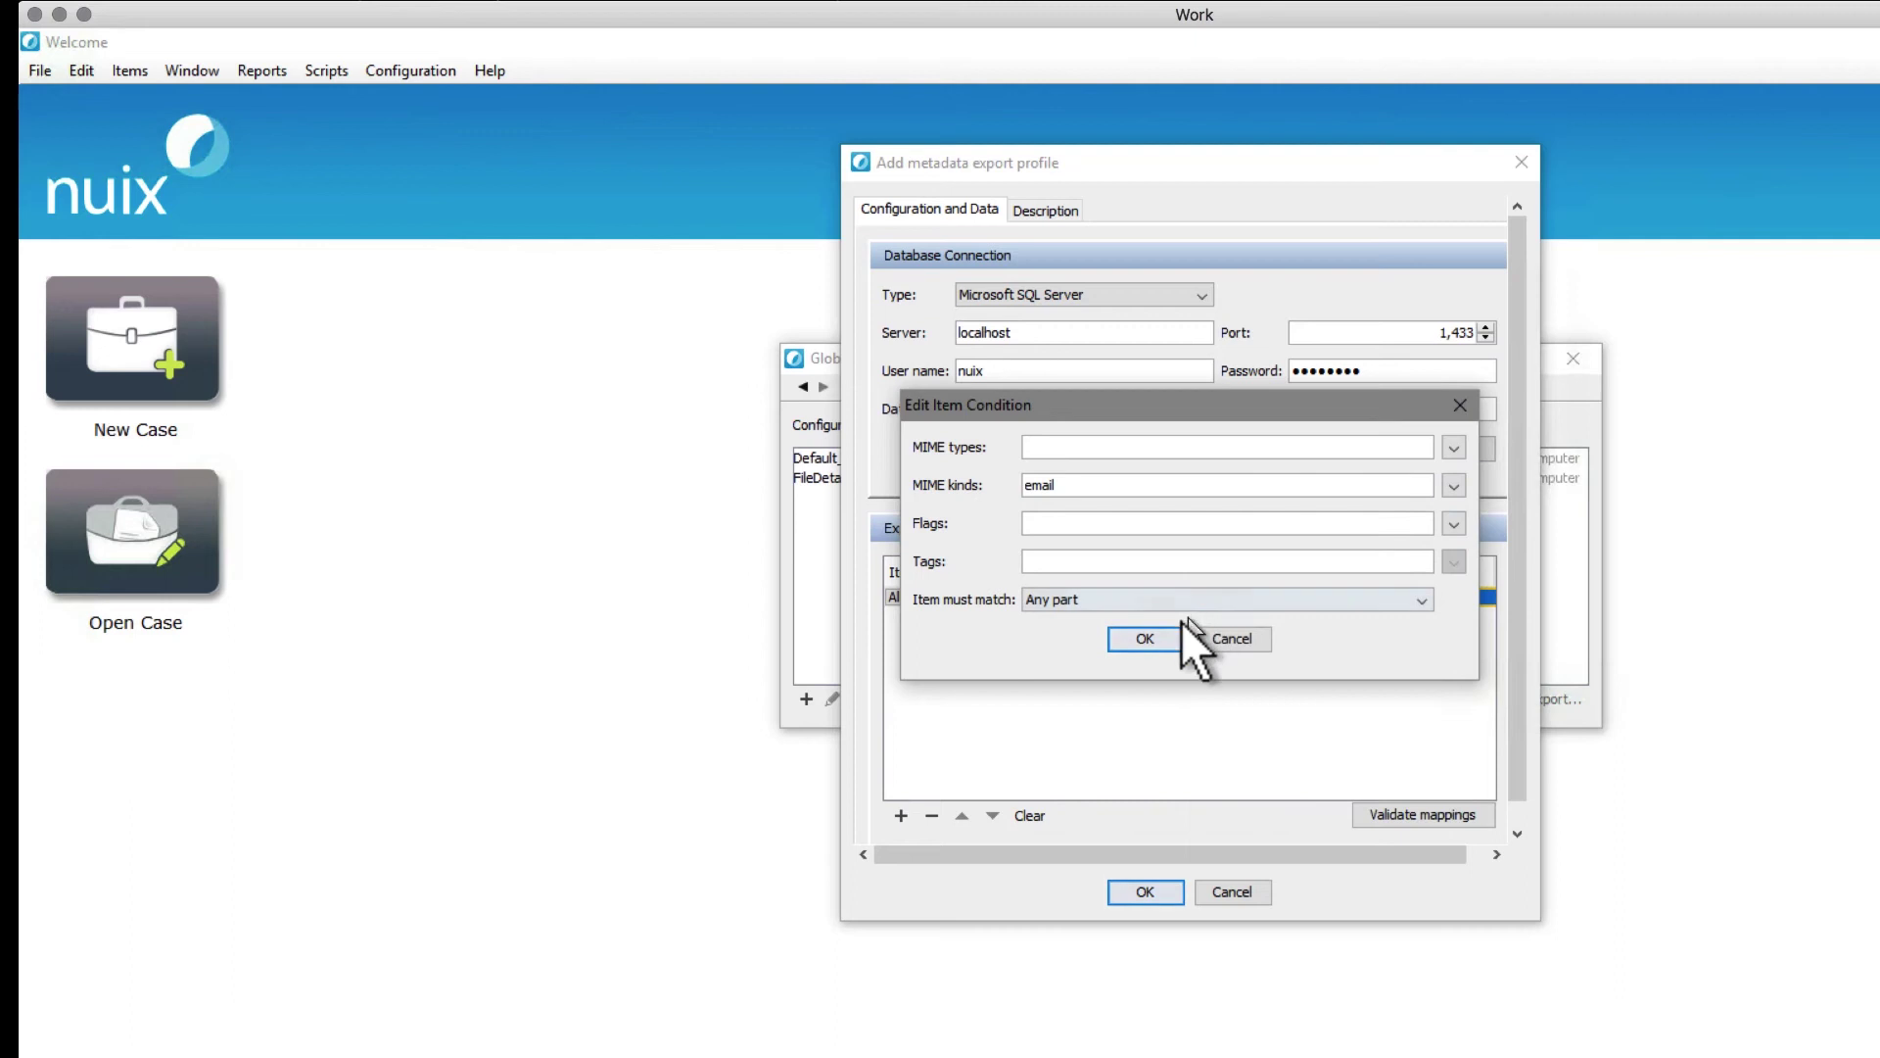
pyautogui.doubleClick(1040, 485)
pyautogui.press('BackSpace')
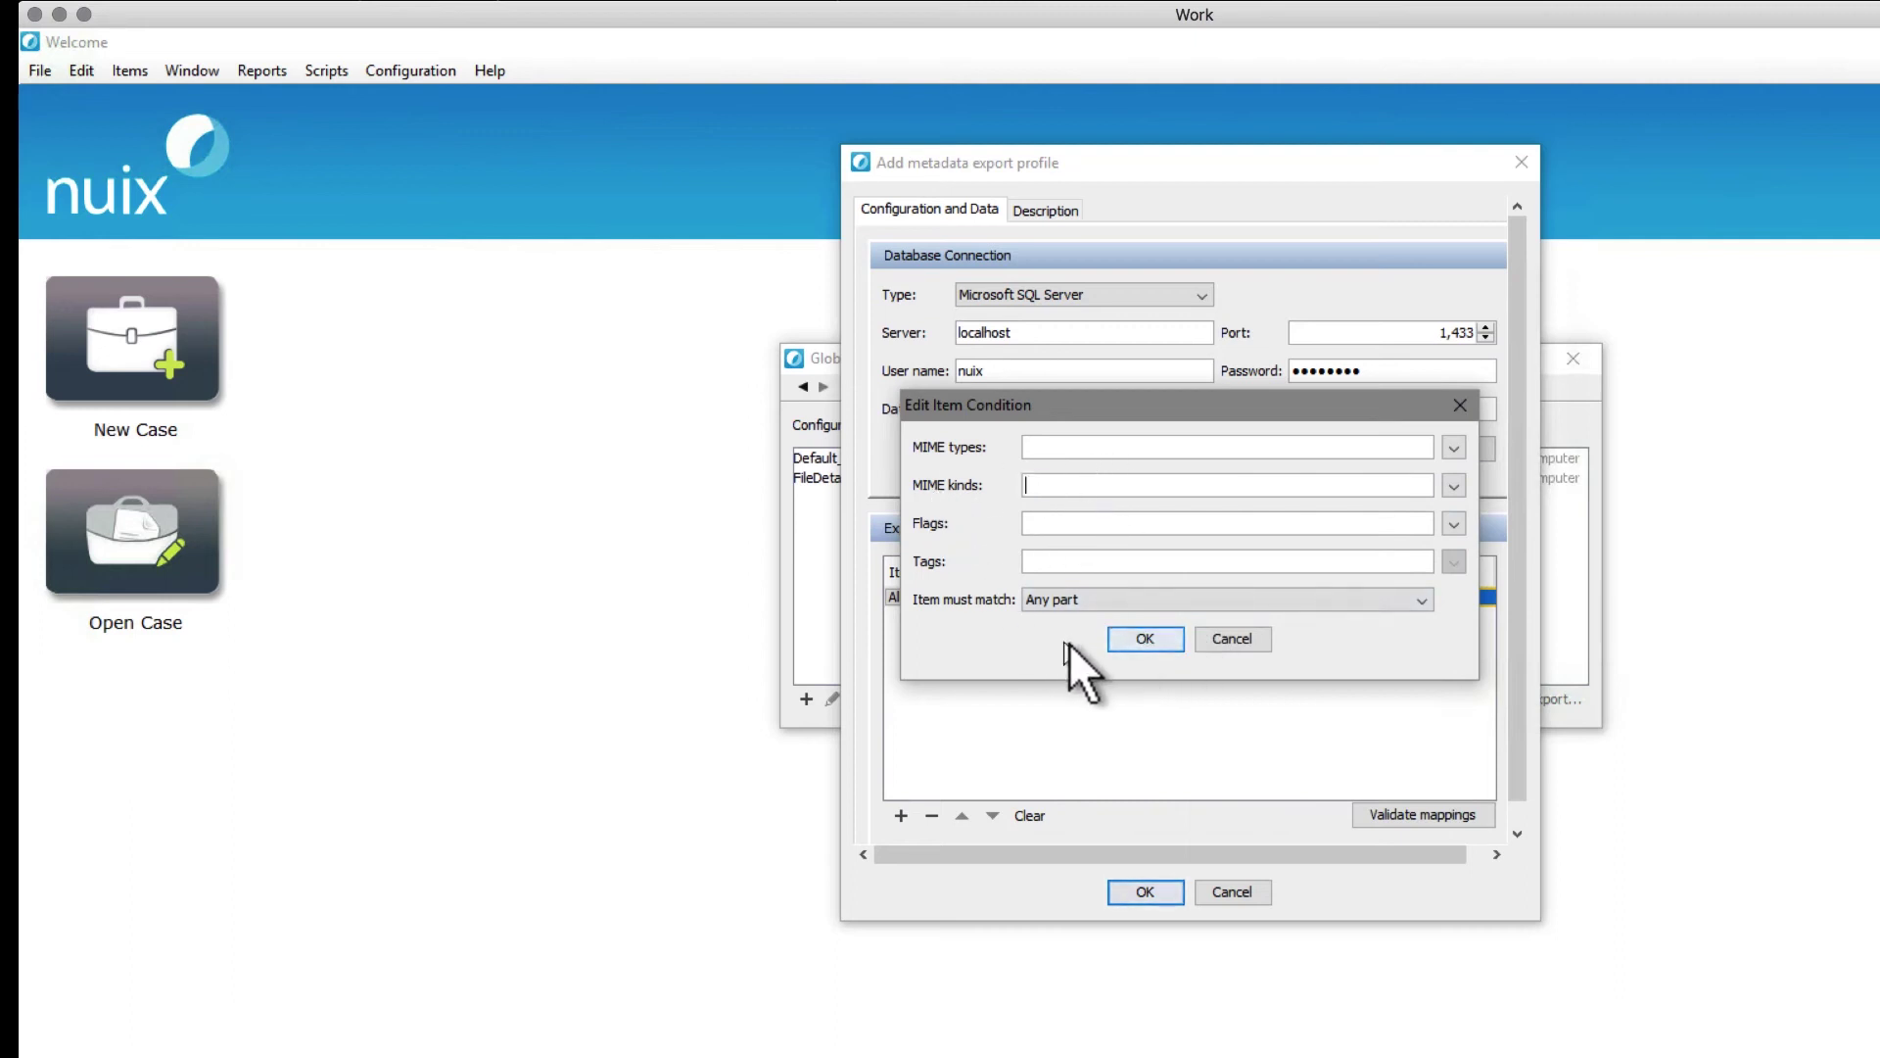
# - Set the condition to the Audited flag, matching Any part, and confirm it
pyautogui.click(1454, 524)
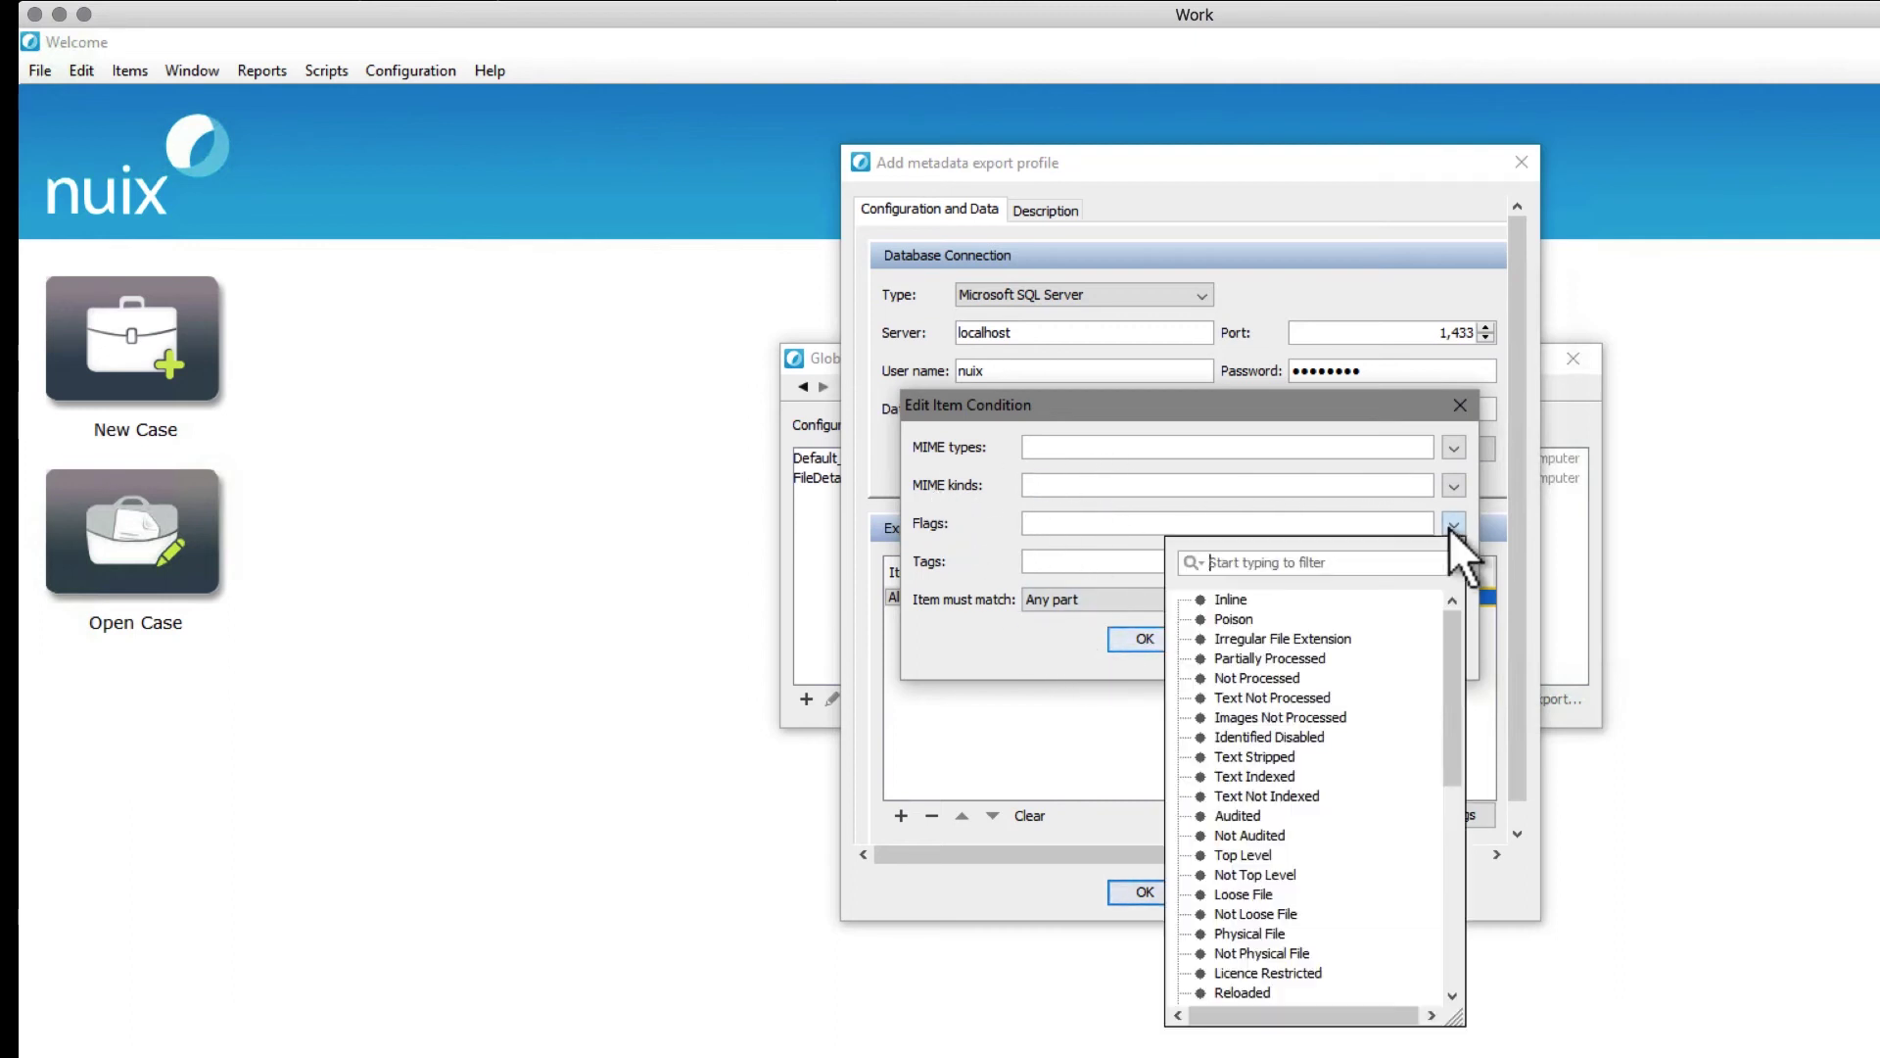
pyautogui.write('audite')
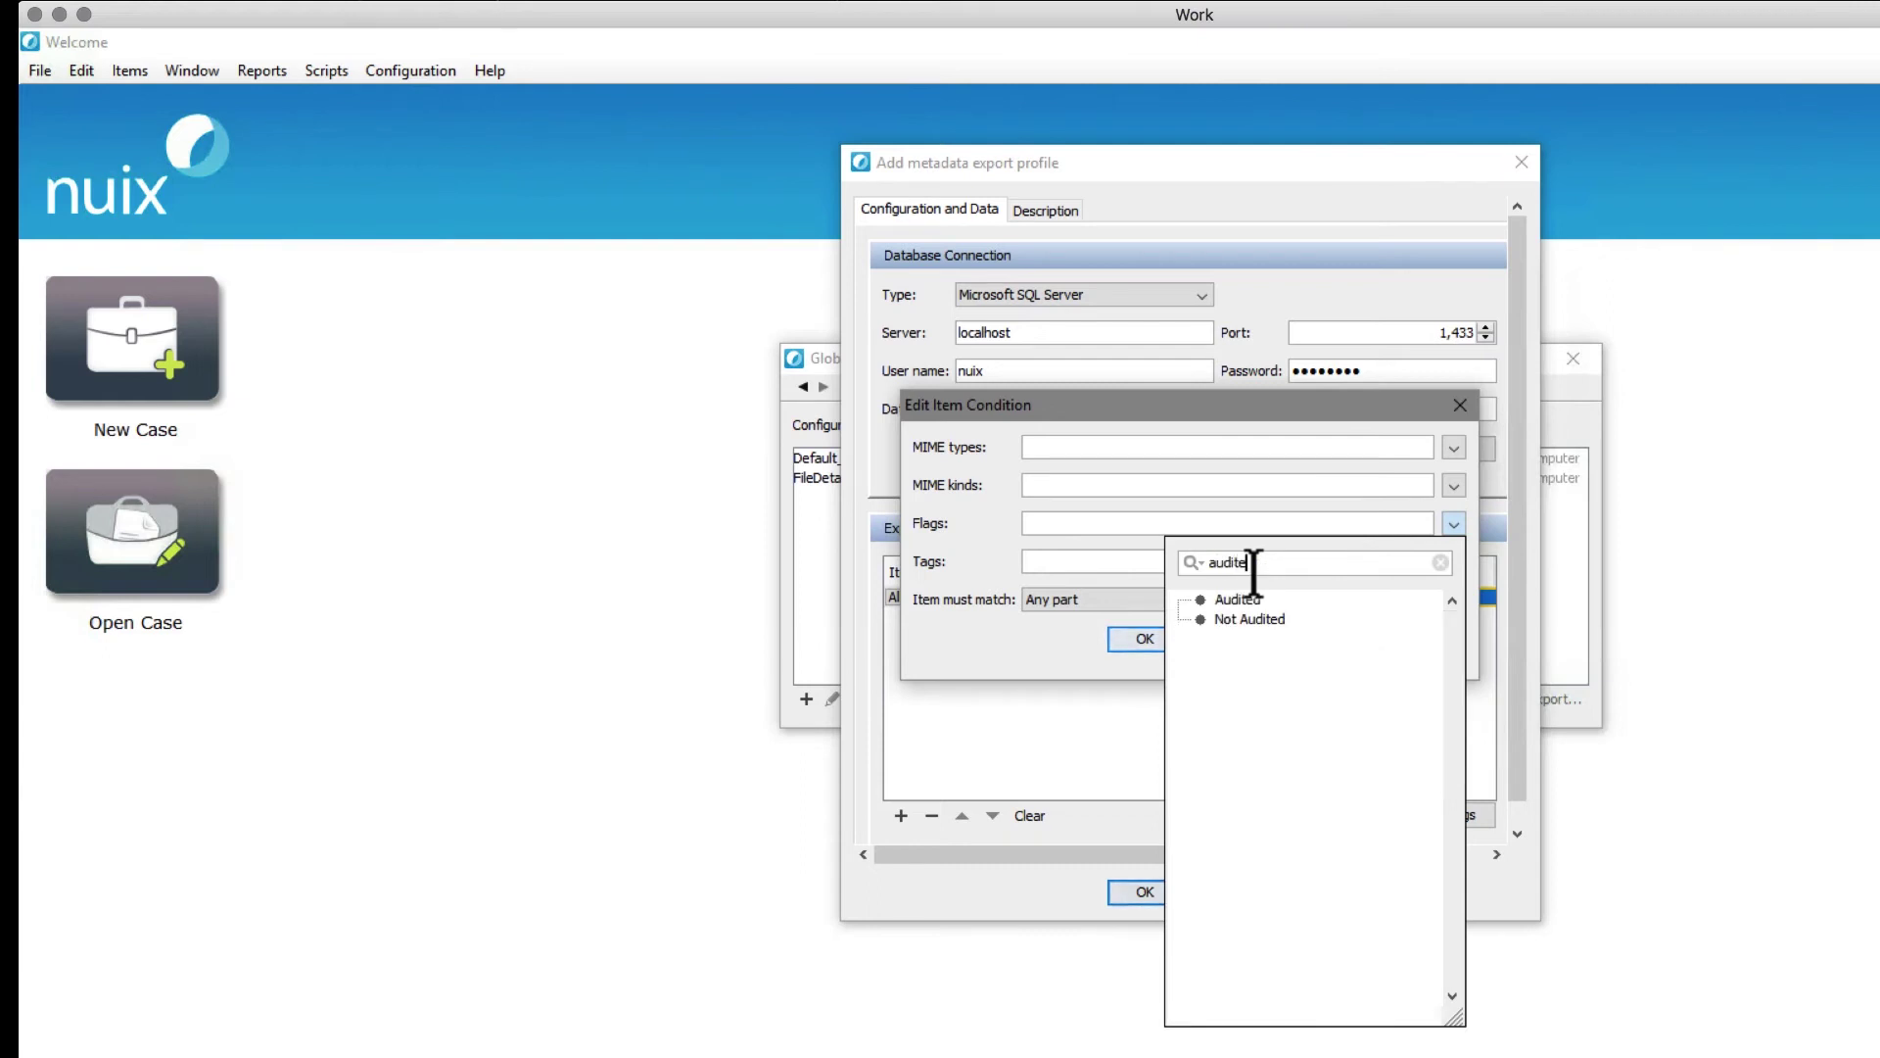
pyautogui.click(1259, 596)
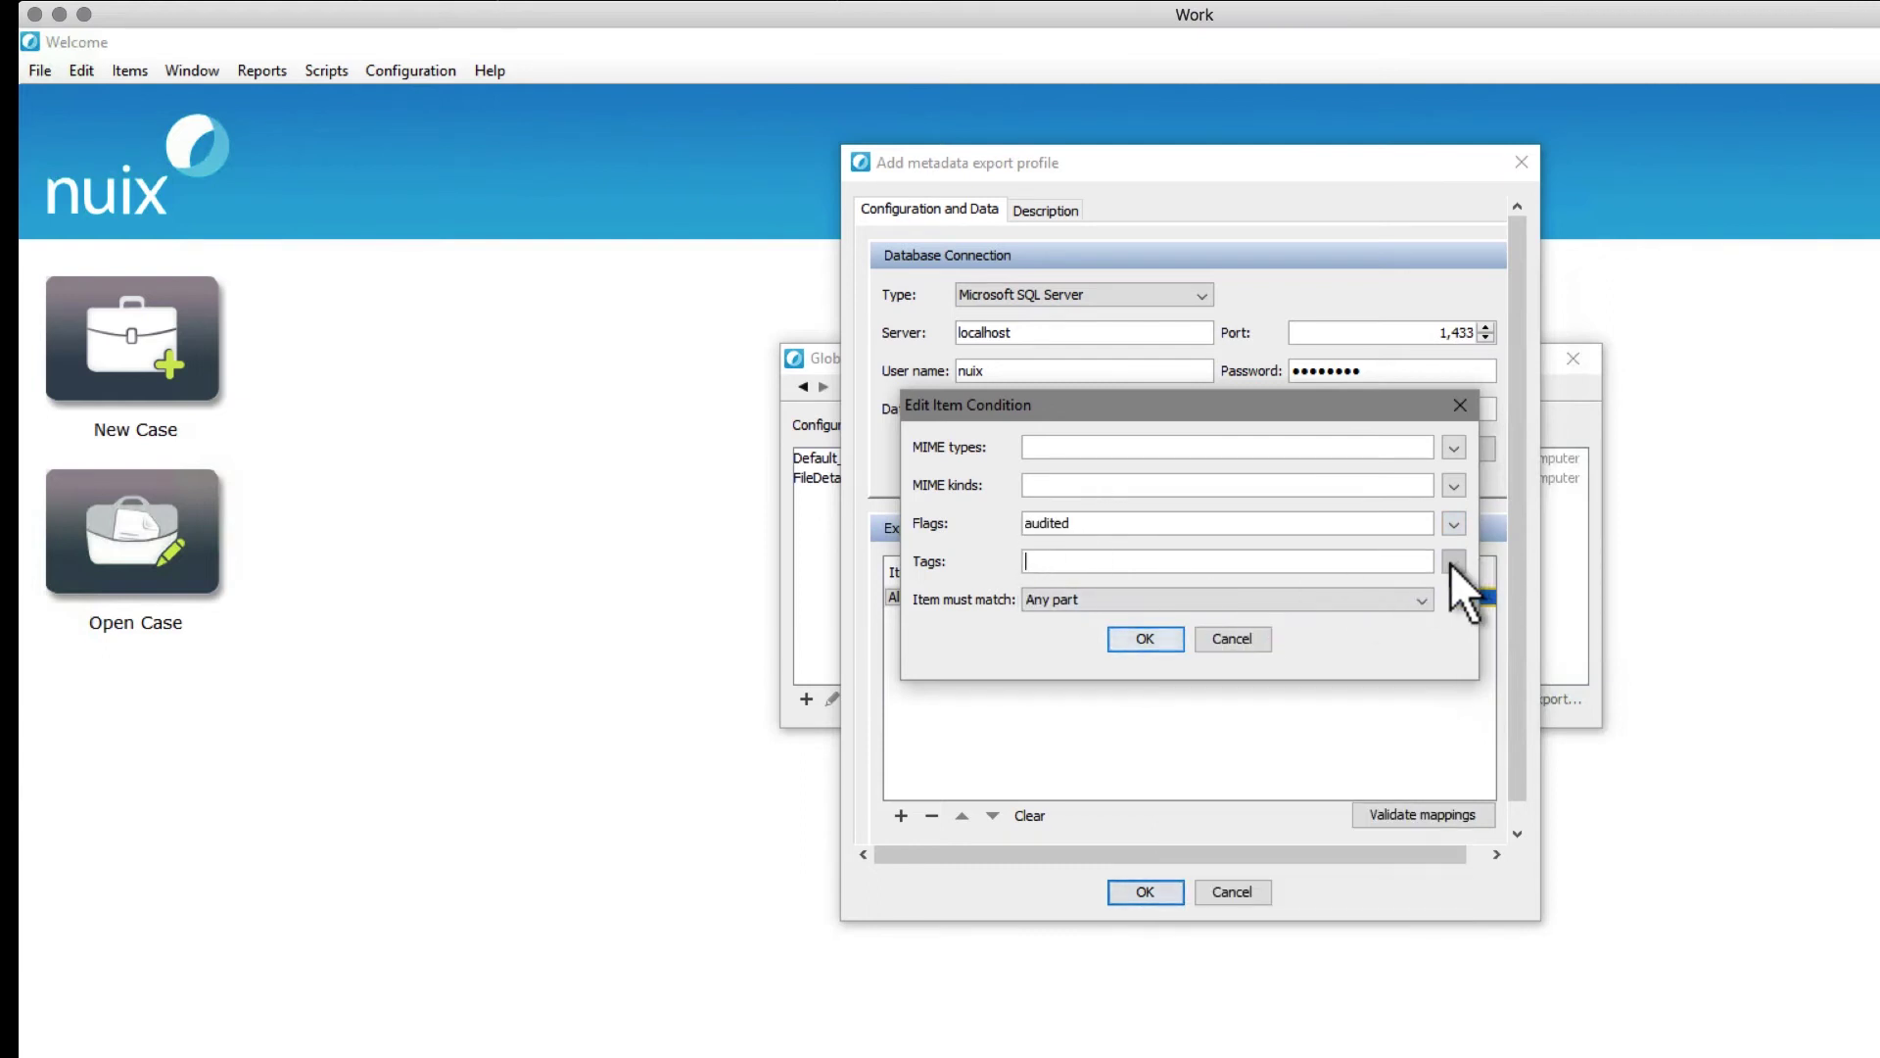
pyautogui.moveTo(1451, 564)
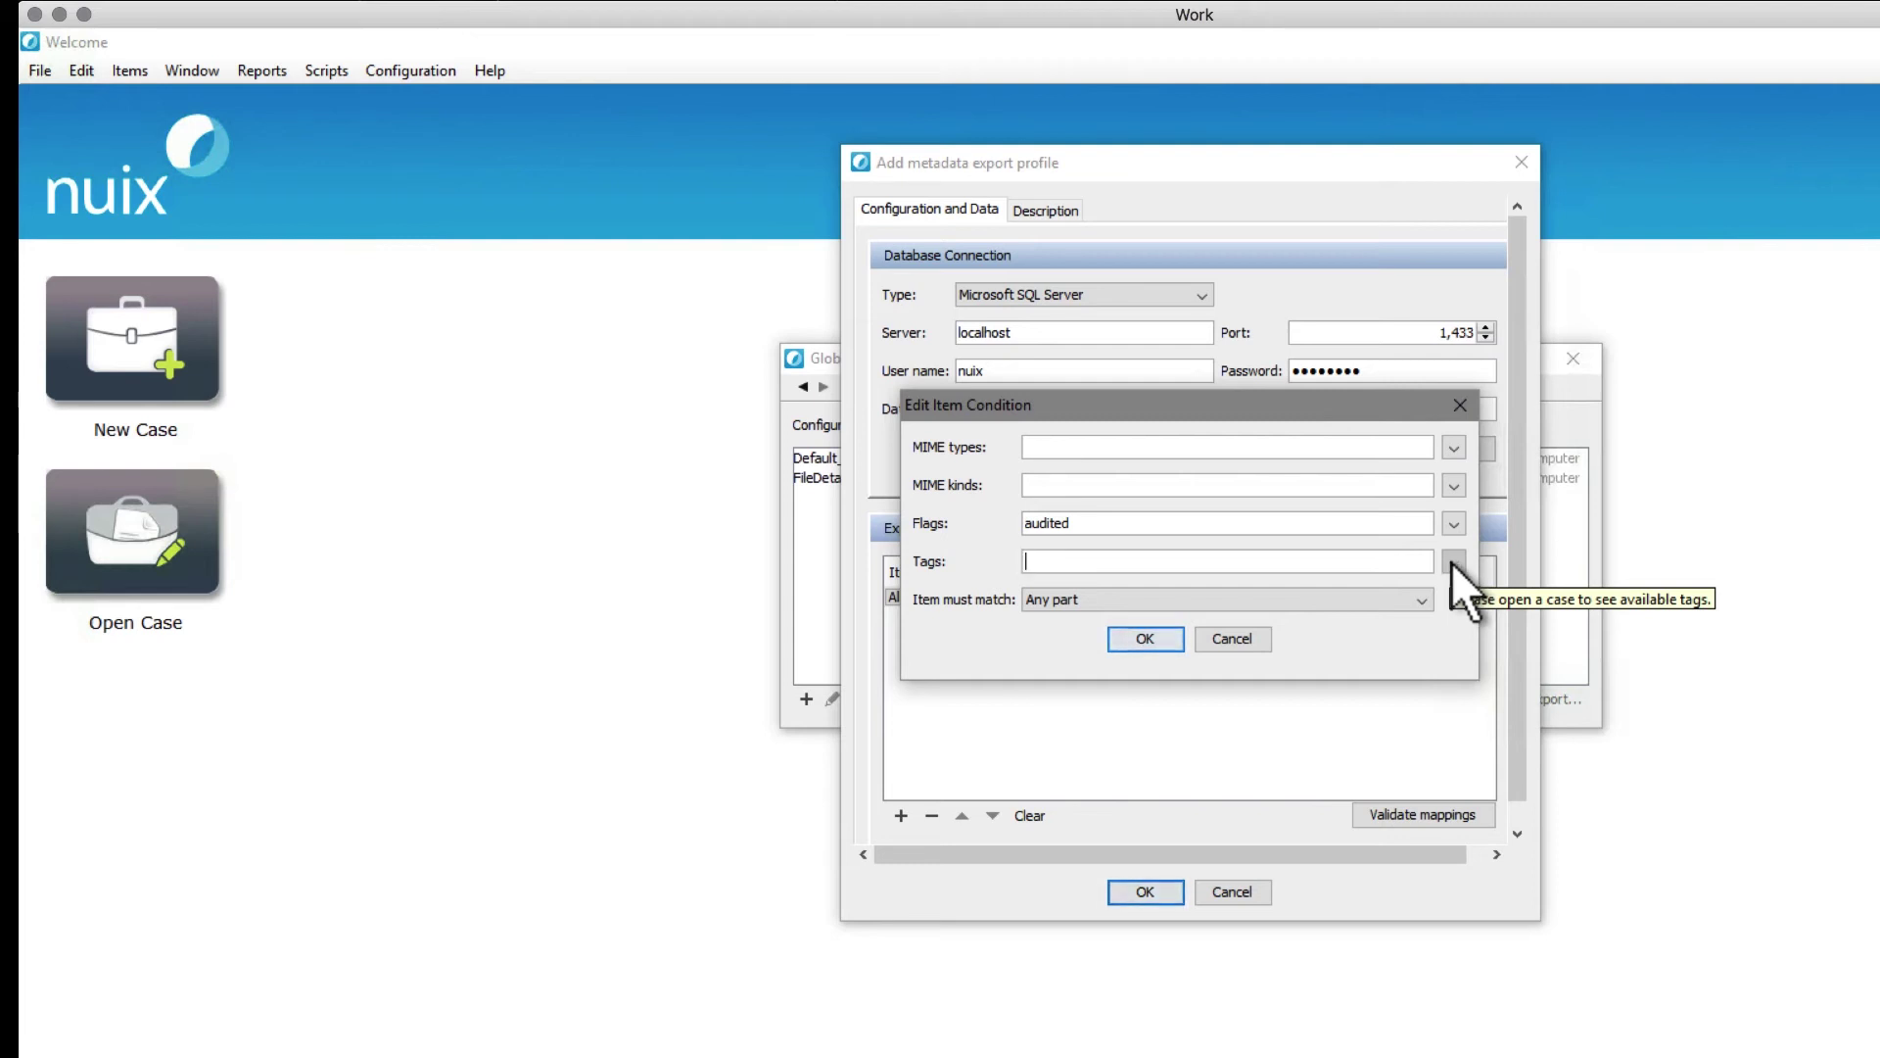
pyautogui.click(1091, 603)
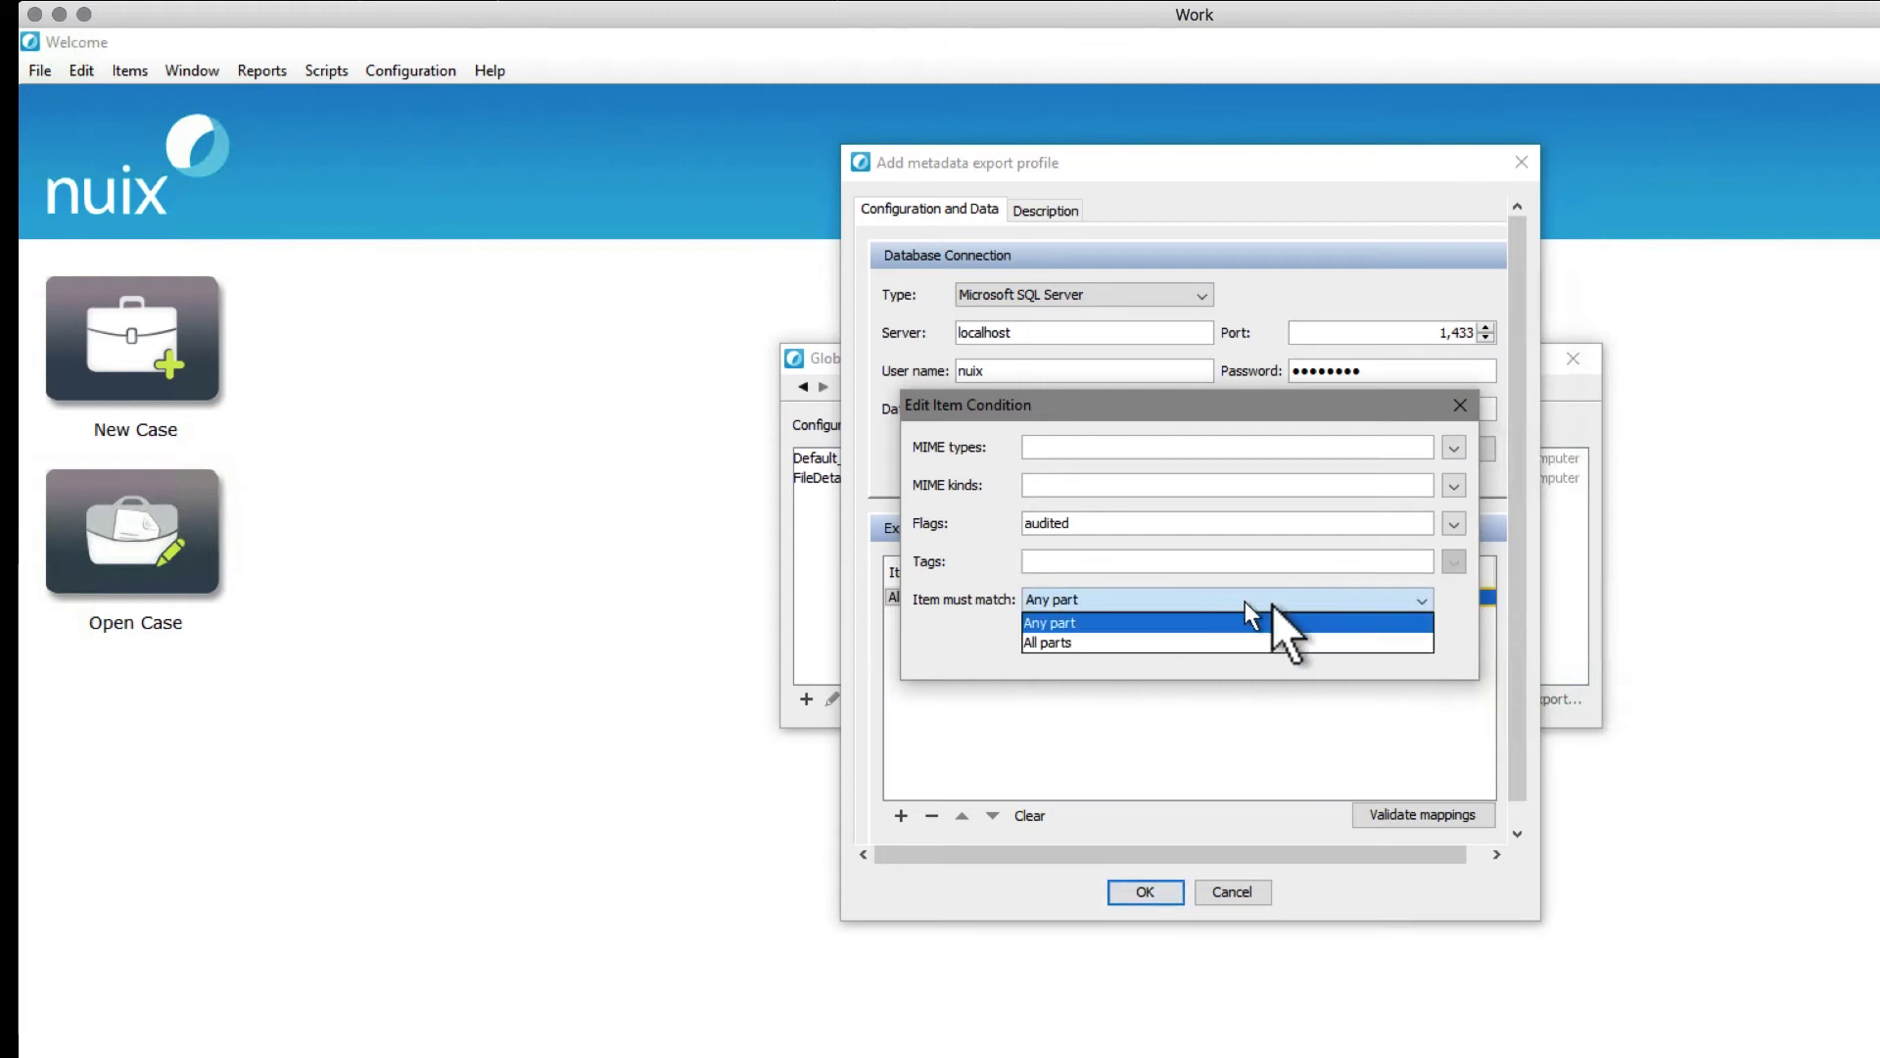
pyautogui.click(1332, 623)
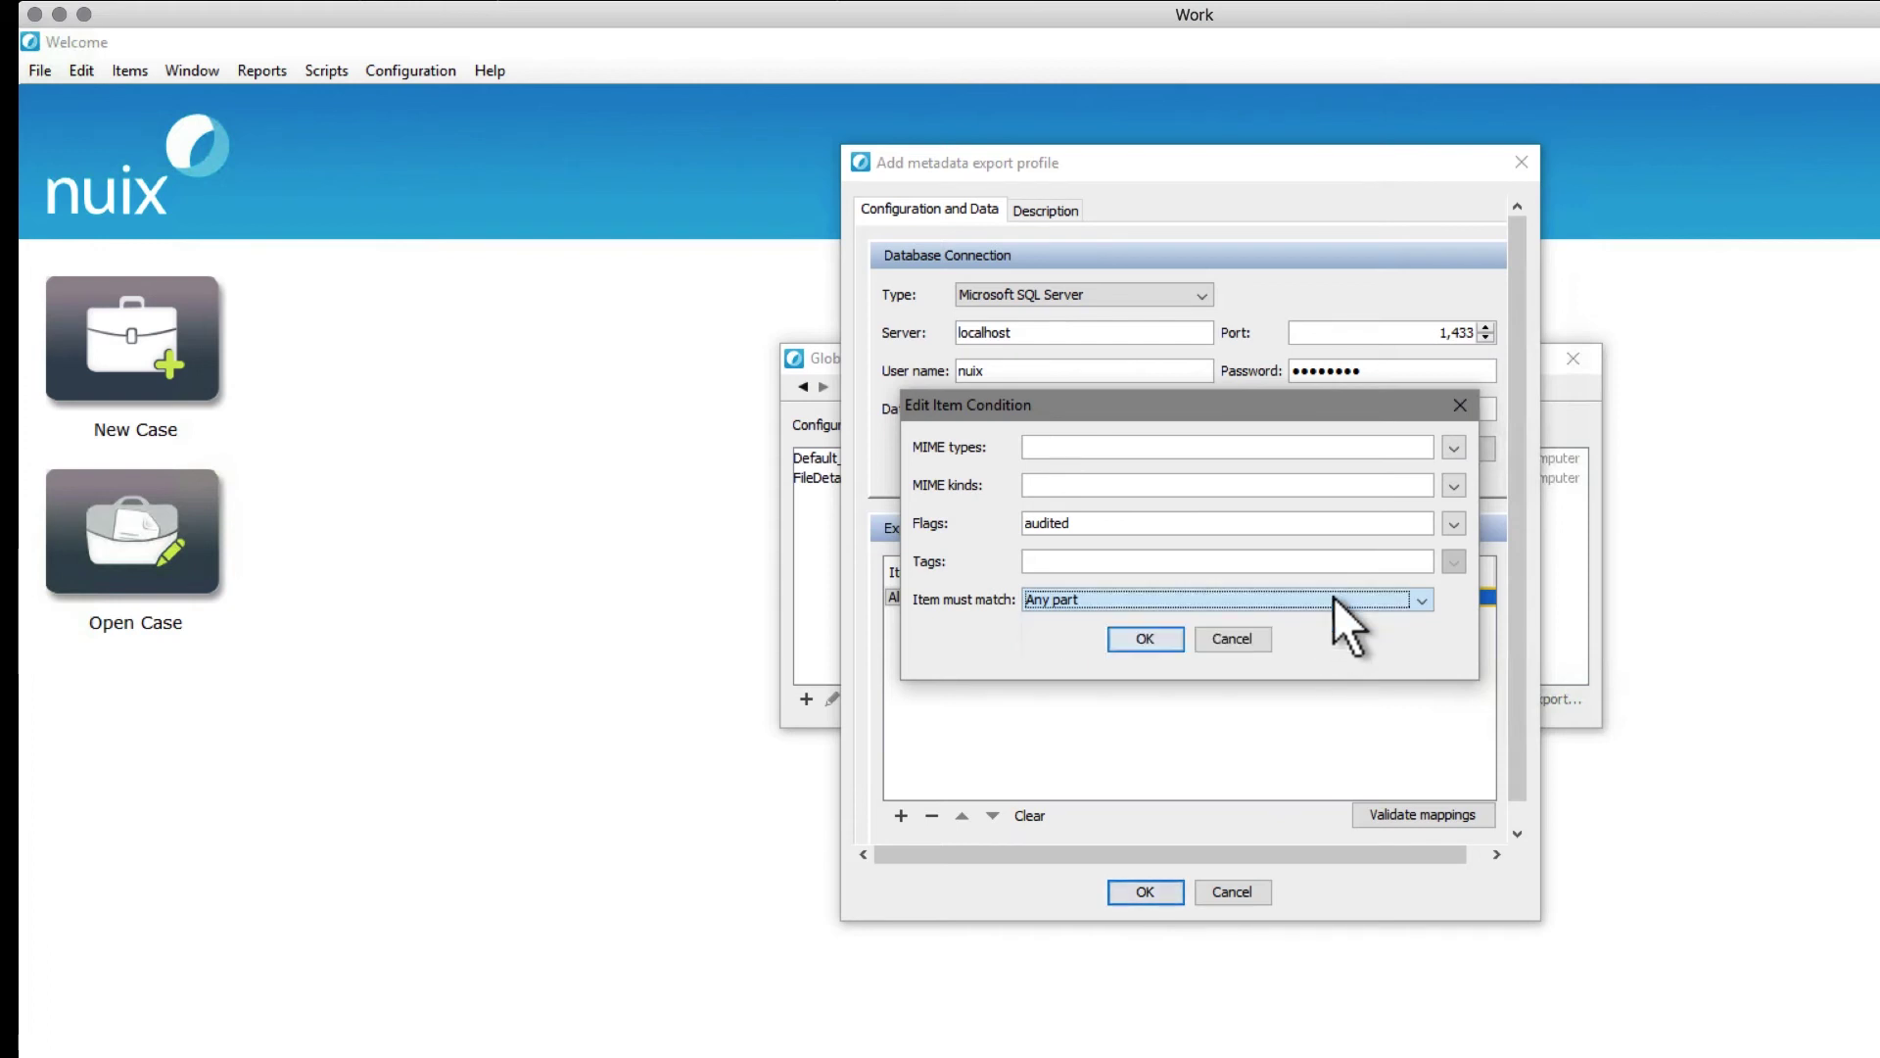
pyautogui.click(1148, 637)
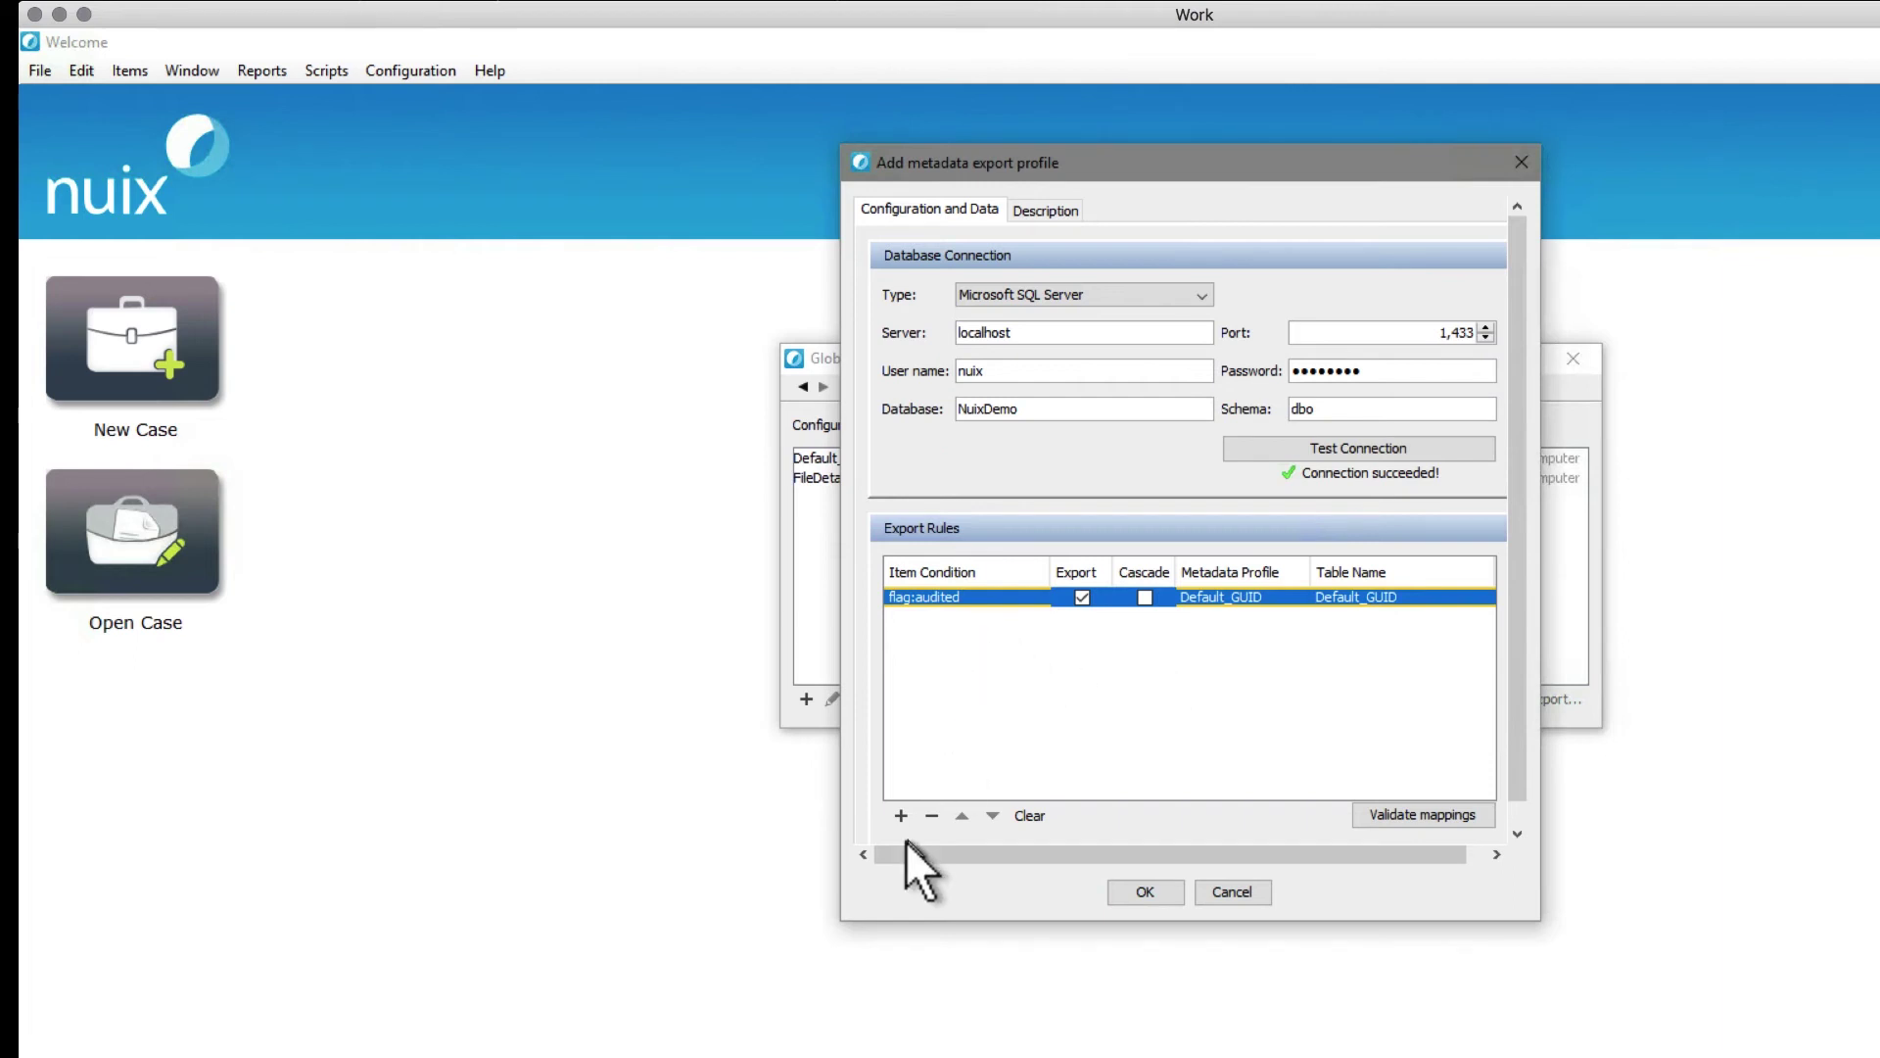
# - Add and remove an All items rule, then validate mappings, which fail on missing File_Type
pyautogui.click(901, 816)
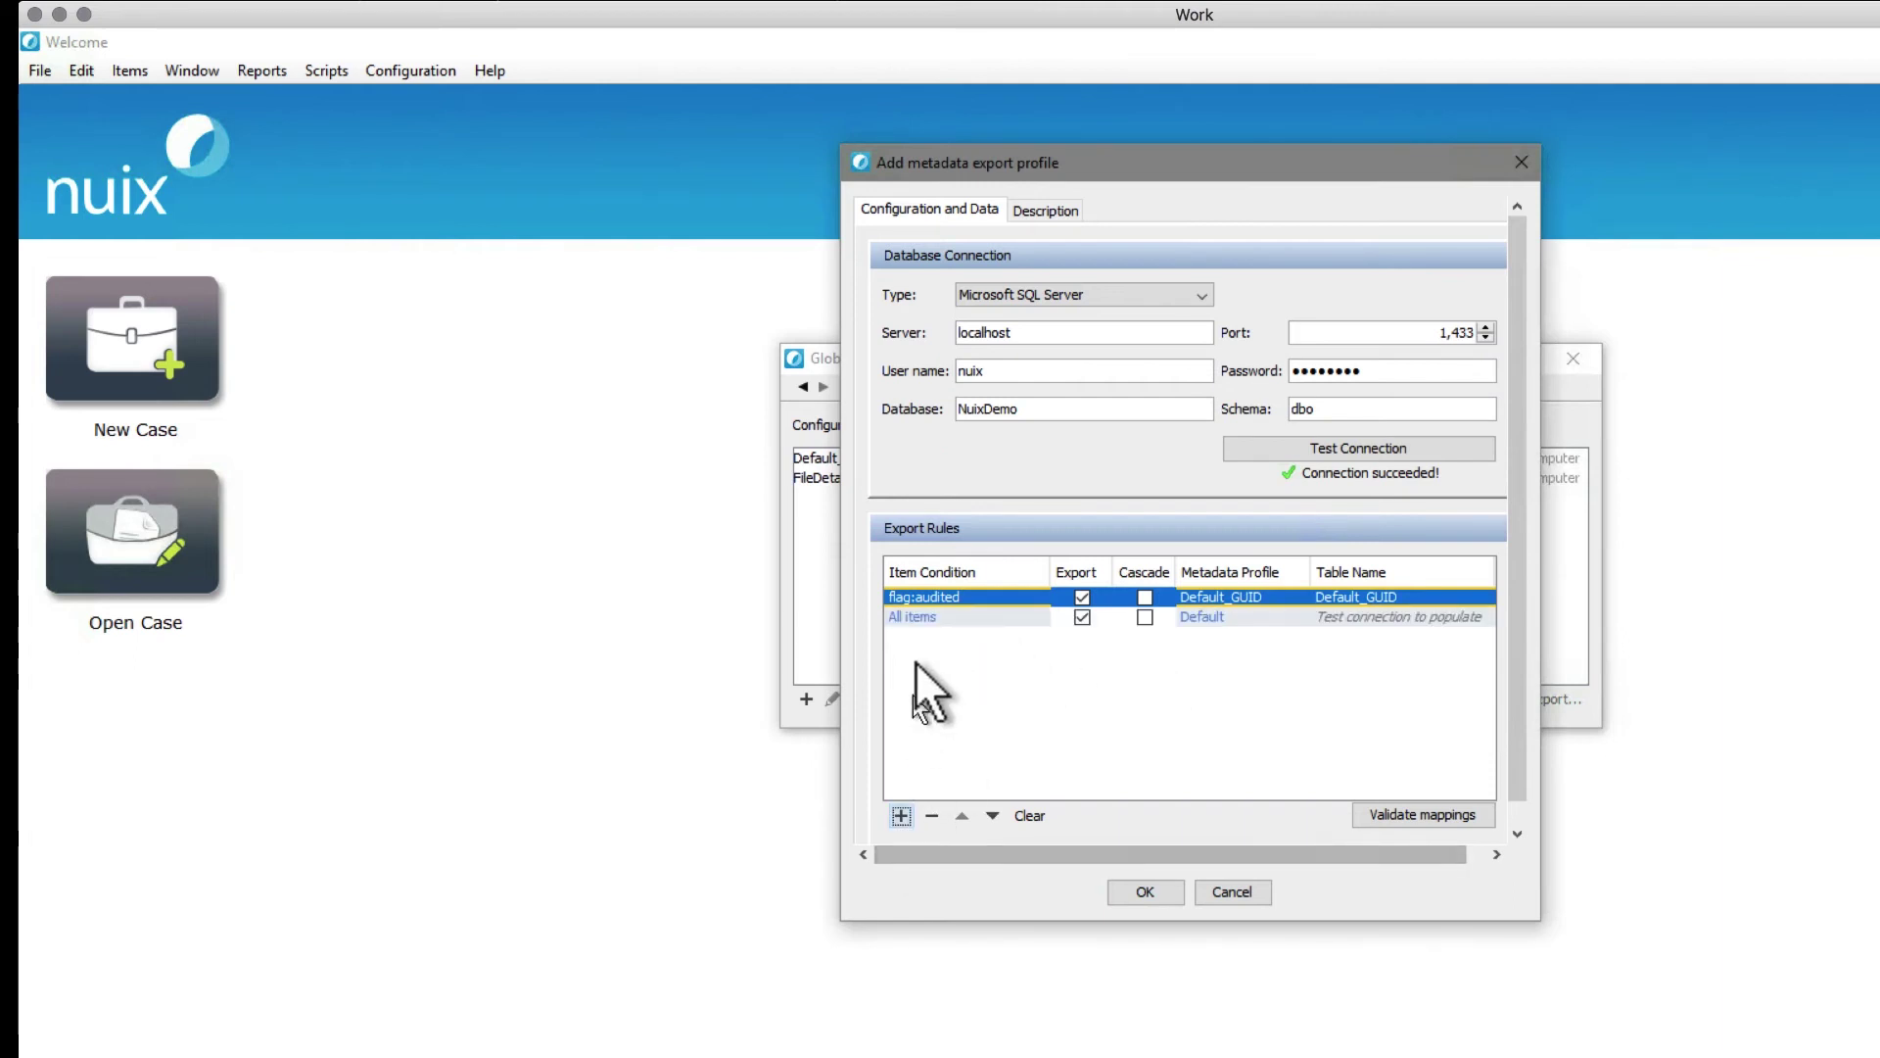
pyautogui.click(1146, 617)
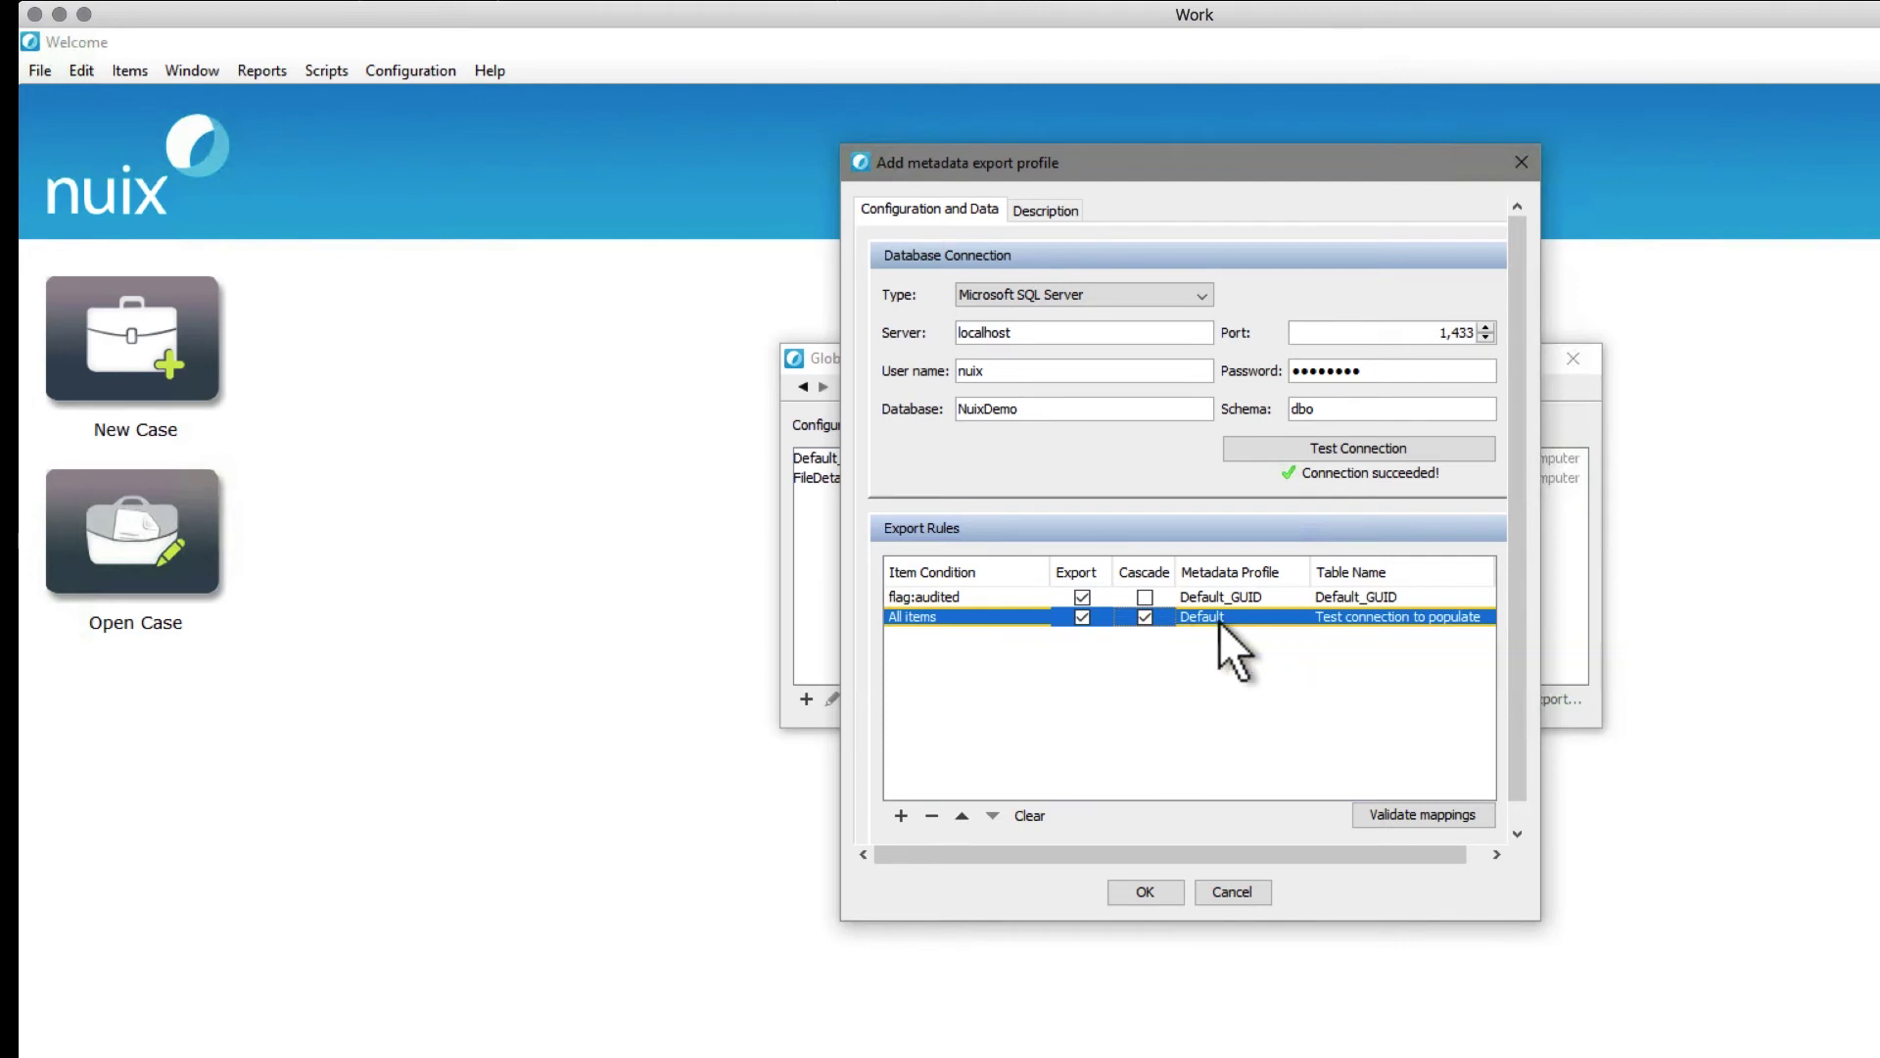
pyautogui.click(1146, 617)
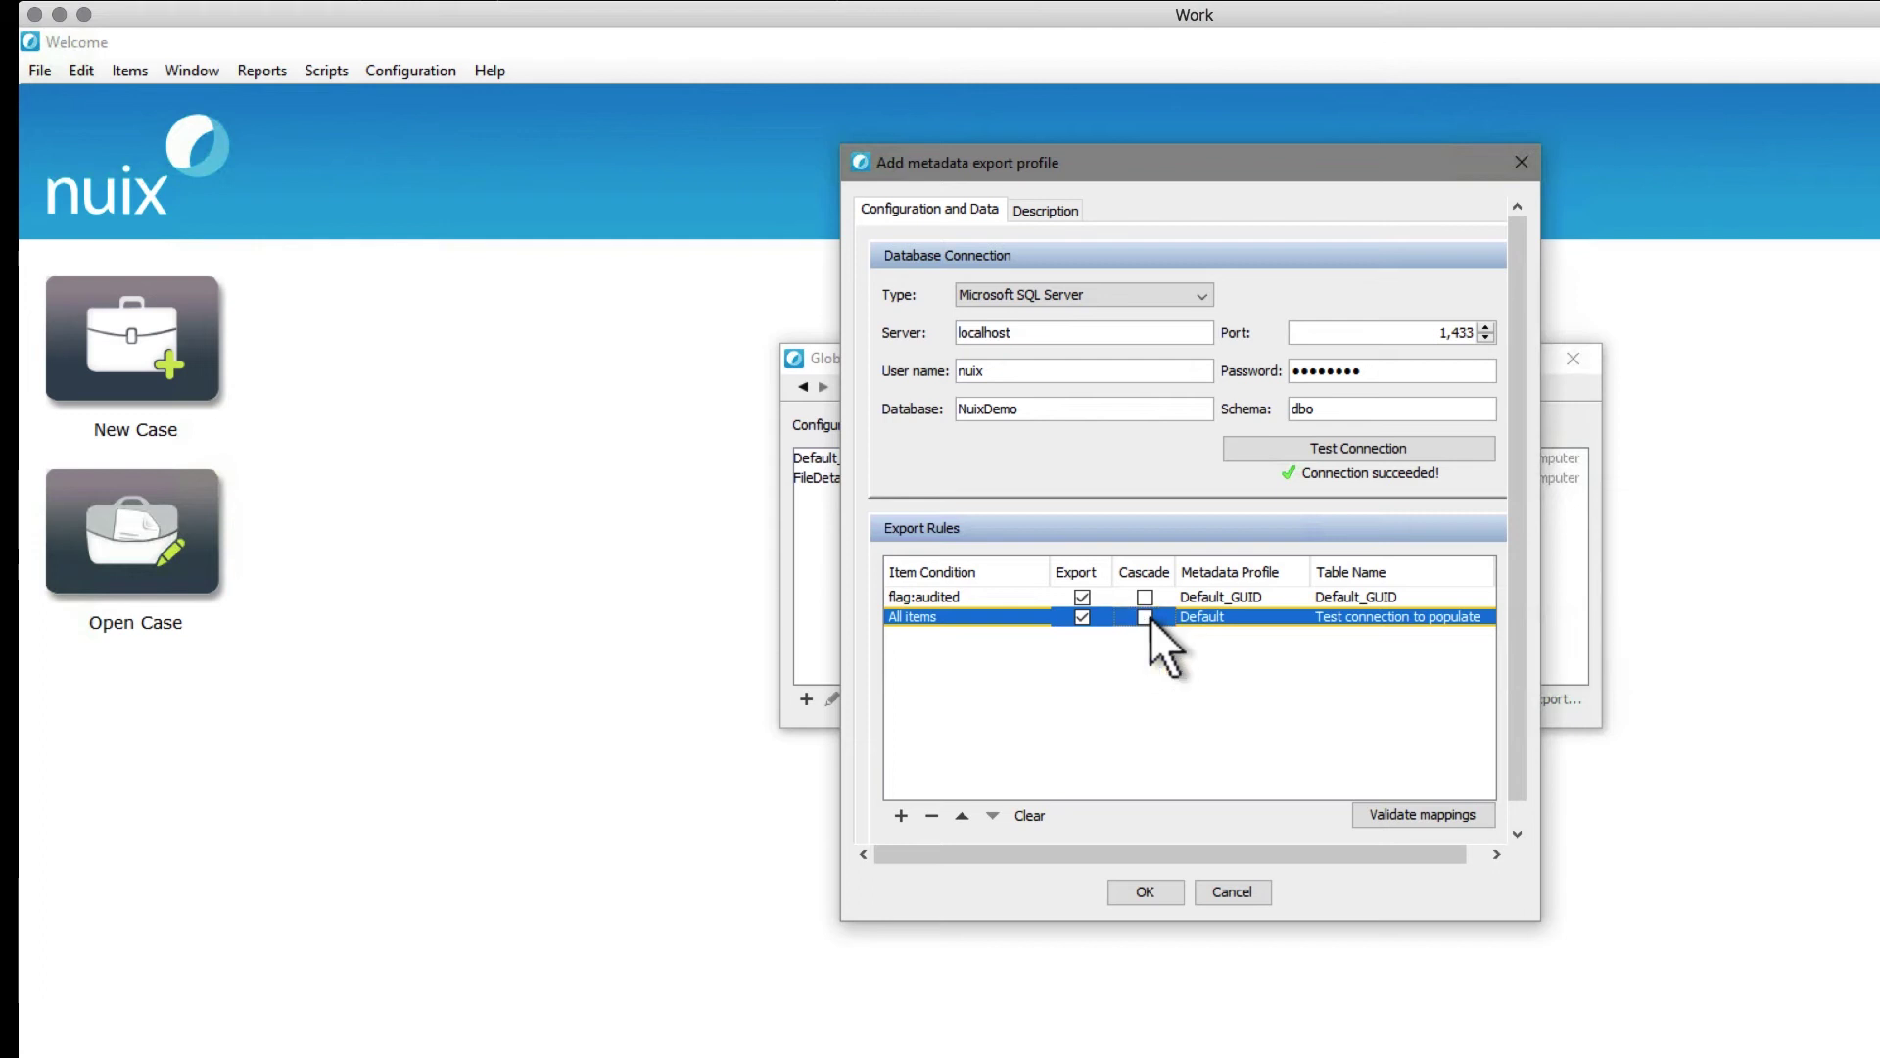
pyautogui.click(930, 815)
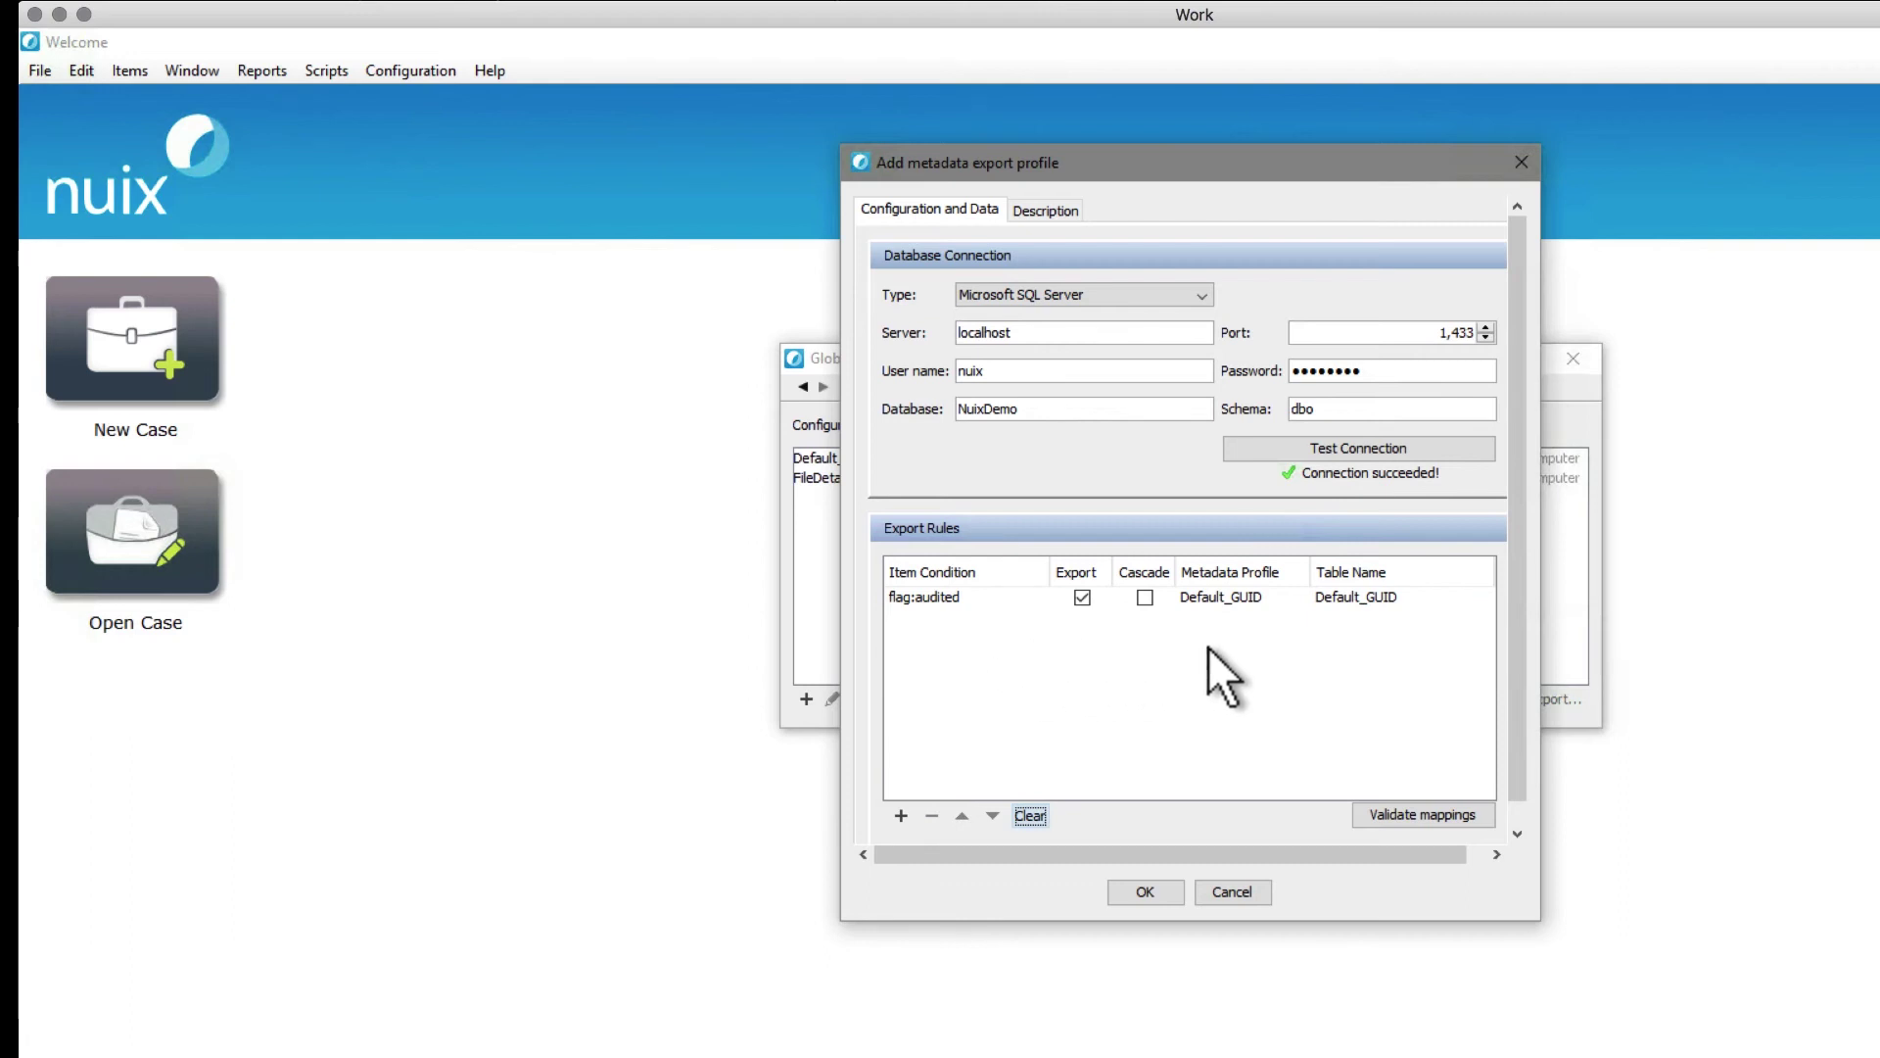
pyautogui.click(1408, 815)
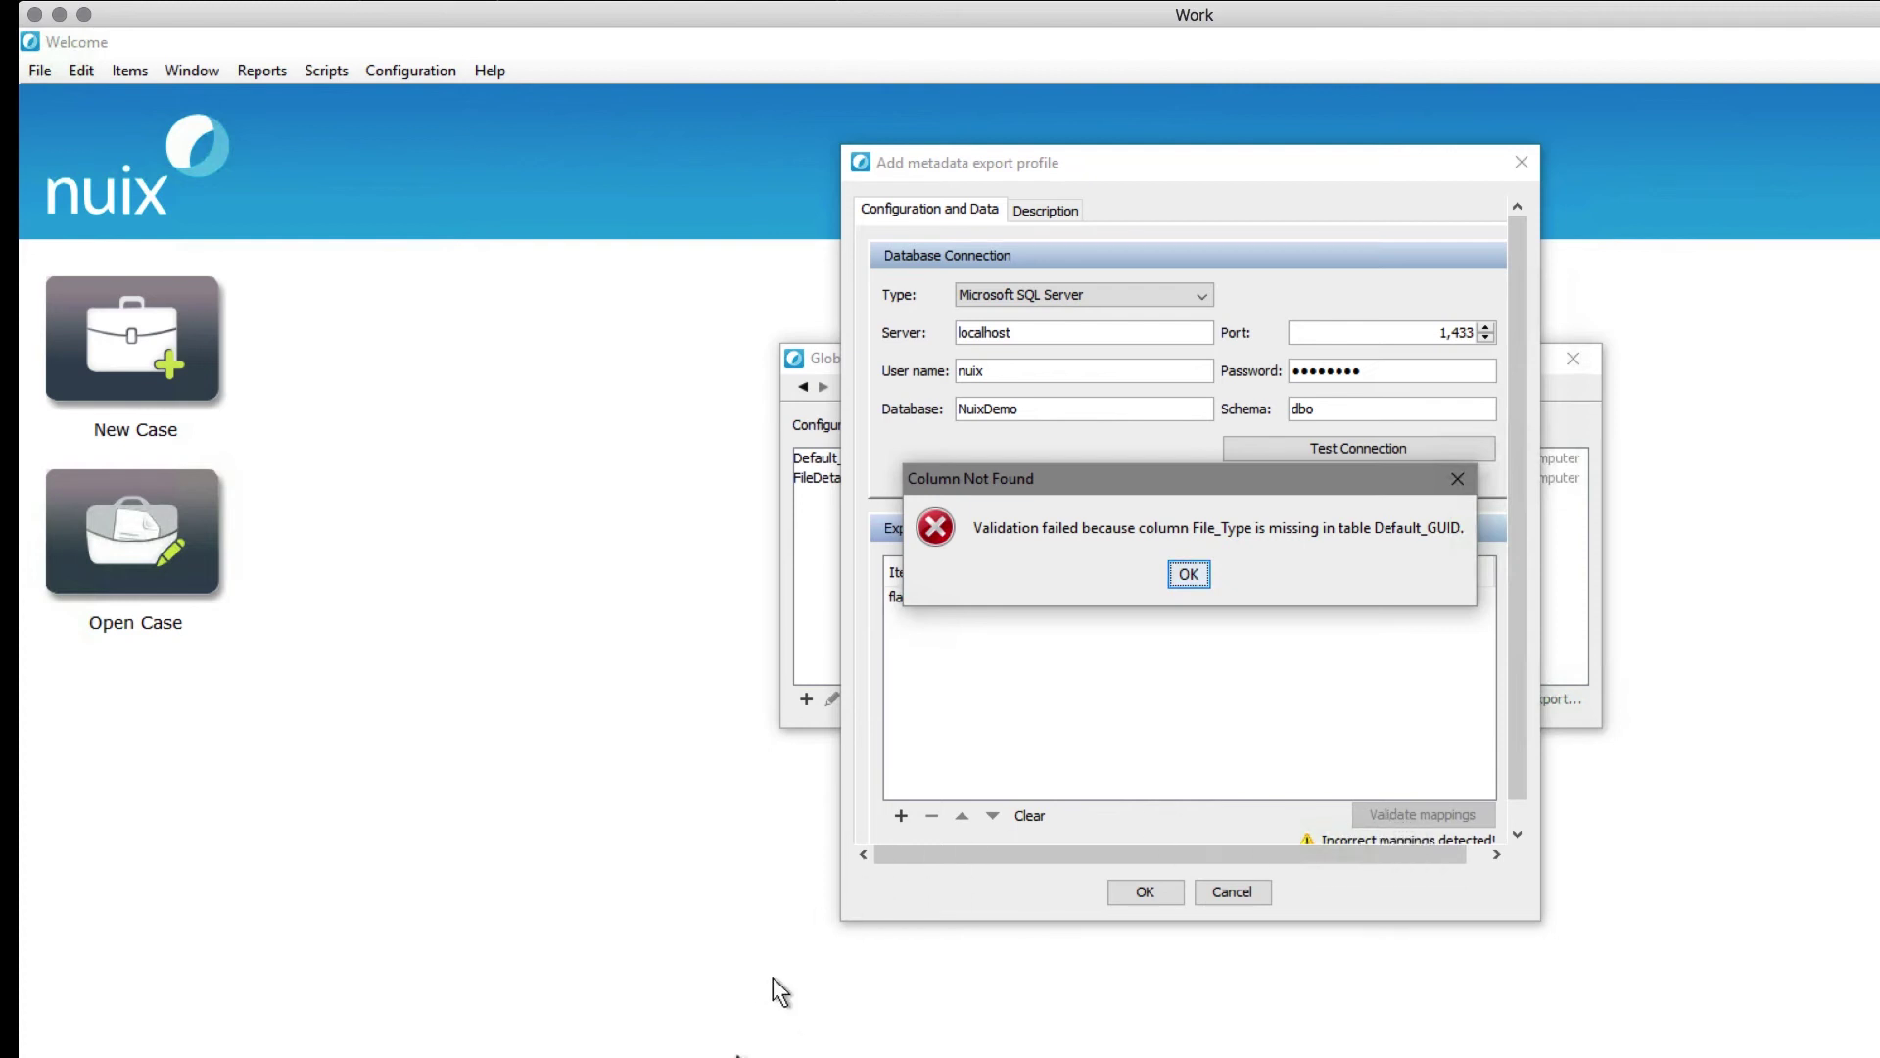
pyautogui.hotkey('alt', 'Tab')
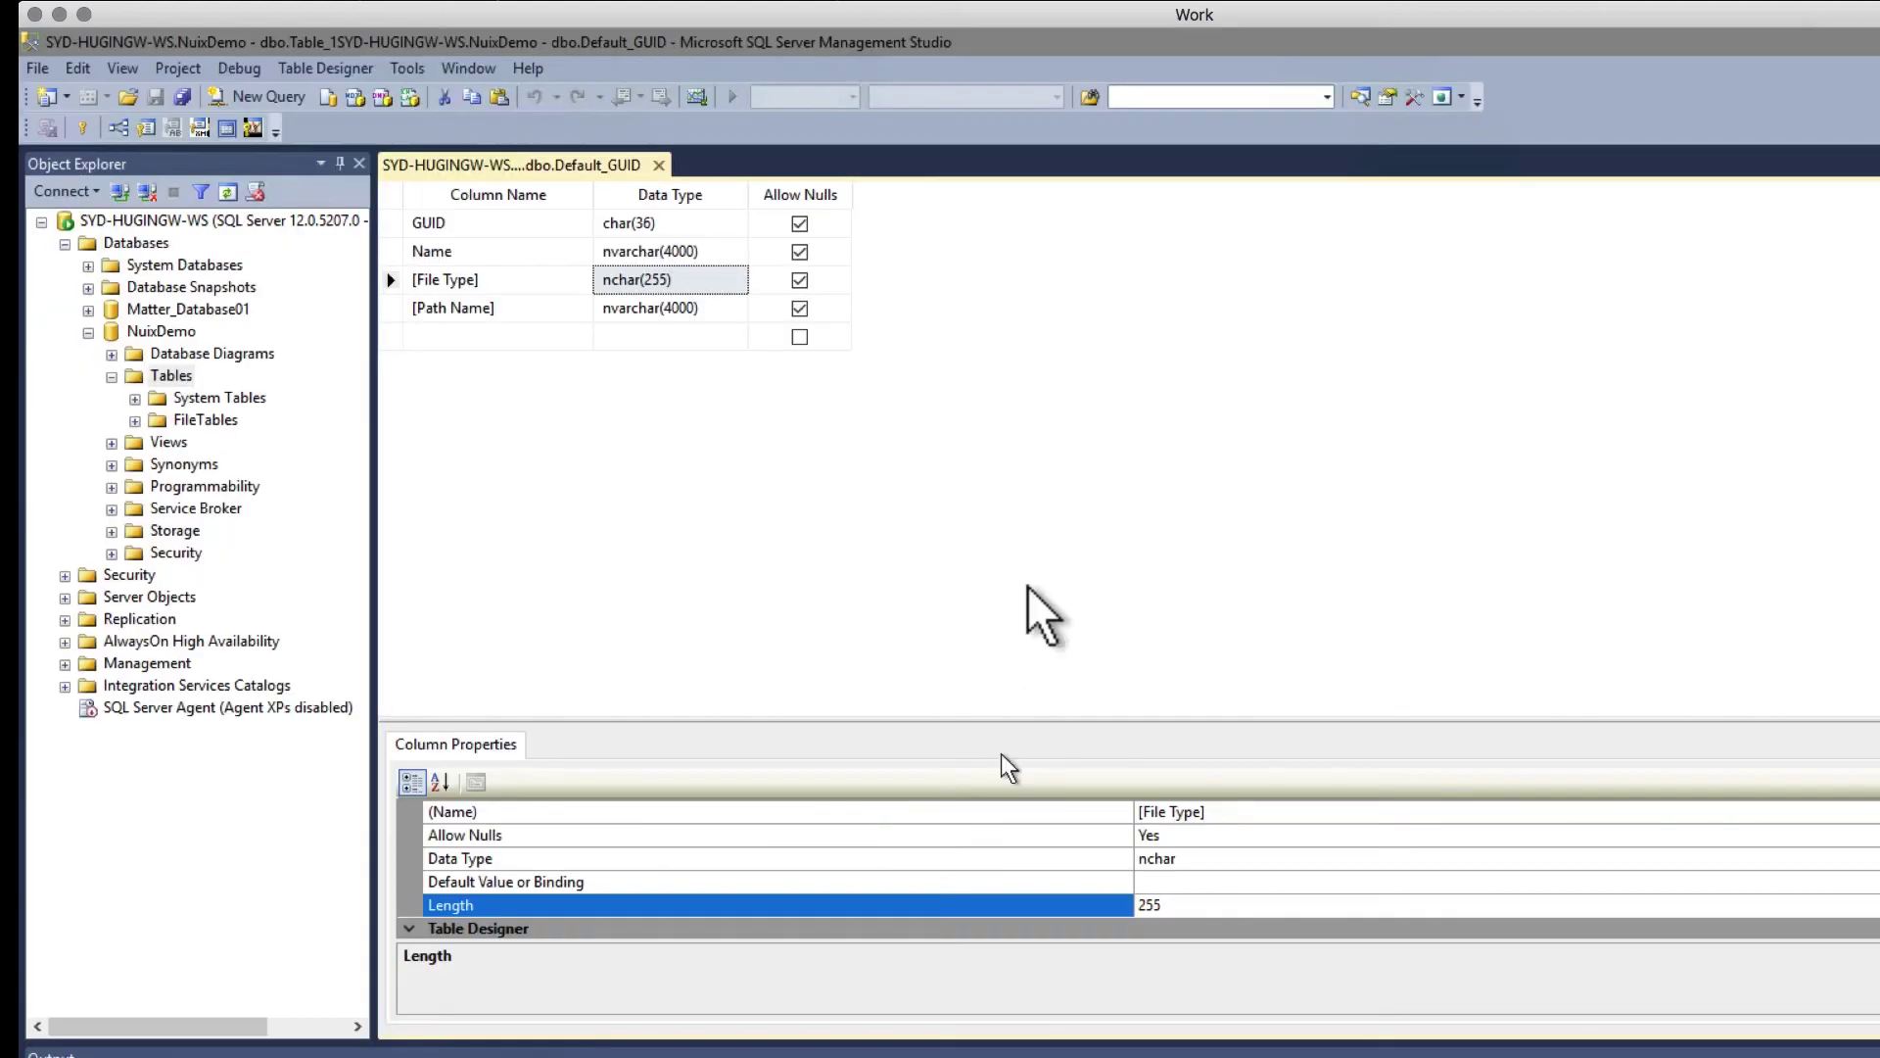
# - Rename the [File Type] column to File_Type in the Default_GUID table designer
pyautogui.click(447, 282)
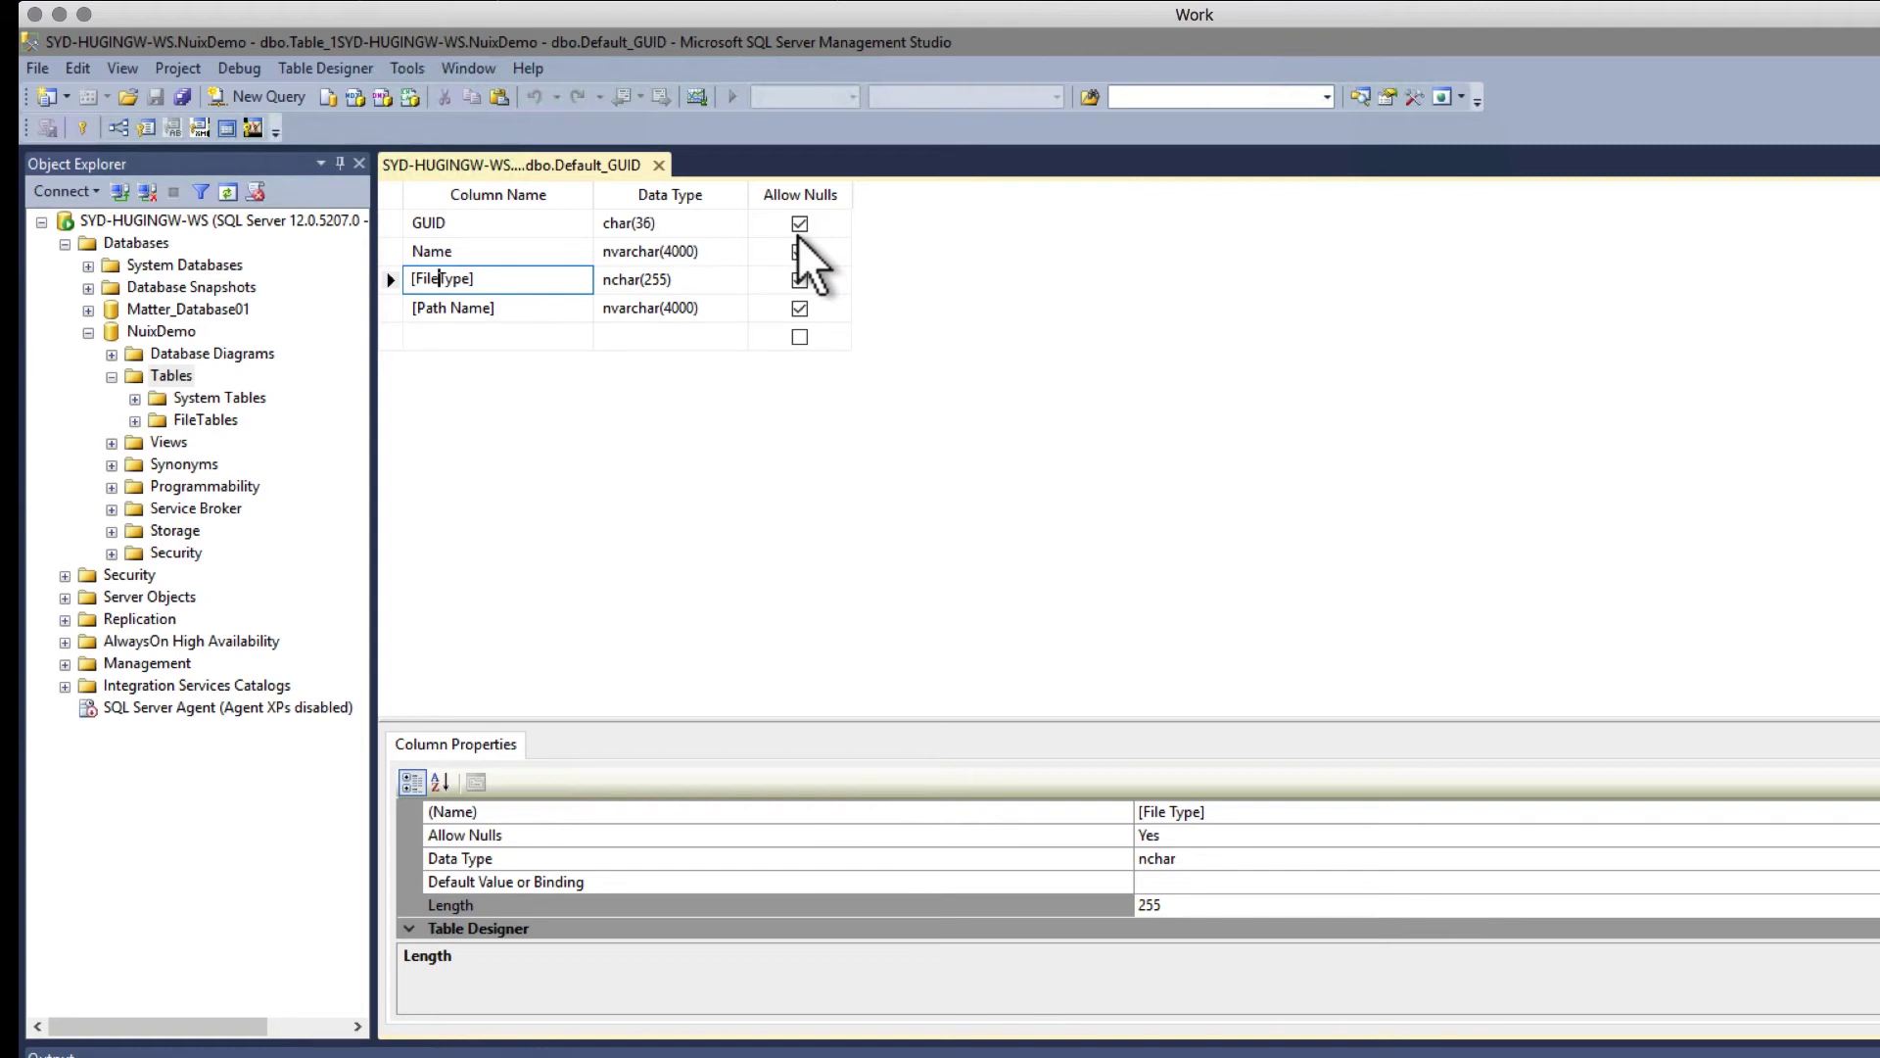
pyautogui.press('Home')
pyautogui.press('Delete')
pyautogui.press('End')
pyautogui.press('BackSpace')
# - Rename the [Path Name] column to Path_Name and save the Default_GUID table
pyautogui.click(443, 305)
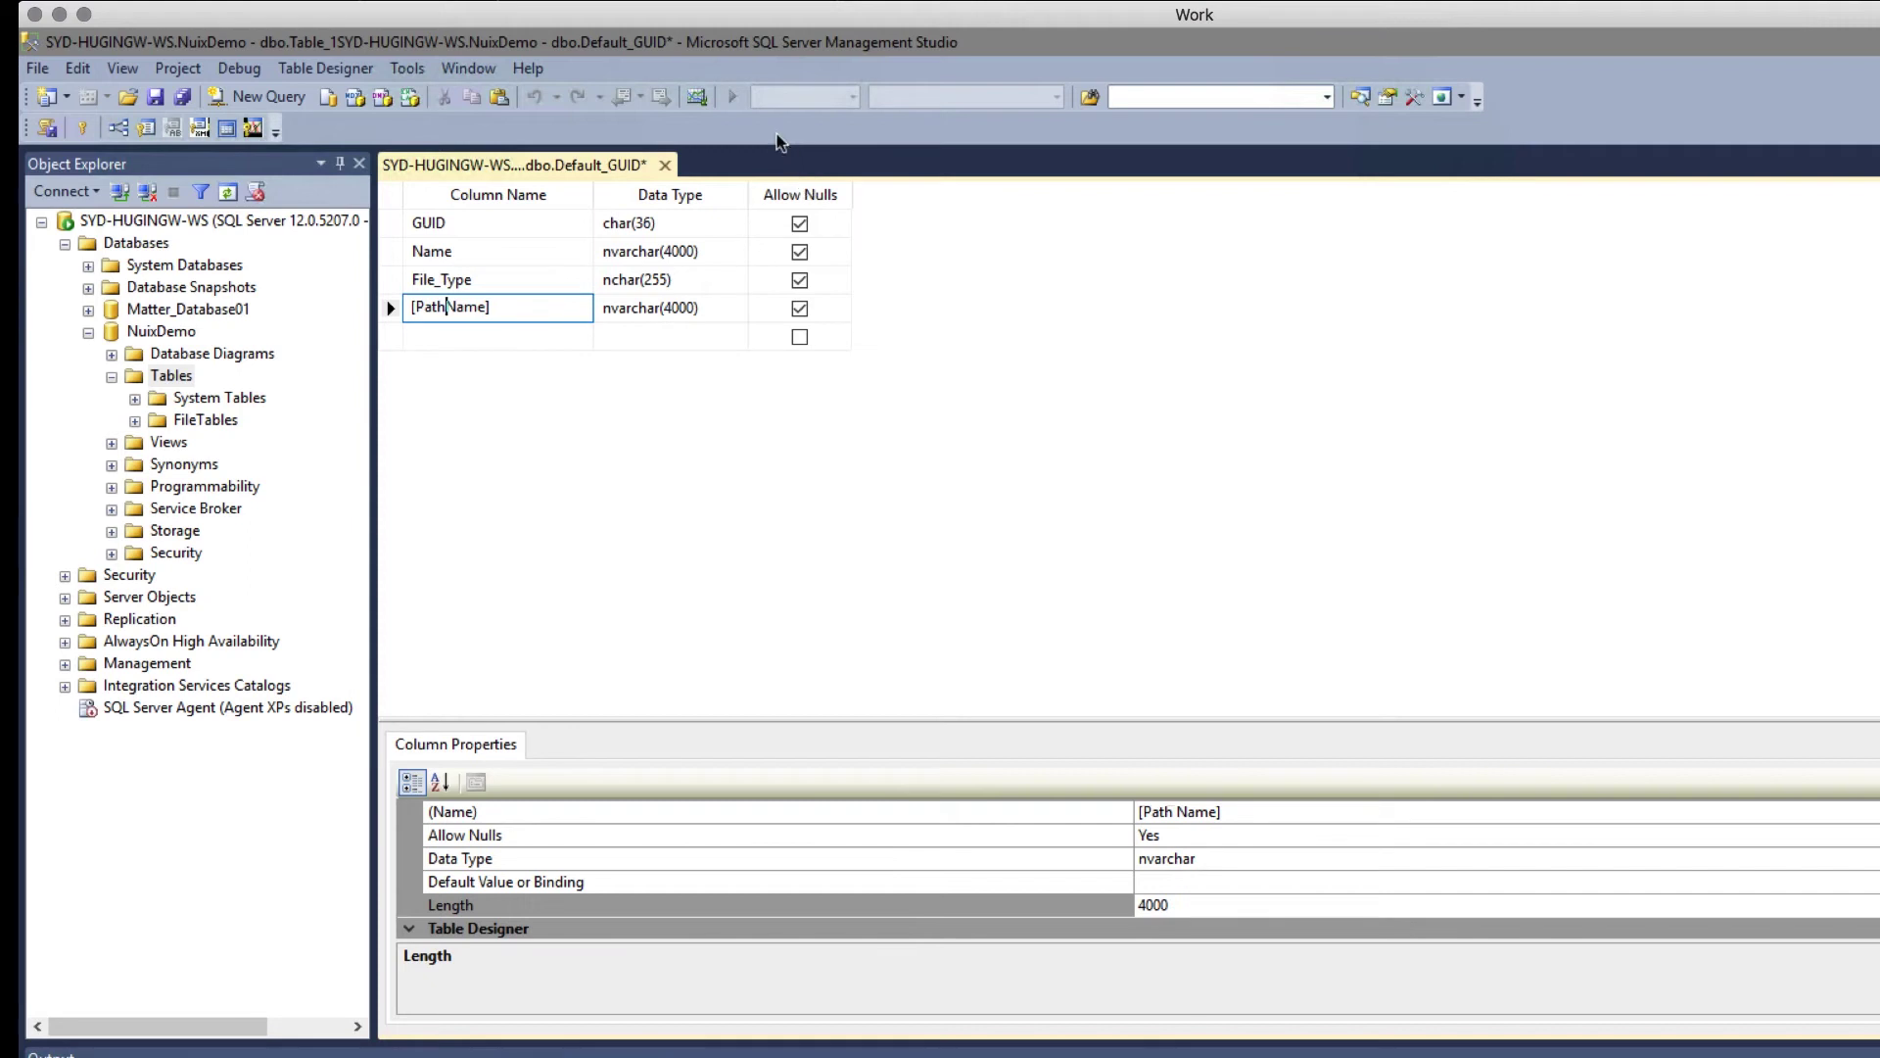
pyautogui.press('Home')
pyautogui.press('Delete')
pyautogui.press('End')
pyautogui.press('BackSpace')
pyautogui.click(542, 280)
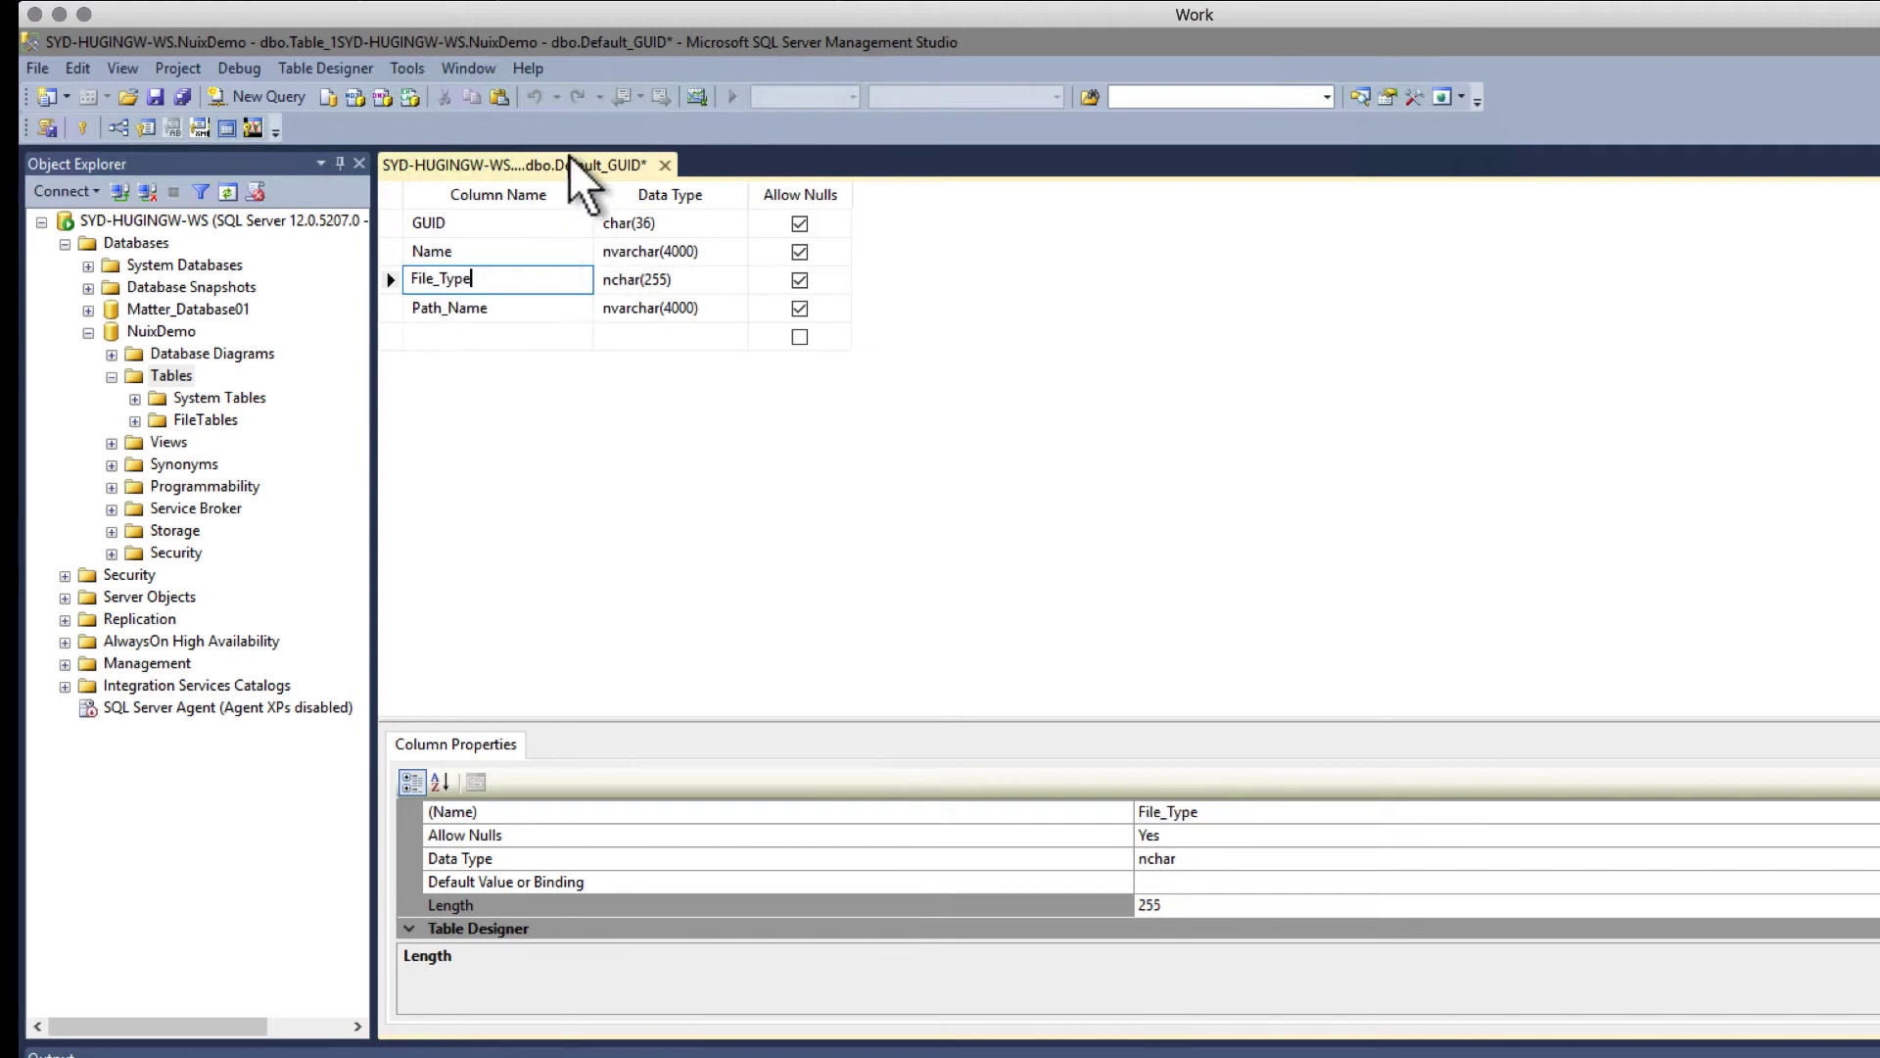
pyautogui.rightClick(580, 167)
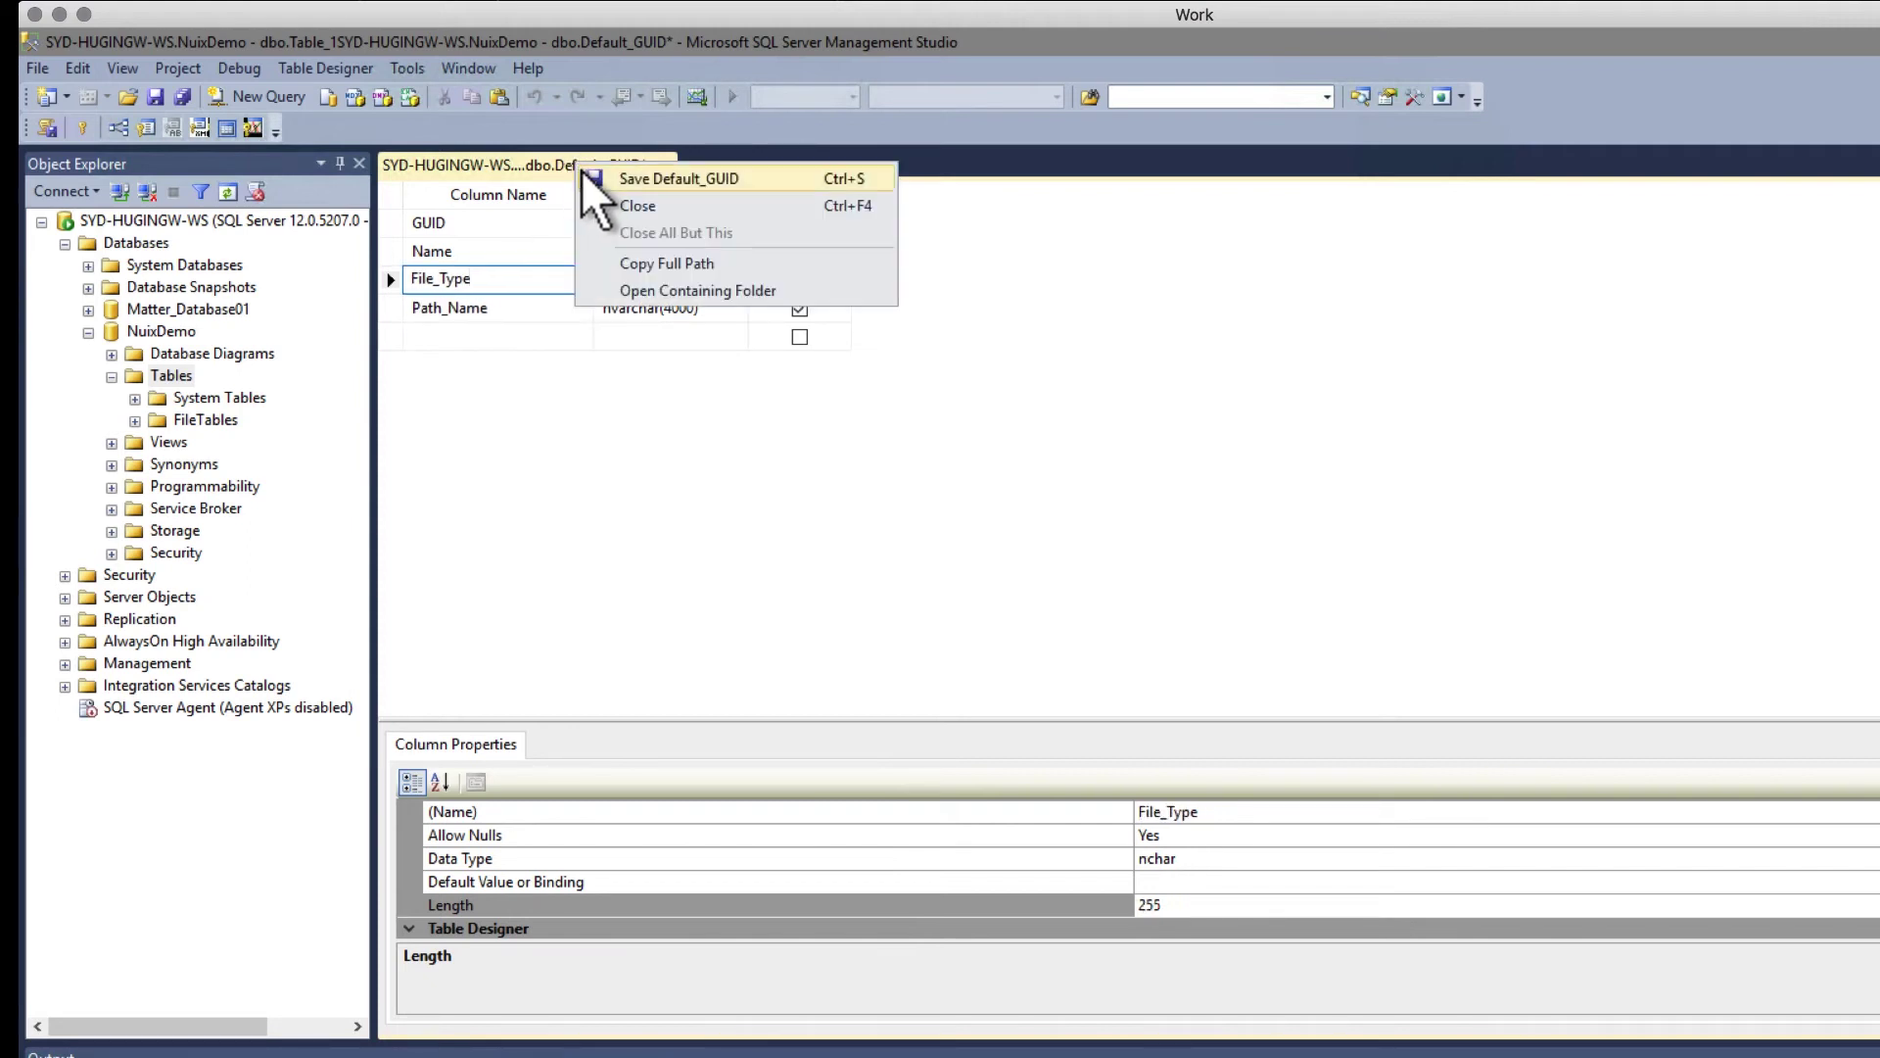
pyautogui.click(641, 178)
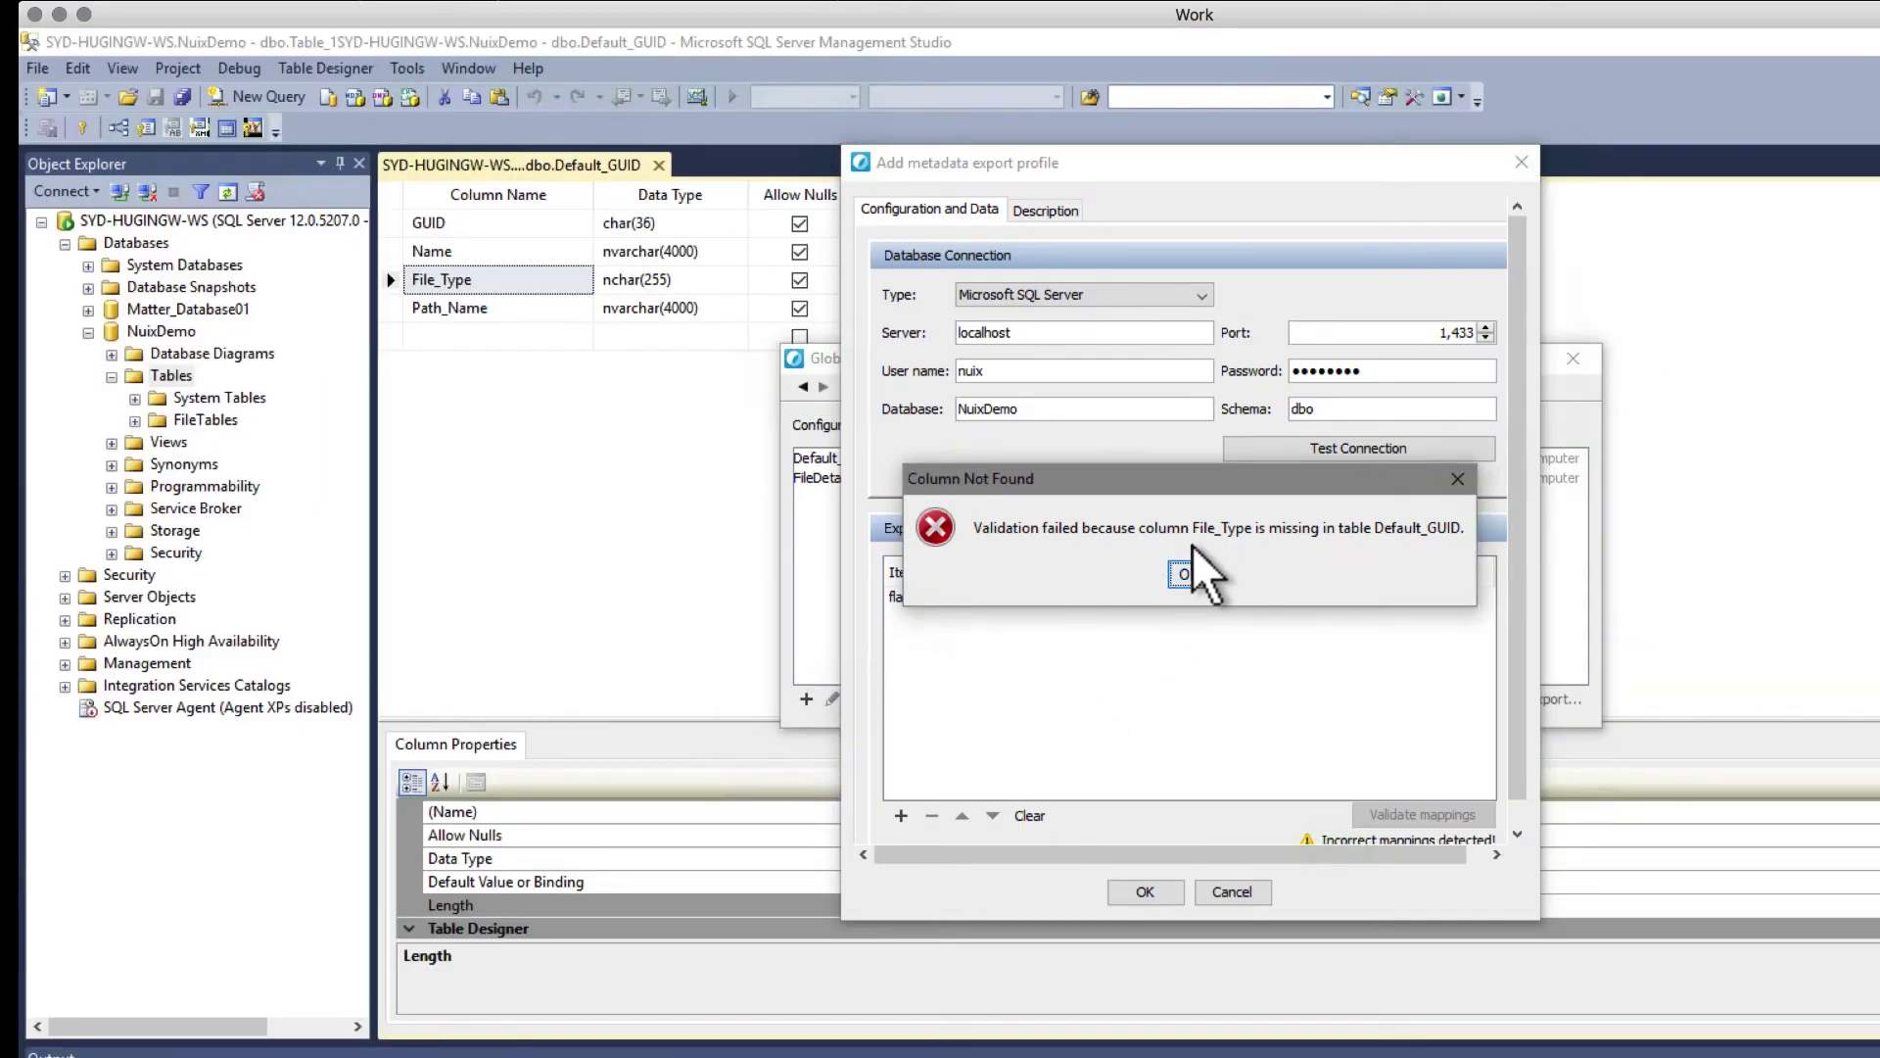
# - Clear the validation errors, then disallow nulls on the GUID column and save Default_GUID
pyautogui.click(1190, 574)
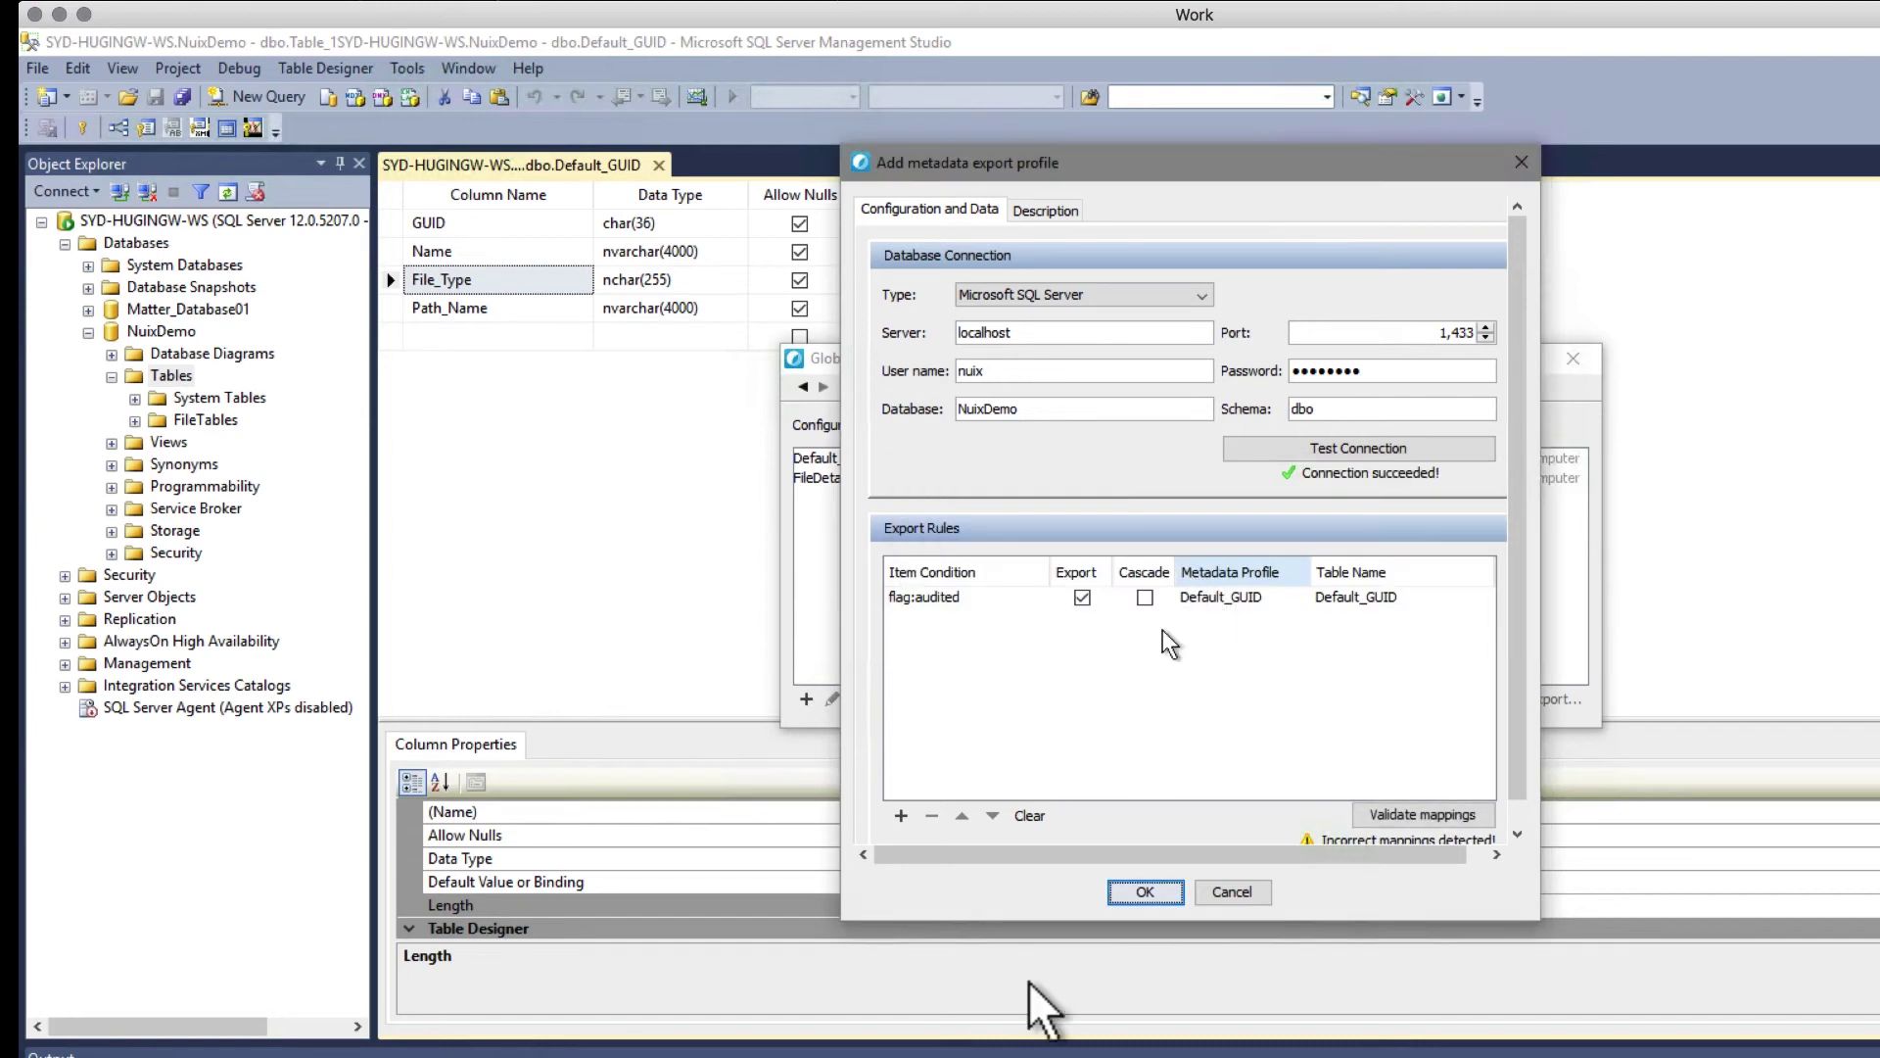
pyautogui.click(1436, 824)
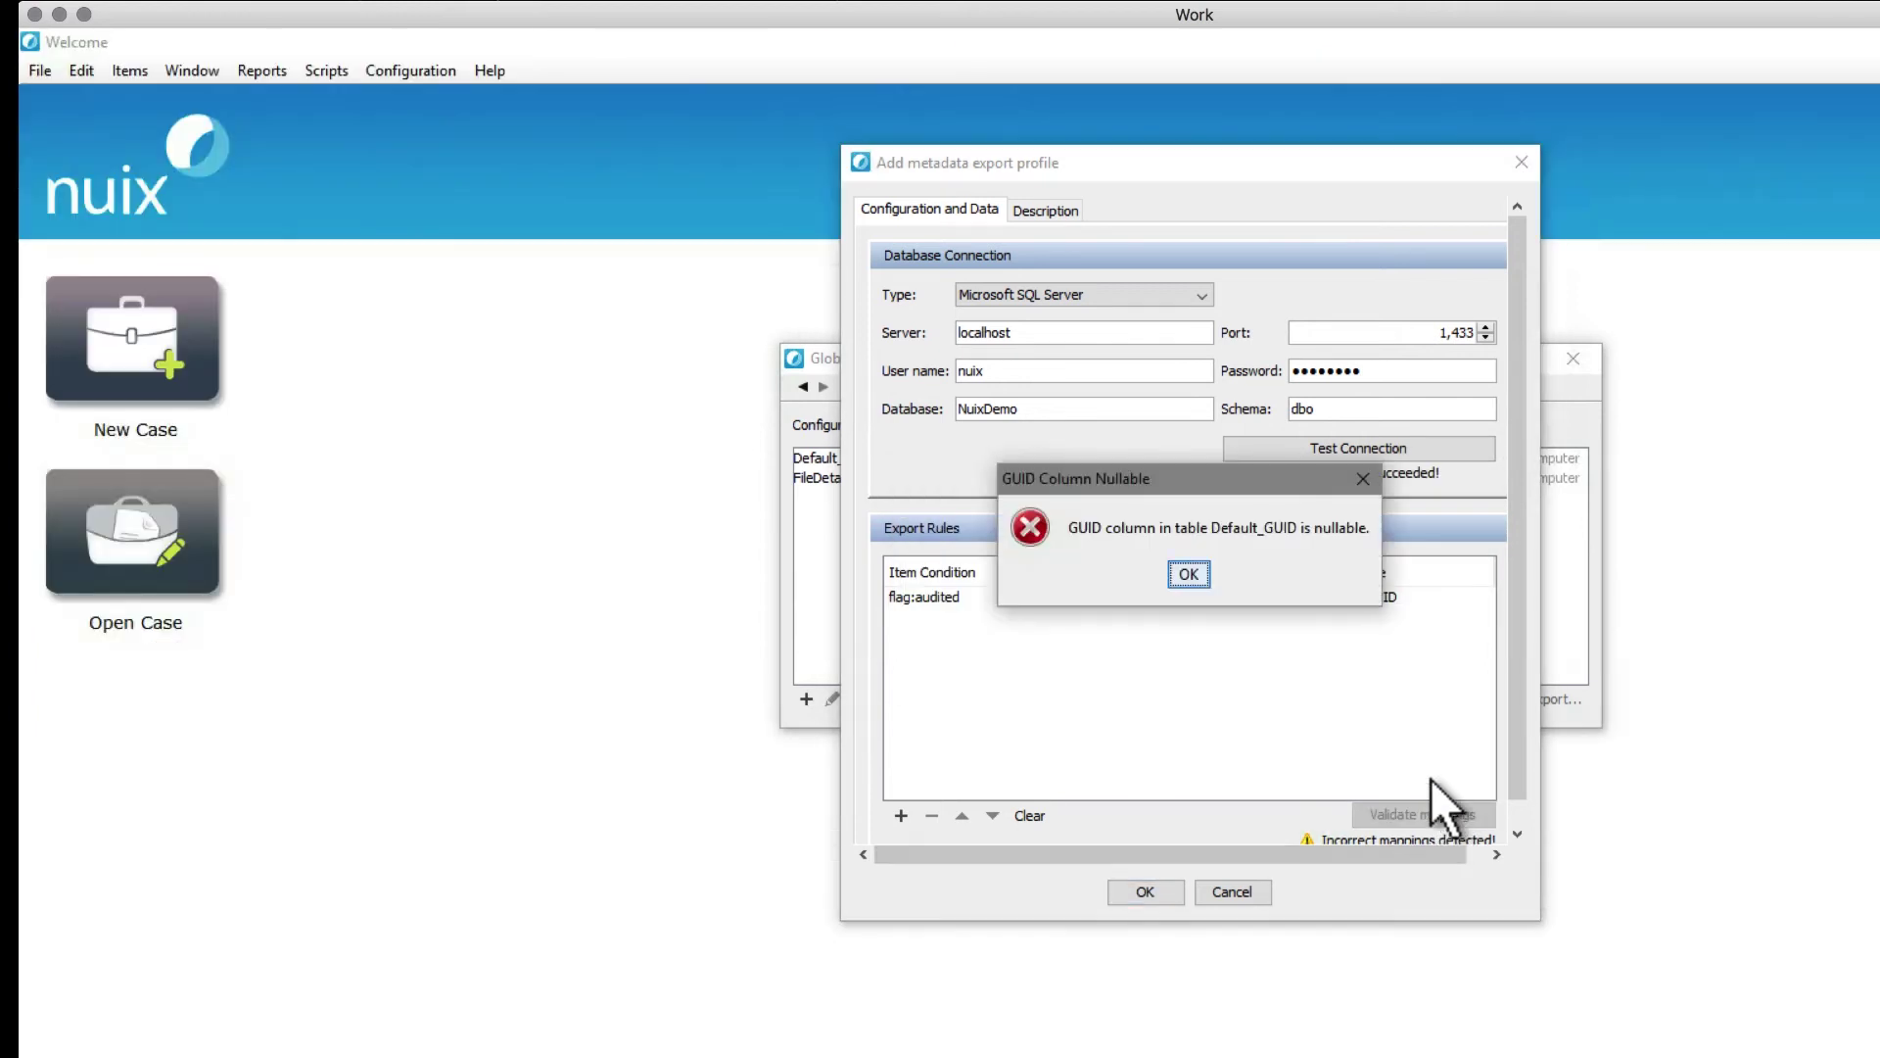
pyautogui.click(1187, 574)
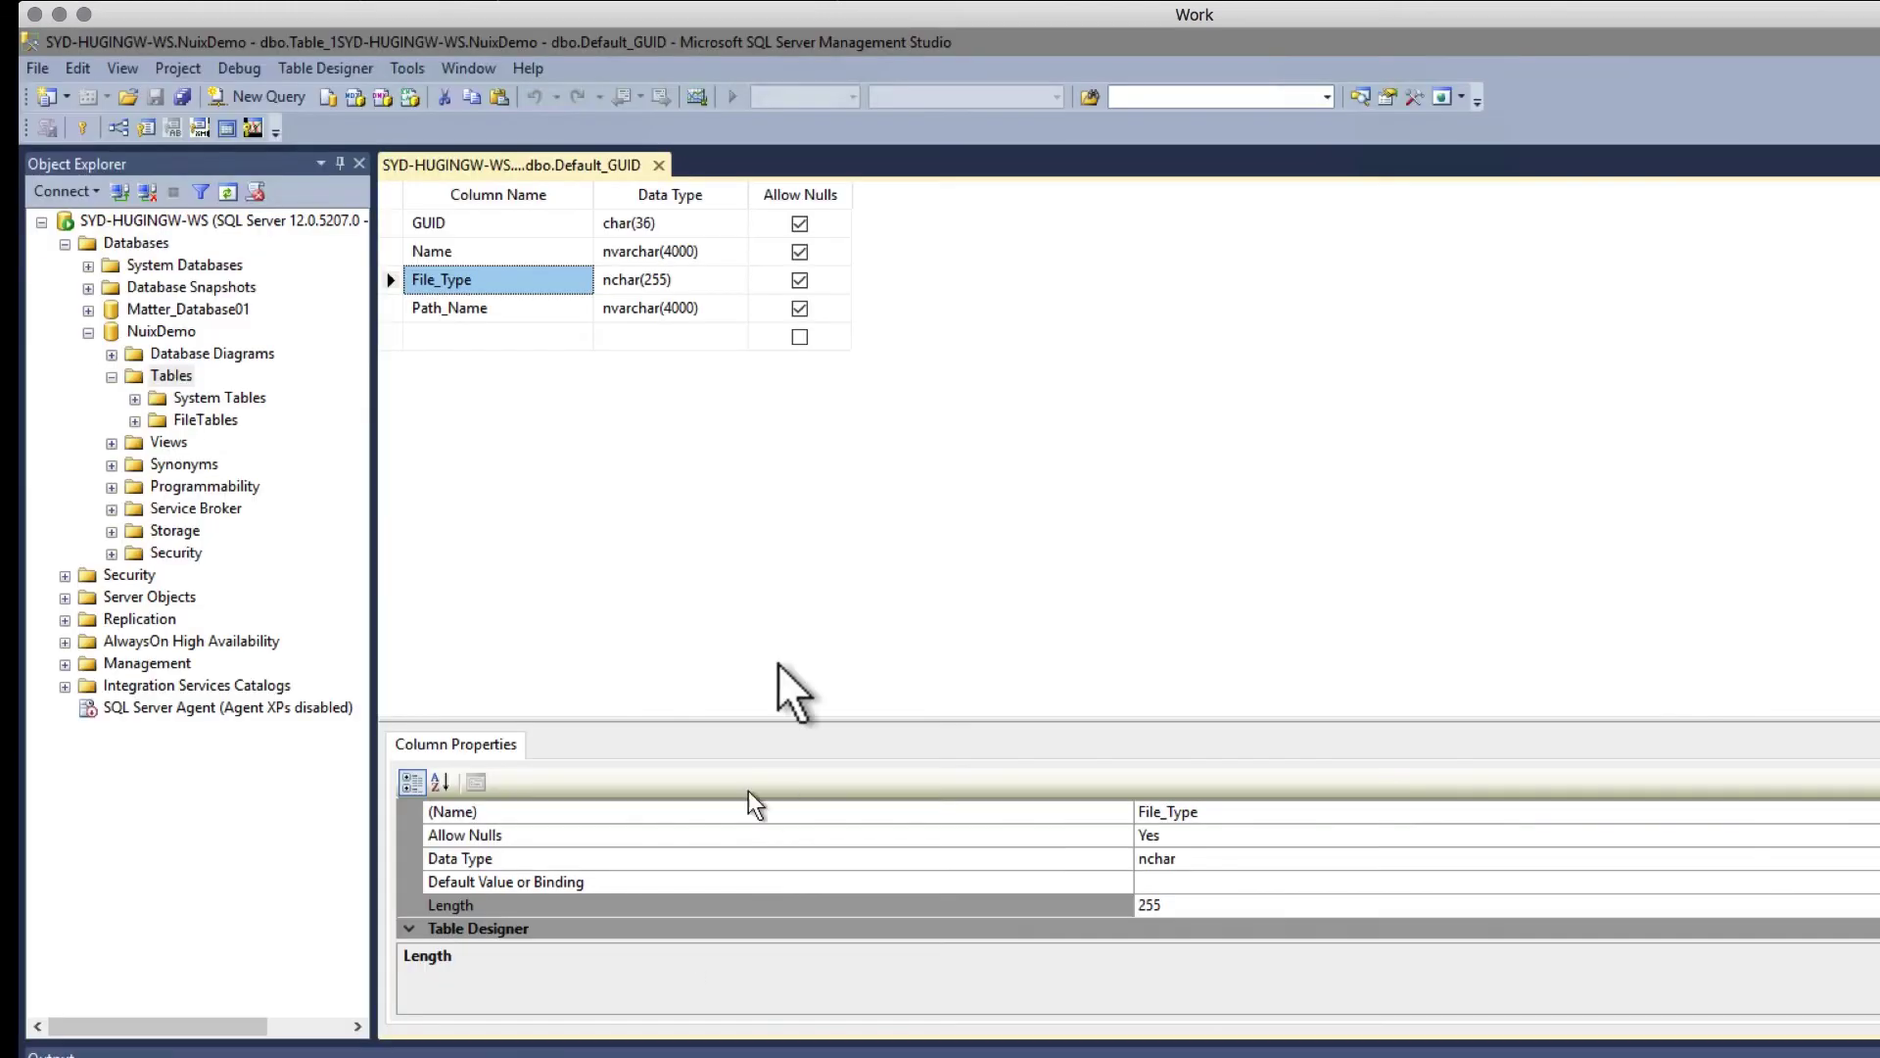
pyautogui.click(799, 223)
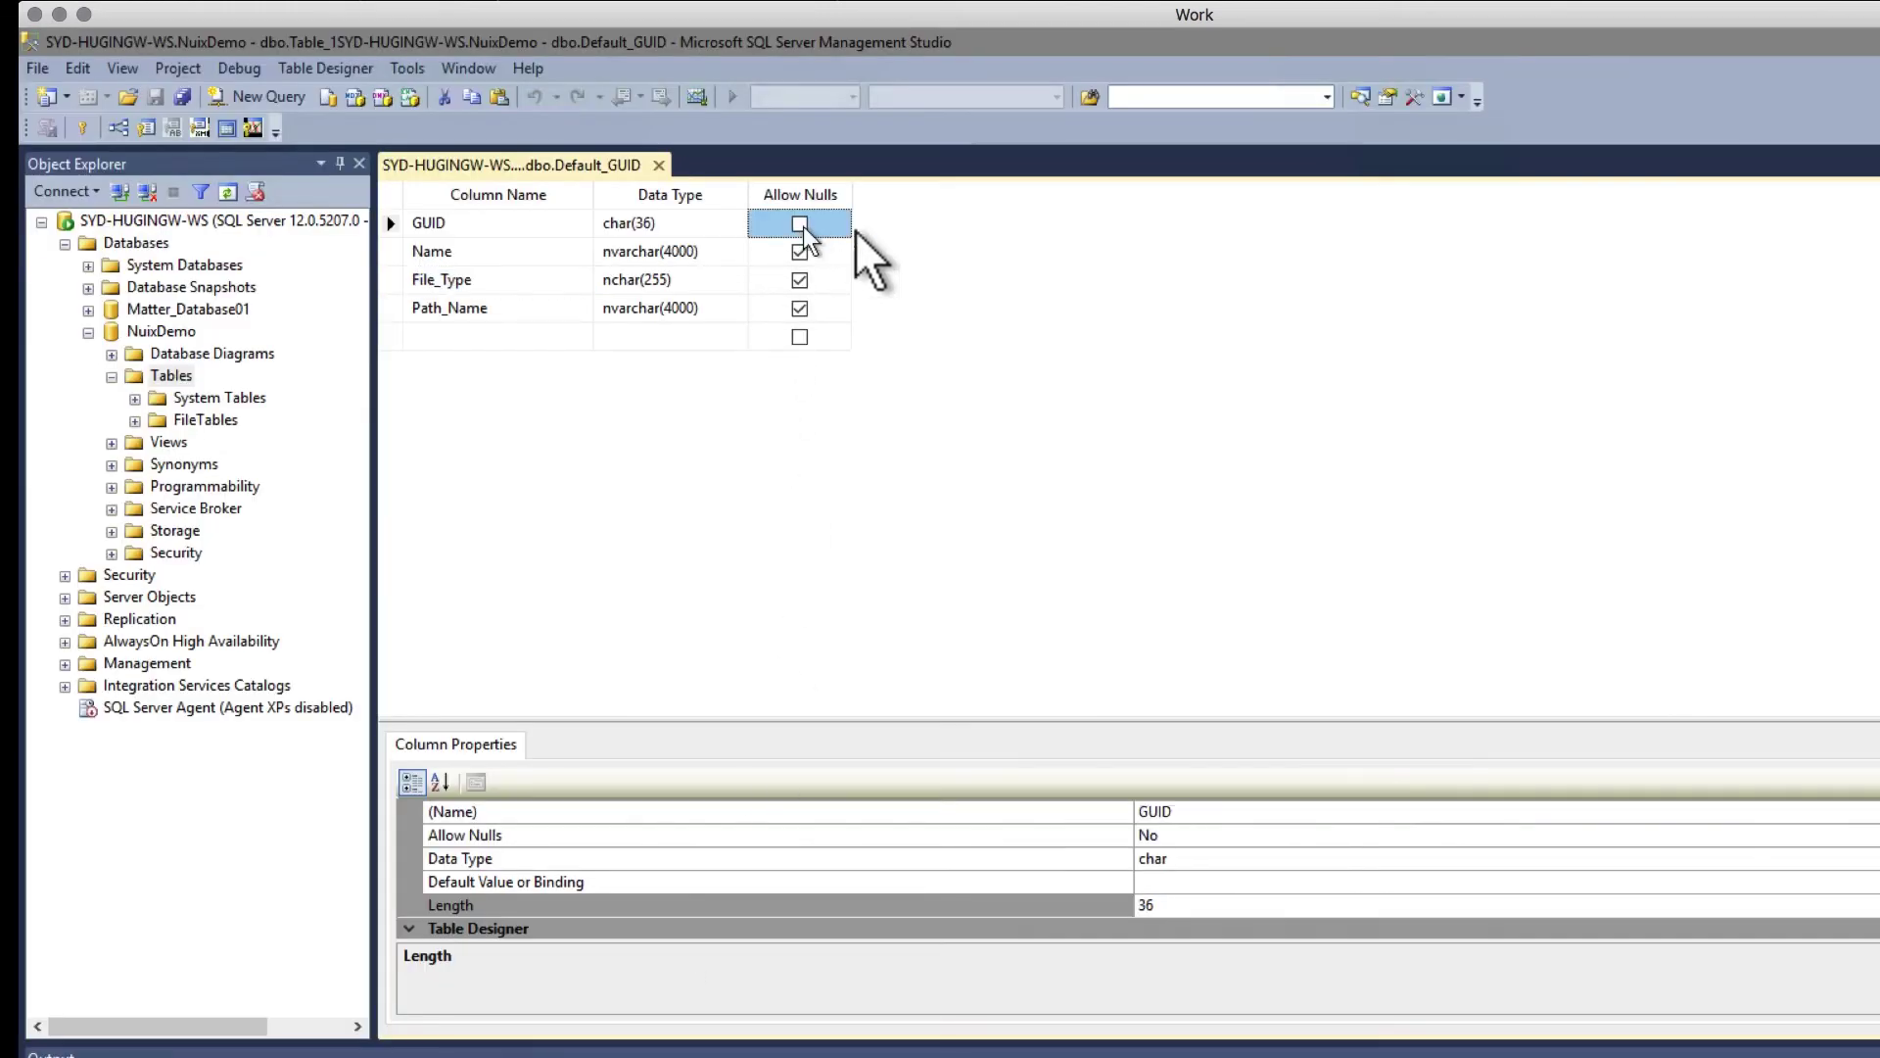
pyautogui.rightClick(608, 163)
pyautogui.click(664, 178)
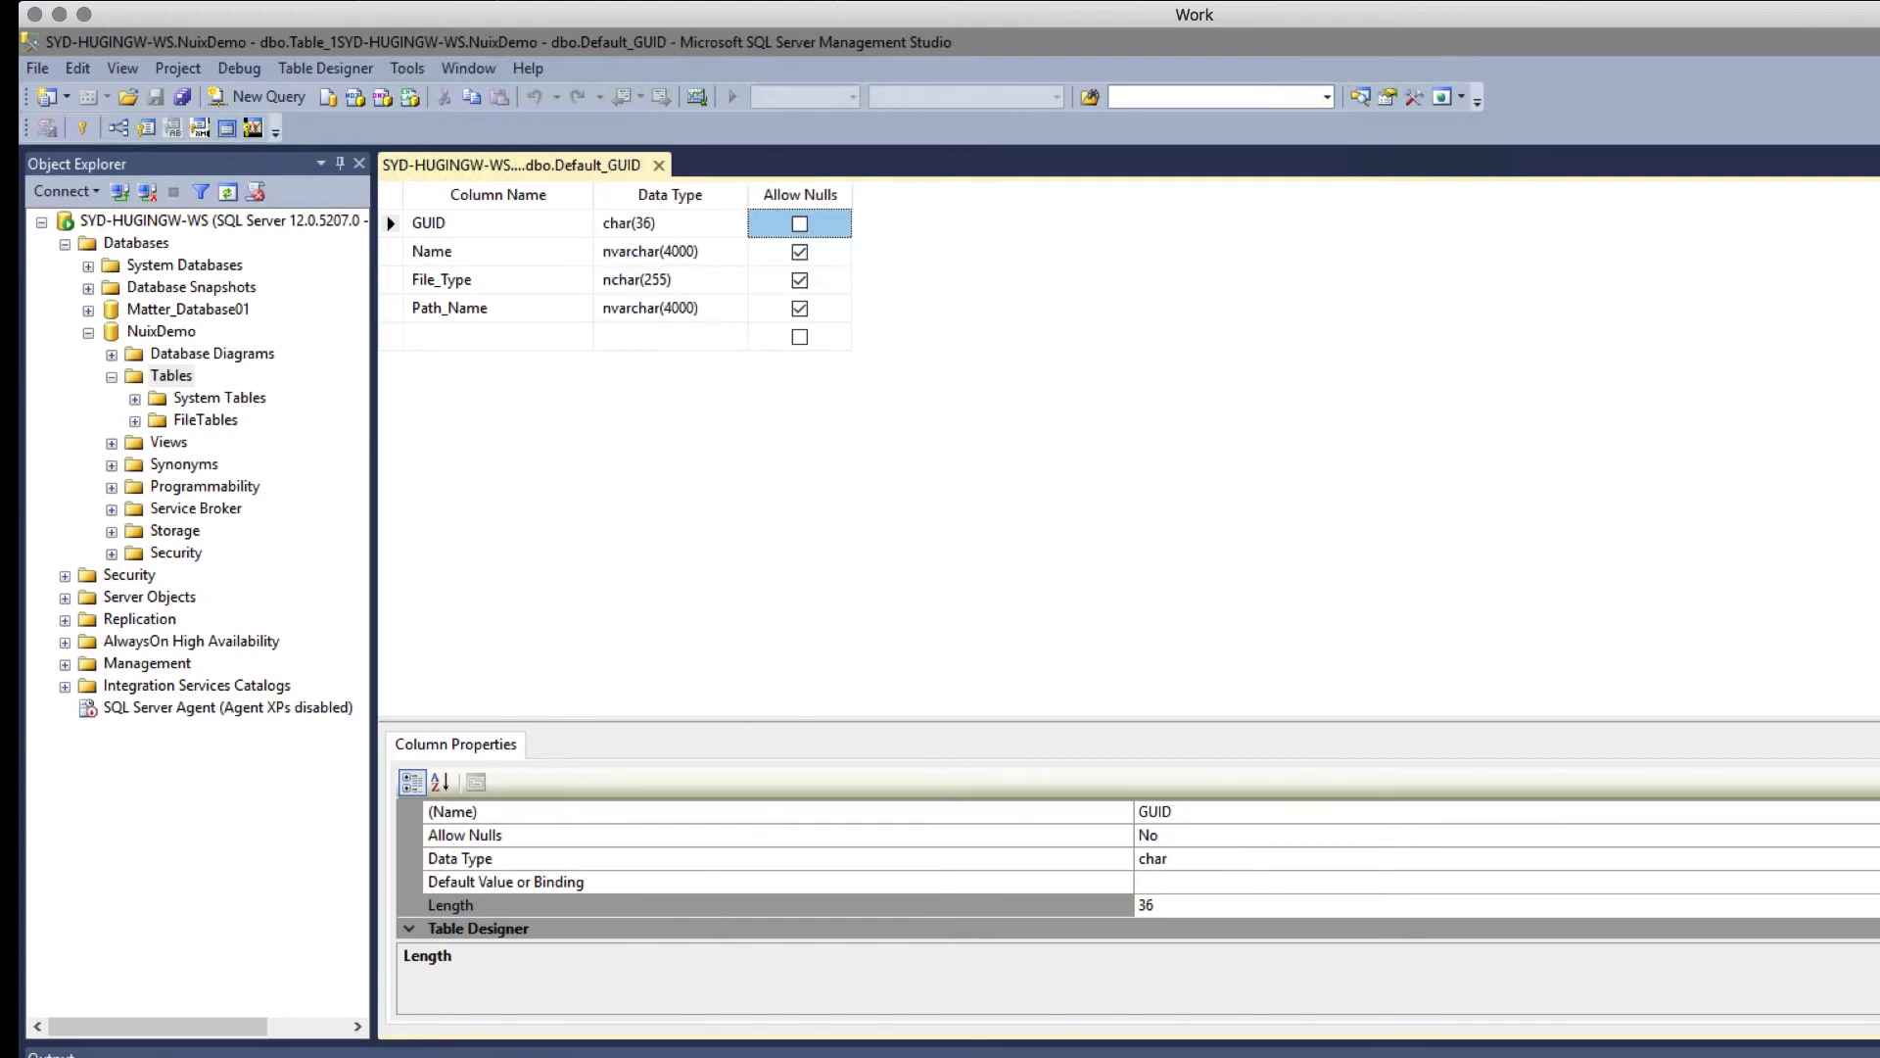
# - Revalidate the mappings successfully and save the profile without a default export rule
pyautogui.hotkey('alt', 'Tab')
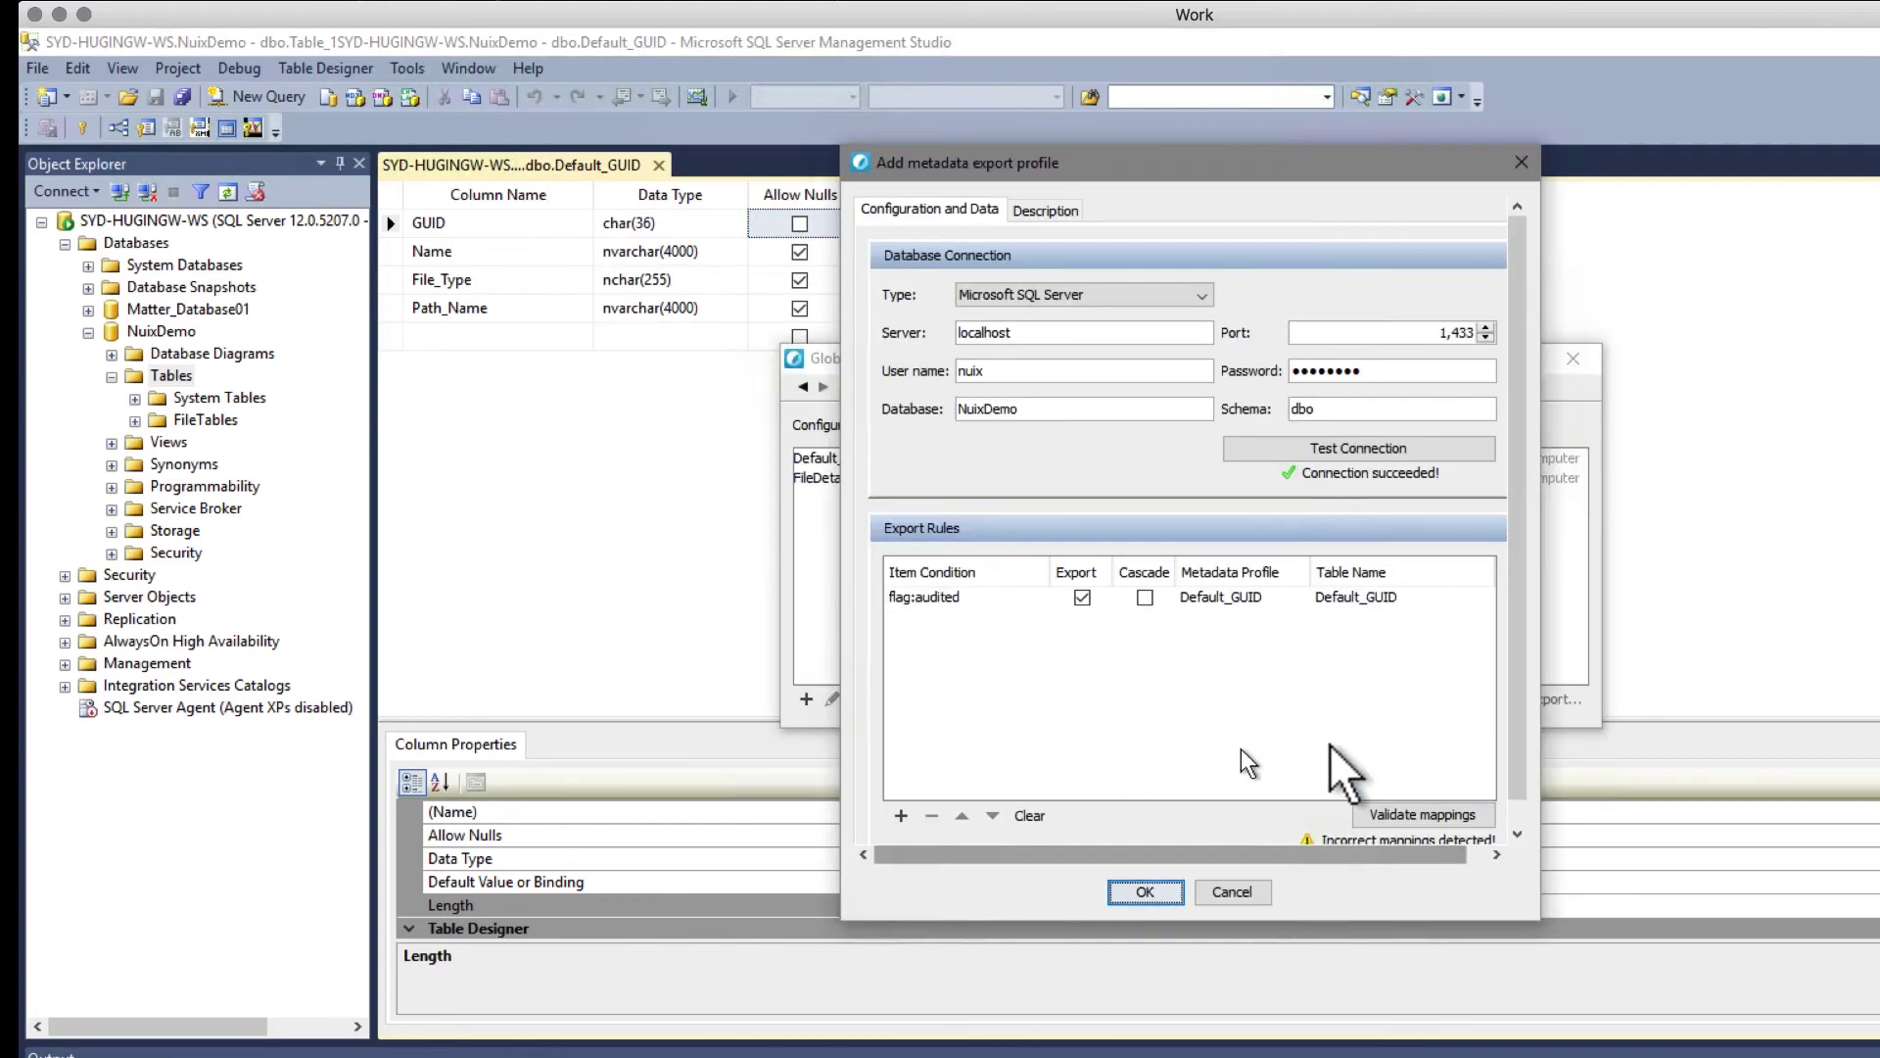
pyautogui.click(1425, 815)
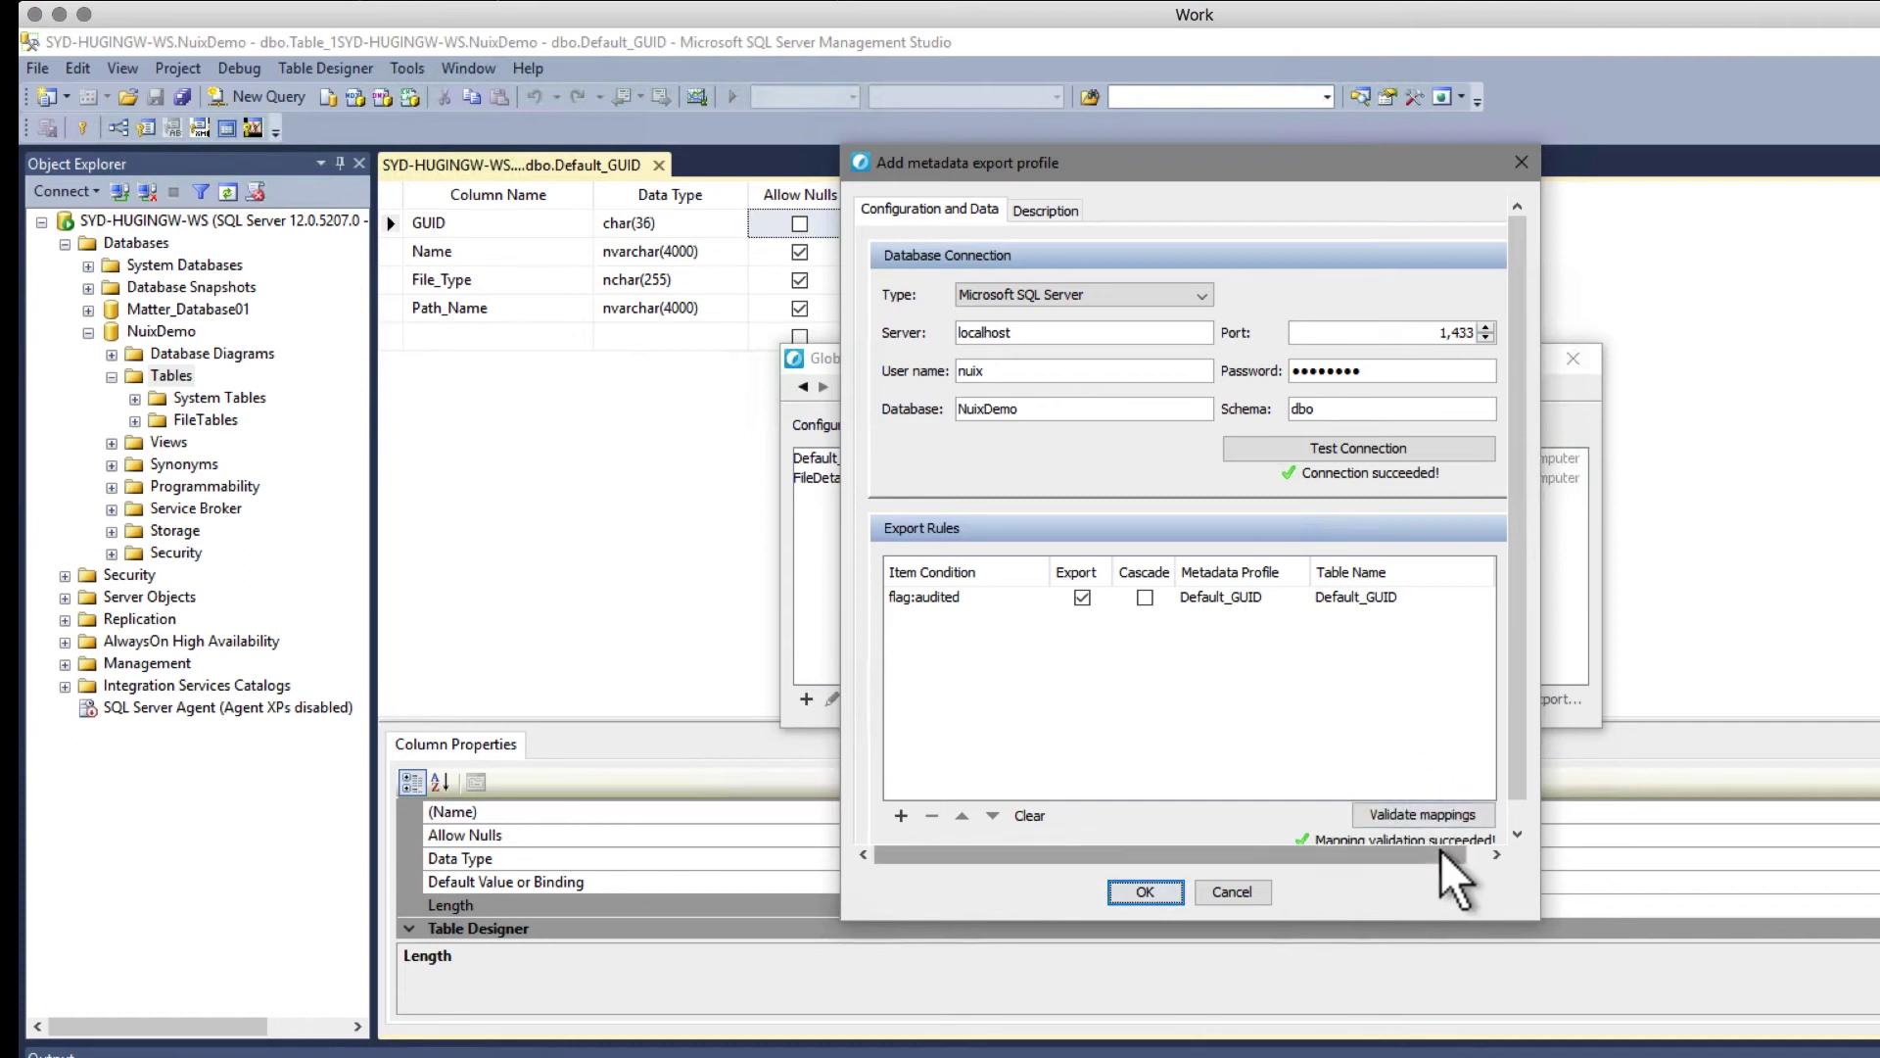
pyautogui.moveTo(1440, 851); pyautogui.dragTo(1485, 811)
pyautogui.scroll(-1, 1484, 811)
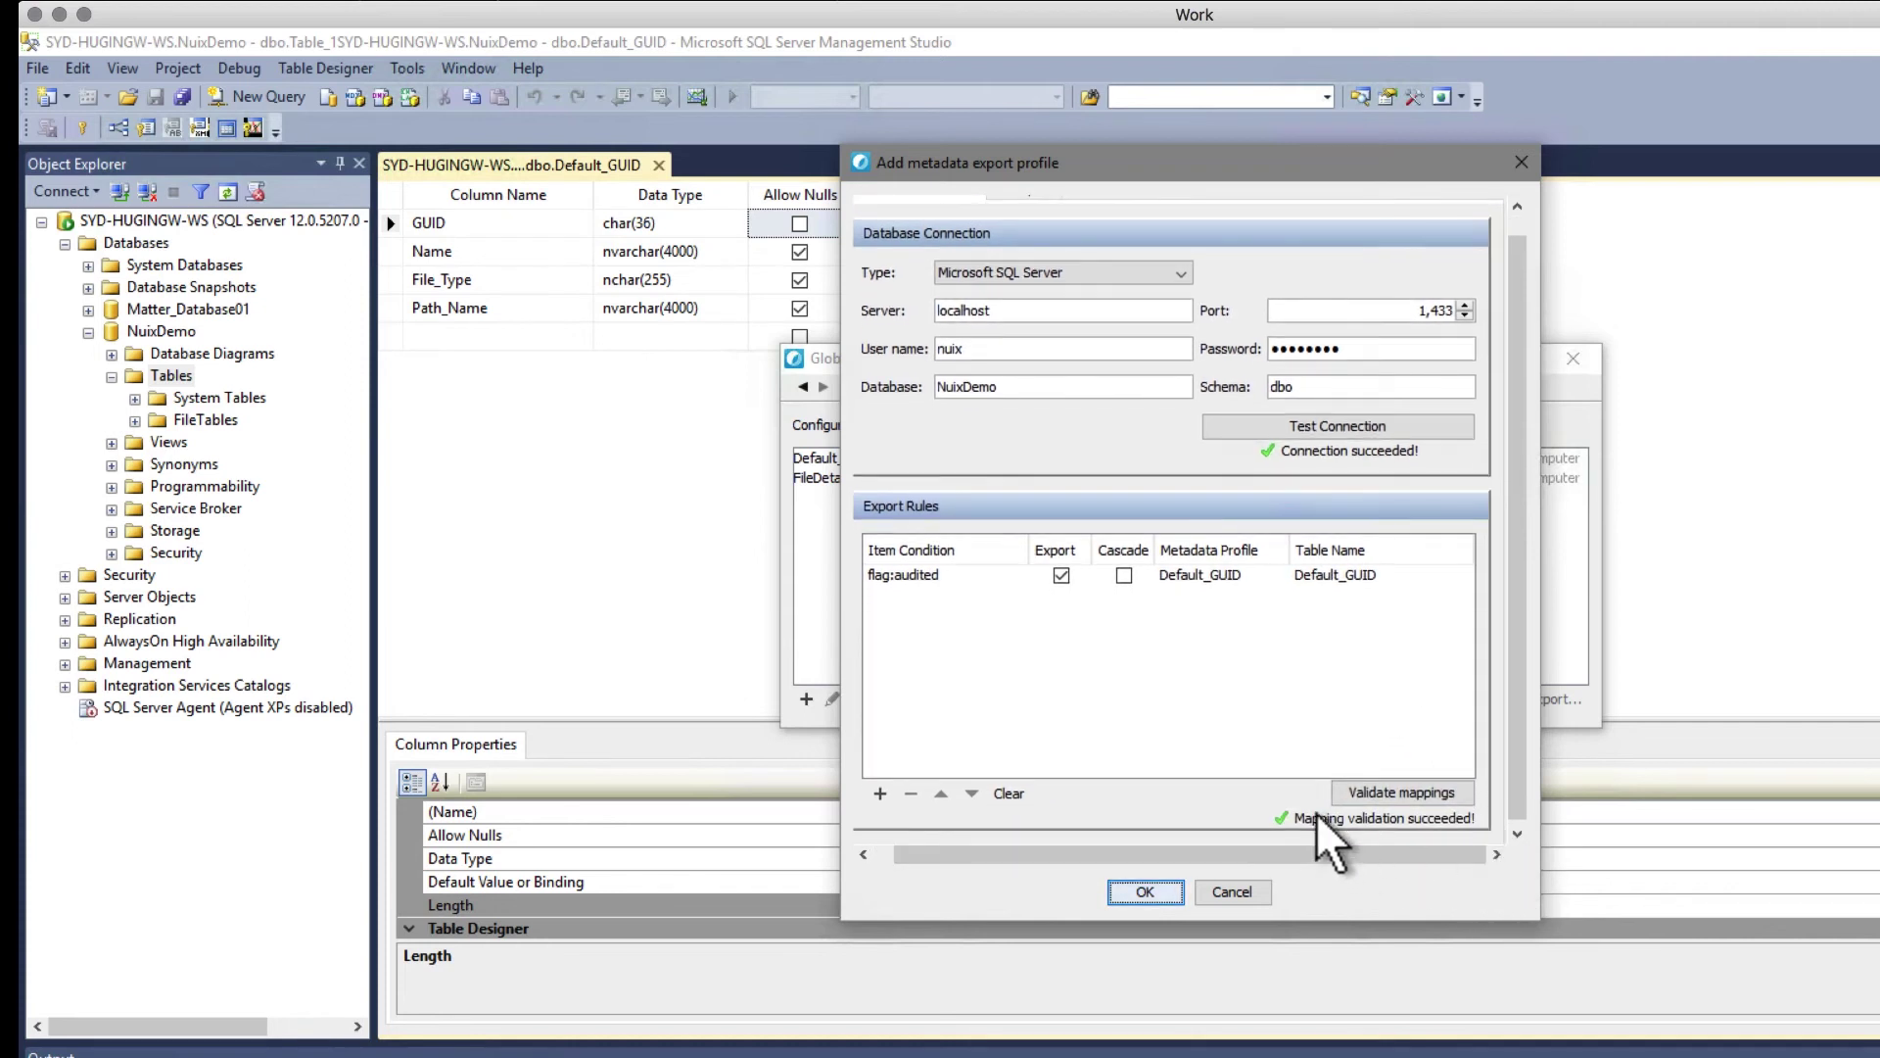
pyautogui.click(1144, 888)
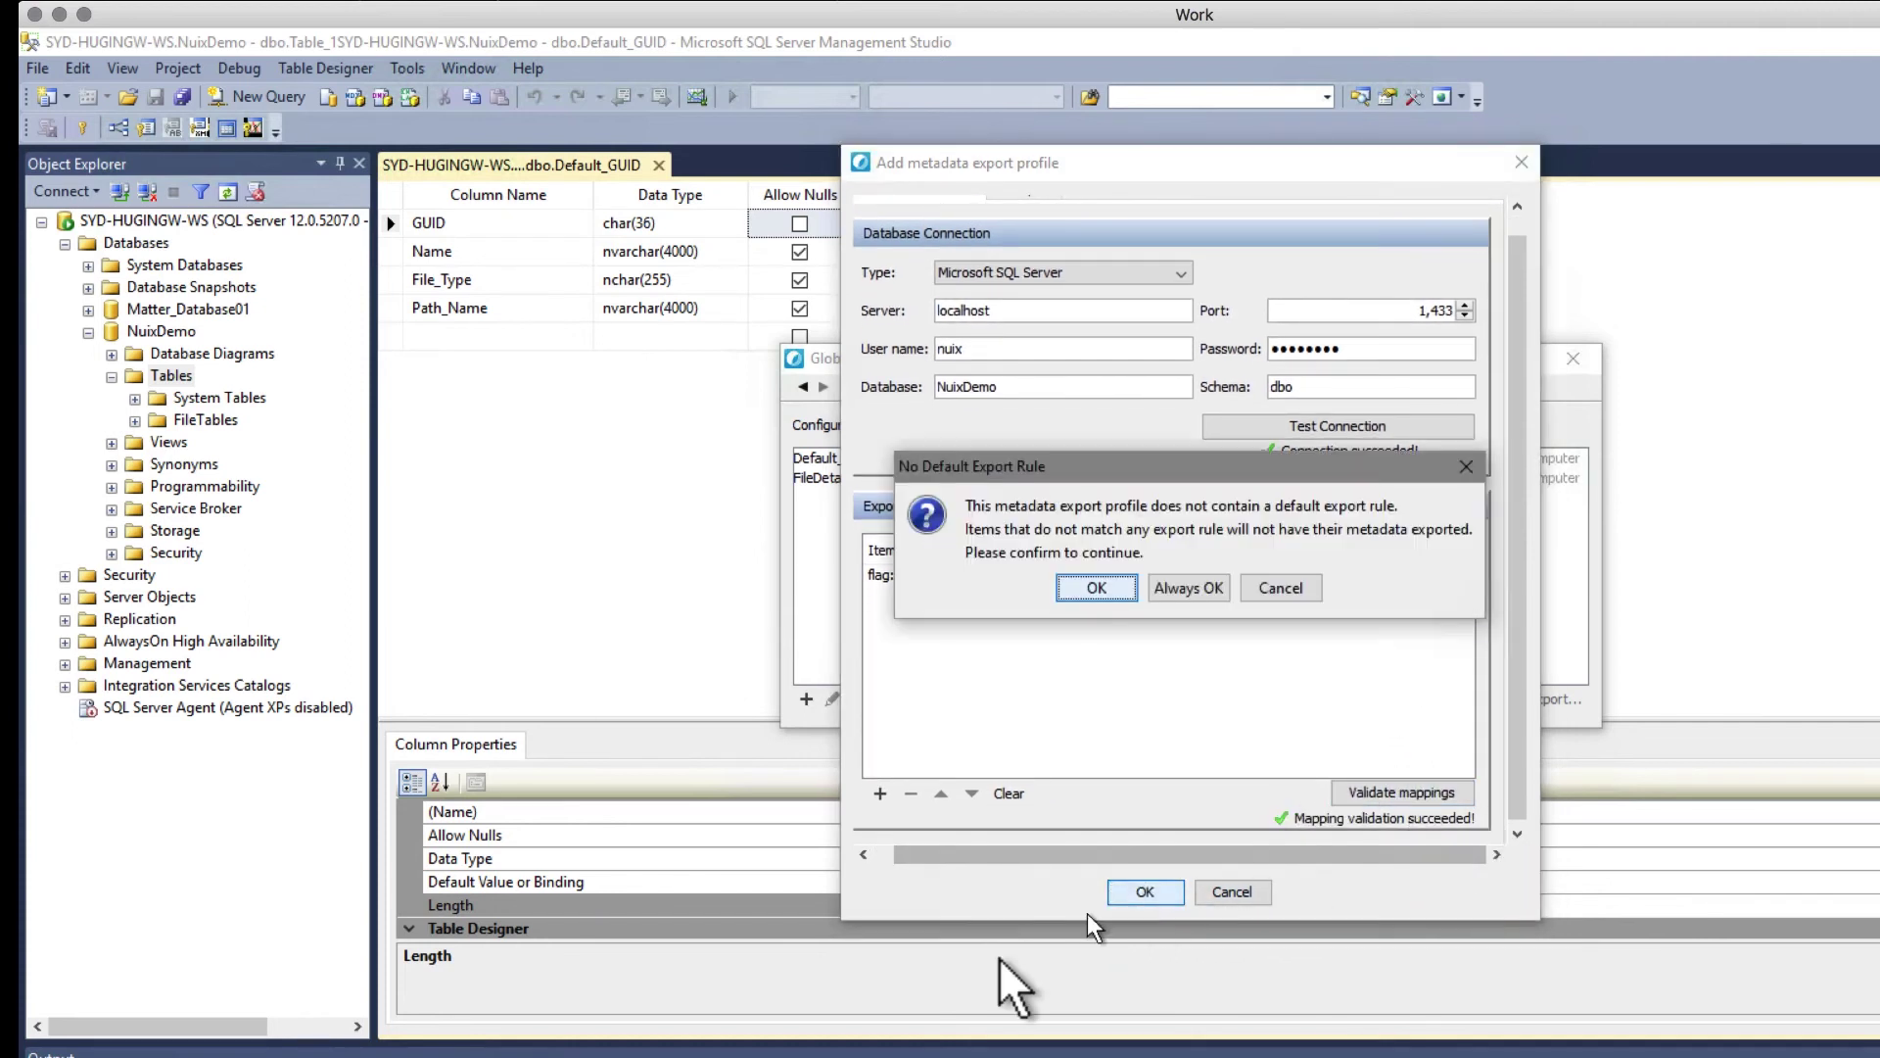
pyautogui.click(1091, 584)
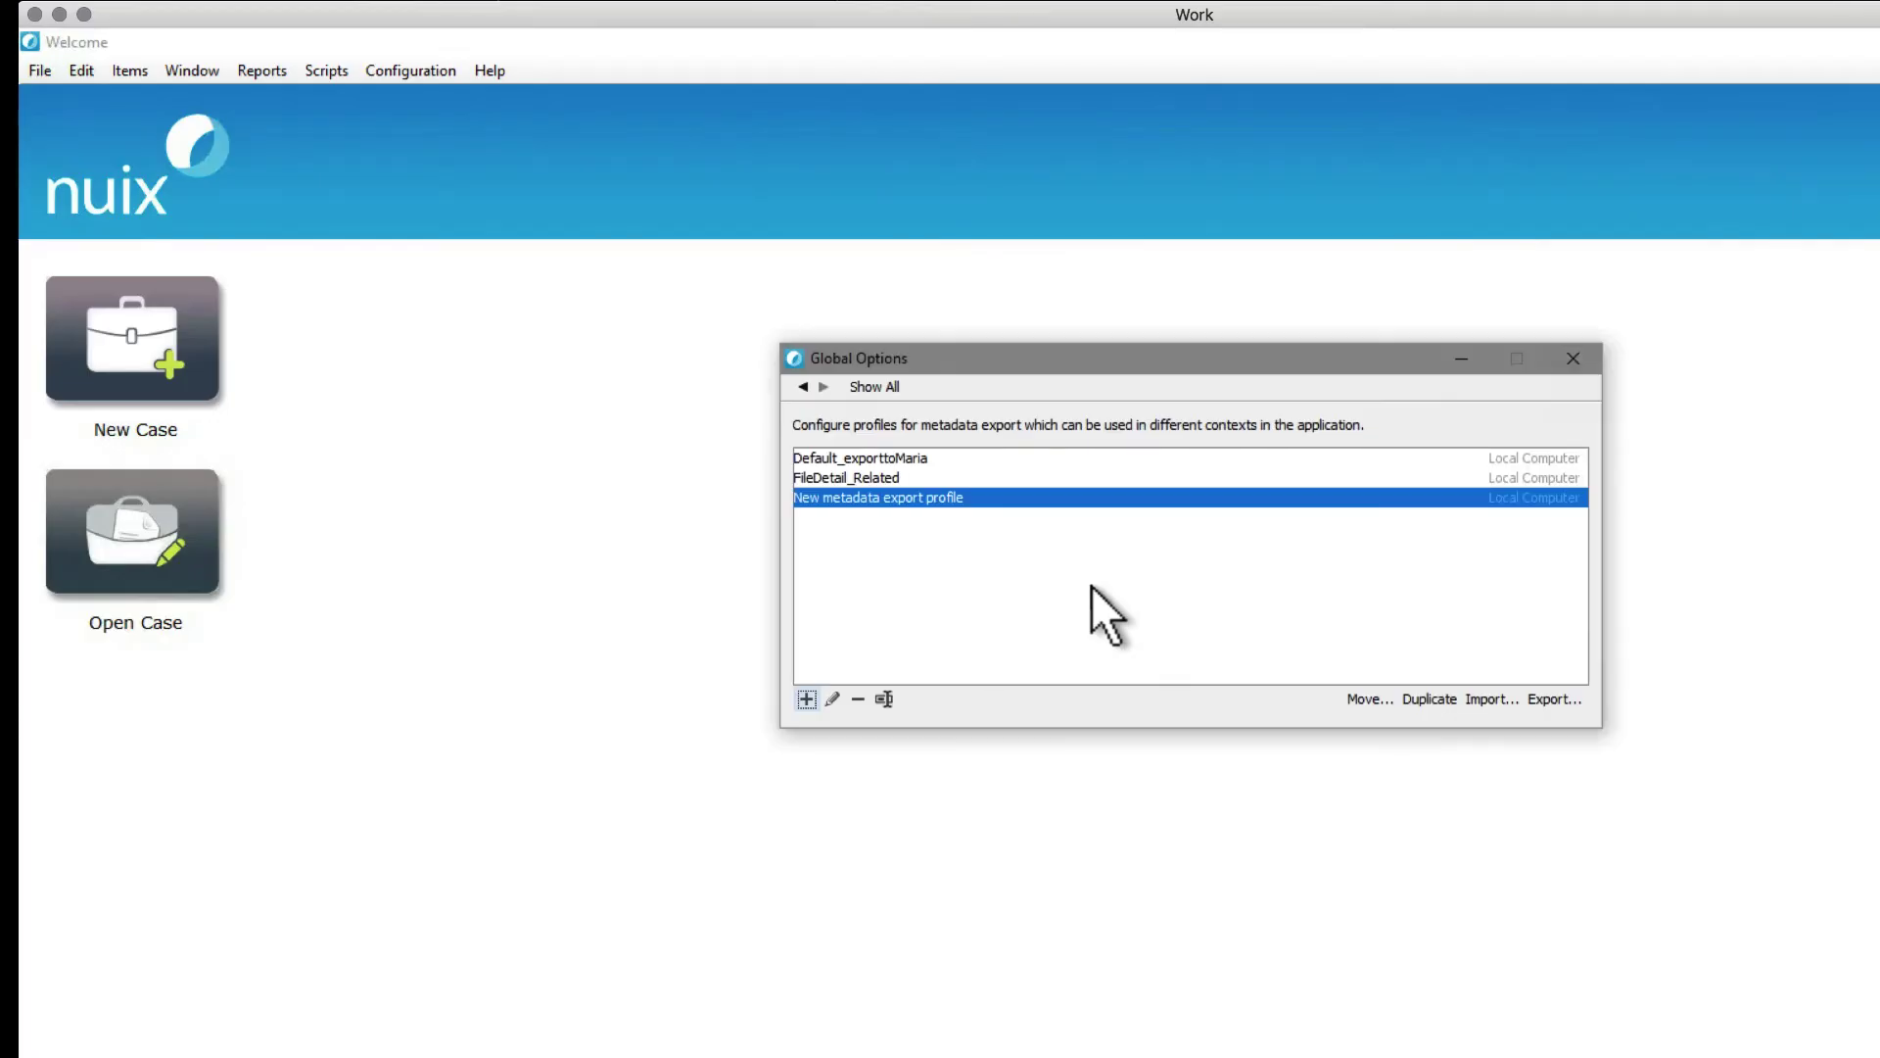
# - Rename 'New metadata export profile' to 'Export_Default' and return to the Show All options view
pyautogui.click(978, 500)
pyautogui.doubleClick(977, 499)
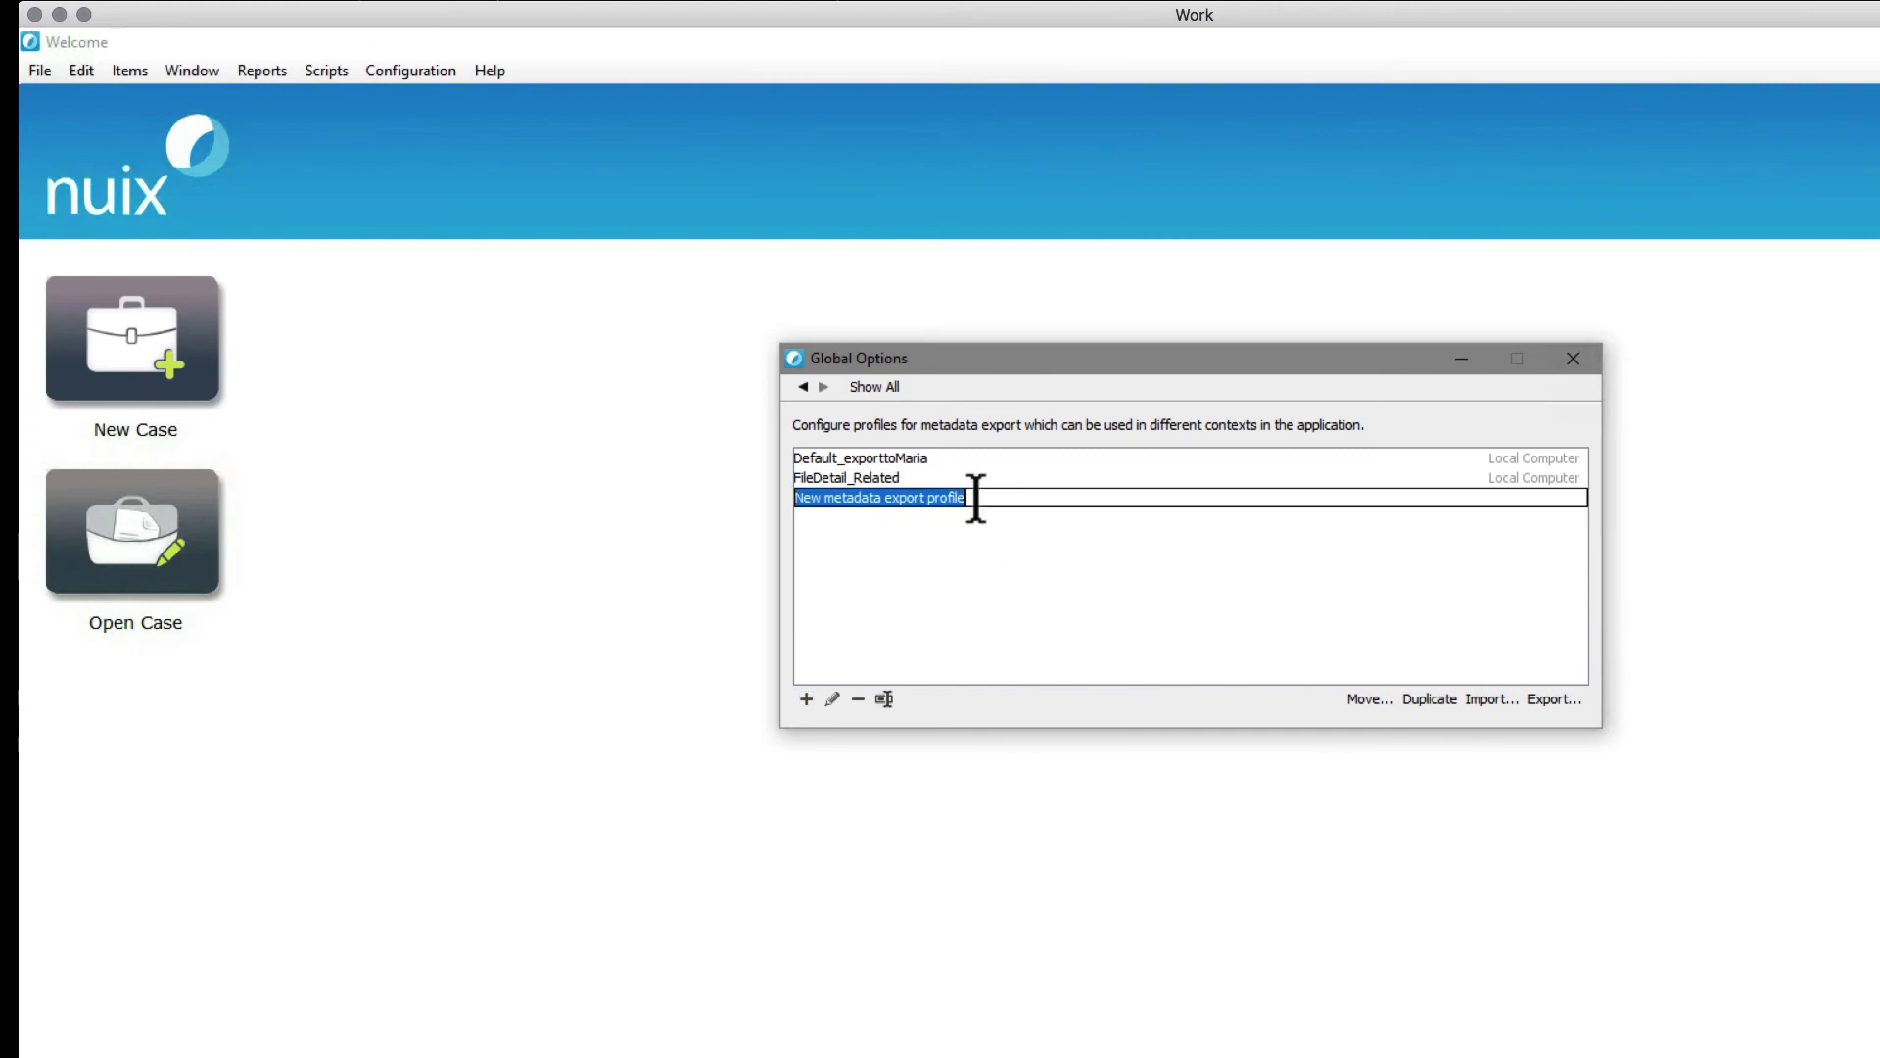
pyautogui.write('Export')
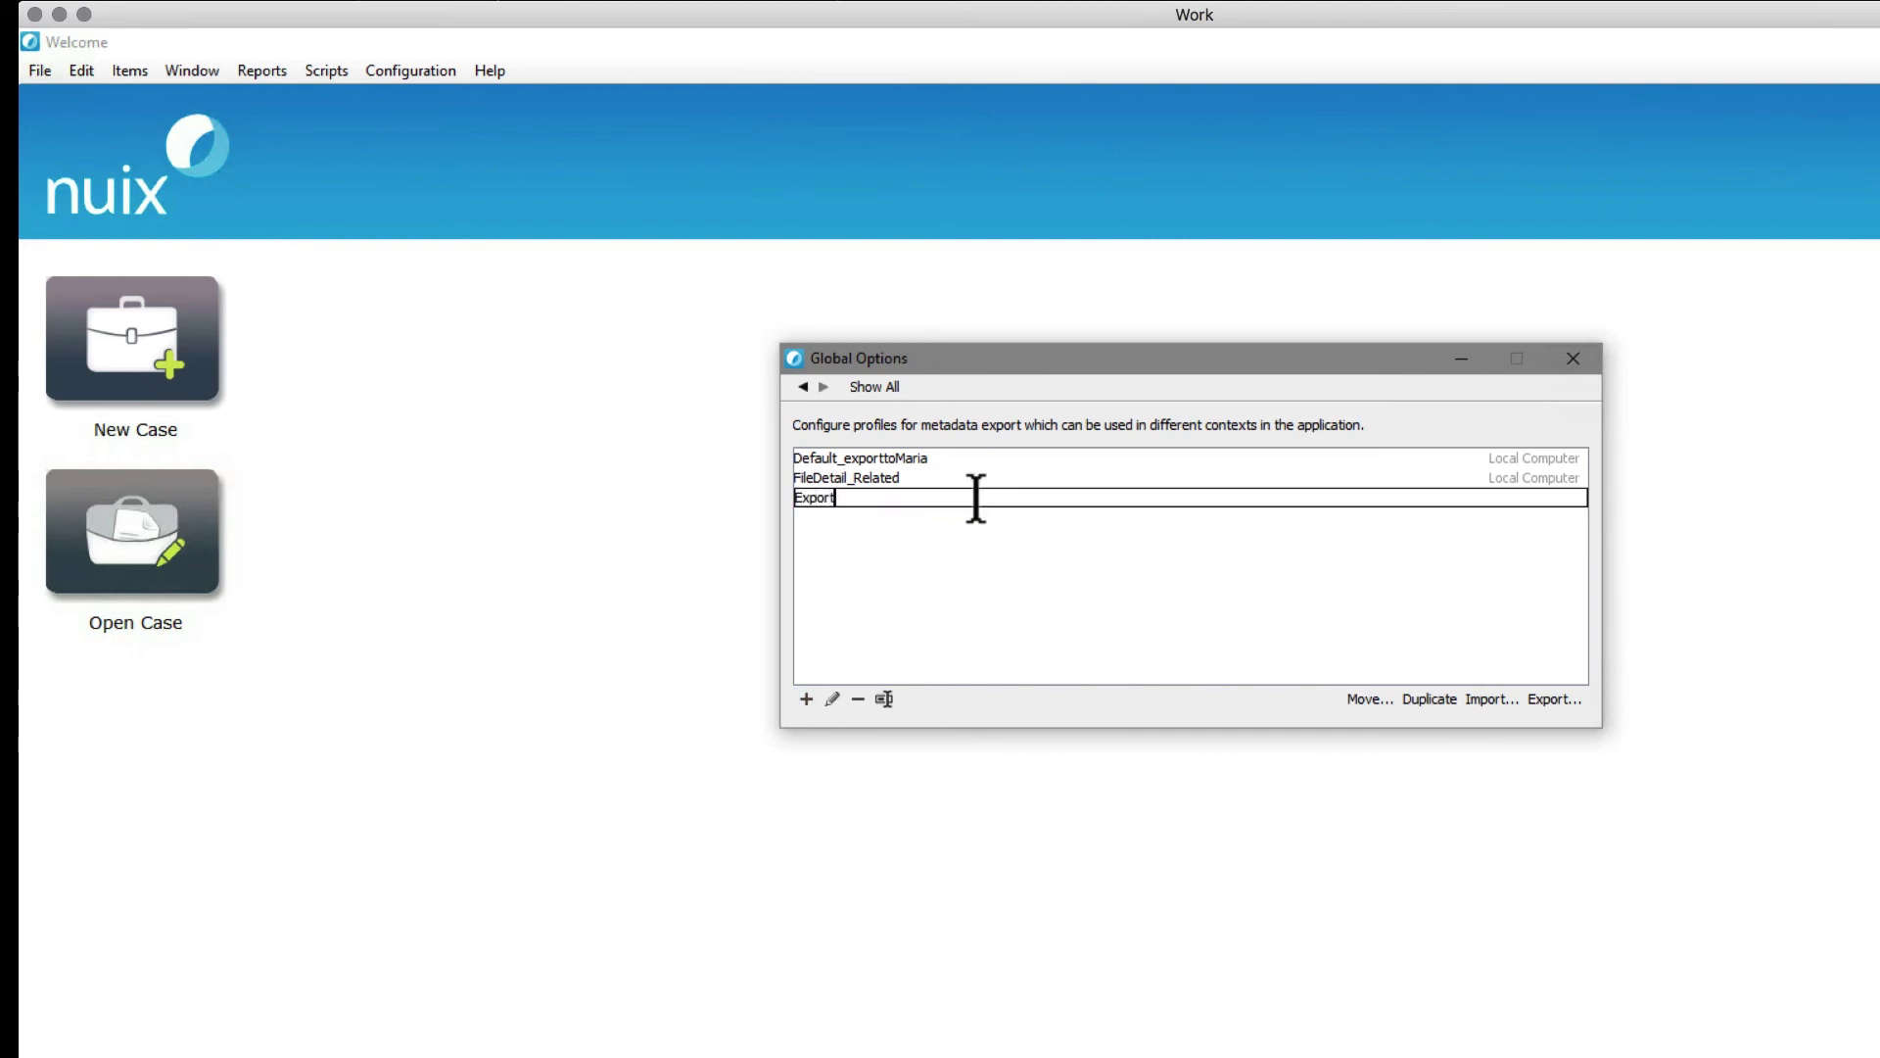
pyautogui.write('_Default')
pyautogui.press('Return')
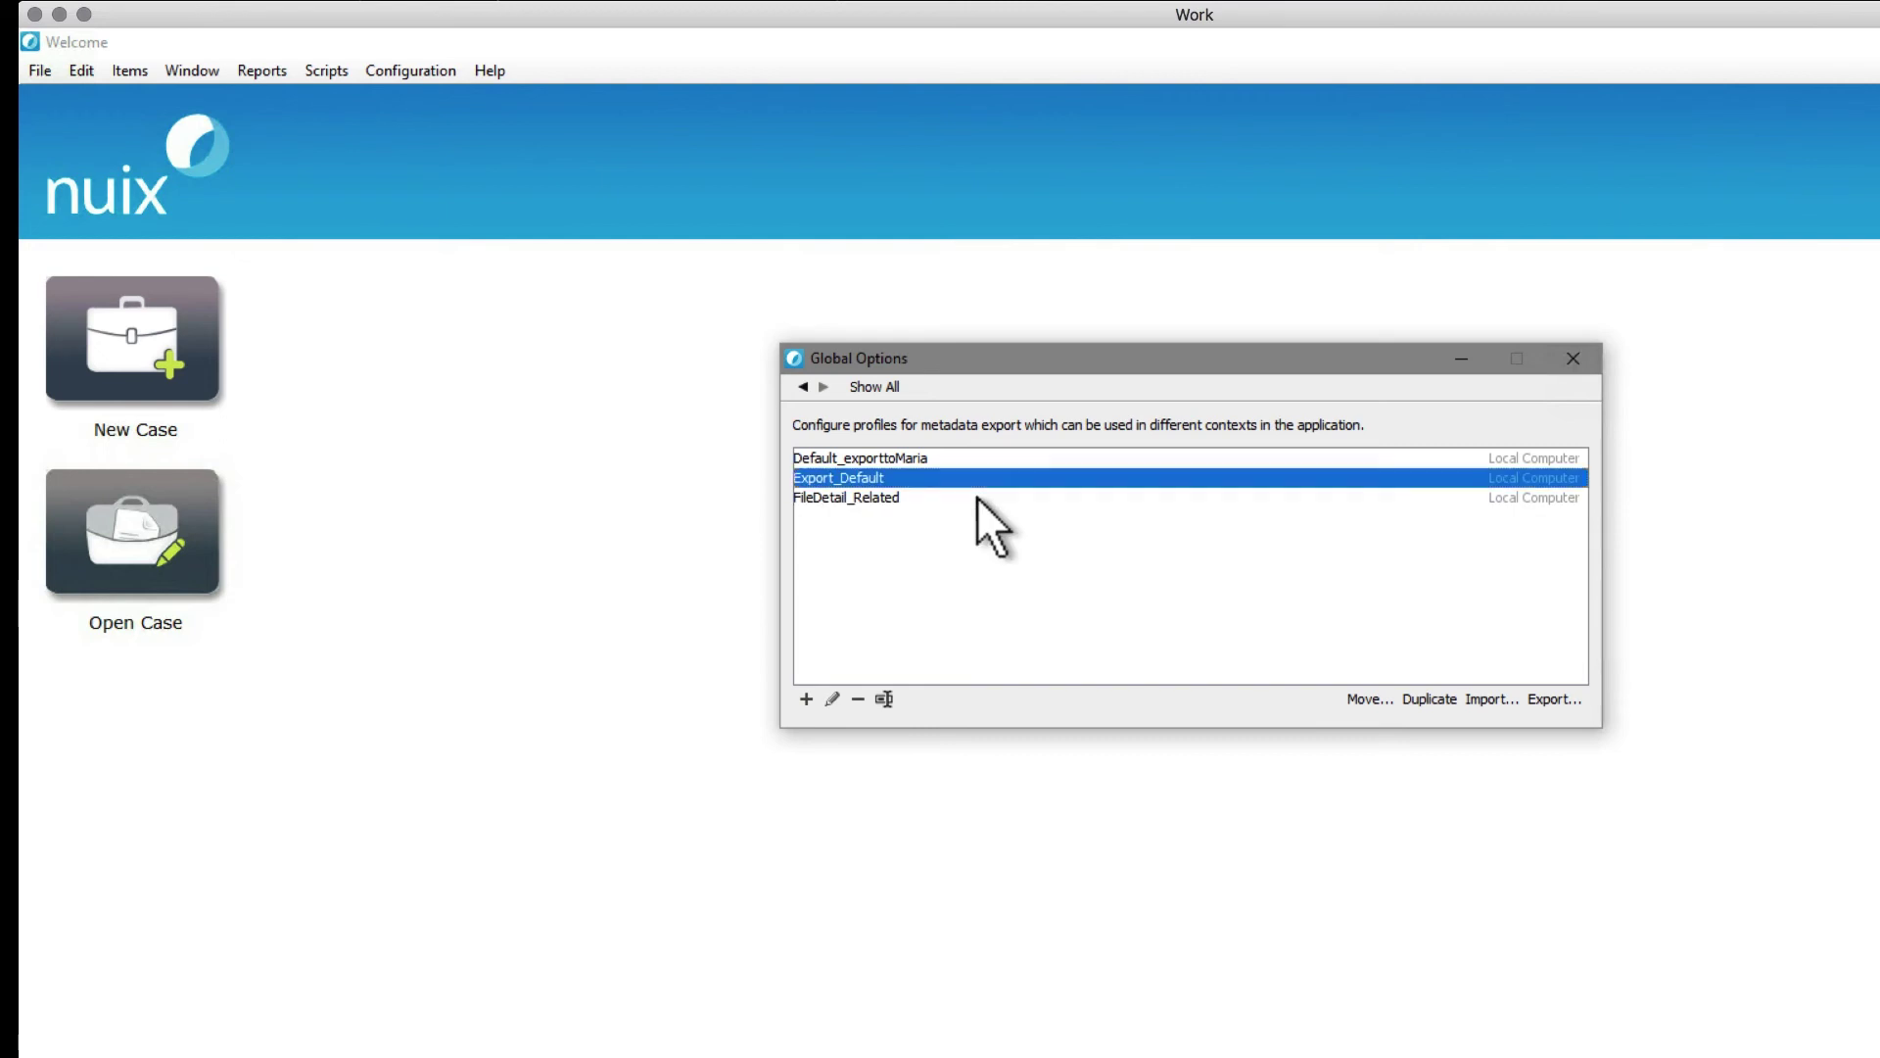
pyautogui.click(805, 386)
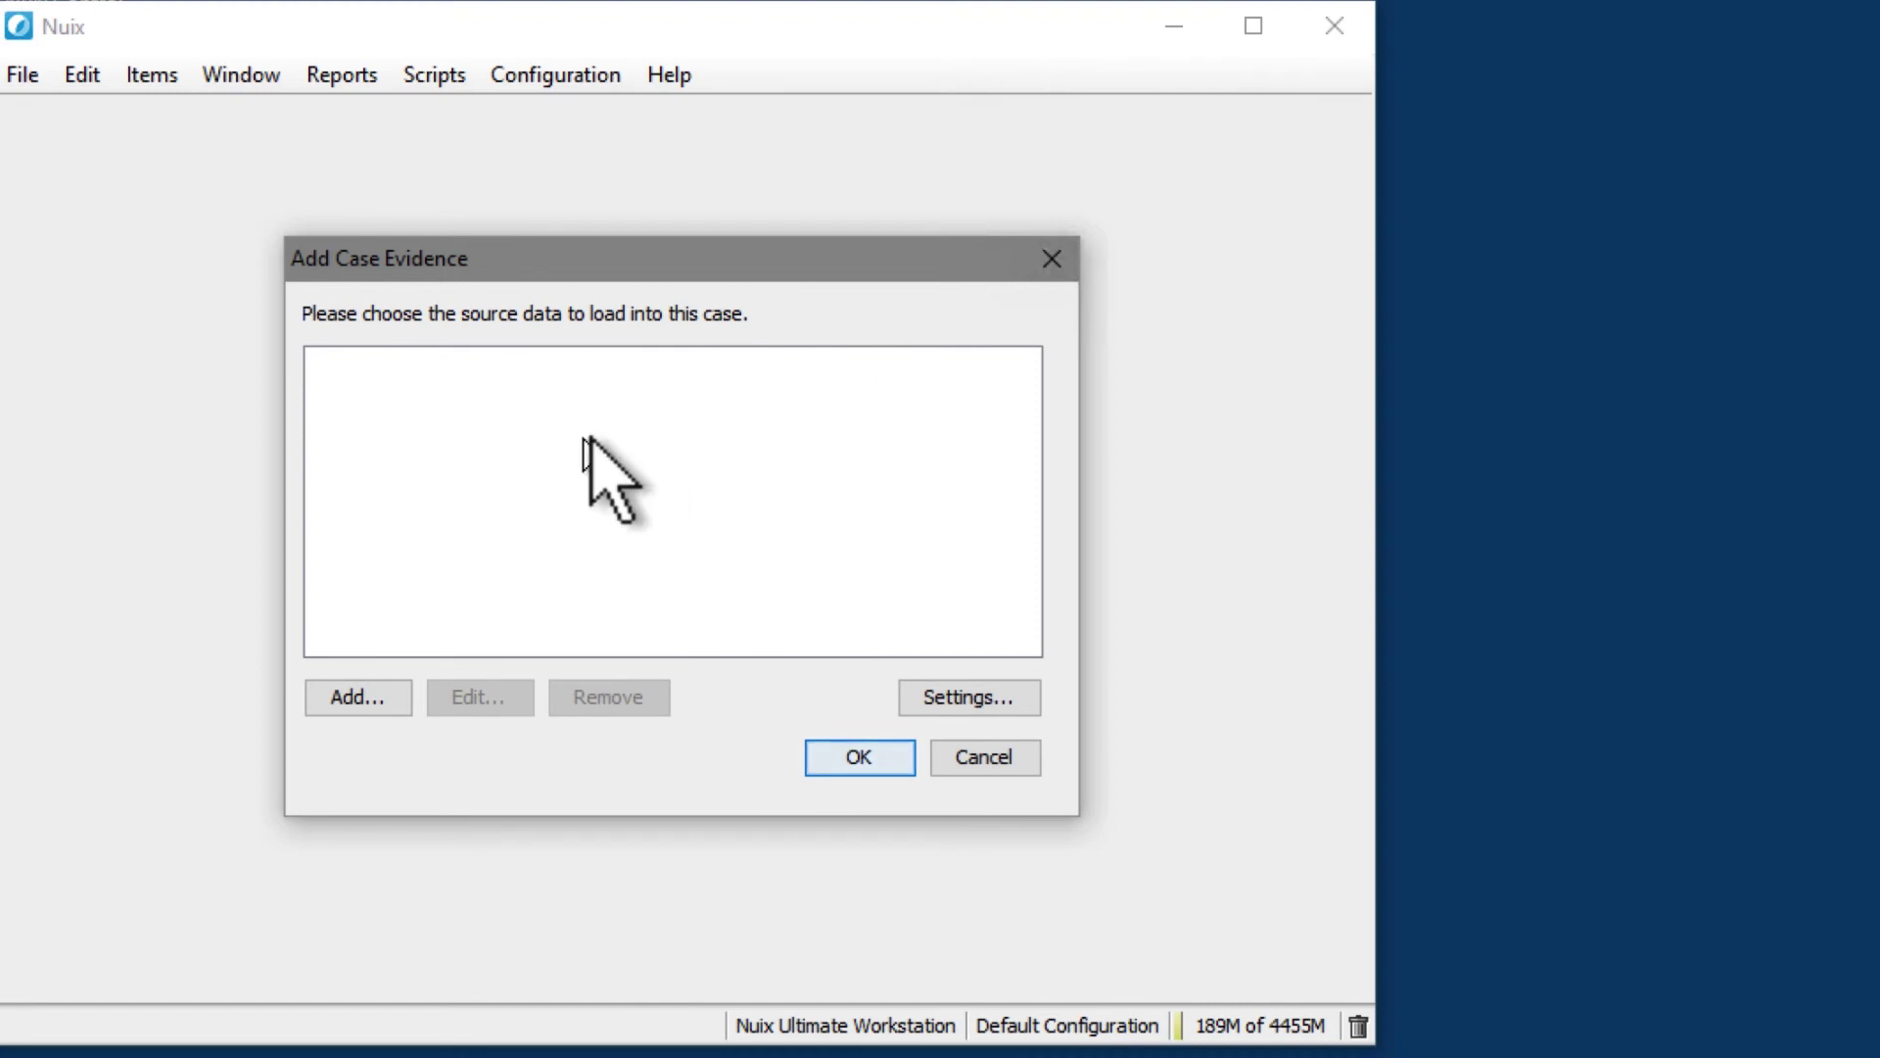
# - Add new evidence with metadata CaseName 'Case 1' and EvidenceName 'Evidence 1'
pyautogui.click(372, 705)
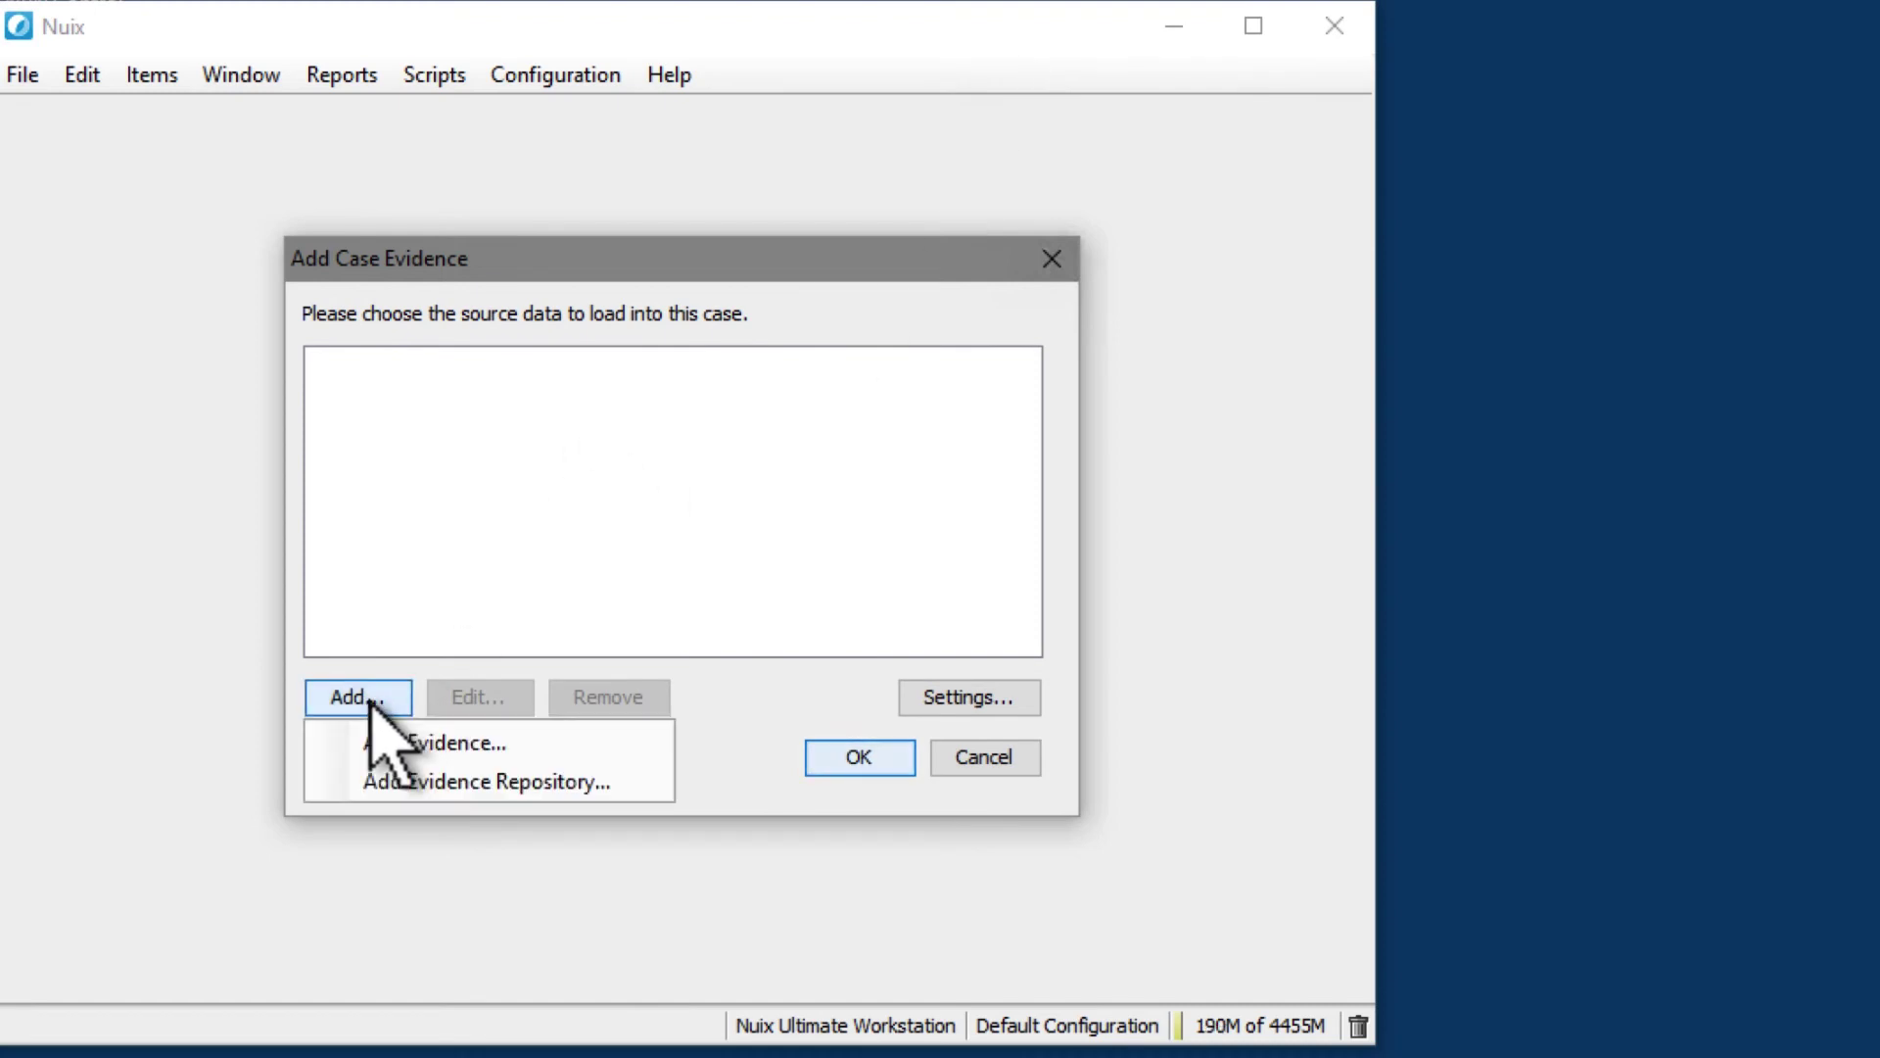
pyautogui.click(403, 741)
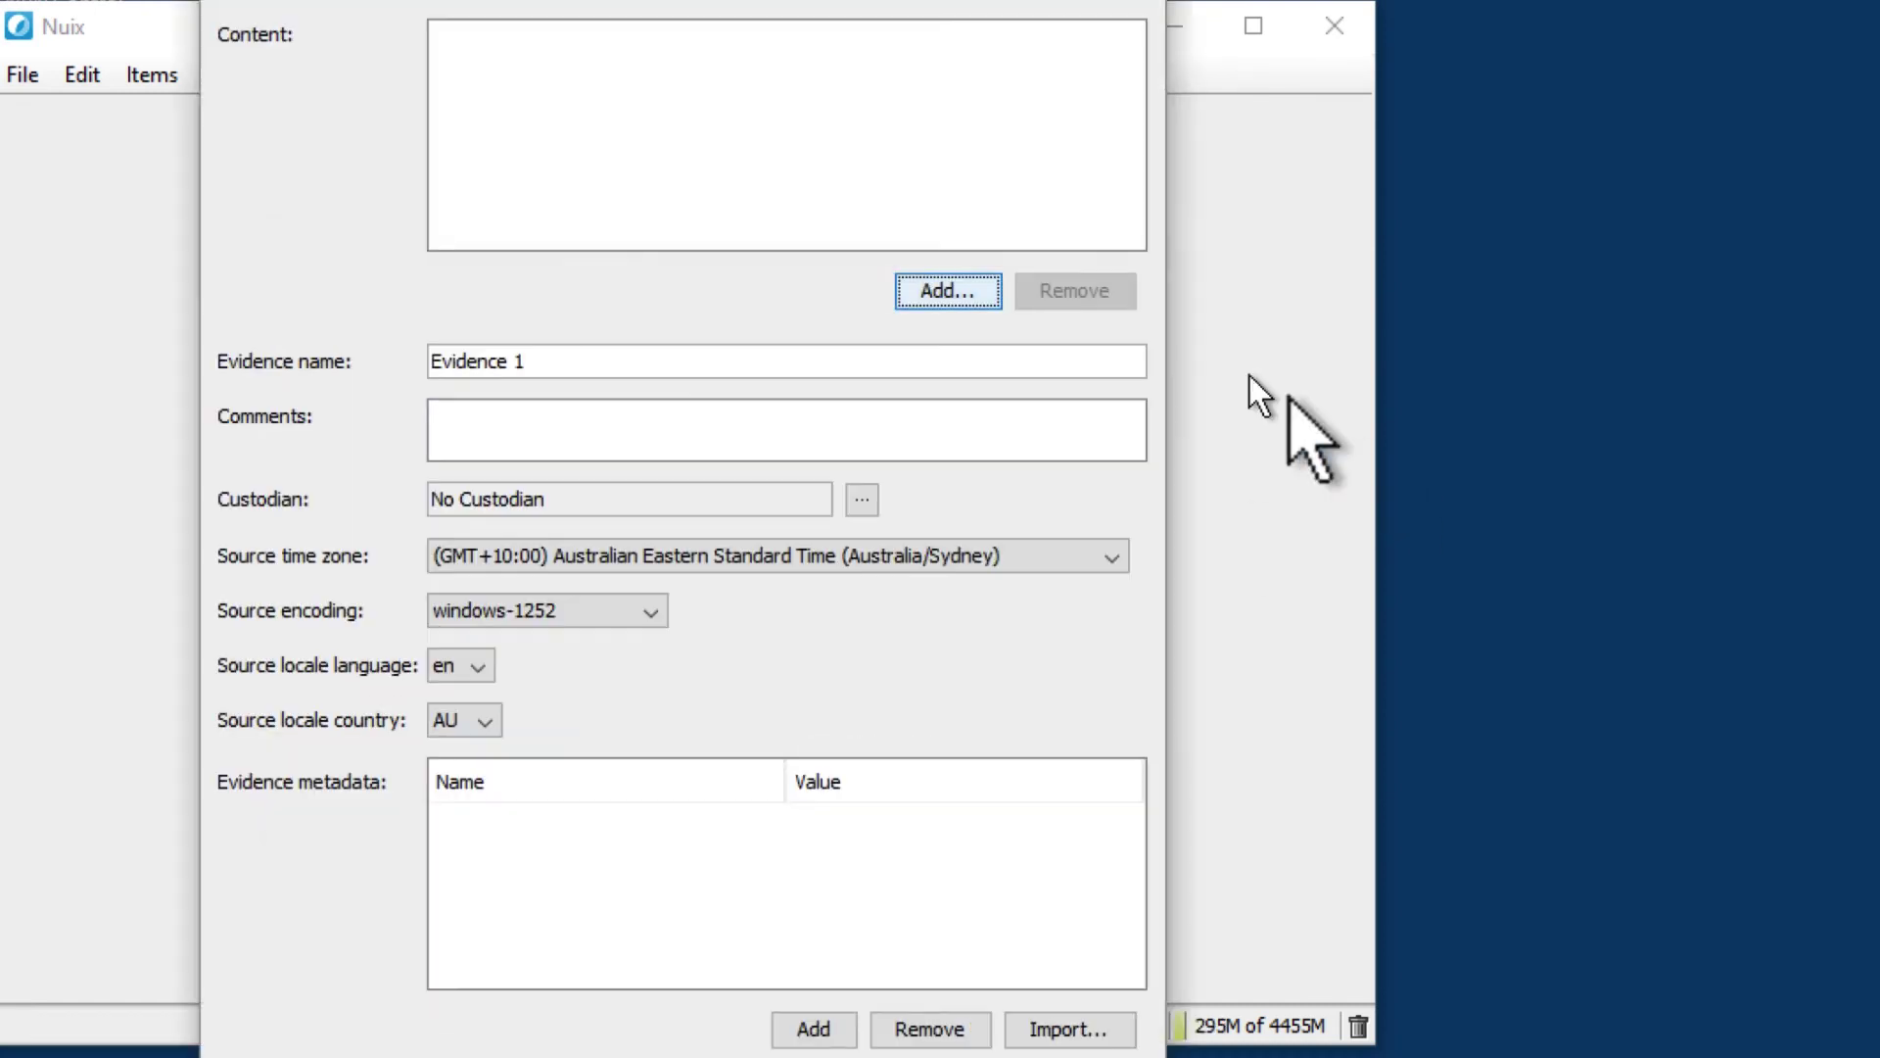
pyautogui.moveTo(797, 13); pyautogui.dragTo(1046, 56)
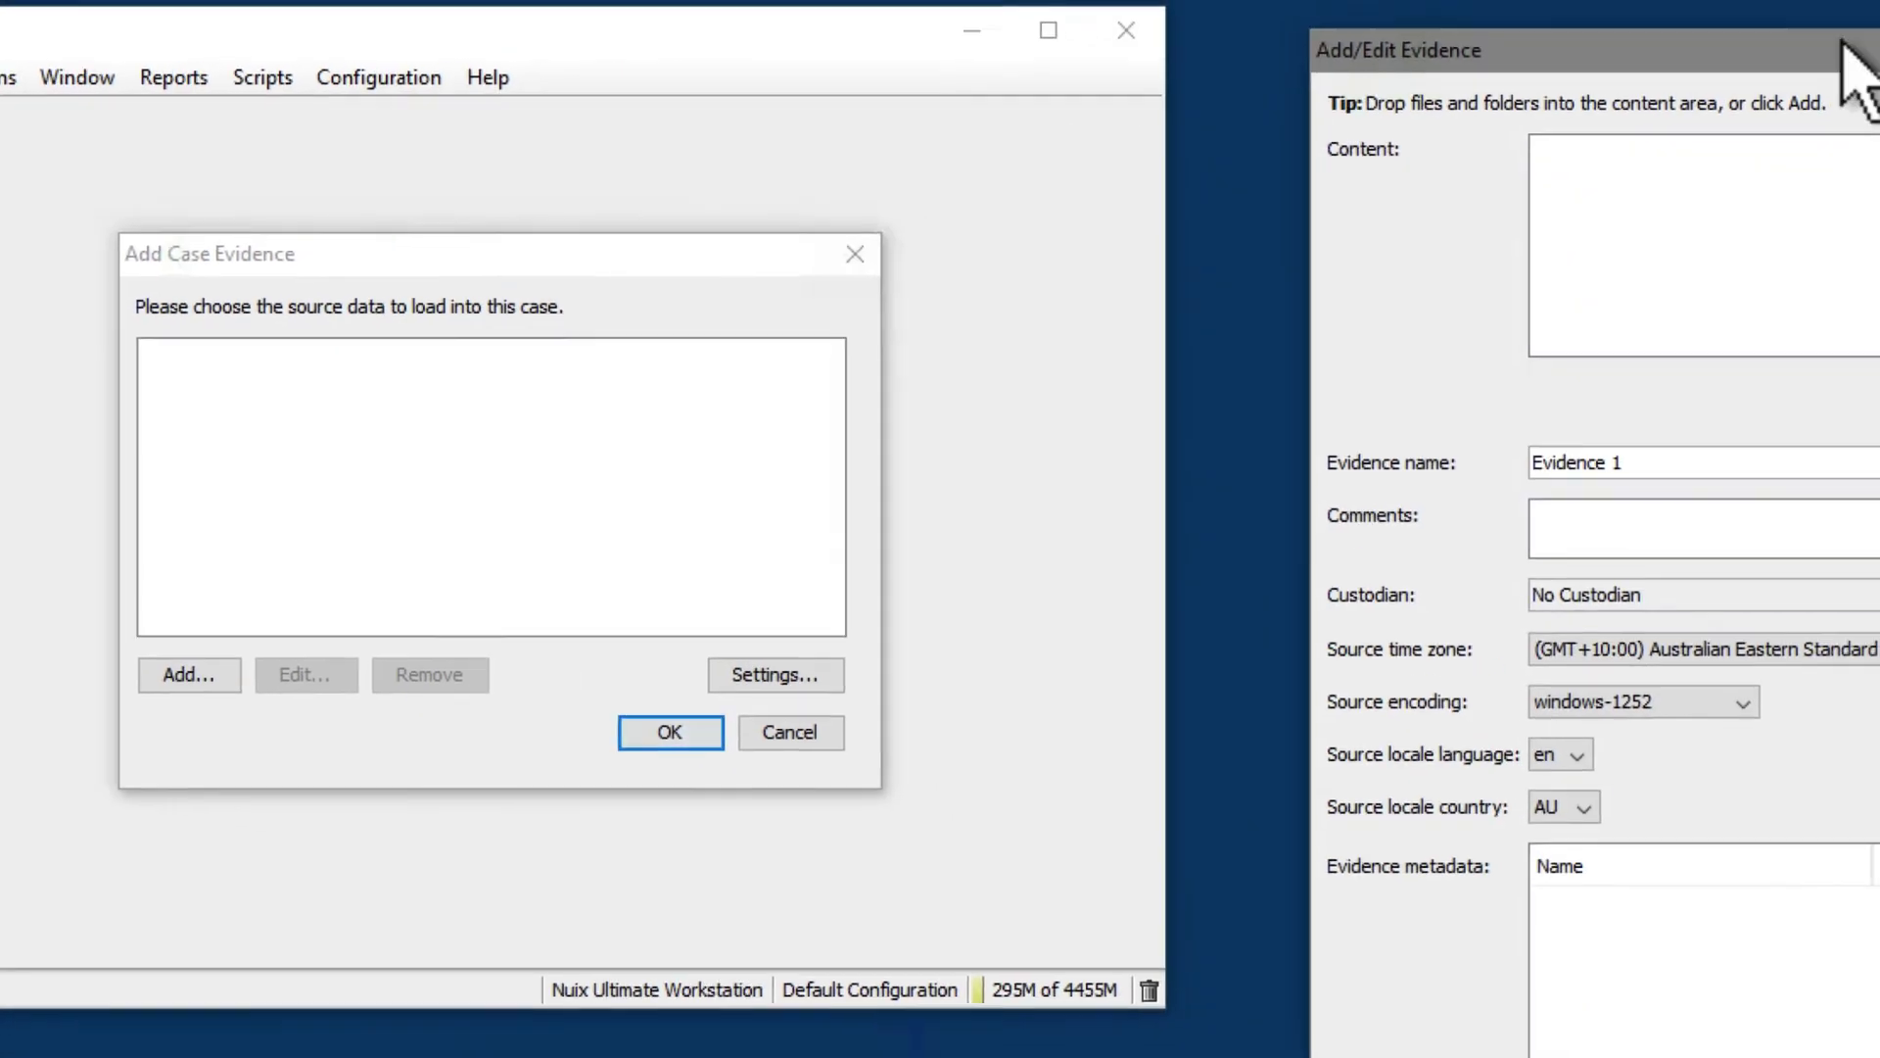
pyautogui.click(1062, 962)
pyautogui.write('CaseName')
pyautogui.press('Tab')
pyautogui.write('Case 1')
pyautogui.press('Return')
pyautogui.press('Return')
pyautogui.write('EvidenceName')
pyautogui.press('Tab')
pyautogui.write('Evidence 1')
pyautogui.press('Return')
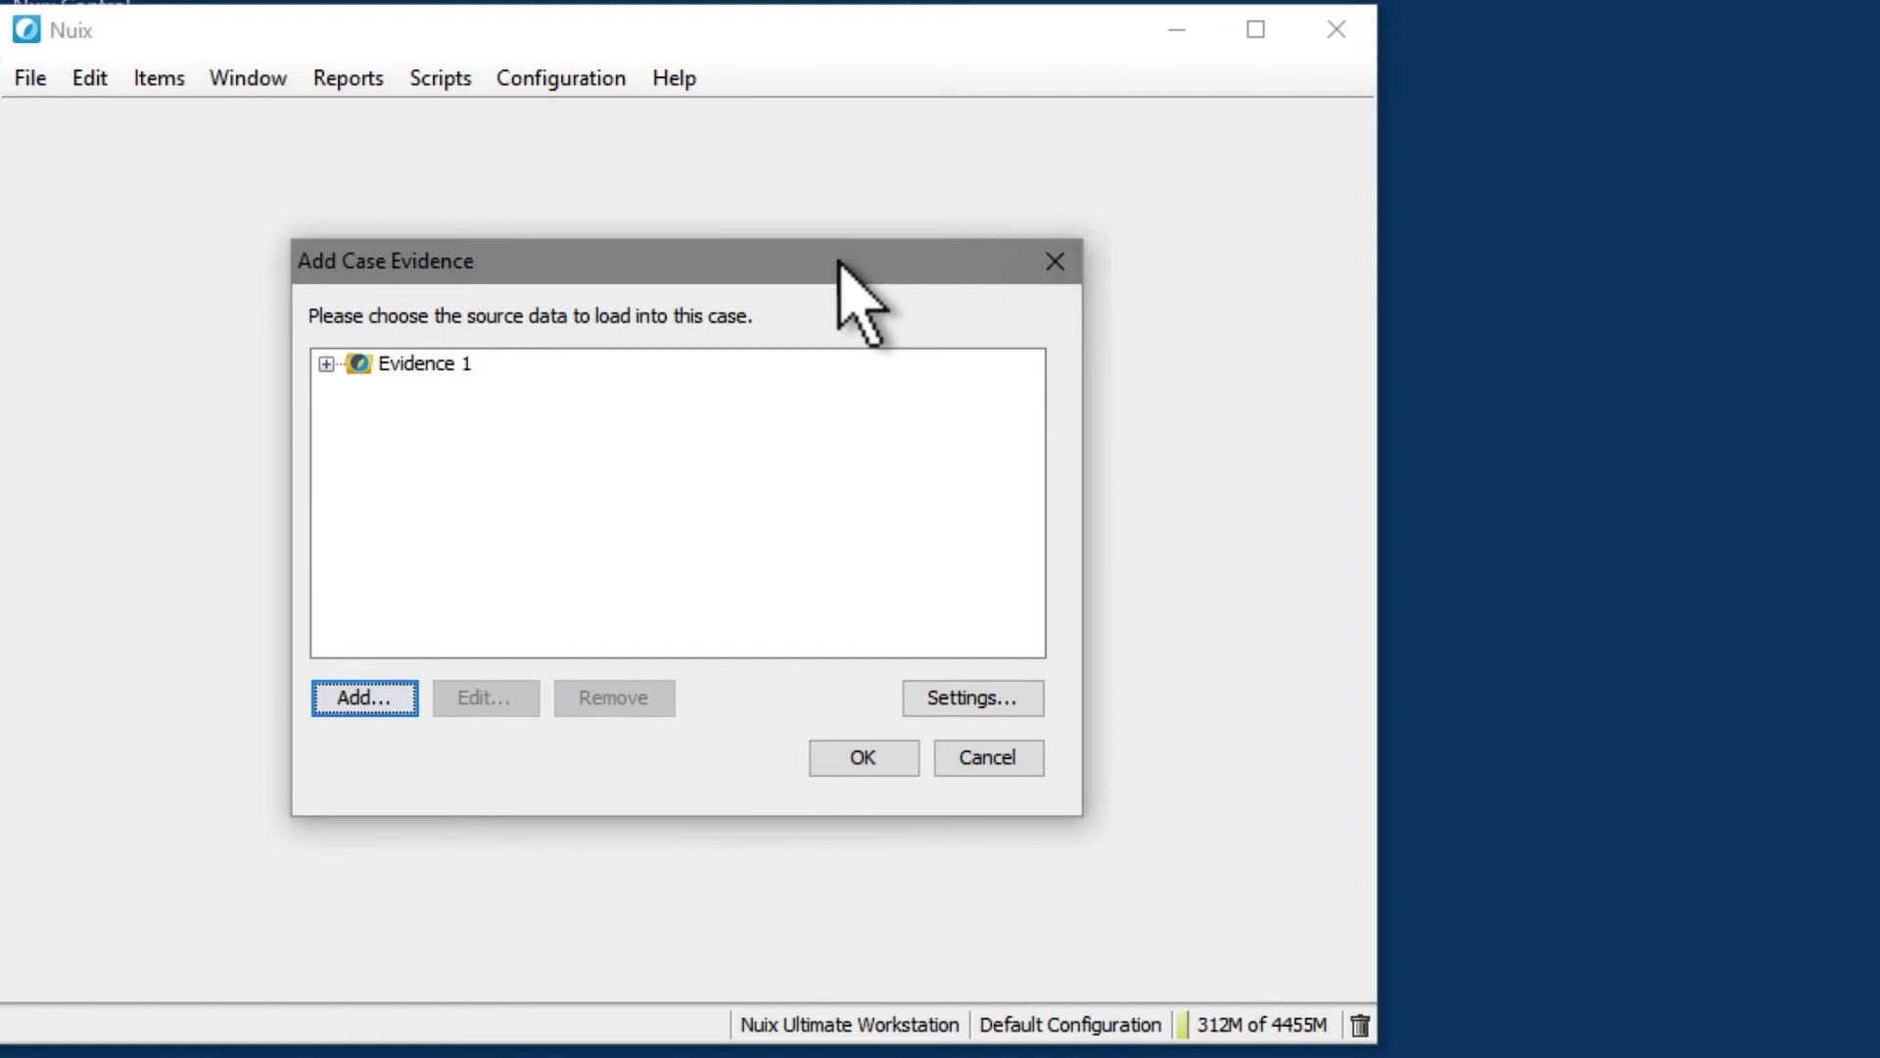
# - Enable Export Metadata with the Export_Default profile in processing settings and start processing
pyautogui.click(955, 701)
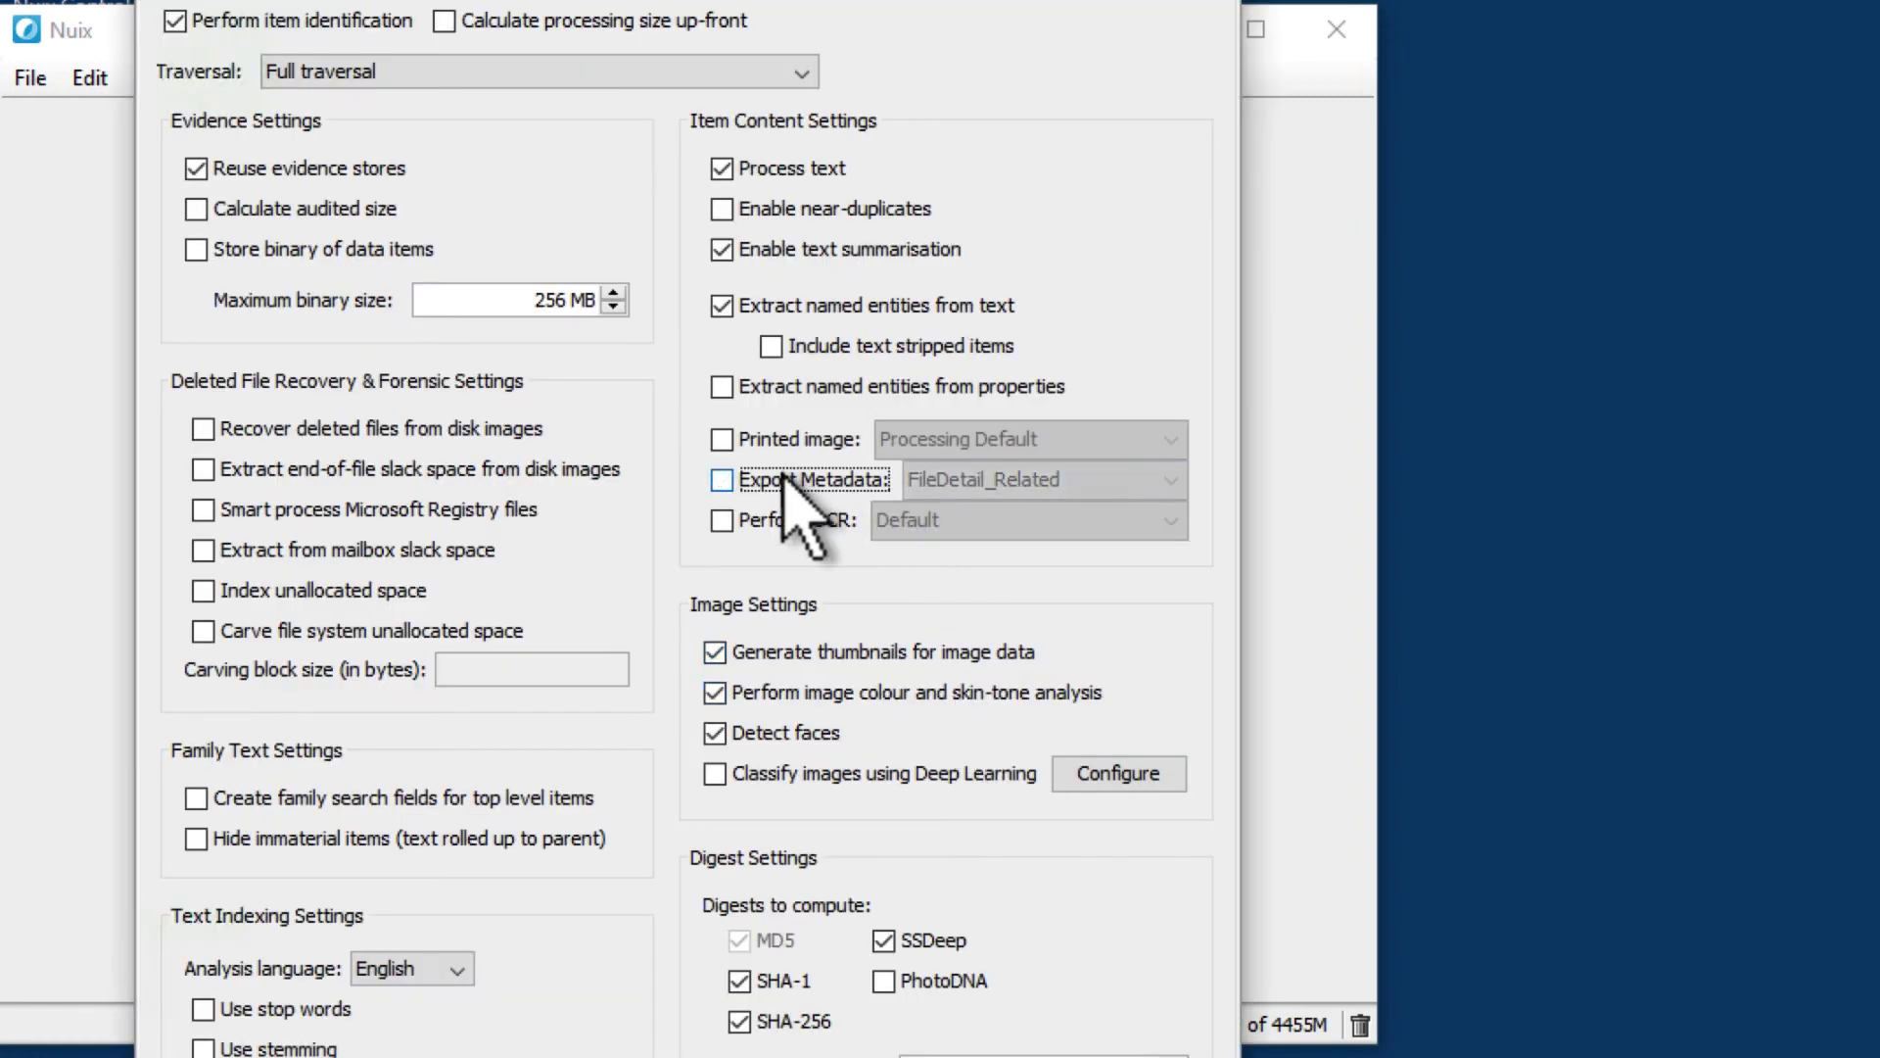
pyautogui.click(1082, 485)
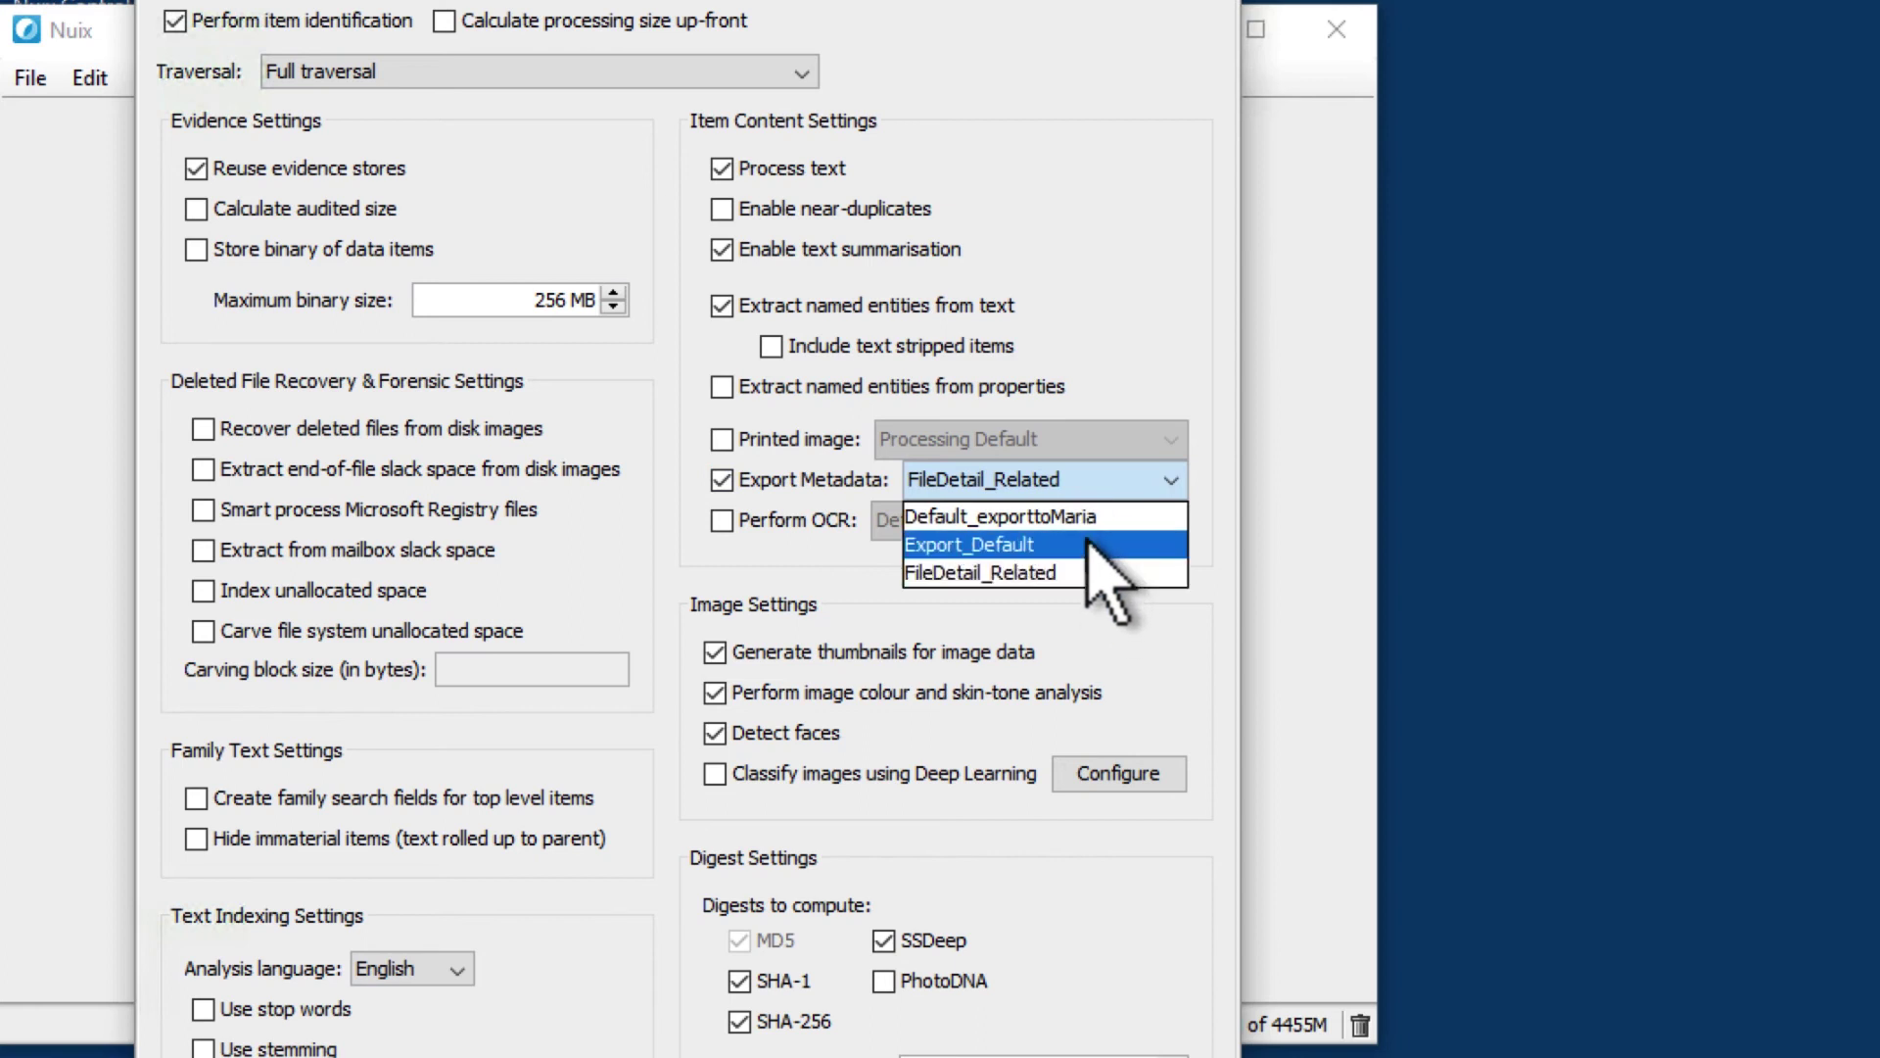
pyautogui.click(1105, 544)
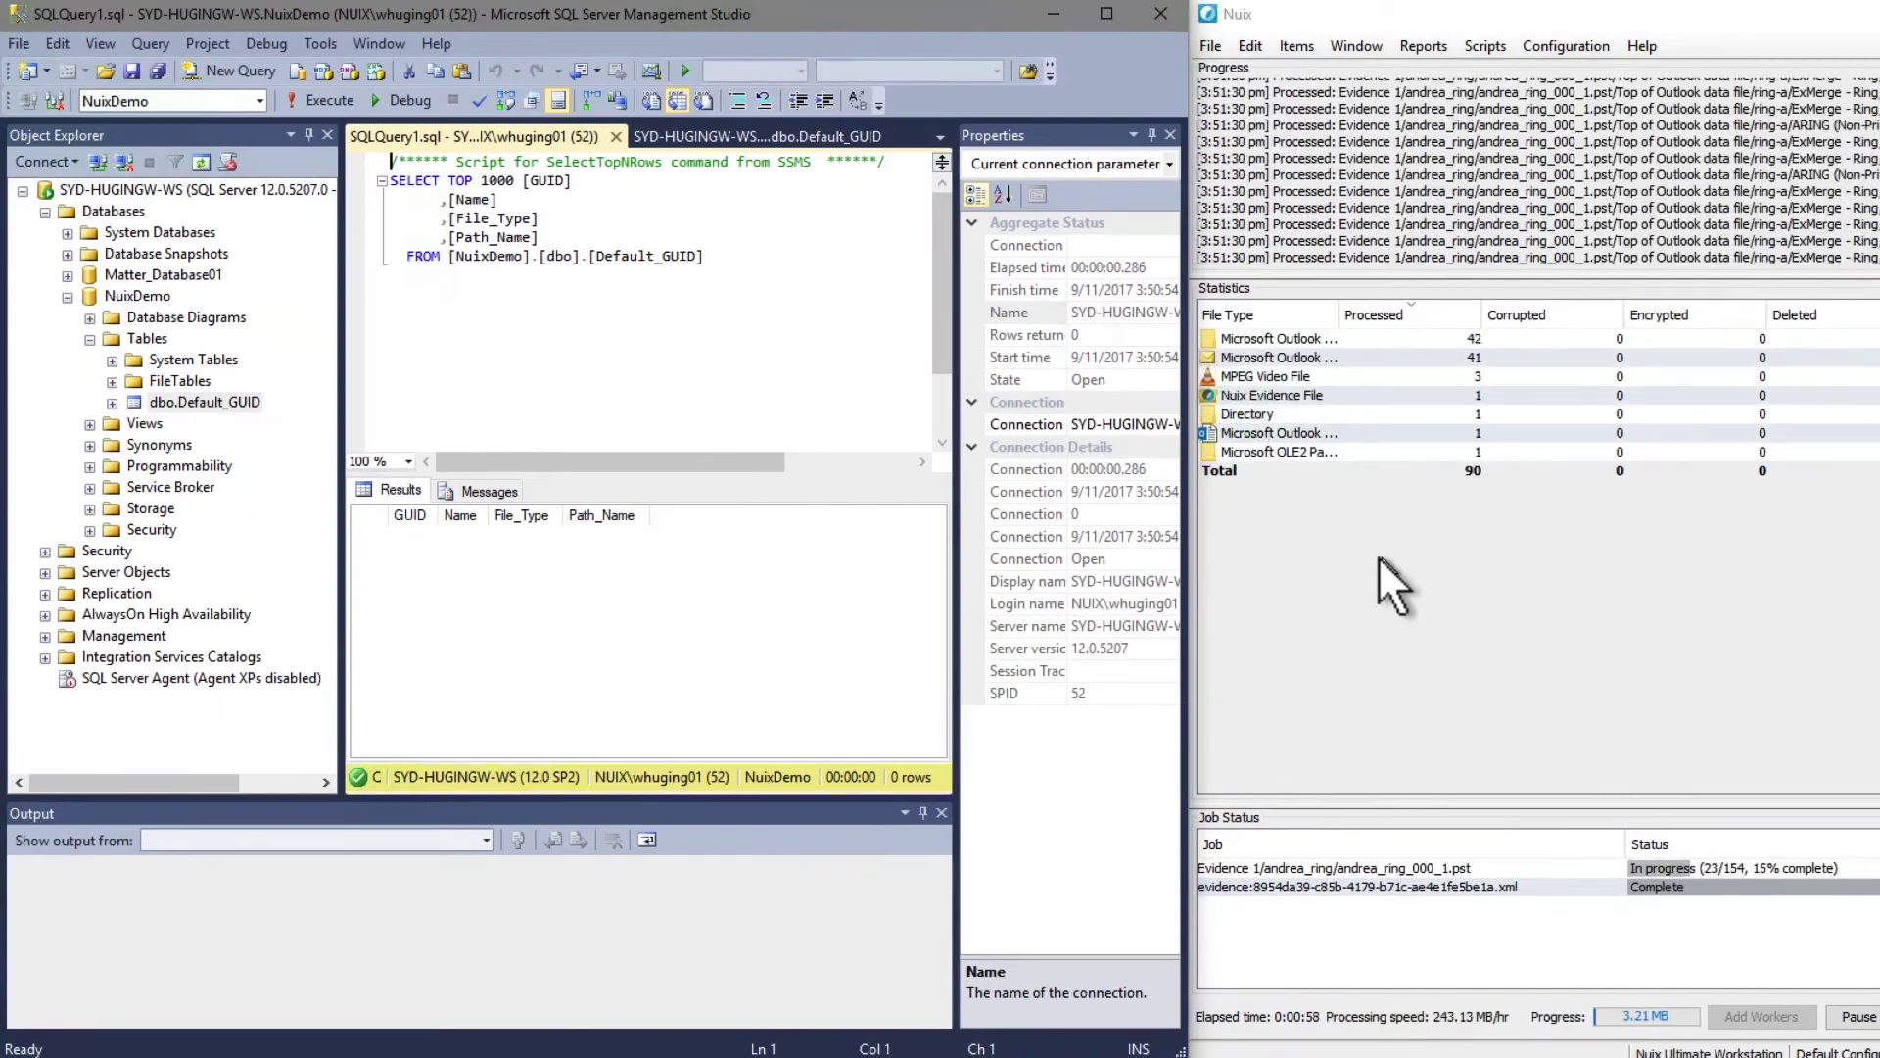
# - Run the Default_GUID SELECT query, rerun it for all rows, and maximize Management Studio
pyautogui.click(302, 102)
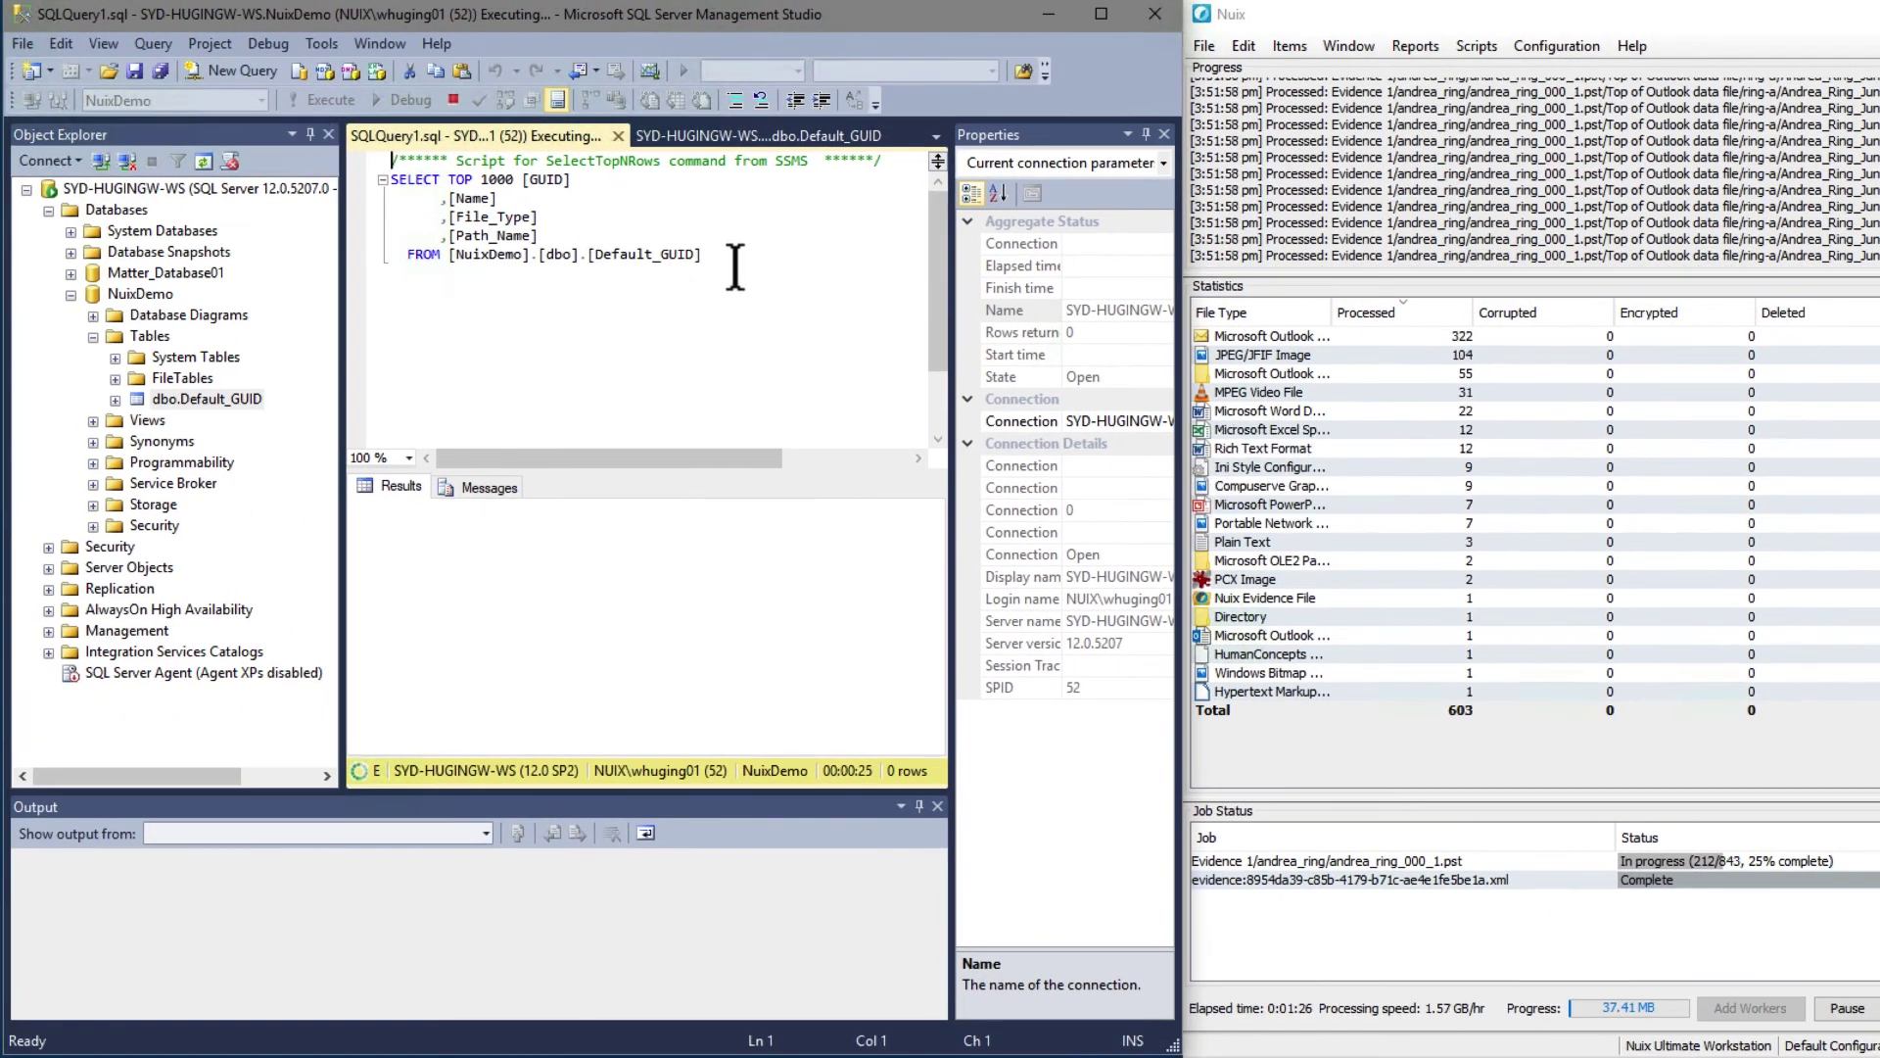
pyautogui.click(738, 260)
pyautogui.scroll(-10, 778, 584)
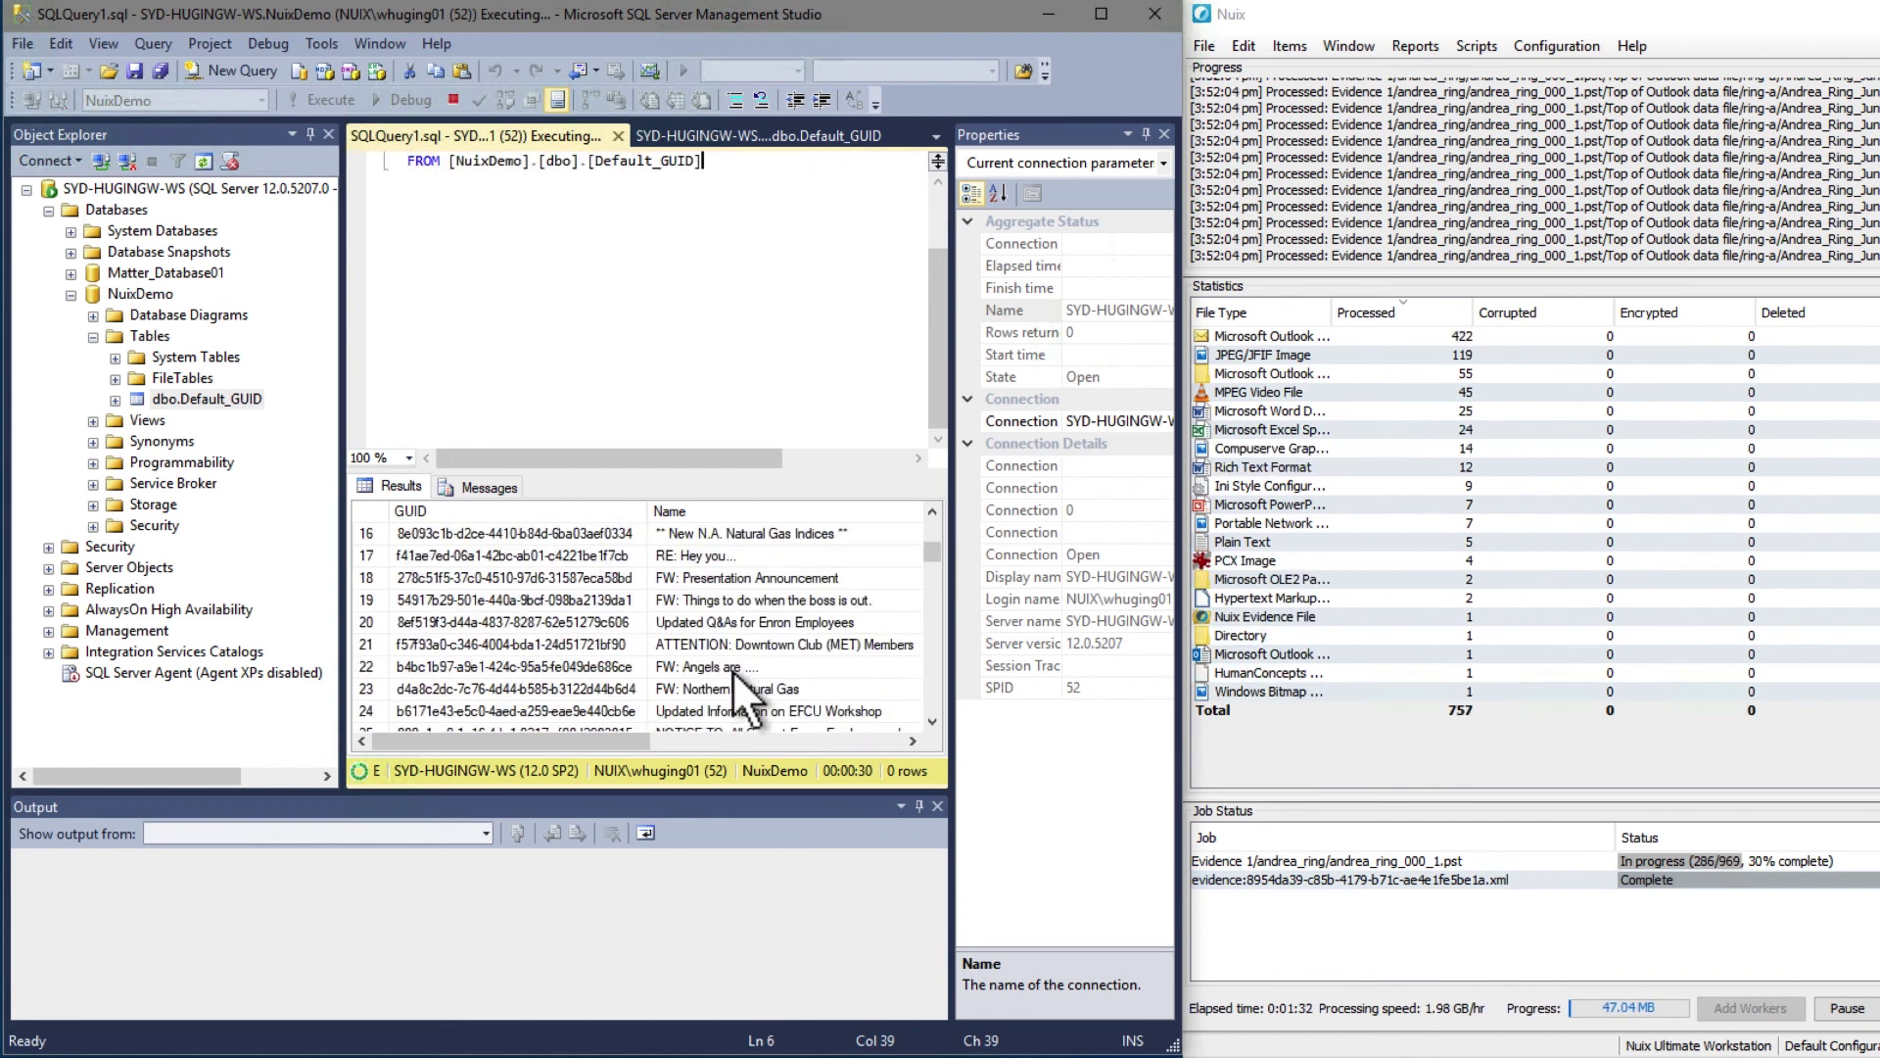
pyautogui.scroll(15, 744, 666)
pyautogui.click(514, 531)
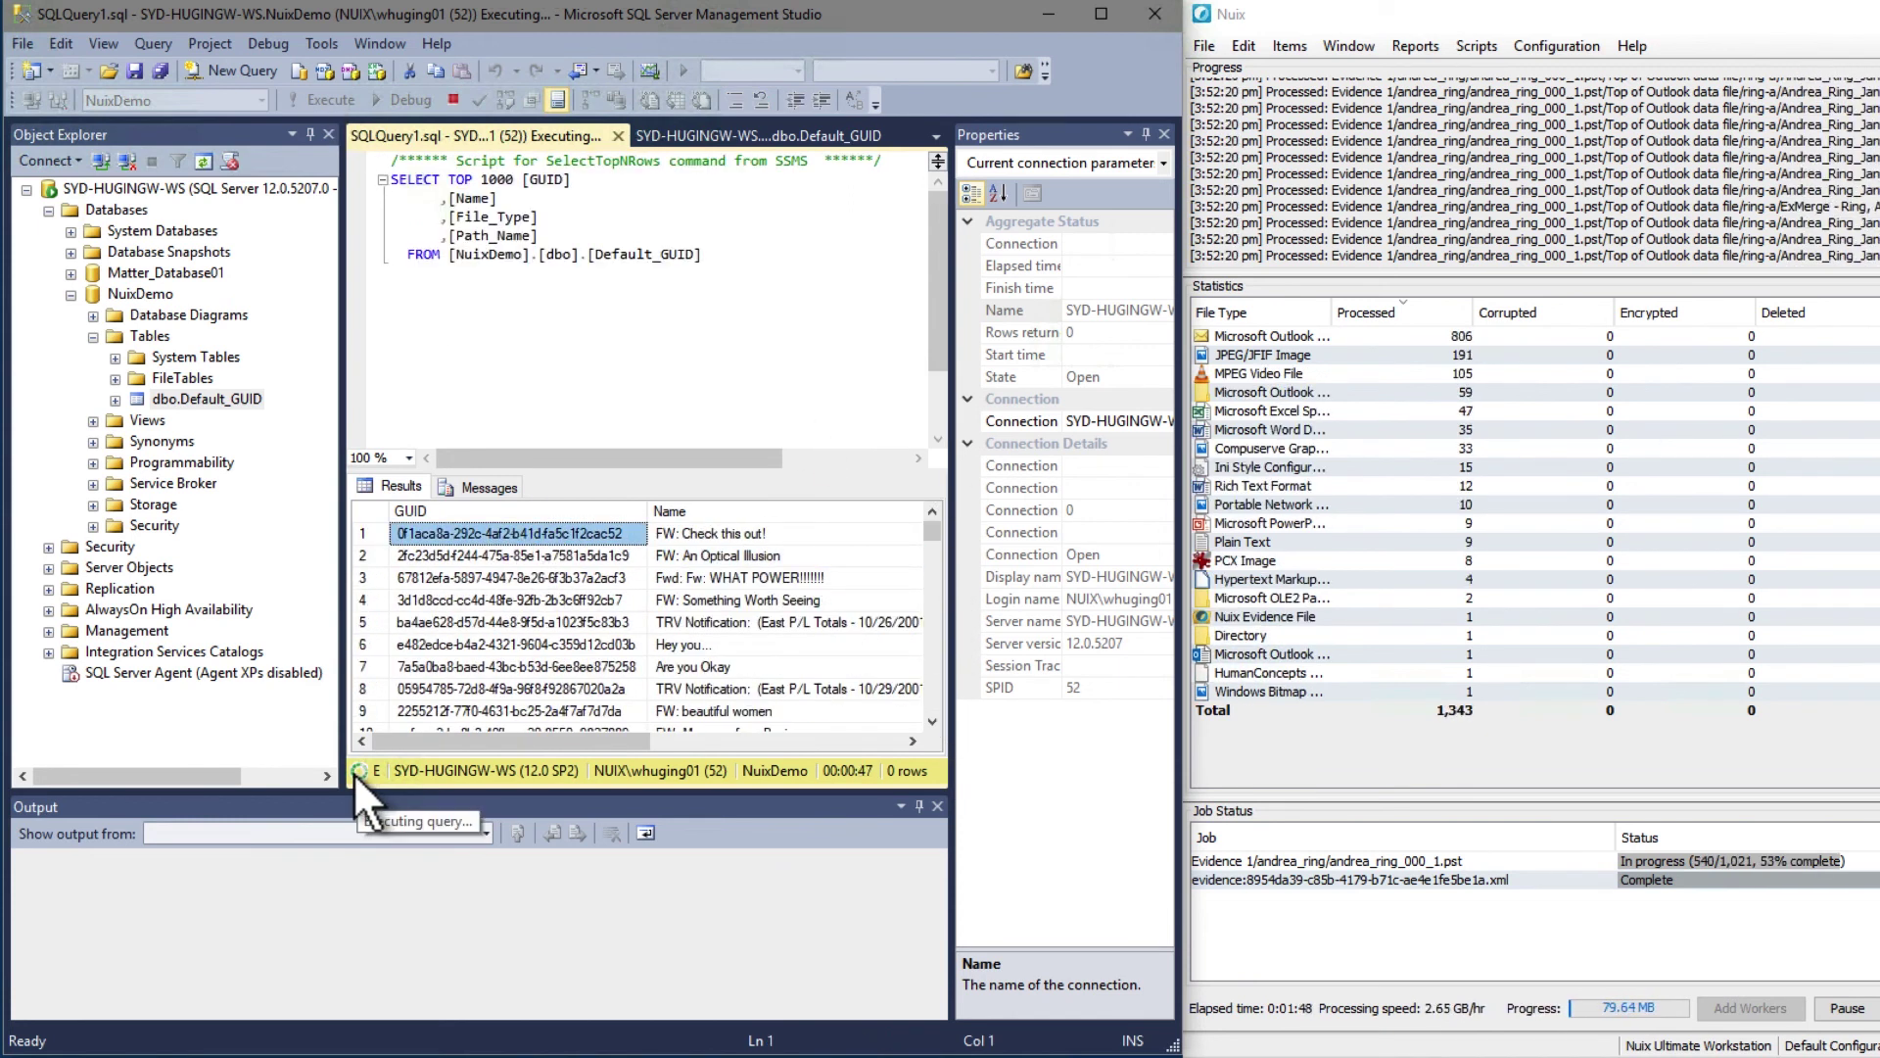
pyautogui.click(453, 99)
pyautogui.click(318, 99)
pyautogui.moveTo(931, 701); pyautogui.dragTo(923, 508)
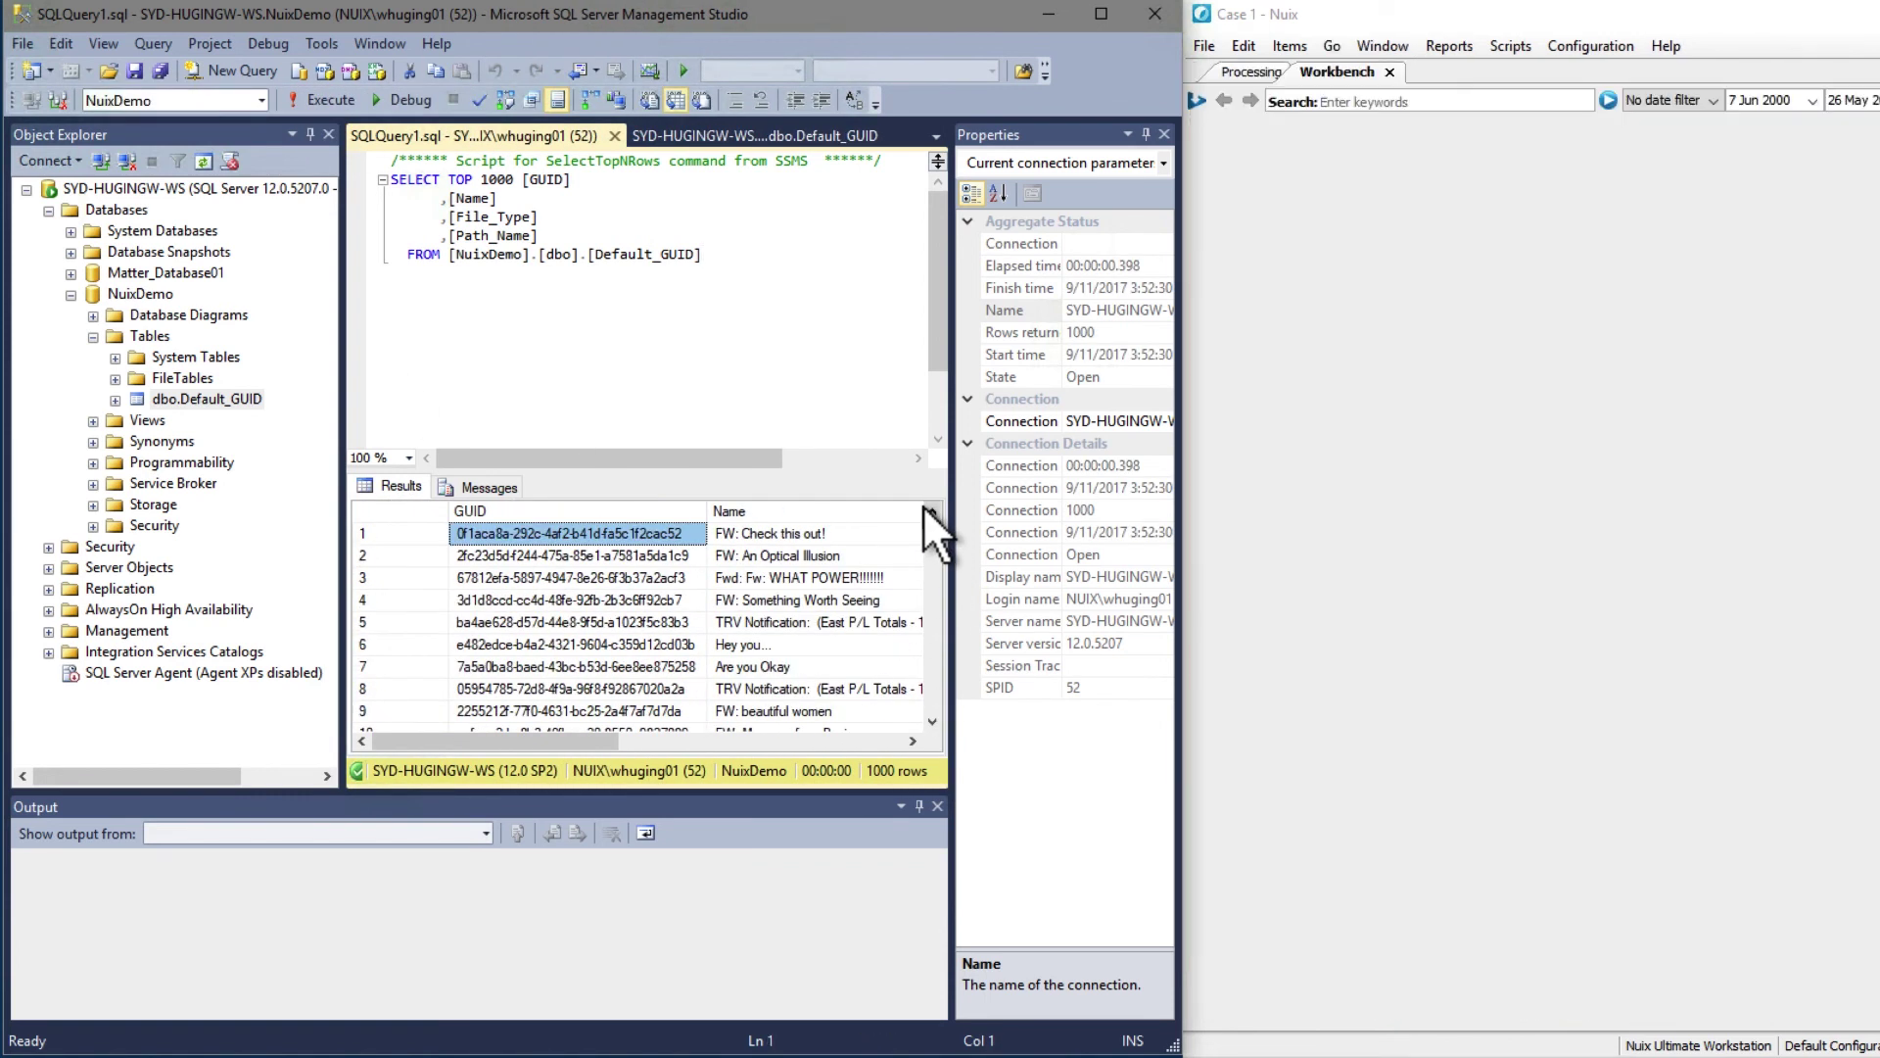
pyautogui.doubleClick(890, 10)
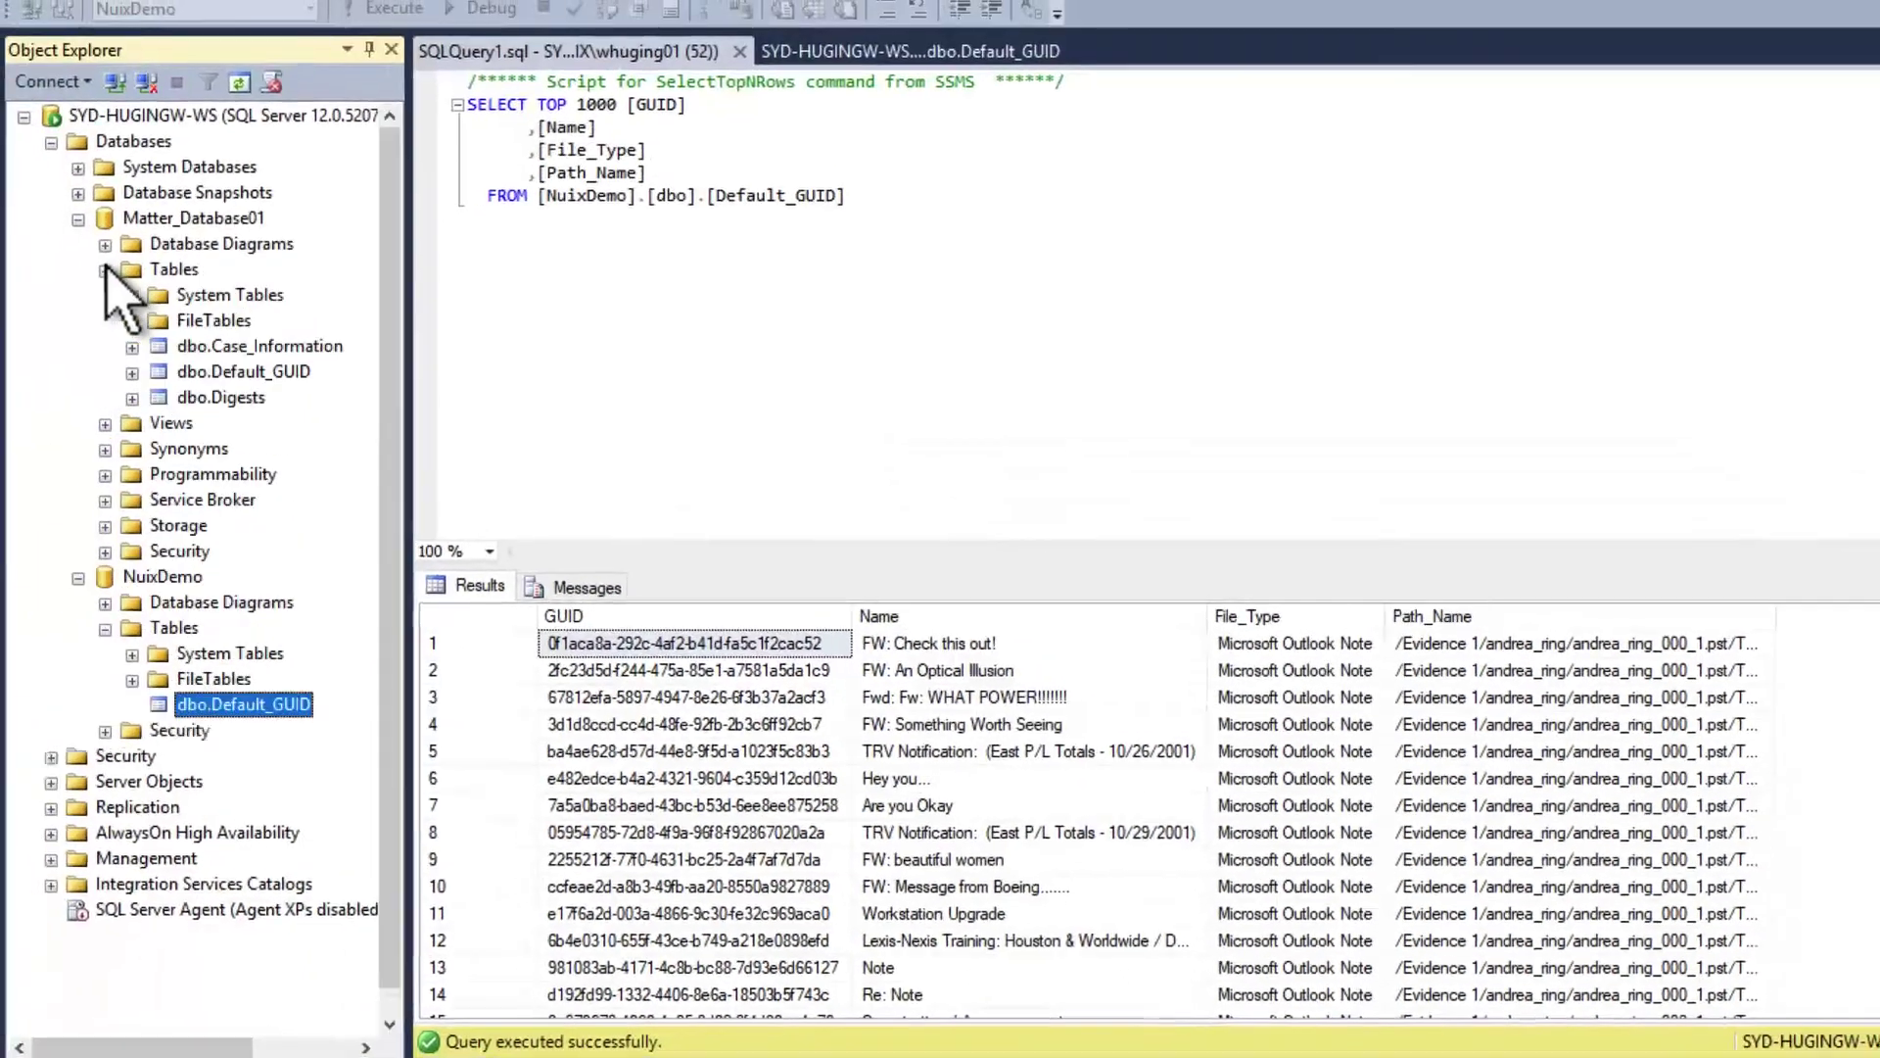
# - Select the top 1000 rows of Matter_Database01's Case_Information table and scroll the results
pyautogui.click(245, 402)
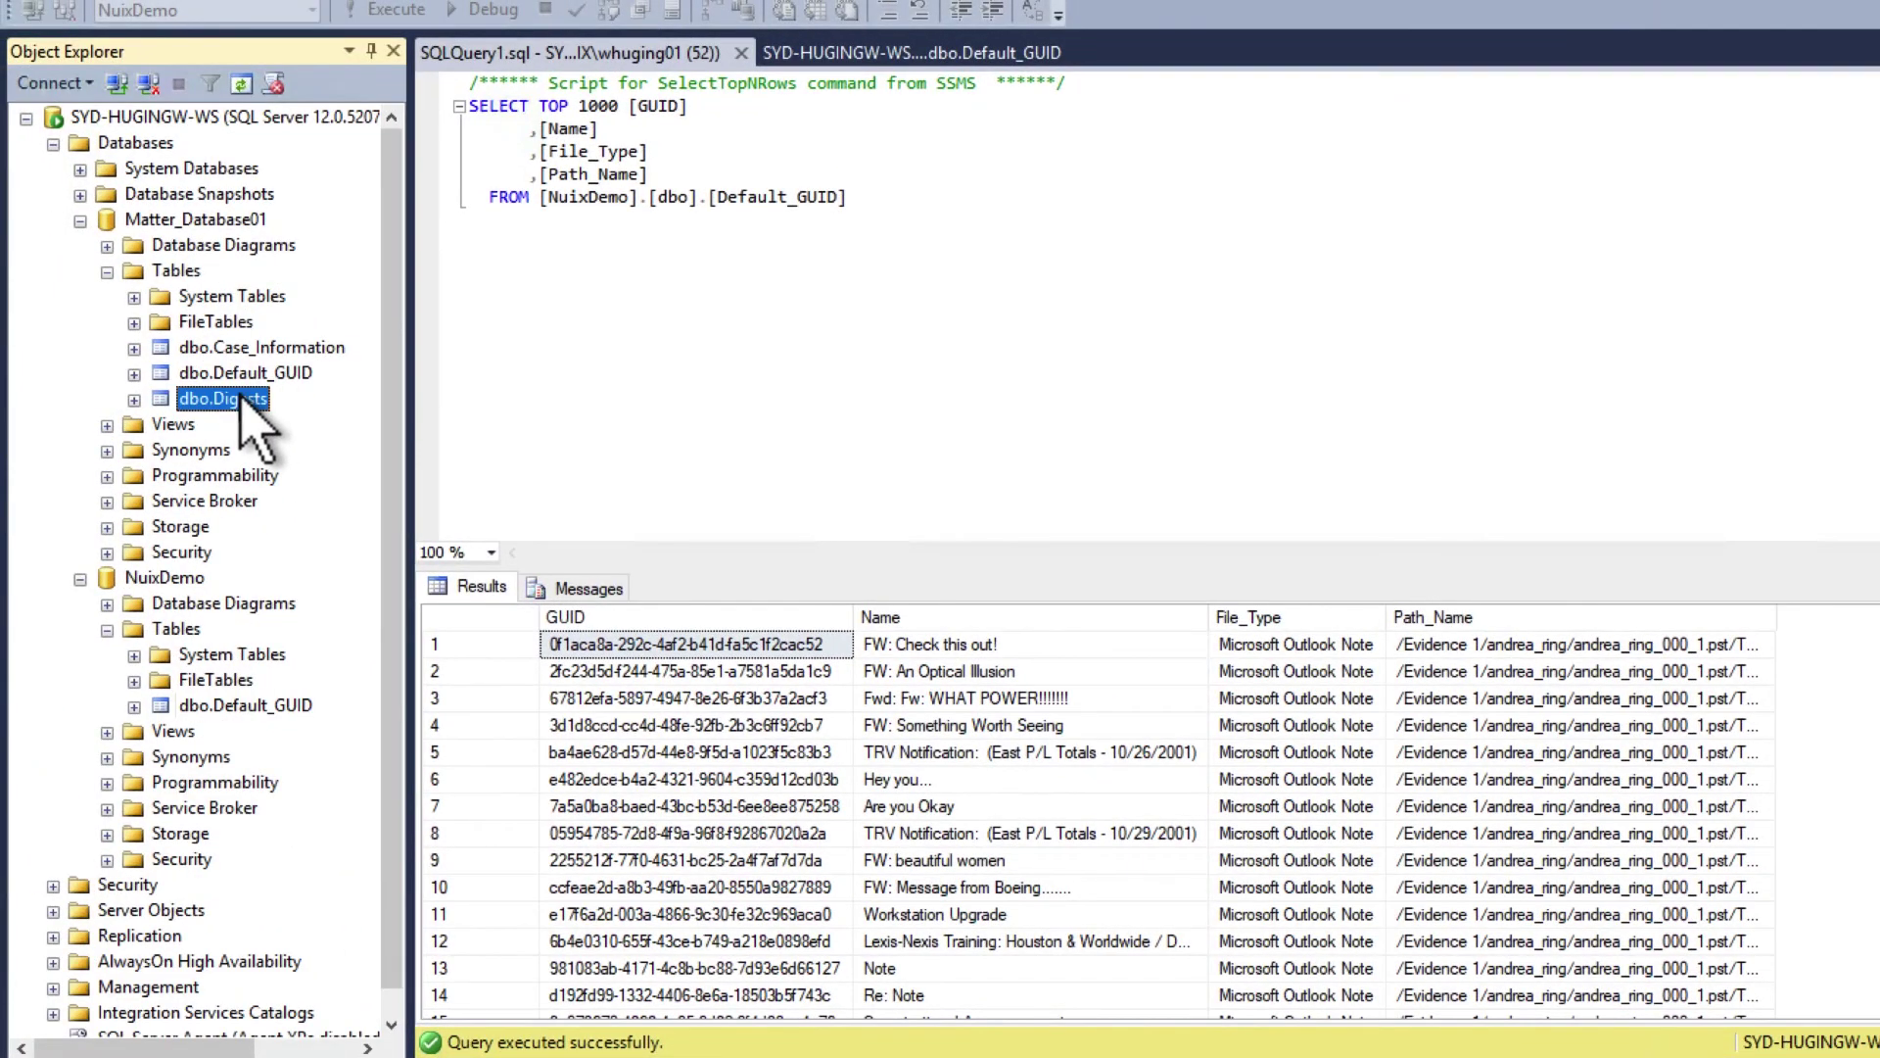
pyautogui.rightClick(257, 350)
pyautogui.click(363, 423)
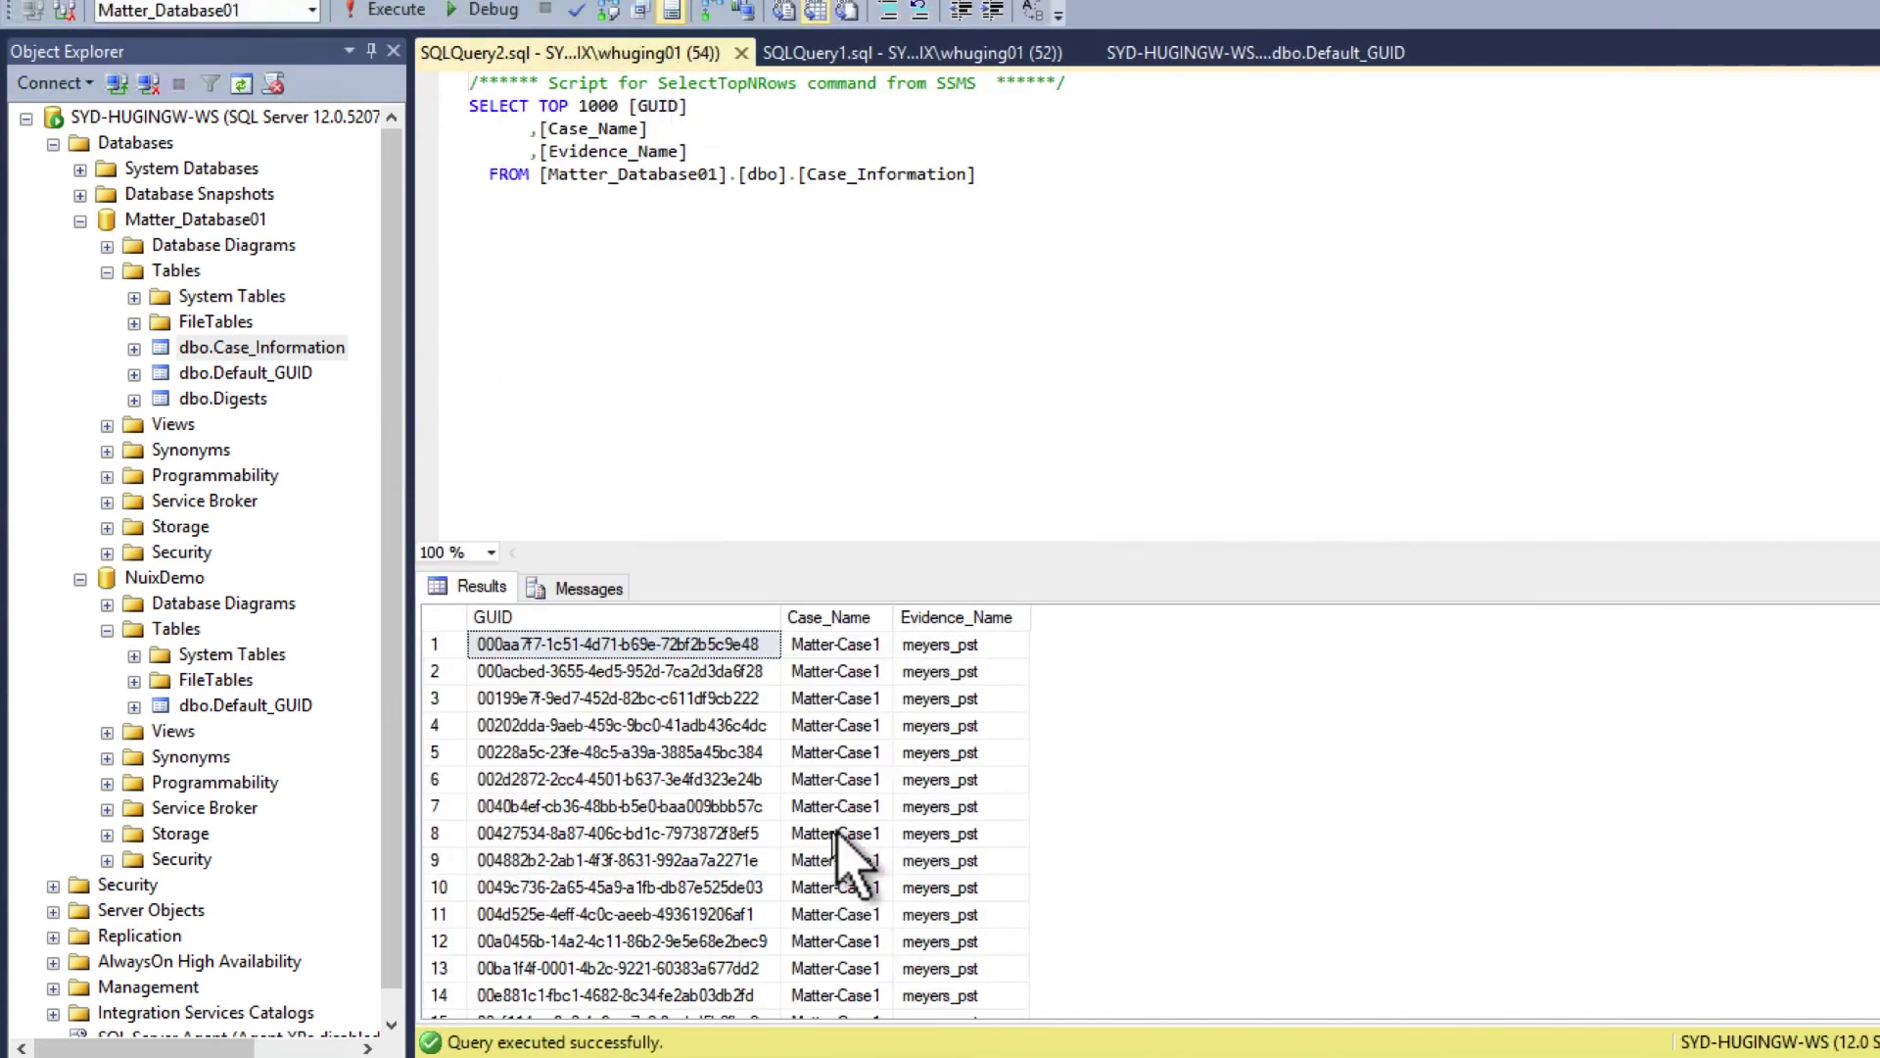
pyautogui.scroll(-20, 979, 697)
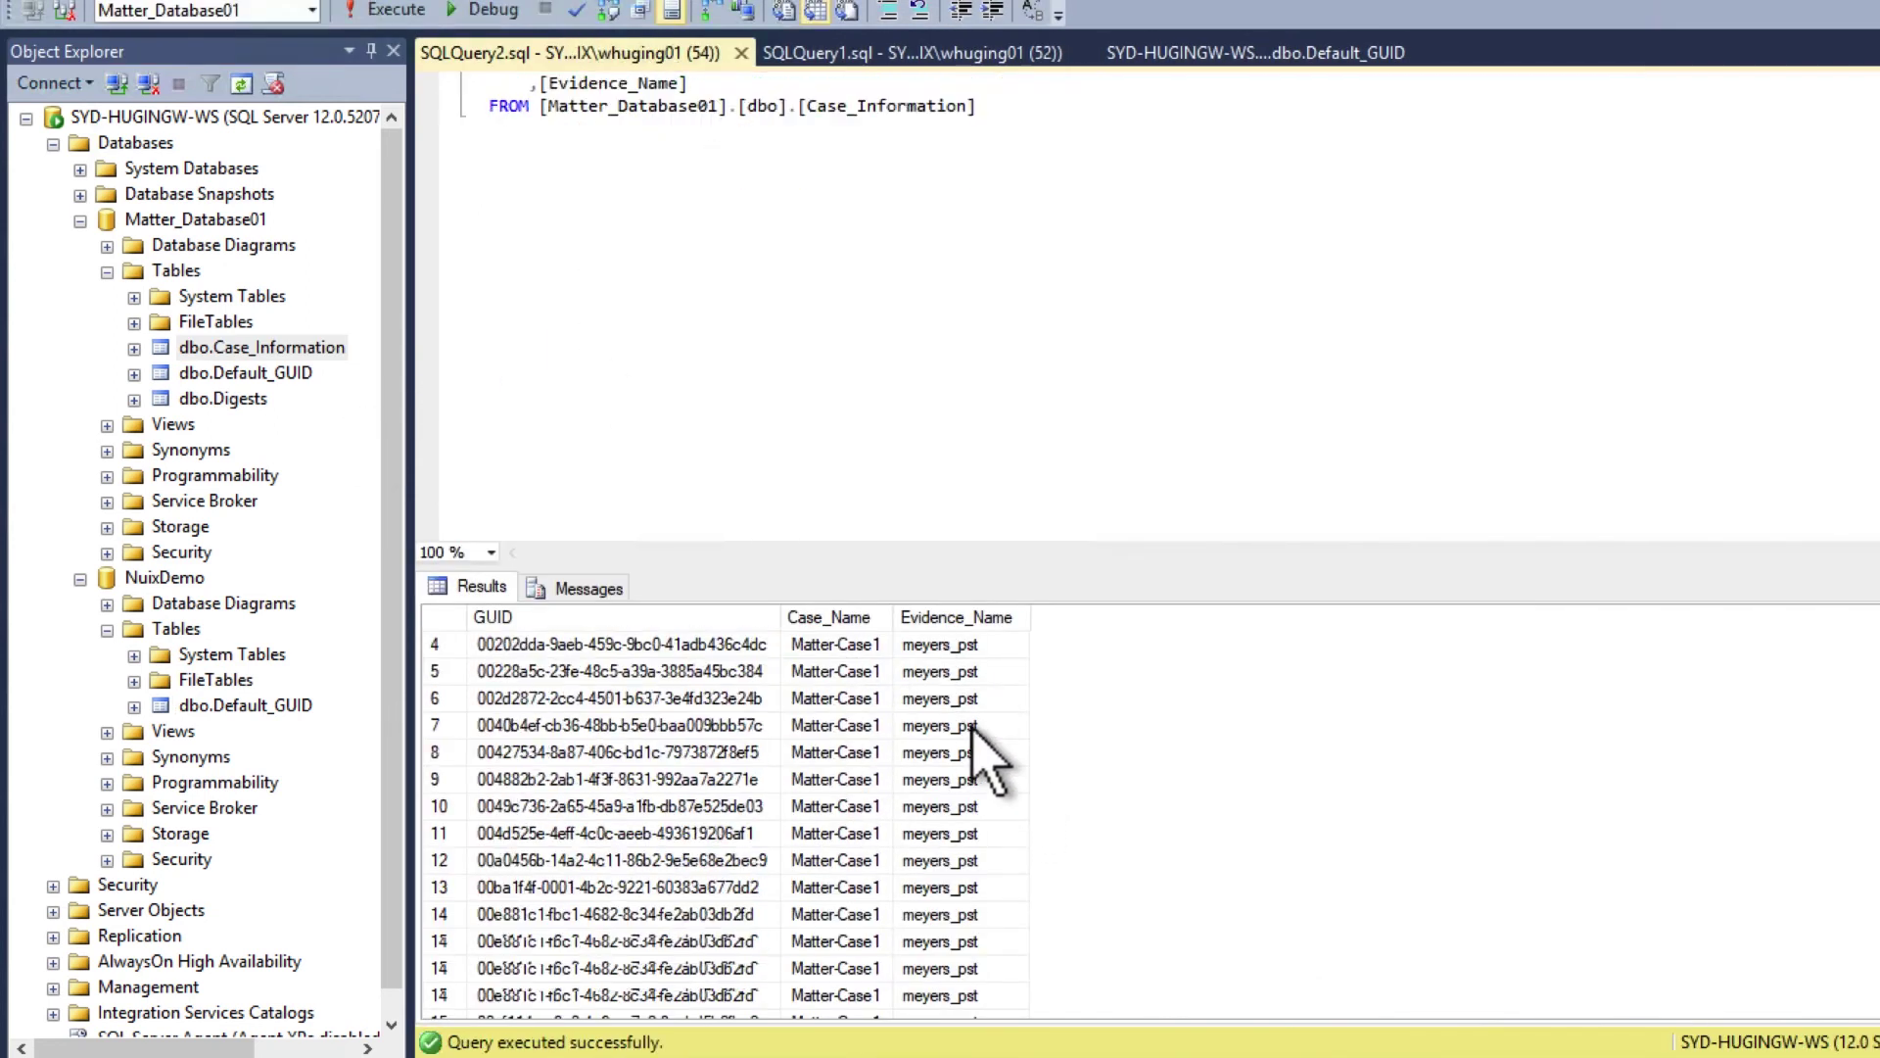
pyautogui.scroll(-3, 965, 813)
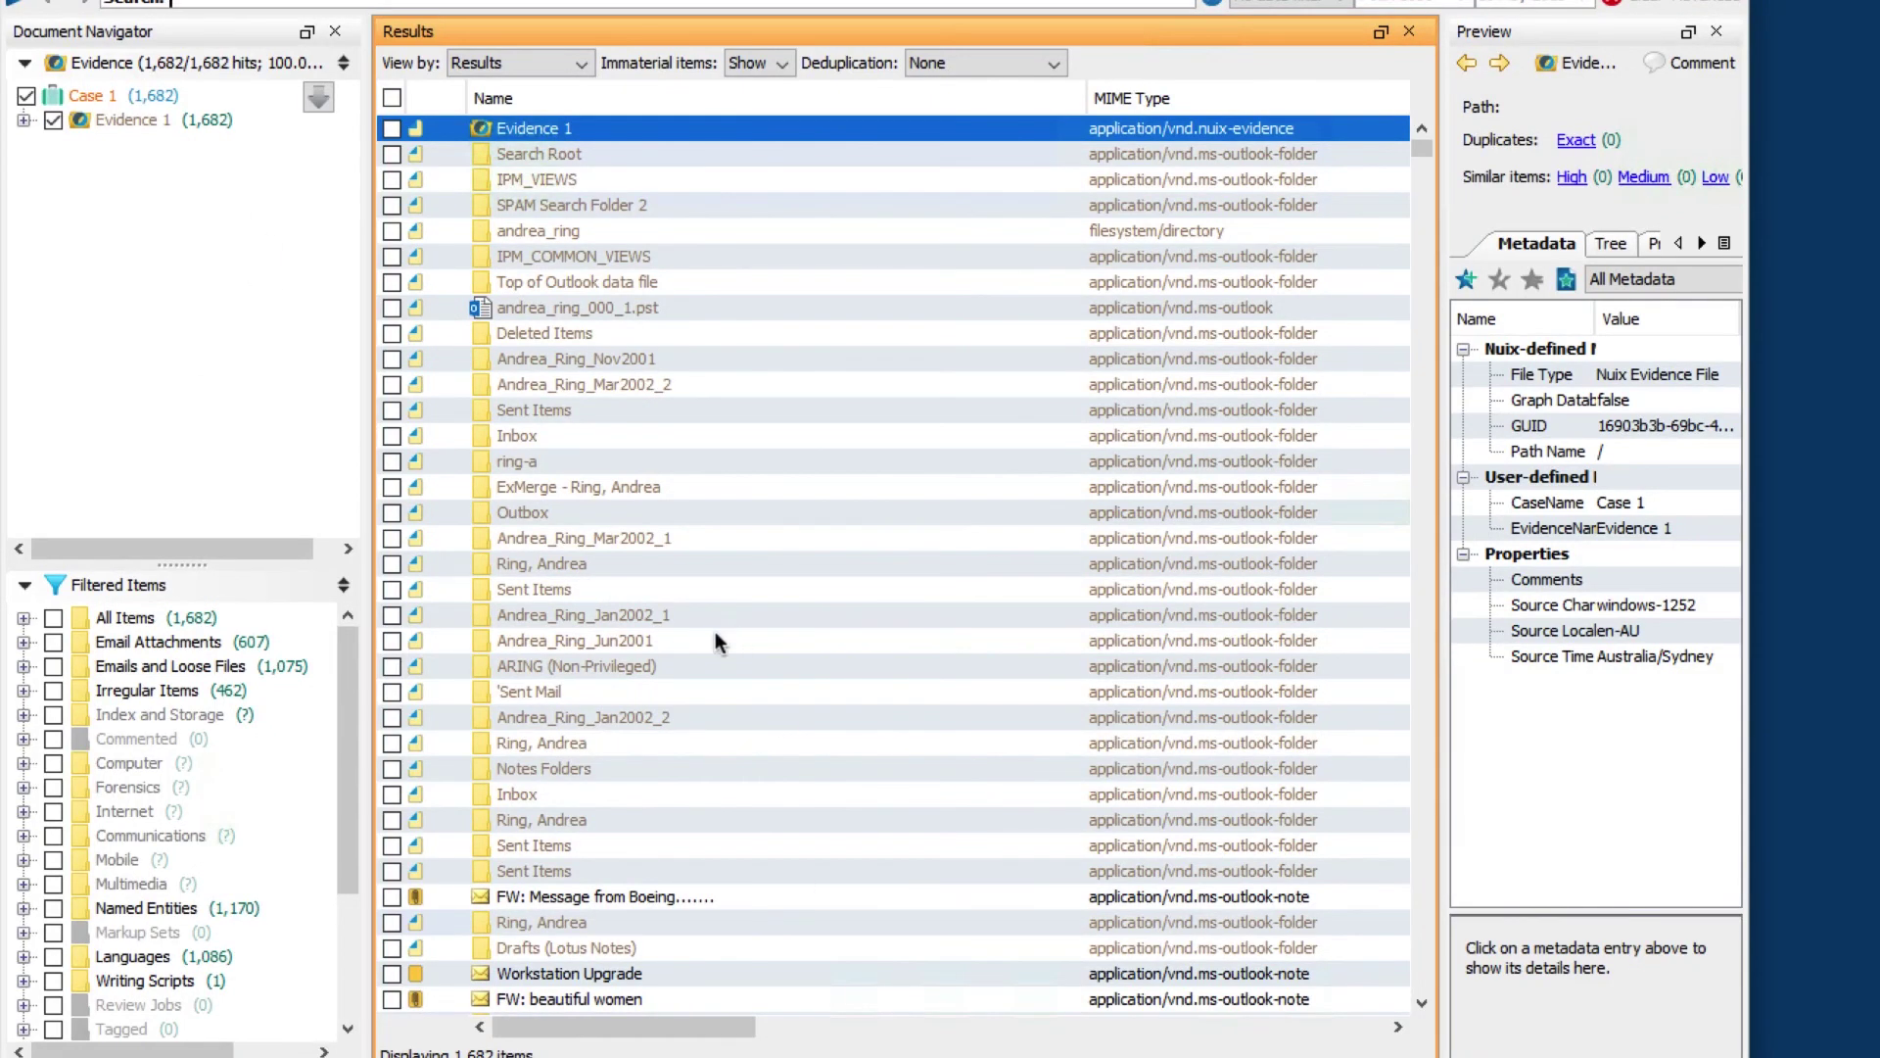
# - Hide immaterial items and check and select all items in the results
pyautogui.click(759, 62)
pyautogui.click(754, 108)
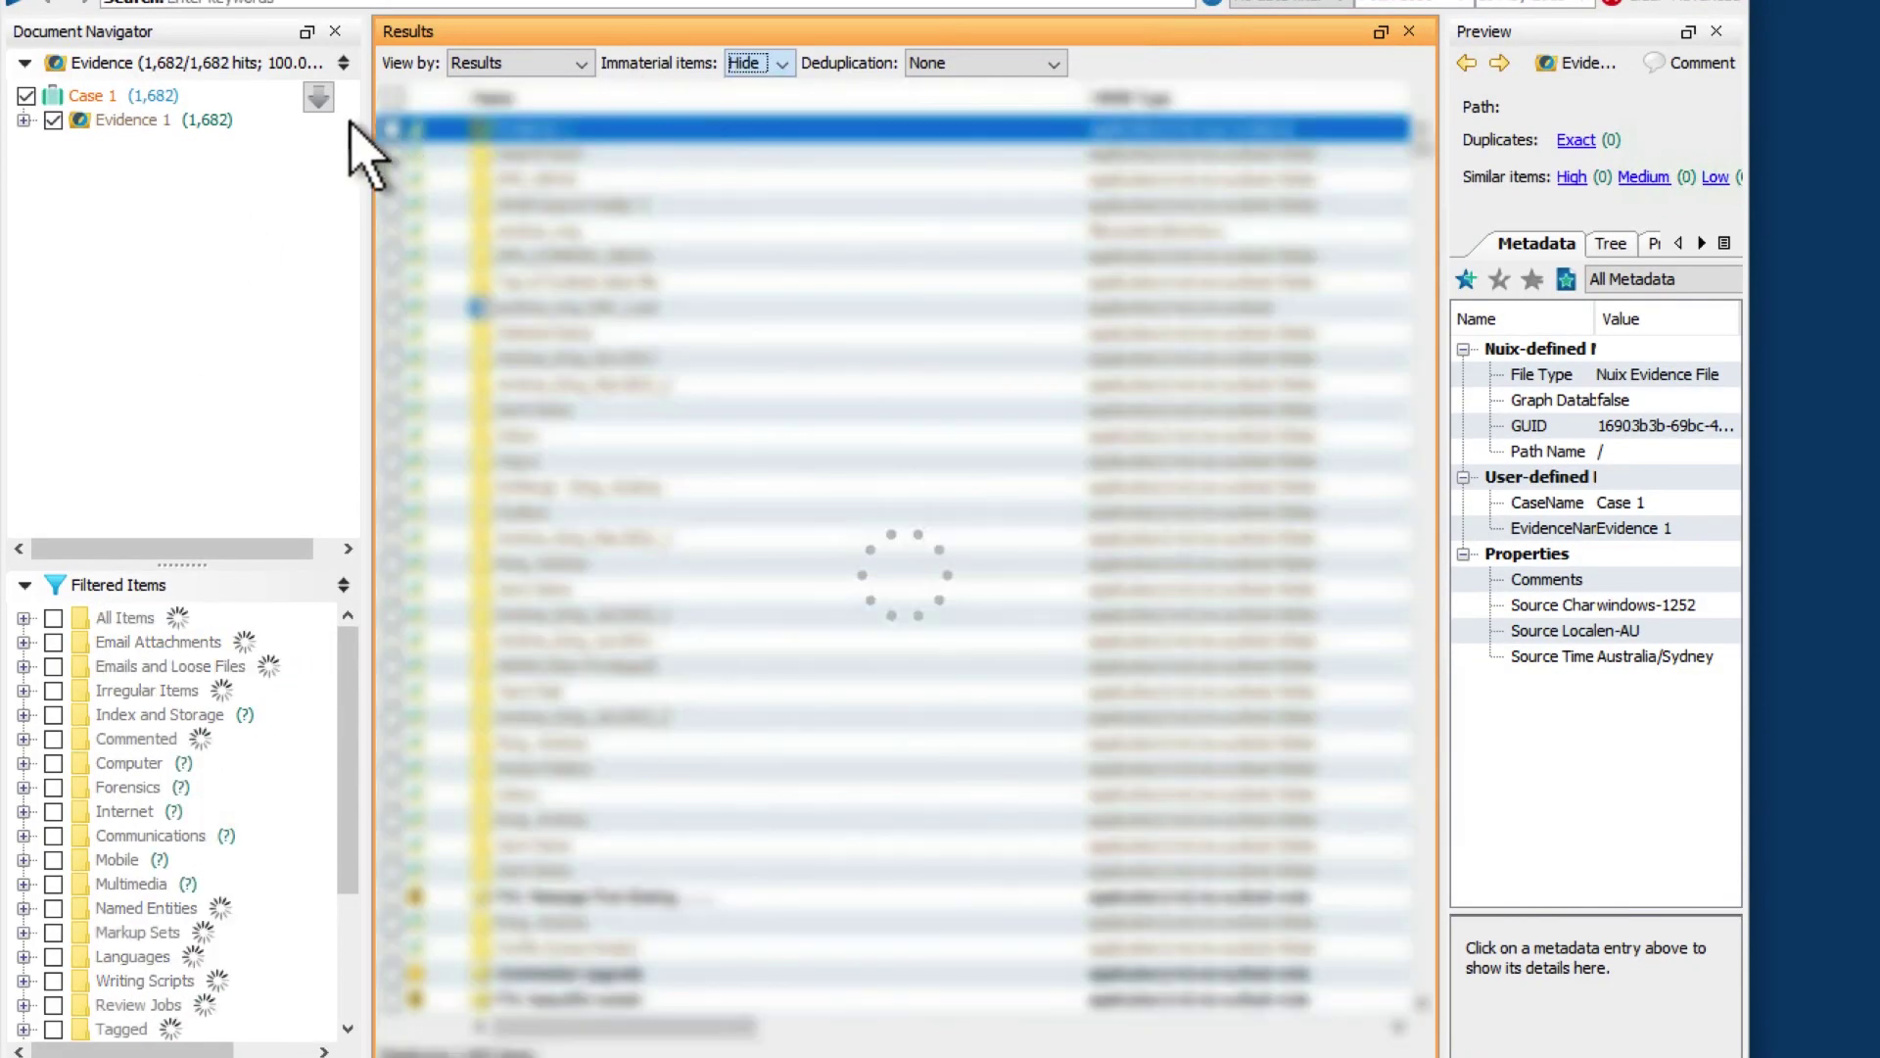
pyautogui.click(391, 97)
pyautogui.hotkey('ctrl', 'a')
pyautogui.rightClick(650, 252)
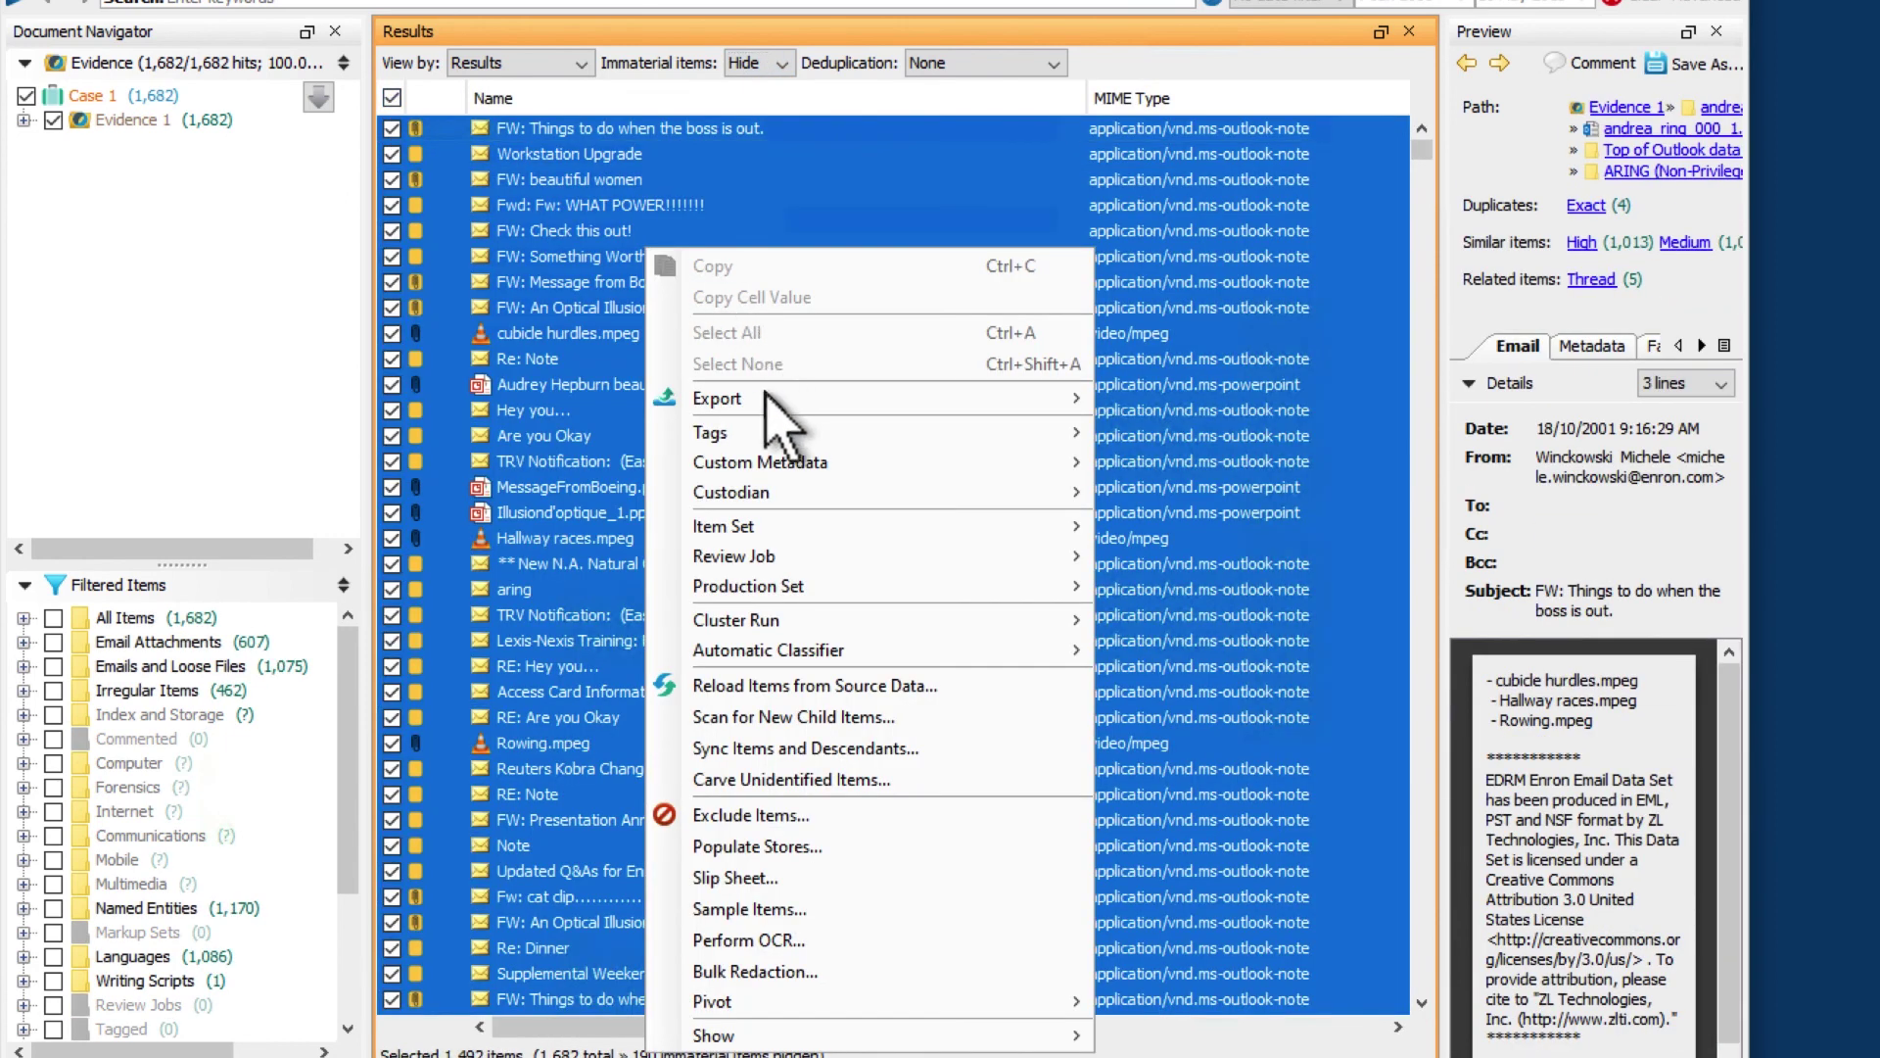
# - Export item metadata with the Export_Default profile, updating existing records in the database
pyautogui.moveTo(818, 401)
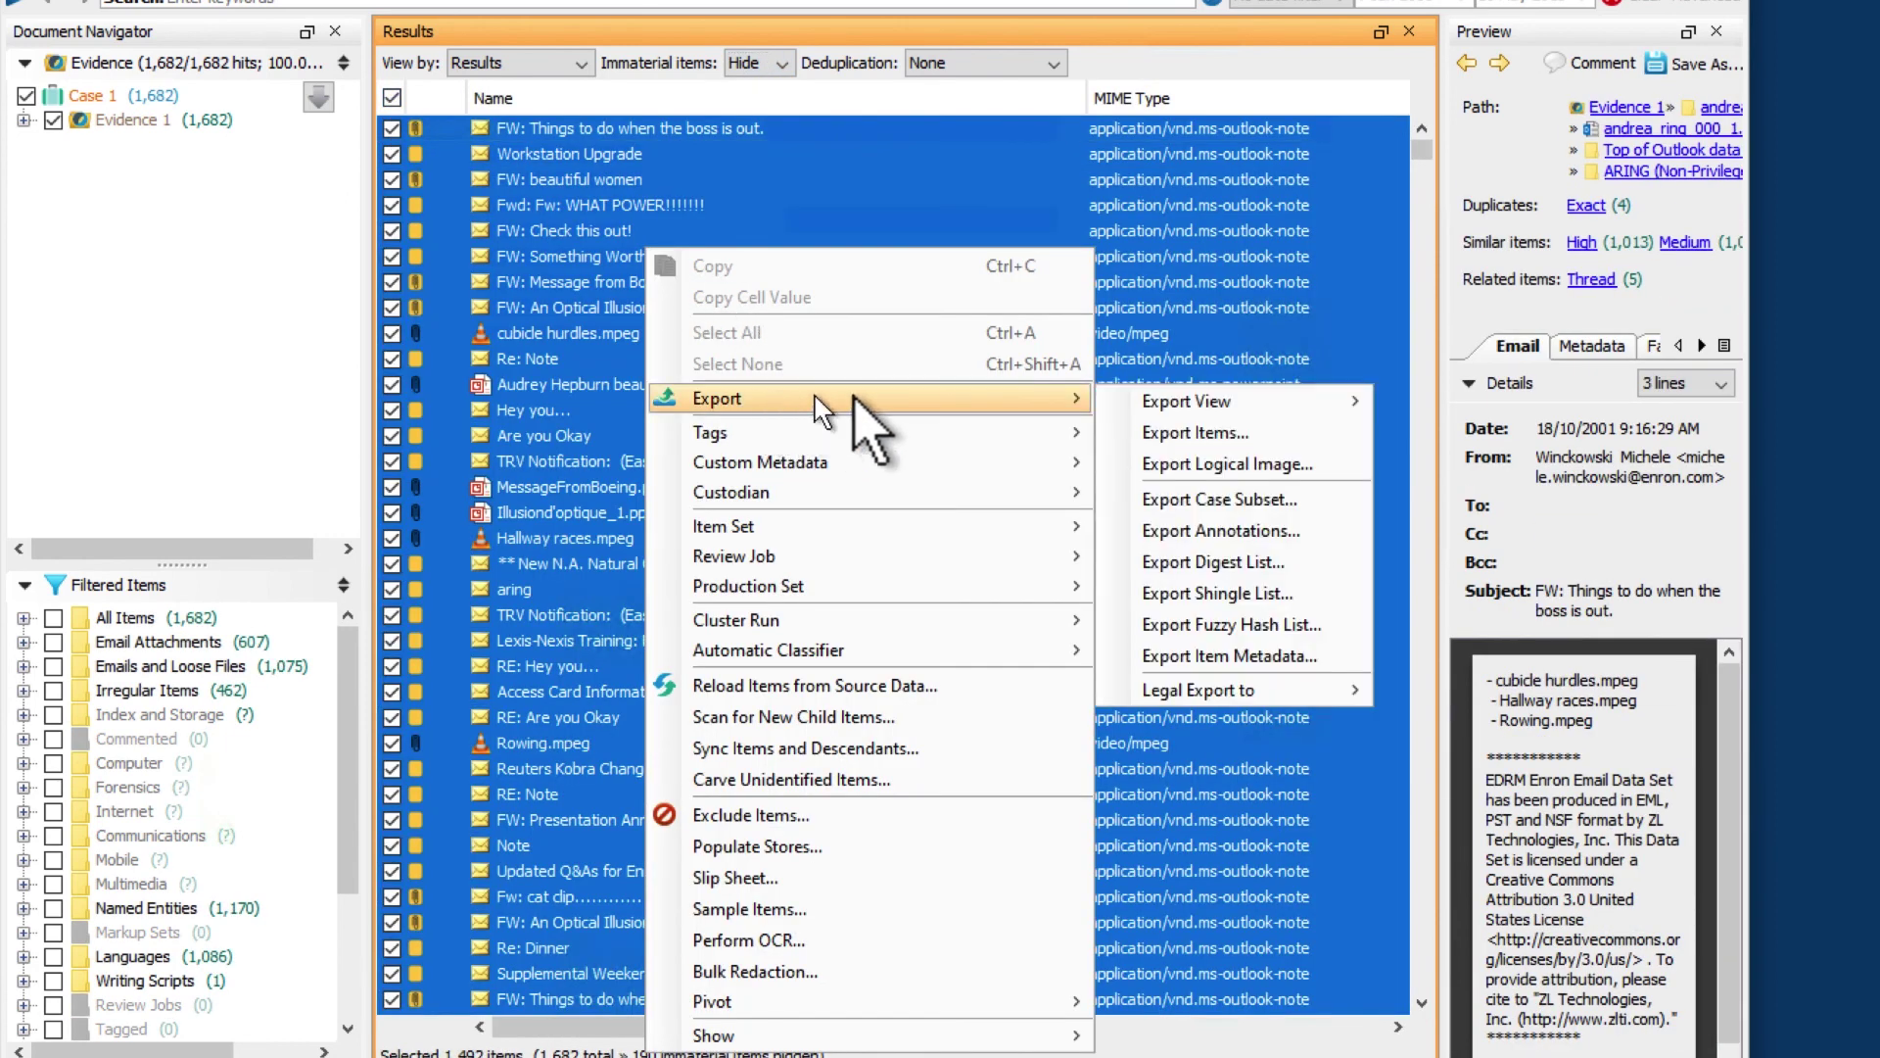
pyautogui.click(1303, 656)
pyautogui.click(960, 494)
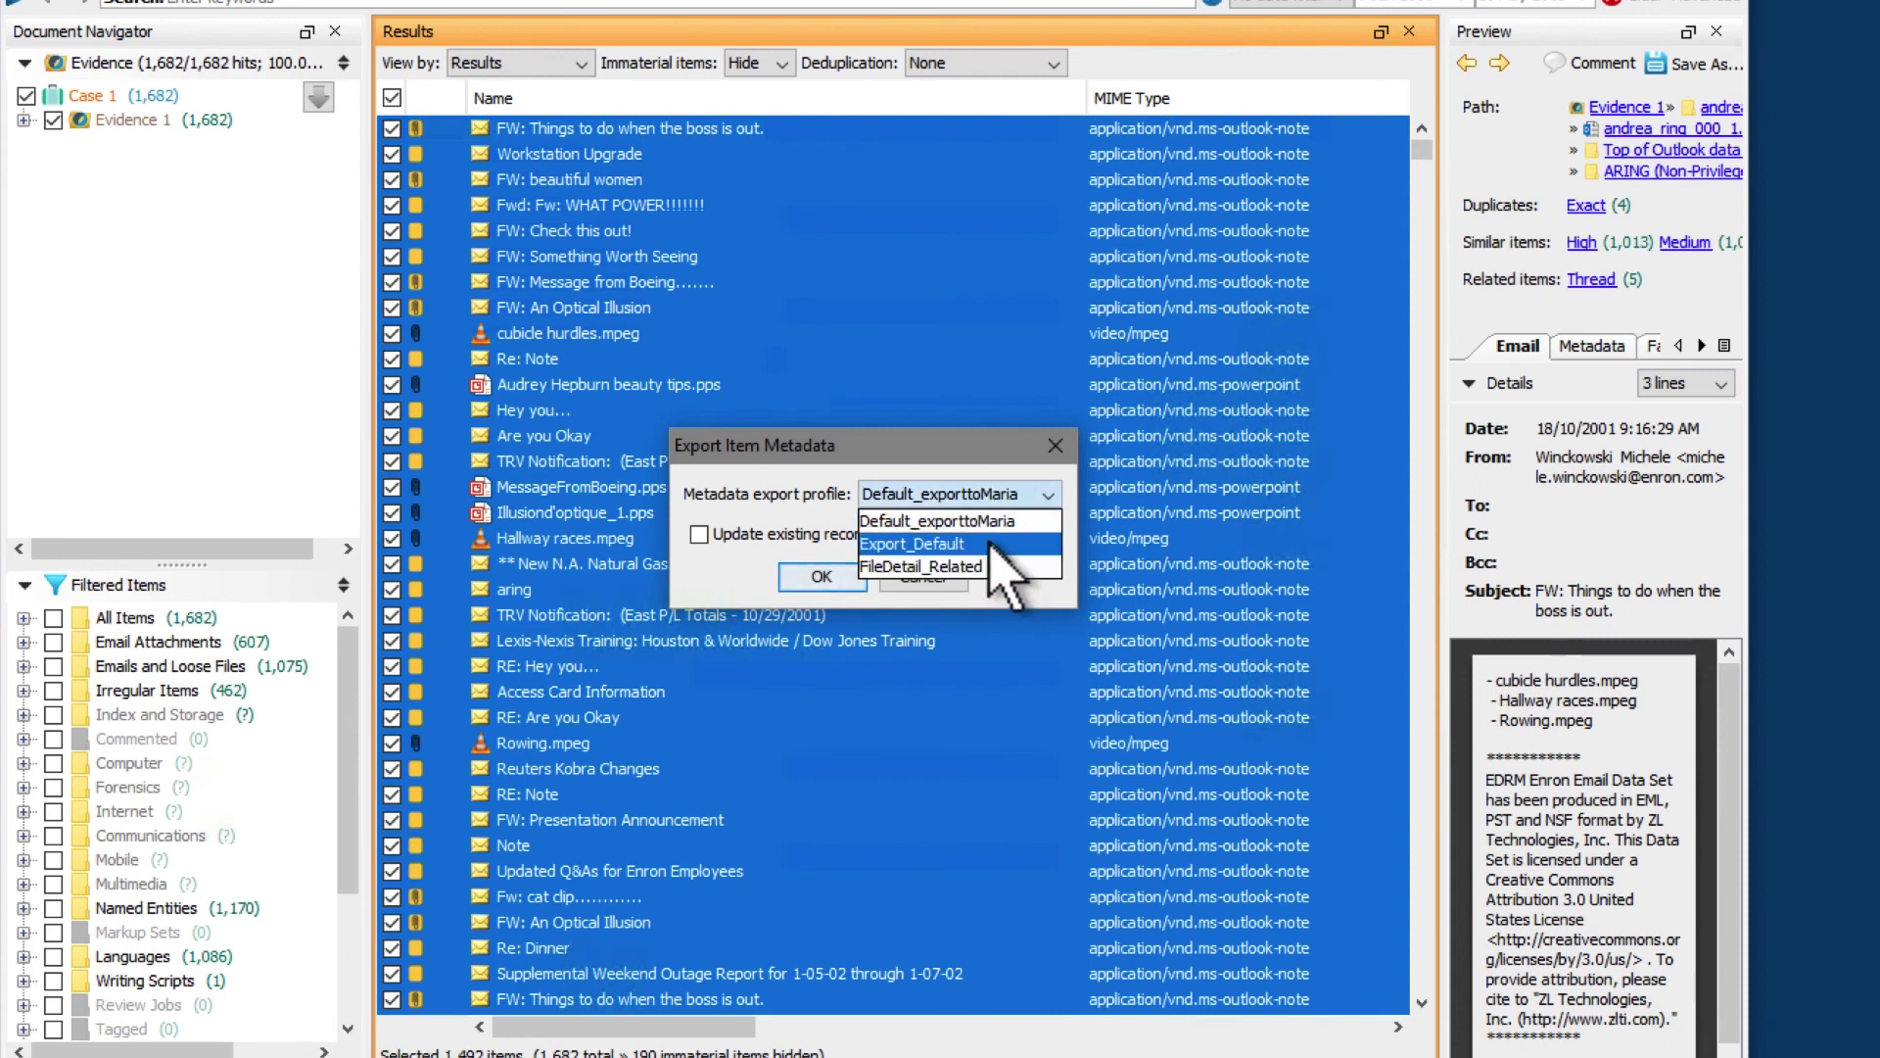
pyautogui.click(984, 544)
pyautogui.click(778, 537)
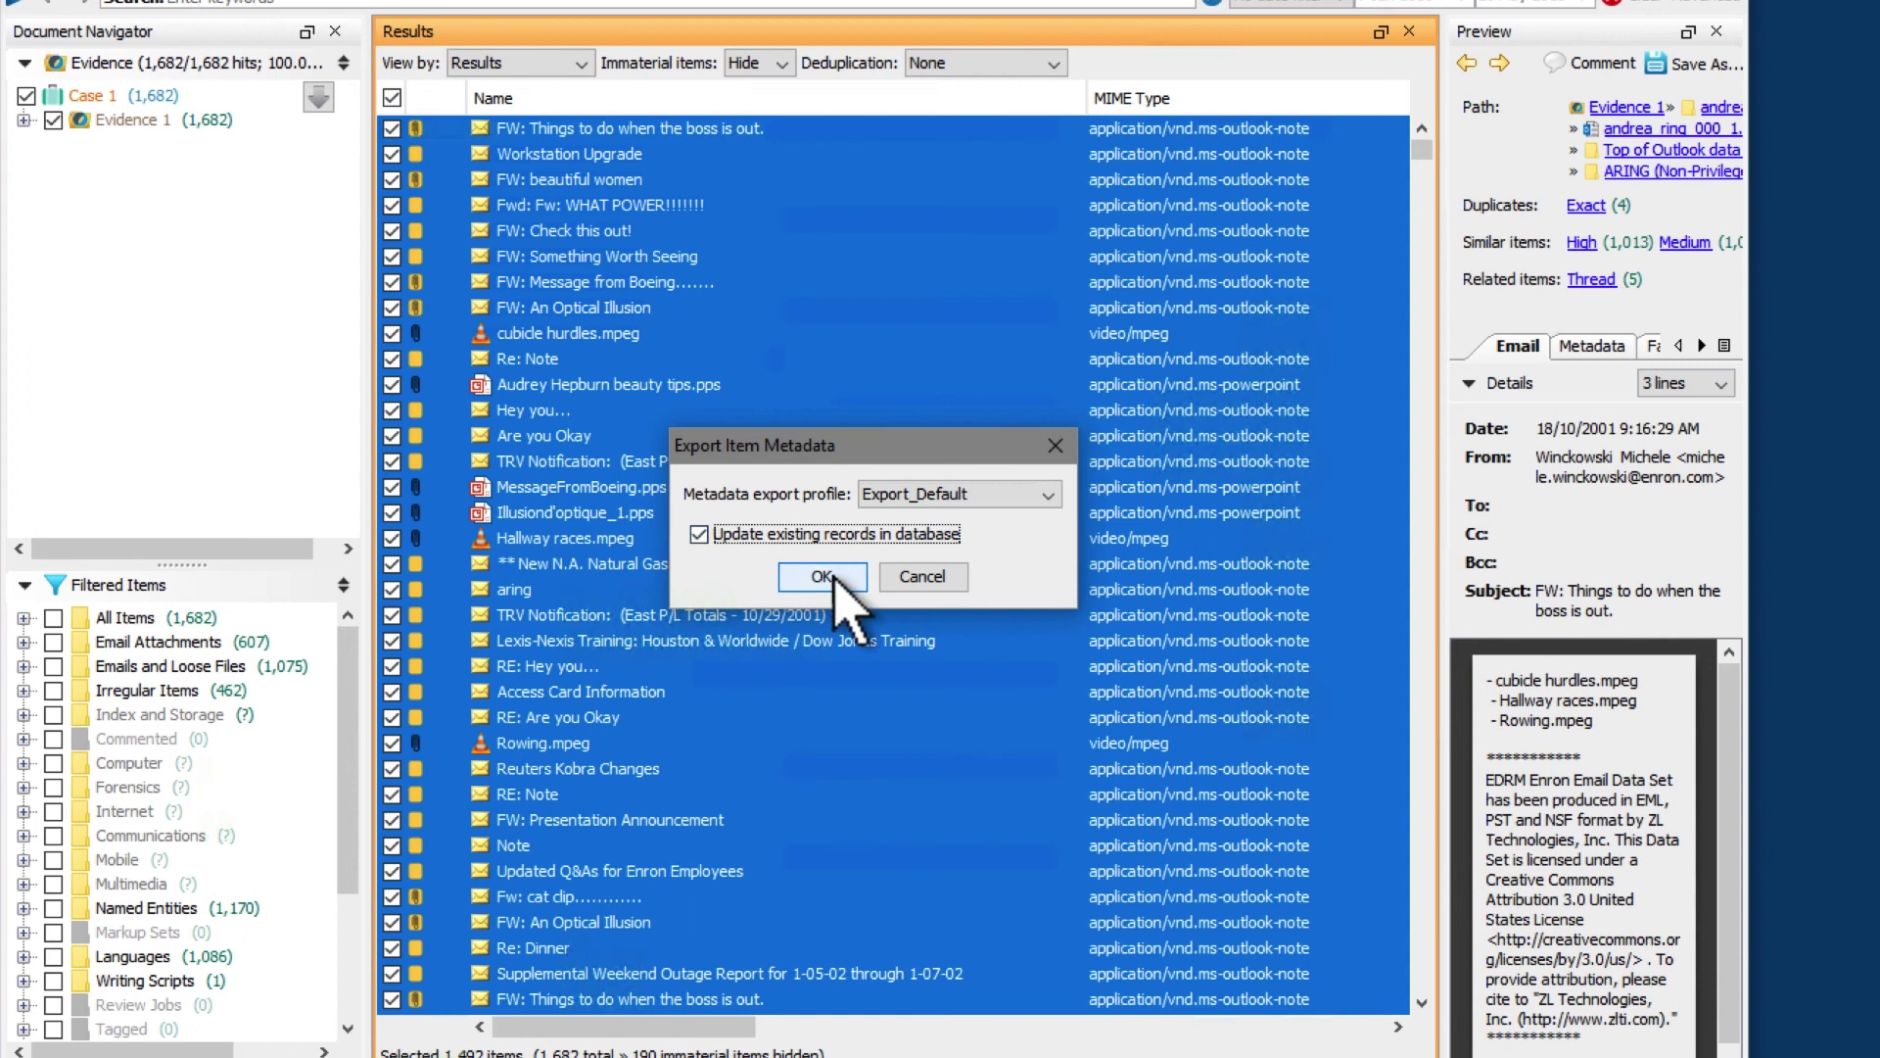
pyautogui.click(822, 577)
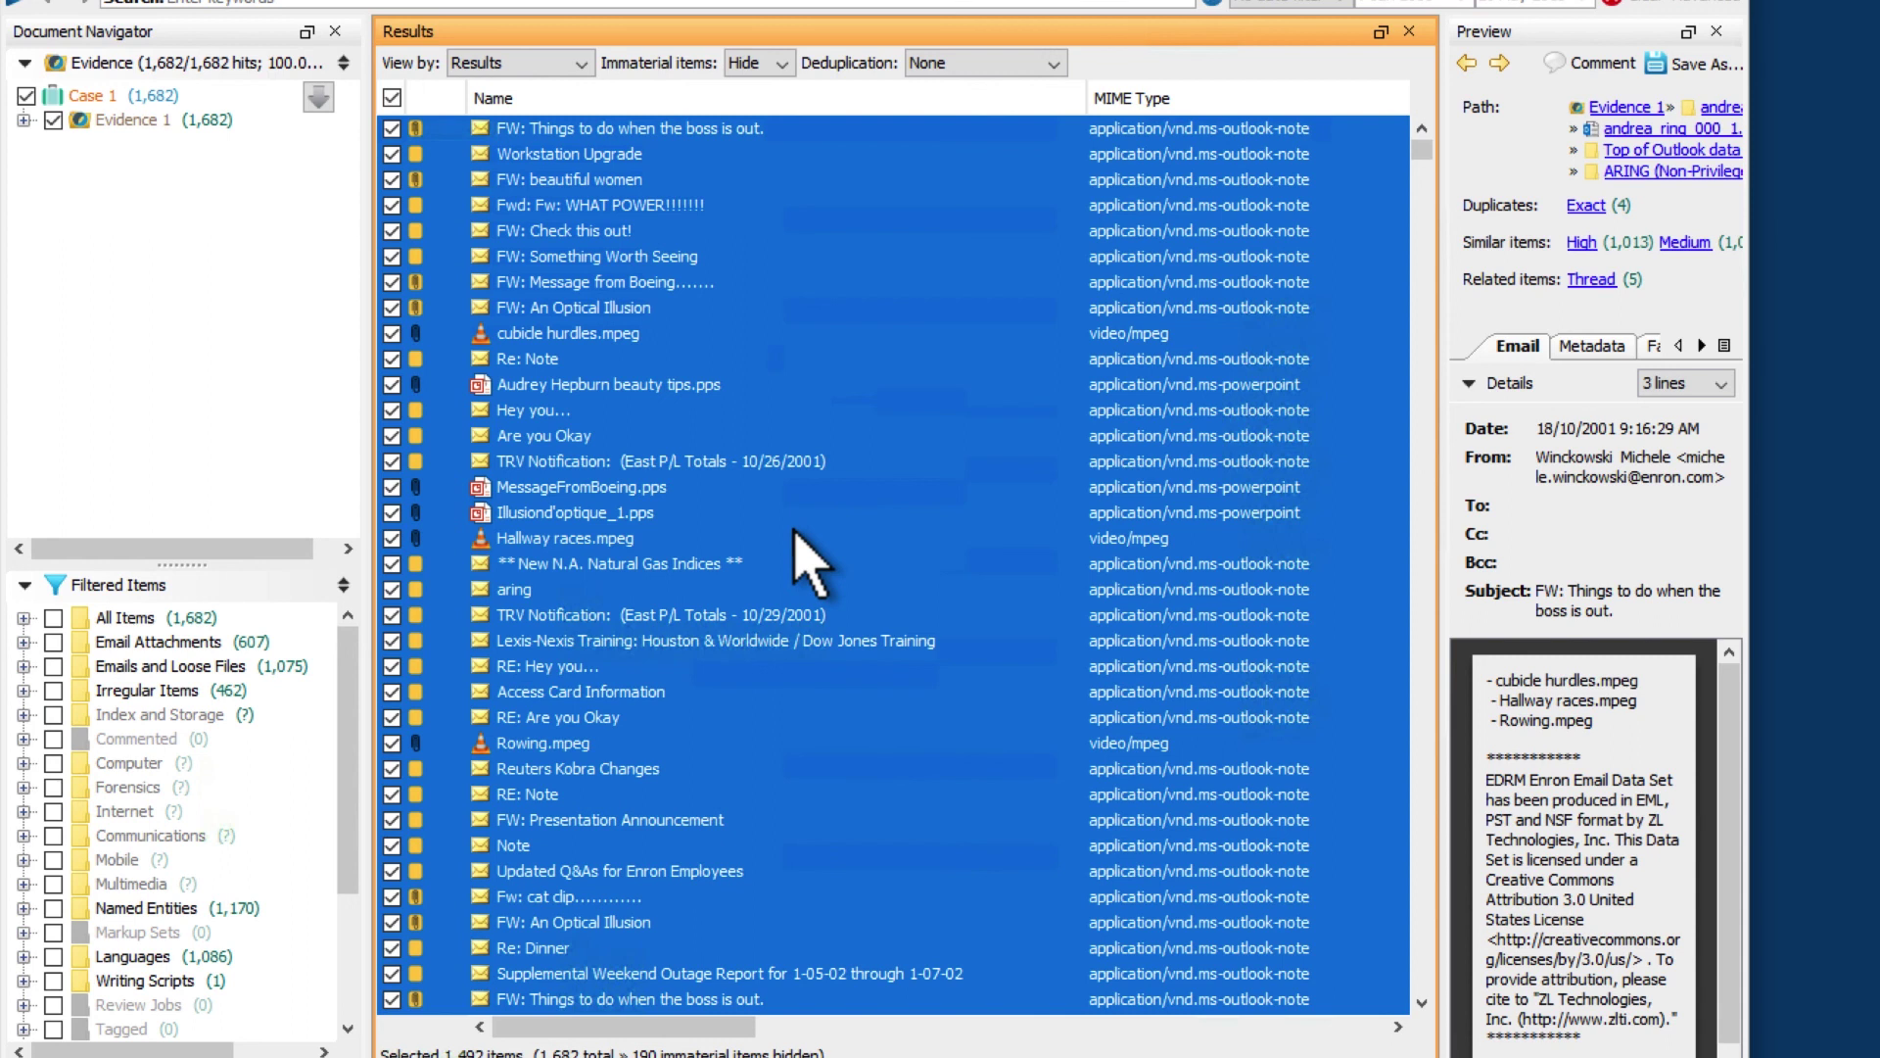
# - Add a new profile under Global Options > Metadata Export Profiles, accepting the default scope
pyautogui.click(44, 8)
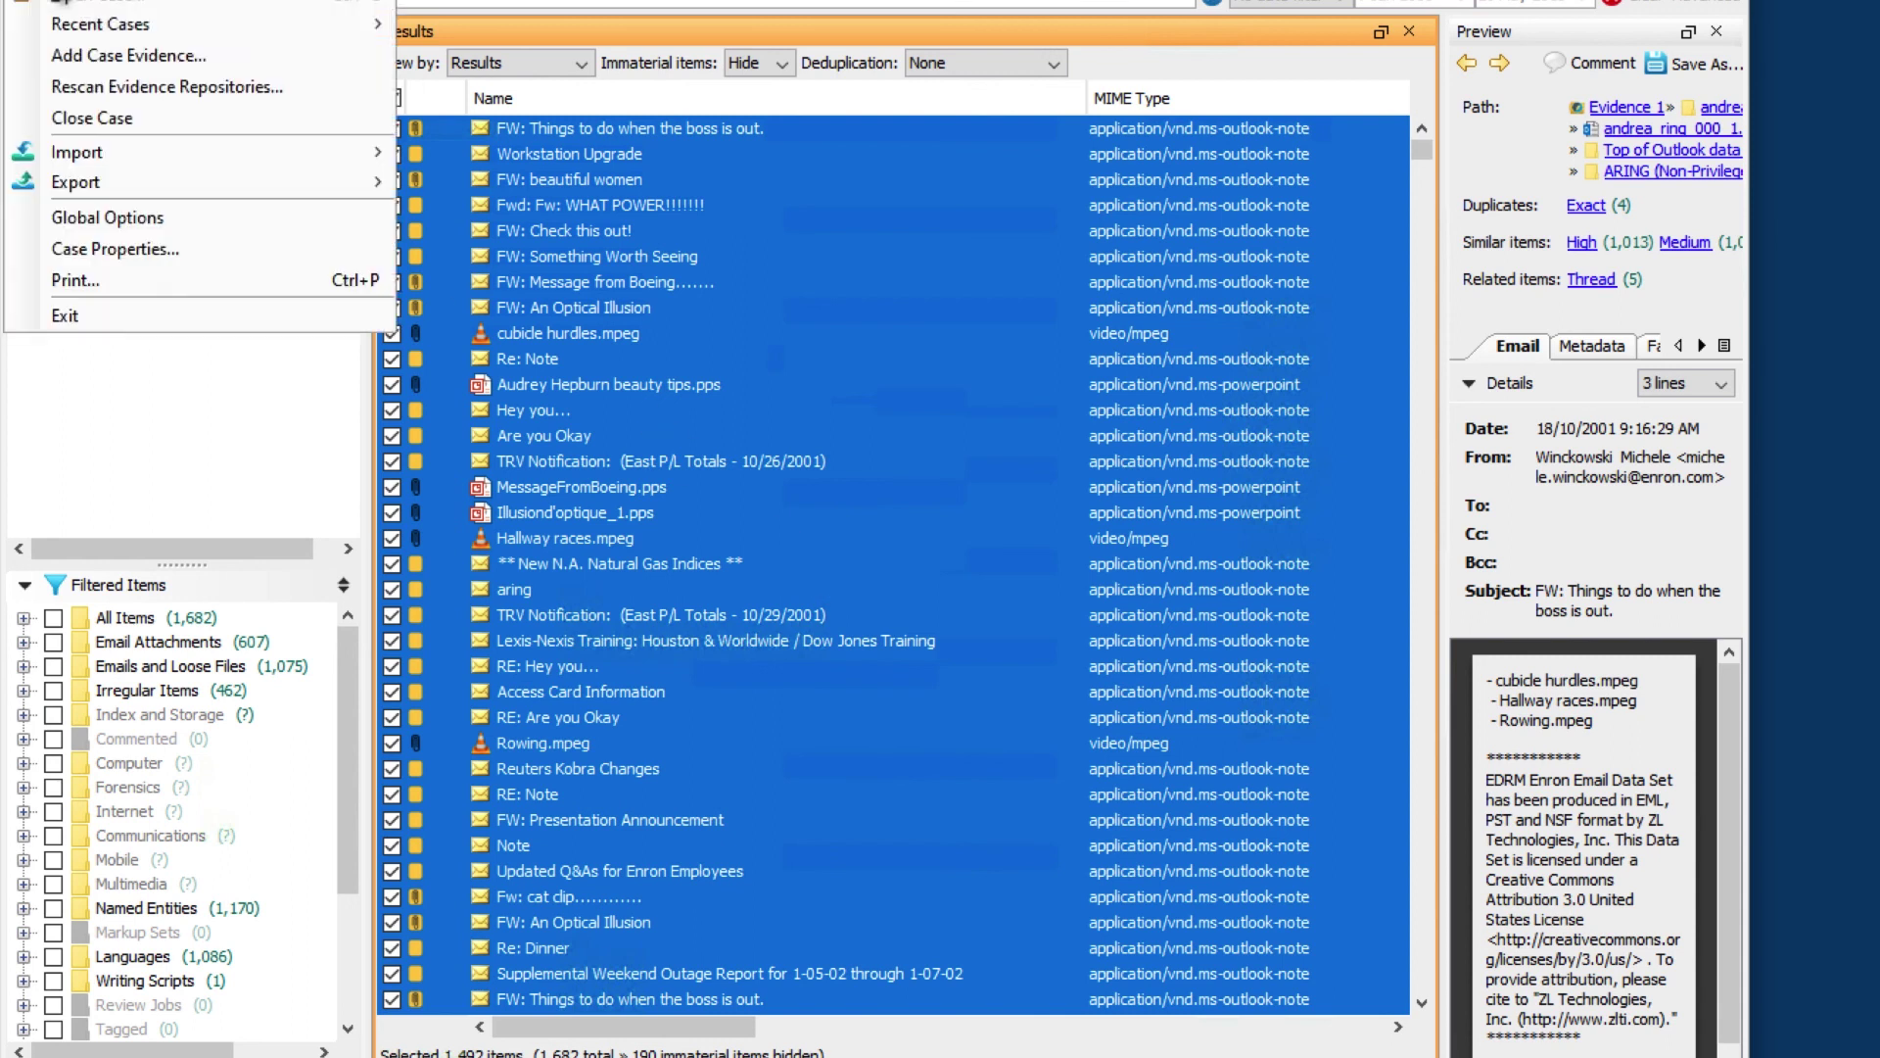
pyautogui.click(59, 215)
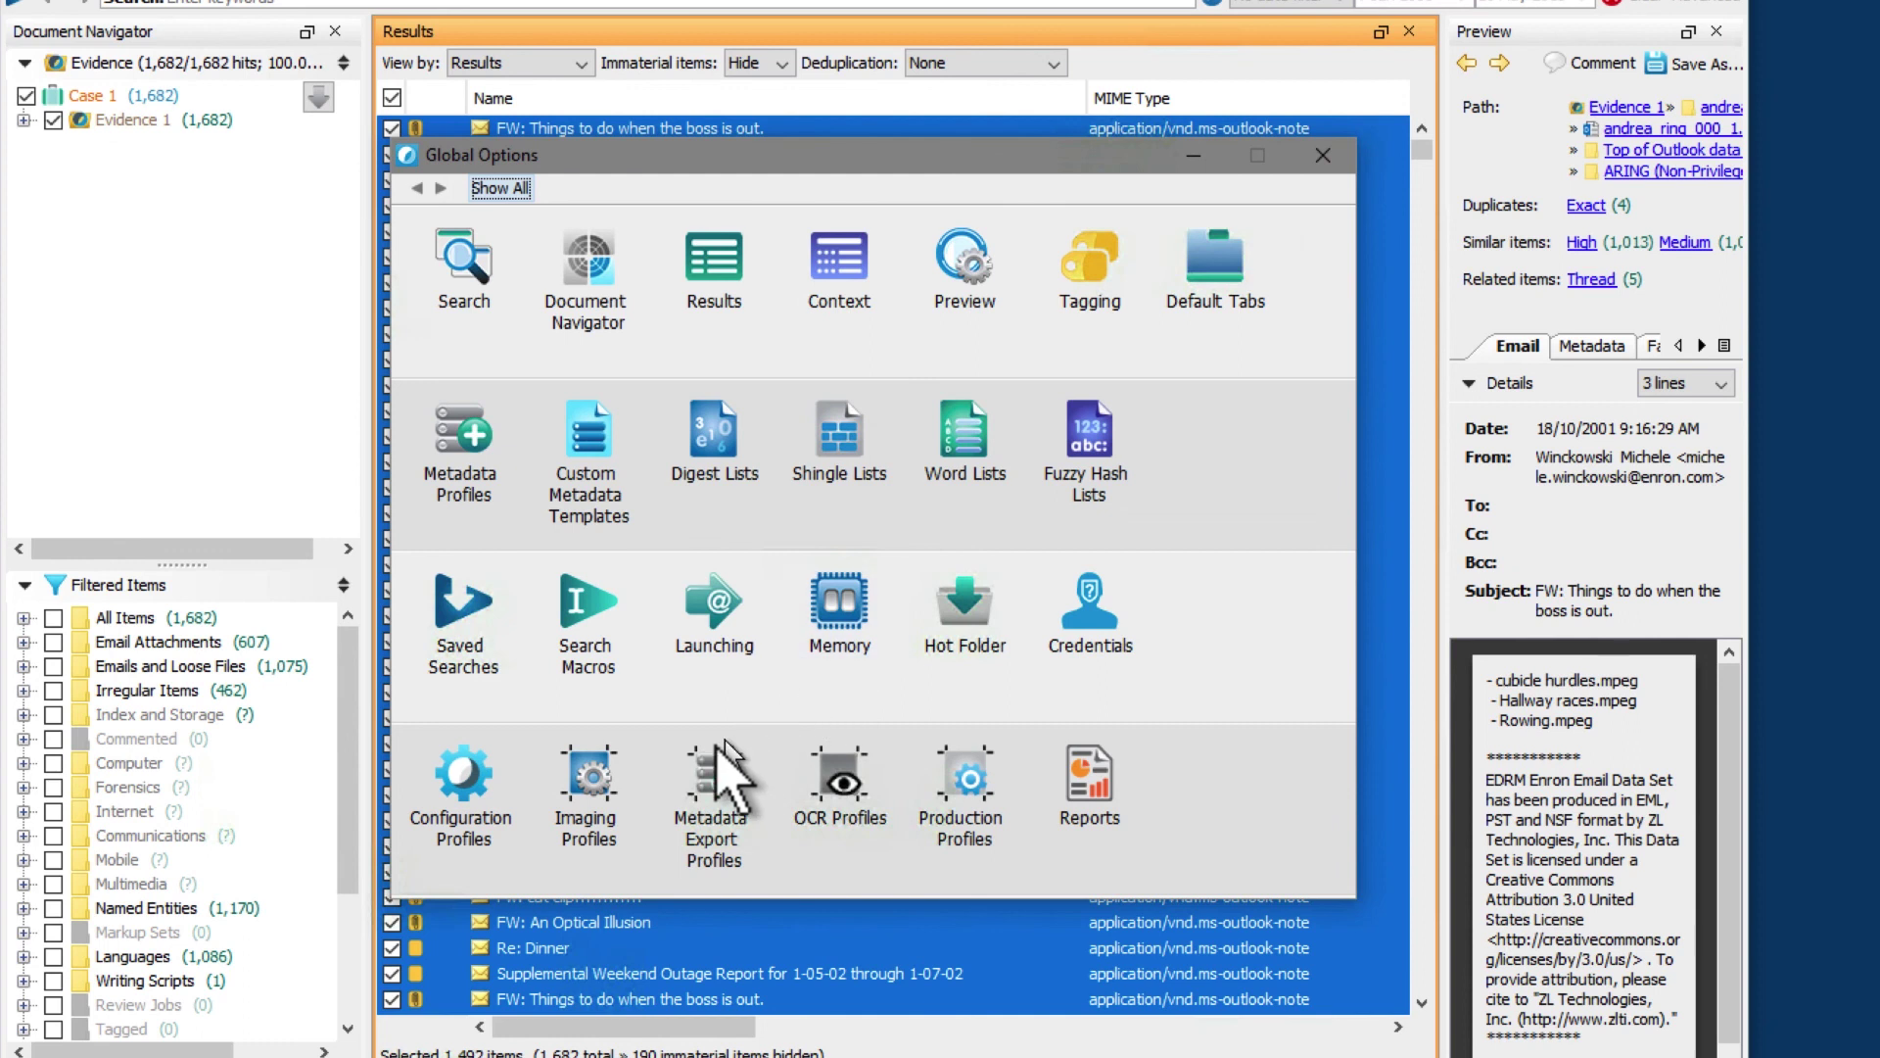
pyautogui.click(723, 774)
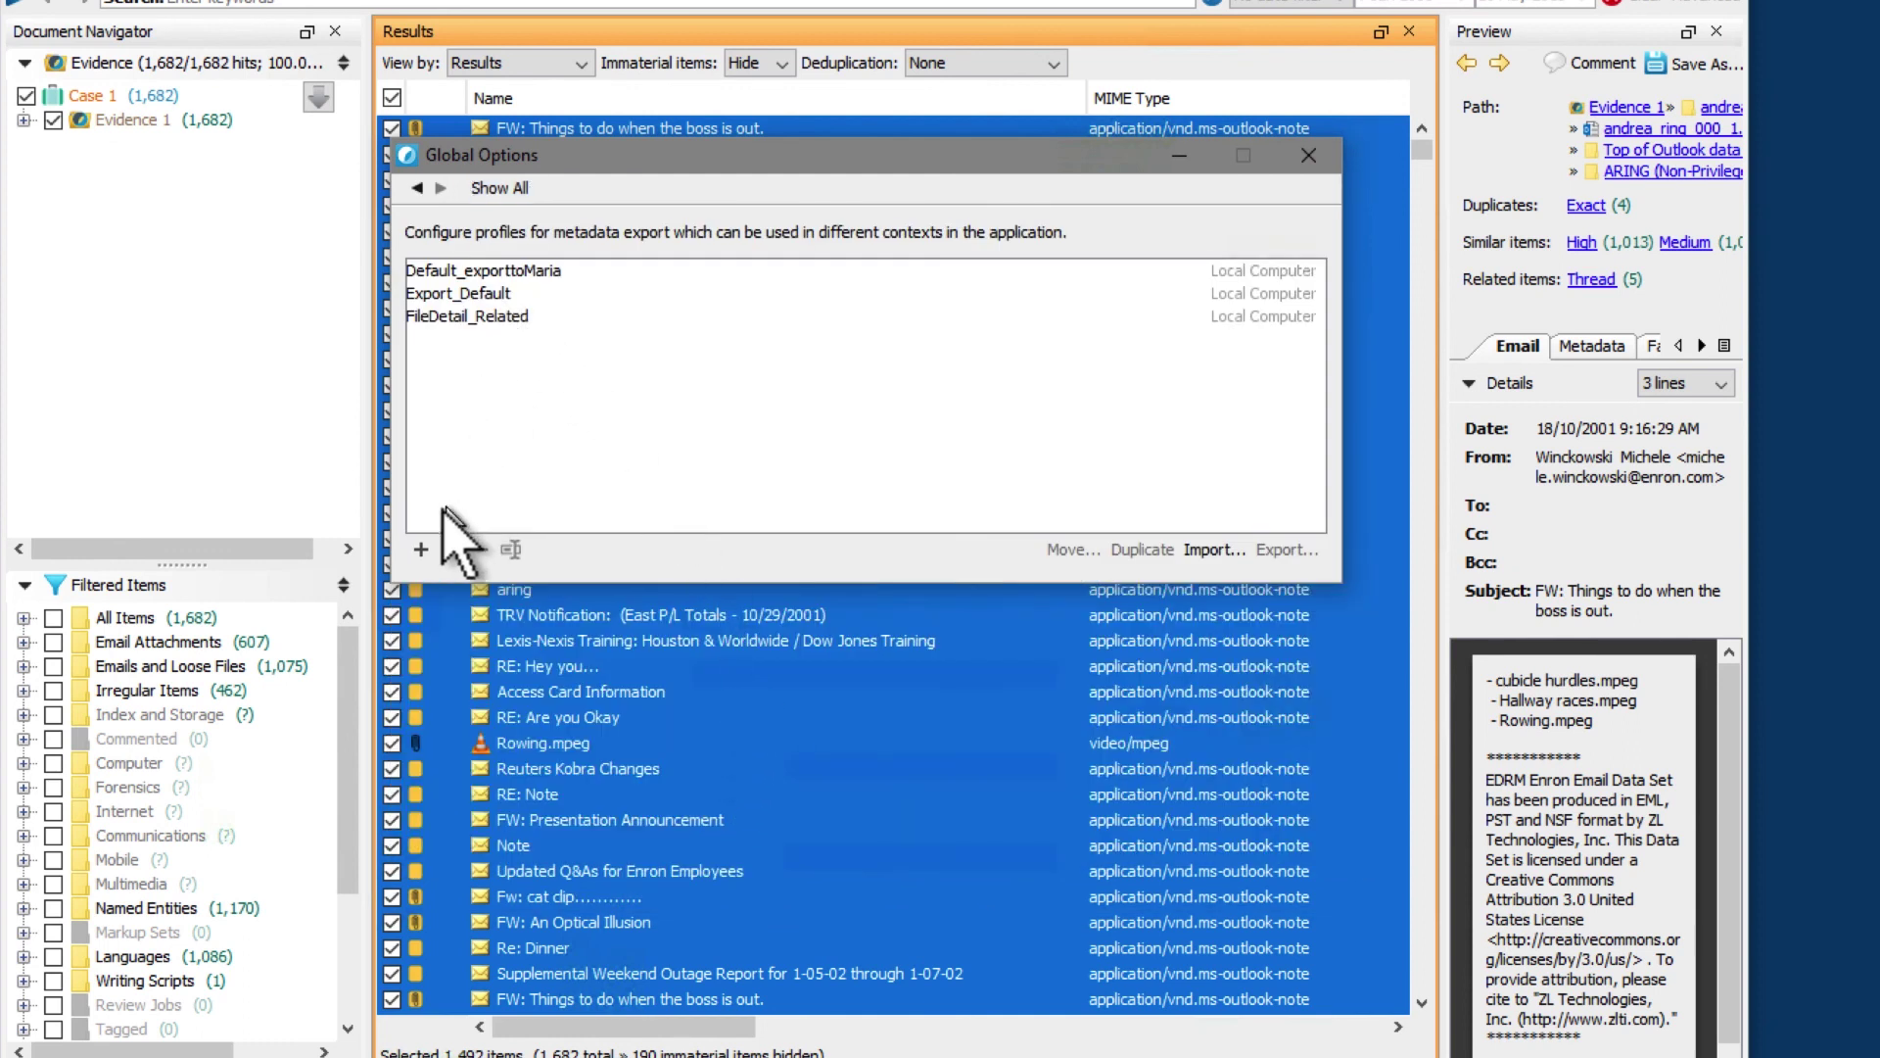
pyautogui.click(421, 549)
pyautogui.click(813, 402)
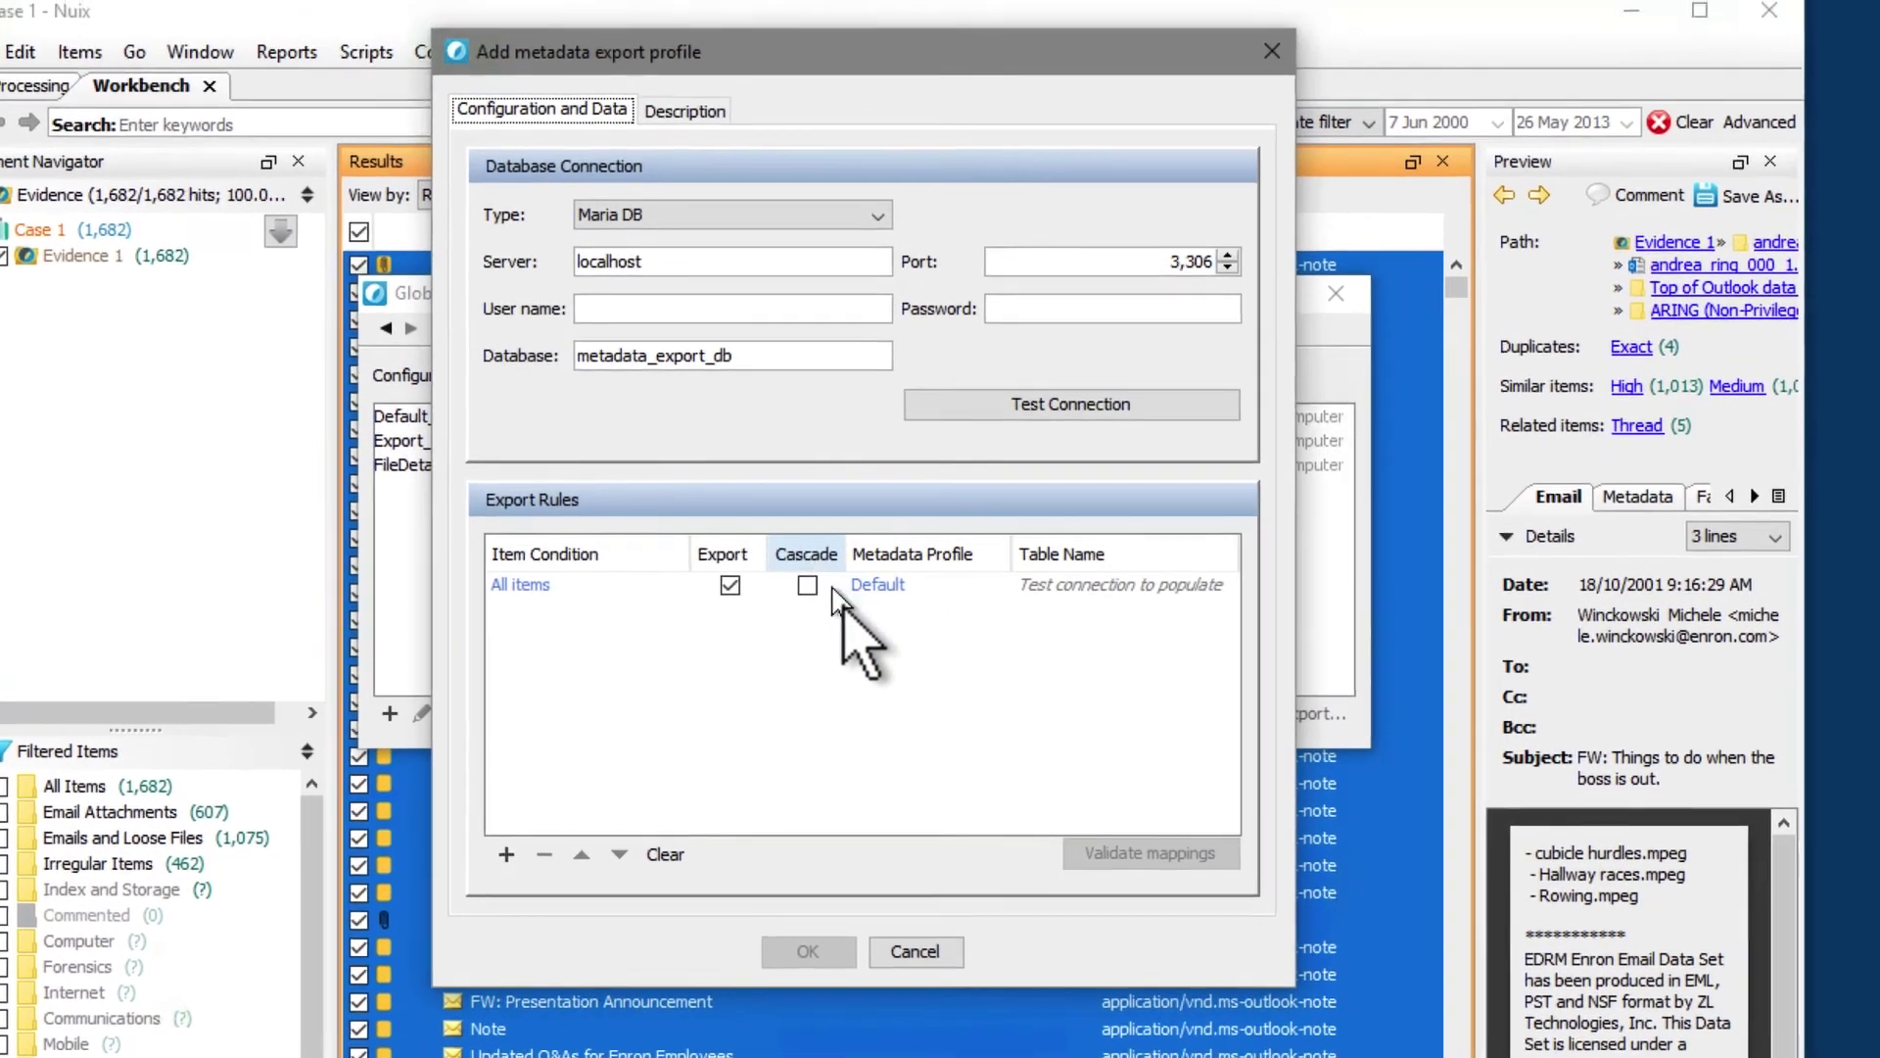